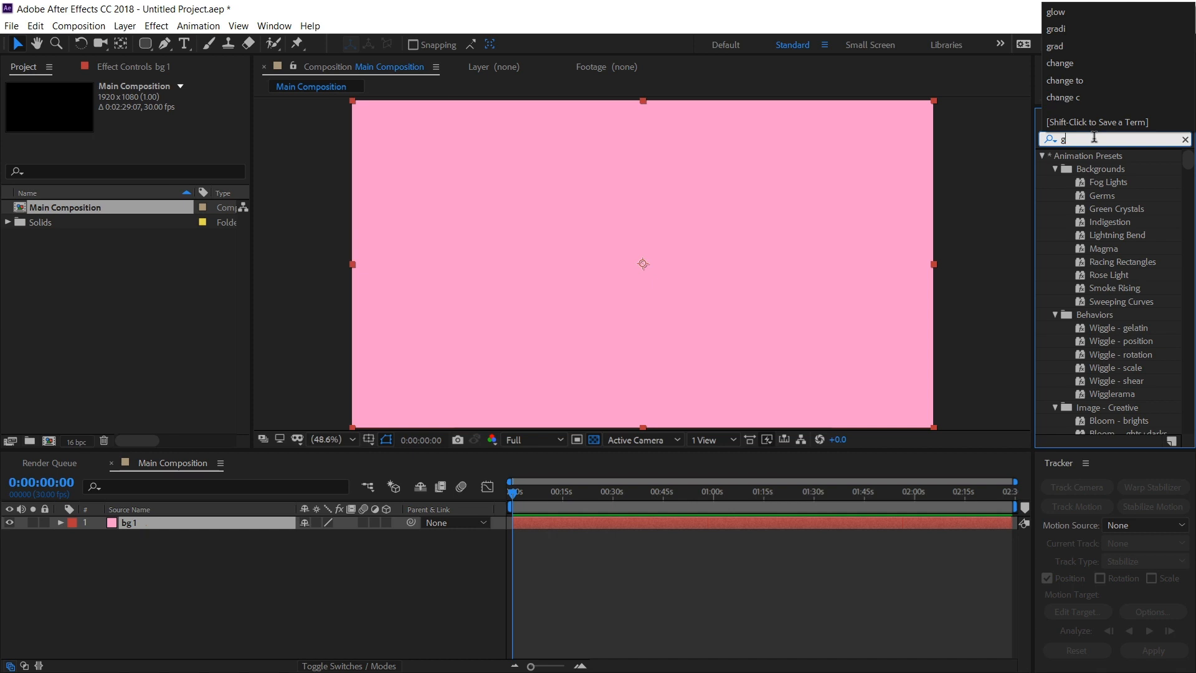
# - Find the Gradient Ramp effect and apply it to the bg 1 layer
pyautogui.press('BackSpace')
pyautogui.write('ramp')
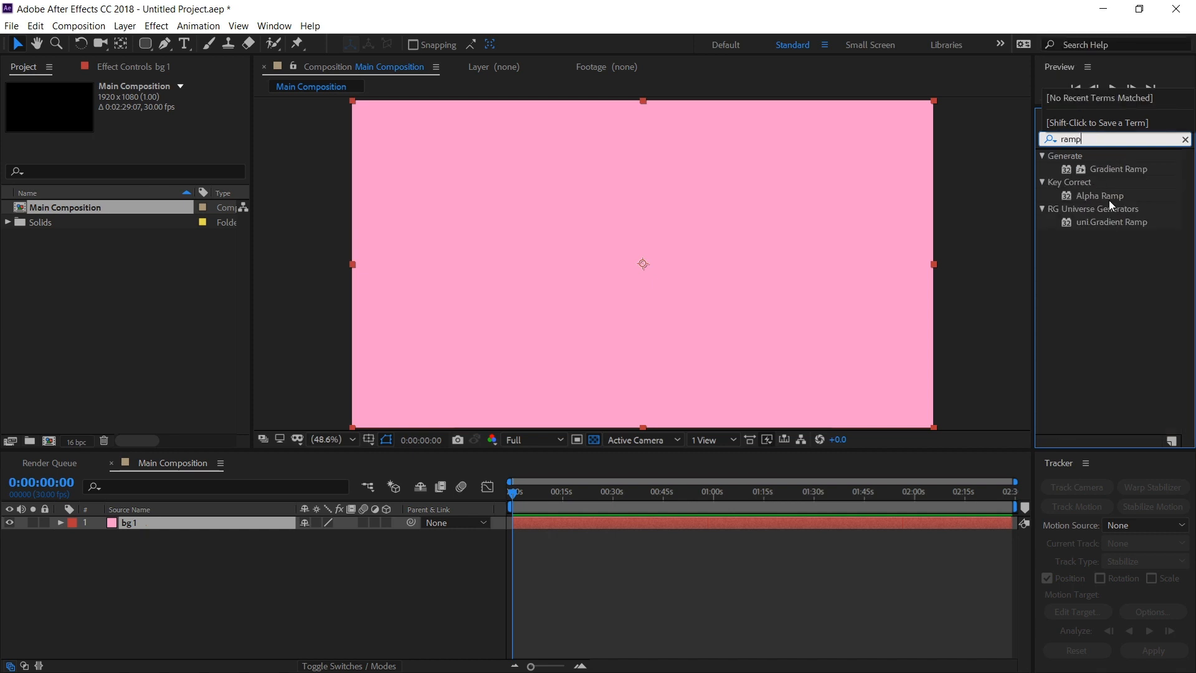
pyautogui.moveTo(1115, 170); pyautogui.dragTo(152, 526)
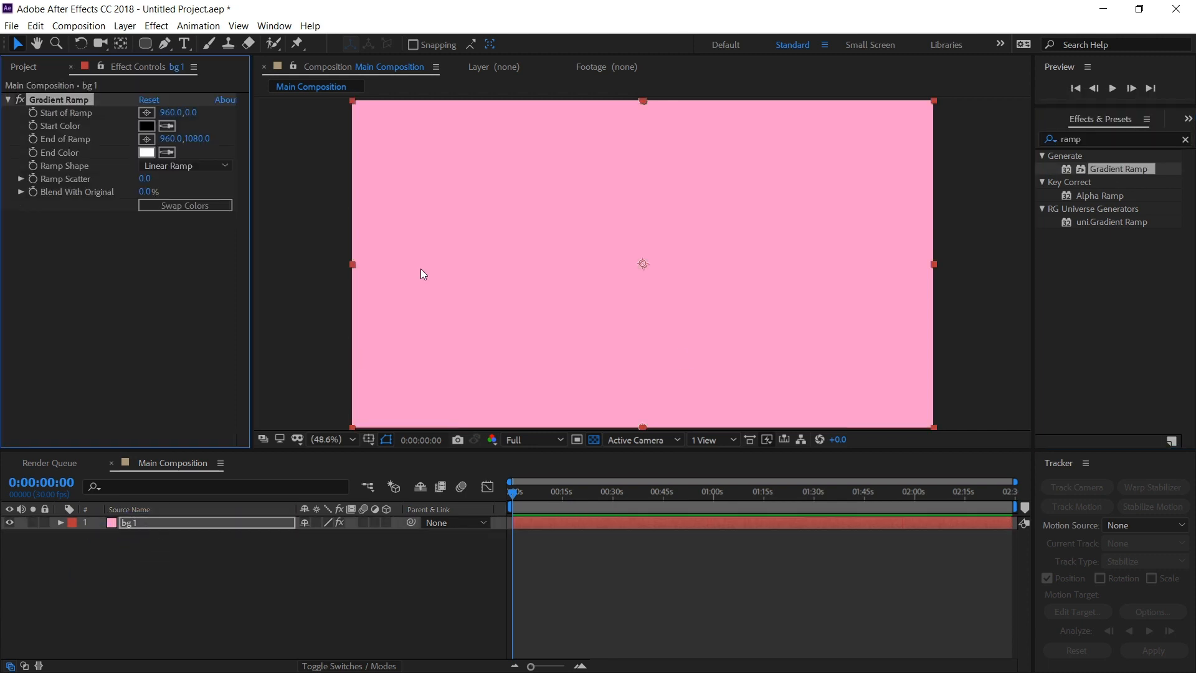
# - Set the gradient's start color to a bright magenta-purple and its end color to teal blue 0BA1BF
pyautogui.click(148, 127)
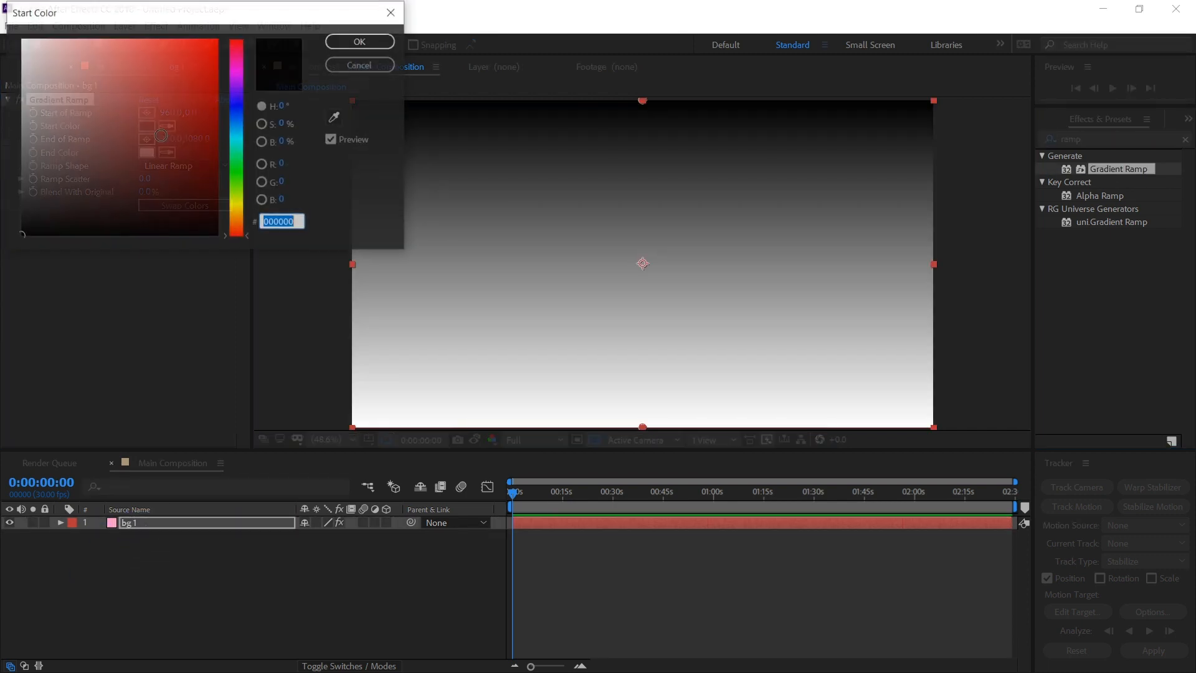
pyautogui.moveTo(227, 106); pyautogui.dragTo(235, 79)
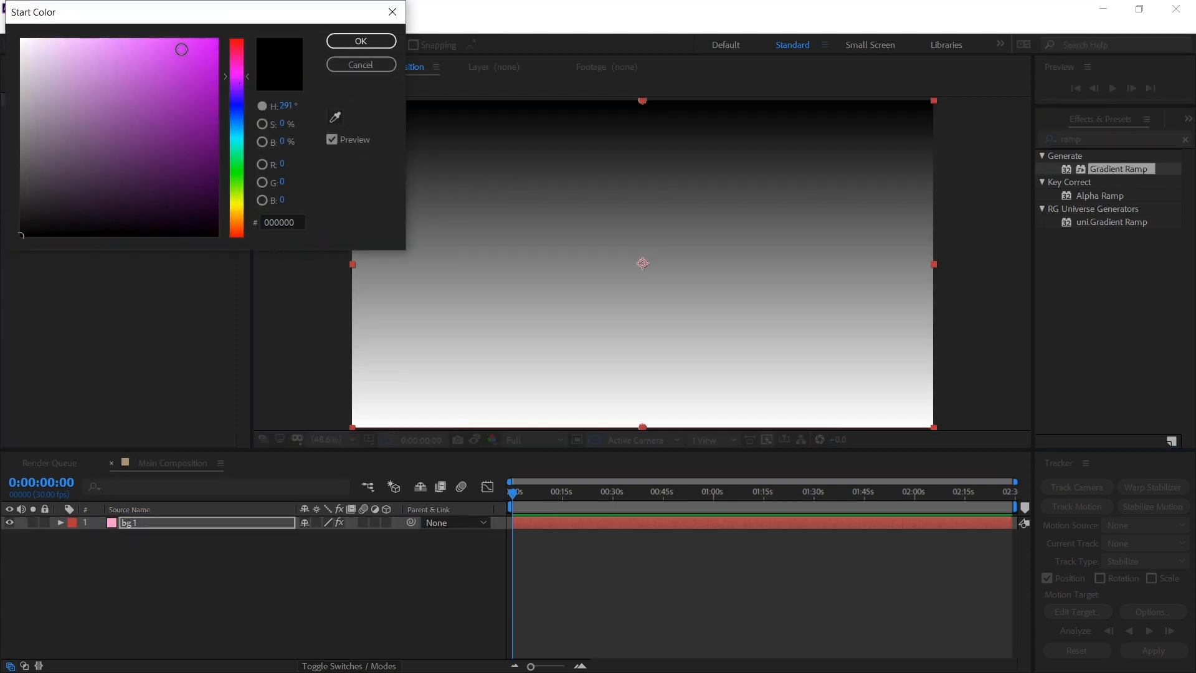
pyautogui.click(362, 41)
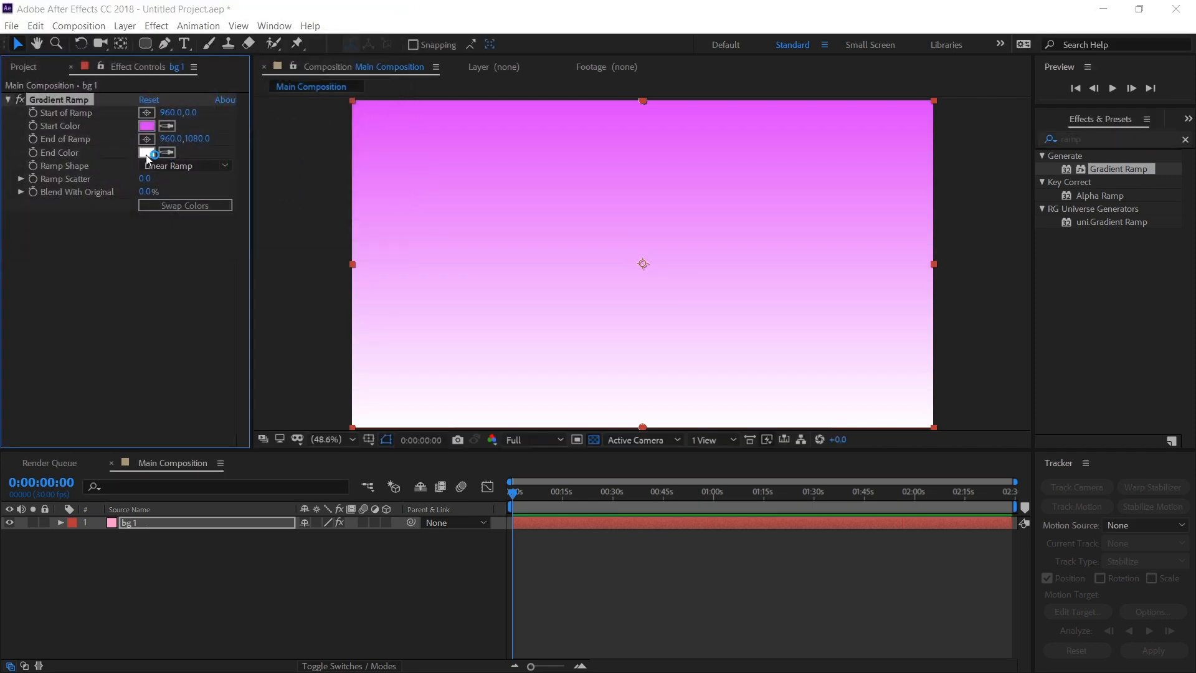
pyautogui.click(148, 154)
pyautogui.moveTo(244, 157); pyautogui.dragTo(244, 135)
pyautogui.click(207, 85)
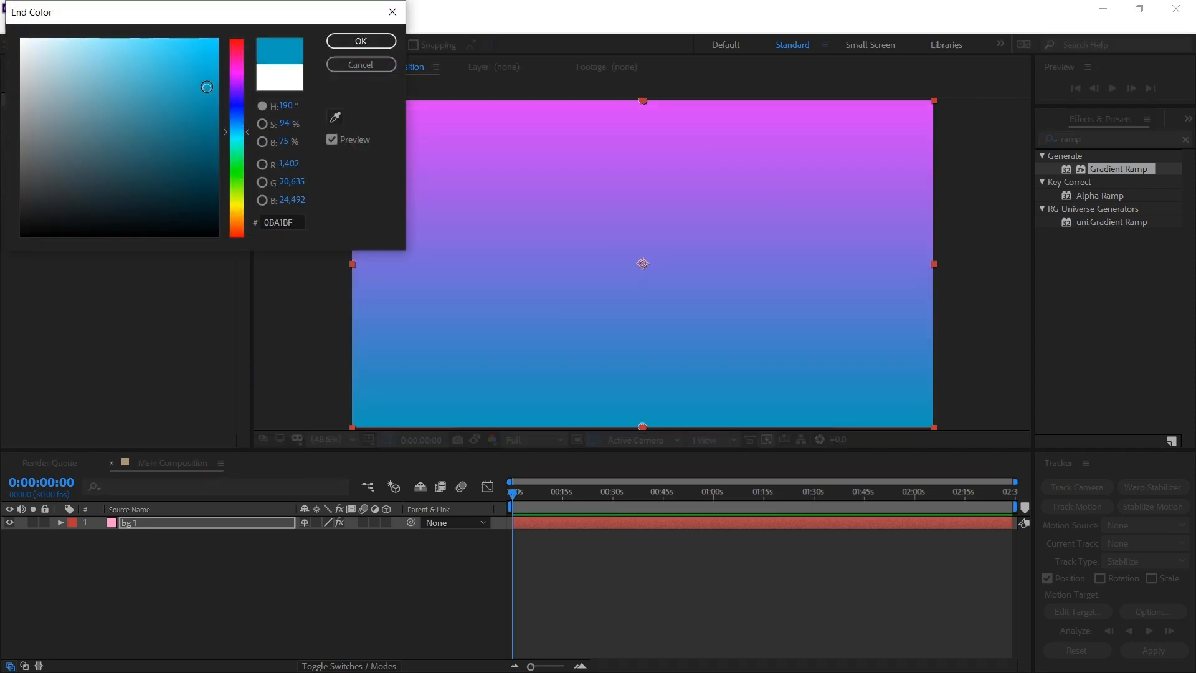
pyautogui.click(361, 40)
# - Change the ramp shape to Radial Ramp, placing its end at about 2002, 1004 and its start at about 763, -23
pyautogui.click(173, 167)
pyautogui.click(179, 195)
pyautogui.moveTo(668, 280); pyautogui.dragTo(704, 319)
pyautogui.hotkey('ctrl', 'z')
pyautogui.click(147, 139)
pyautogui.click(928, 370)
pyautogui.moveTo(929, 370); pyautogui.dragTo(957, 405)
pyautogui.moveTo(643, 101); pyautogui.dragTo(583, 93)
# - Set the ramp scatter to 8.7 and move the ramp's end to about 2202, 1460 and its start to about 1295, -27
pyautogui.scroll(-2, 583, 93)
pyautogui.moveTo(145, 179); pyautogui.dragTo(199, 179)
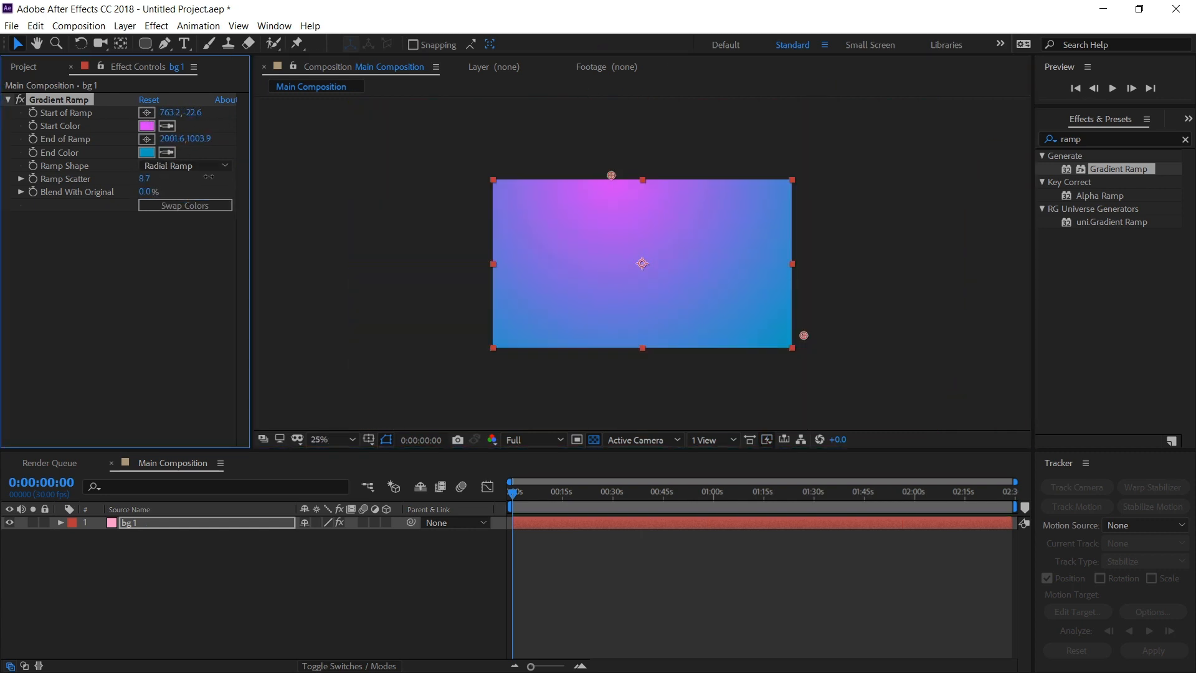
pyautogui.moveTo(805, 337); pyautogui.dragTo(835, 407)
pyautogui.moveTo(612, 176); pyautogui.dragTo(694, 175)
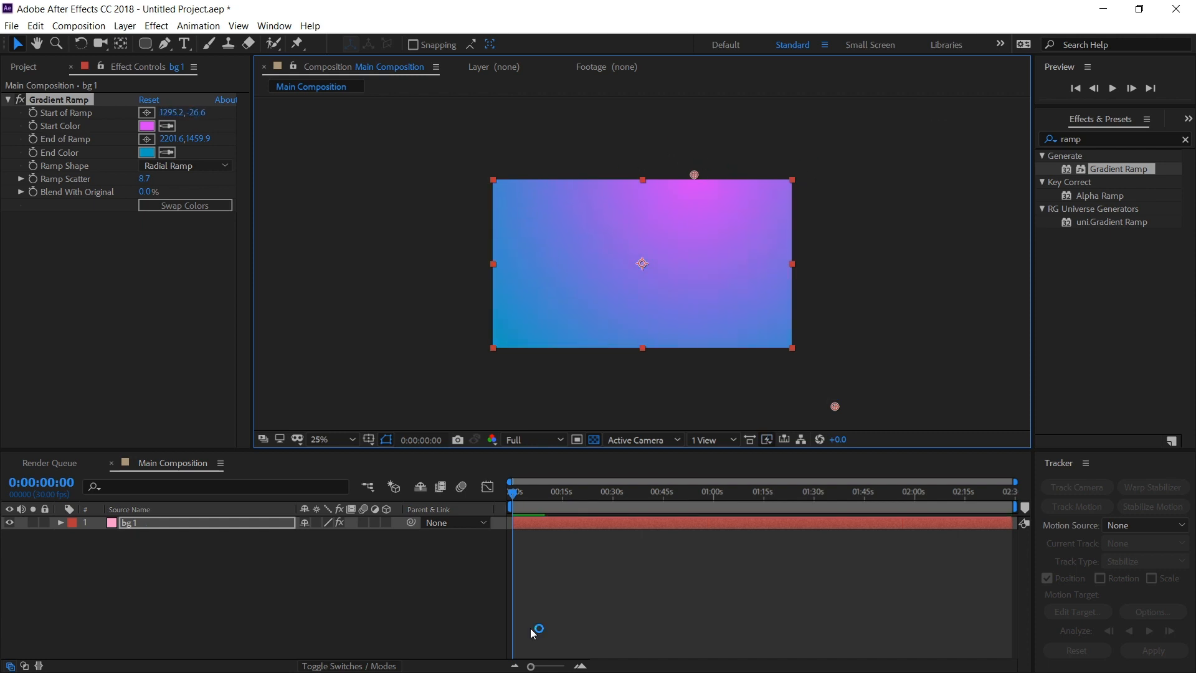
pyautogui.click(331, 440)
pyautogui.click(354, 181)
pyautogui.click(619, 577)
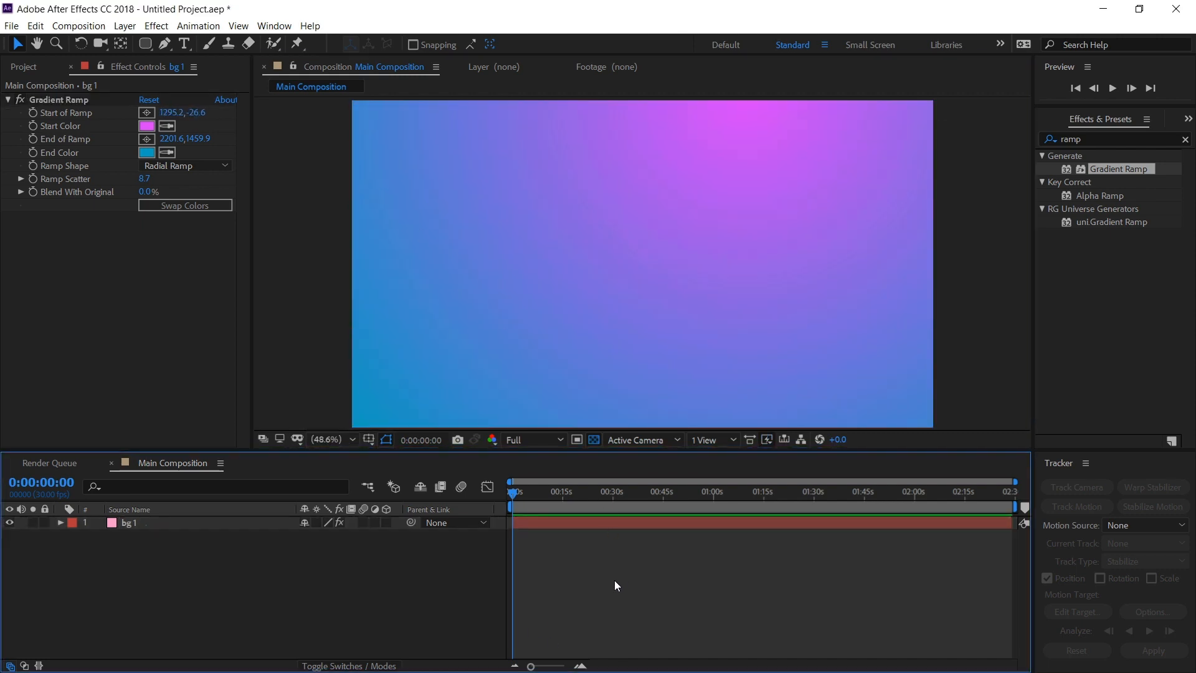
# - Create a new white solid layer of 1920 × 1080 px above the gradient background
pyautogui.click(124, 26)
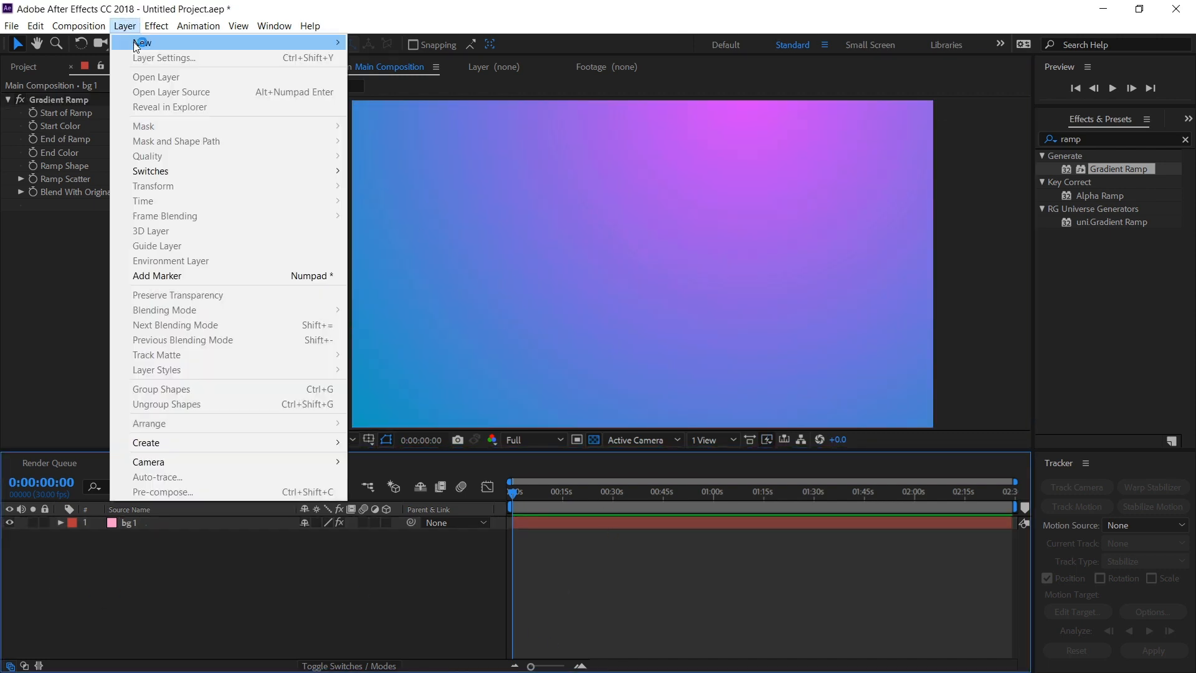
pyautogui.moveTo(142, 41)
pyautogui.click(435, 59)
pyautogui.click(182, 274)
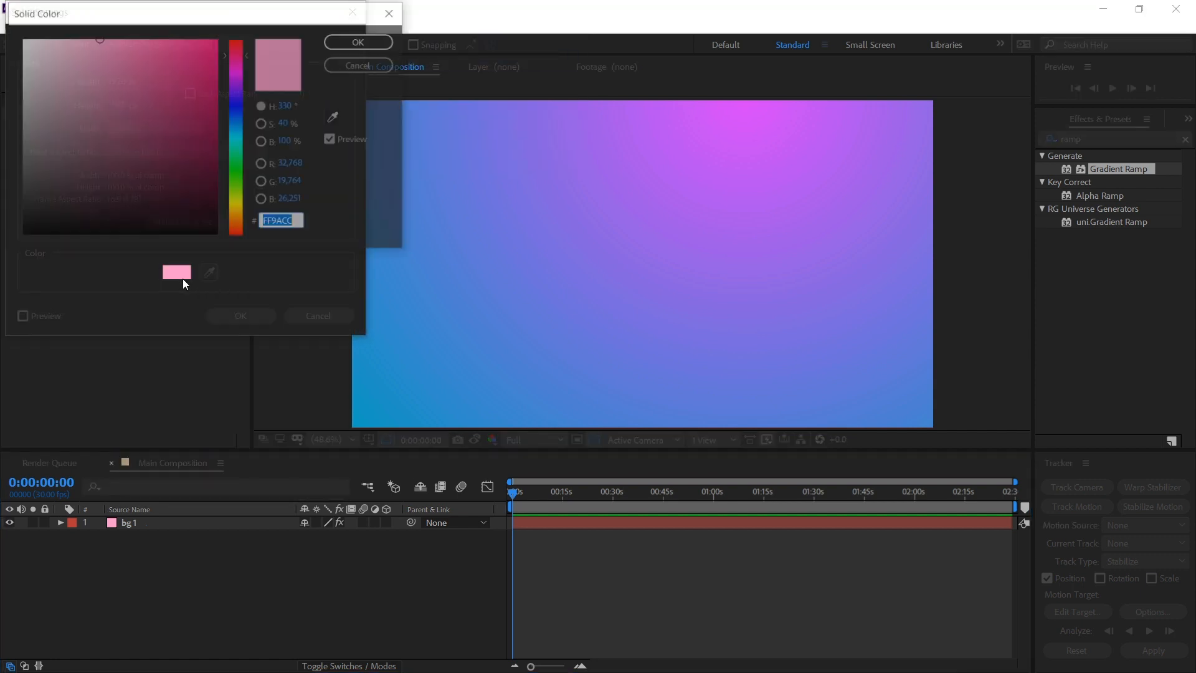
pyautogui.moveTo(39, 52); pyautogui.dragTo(18, 35)
pyautogui.click(360, 41)
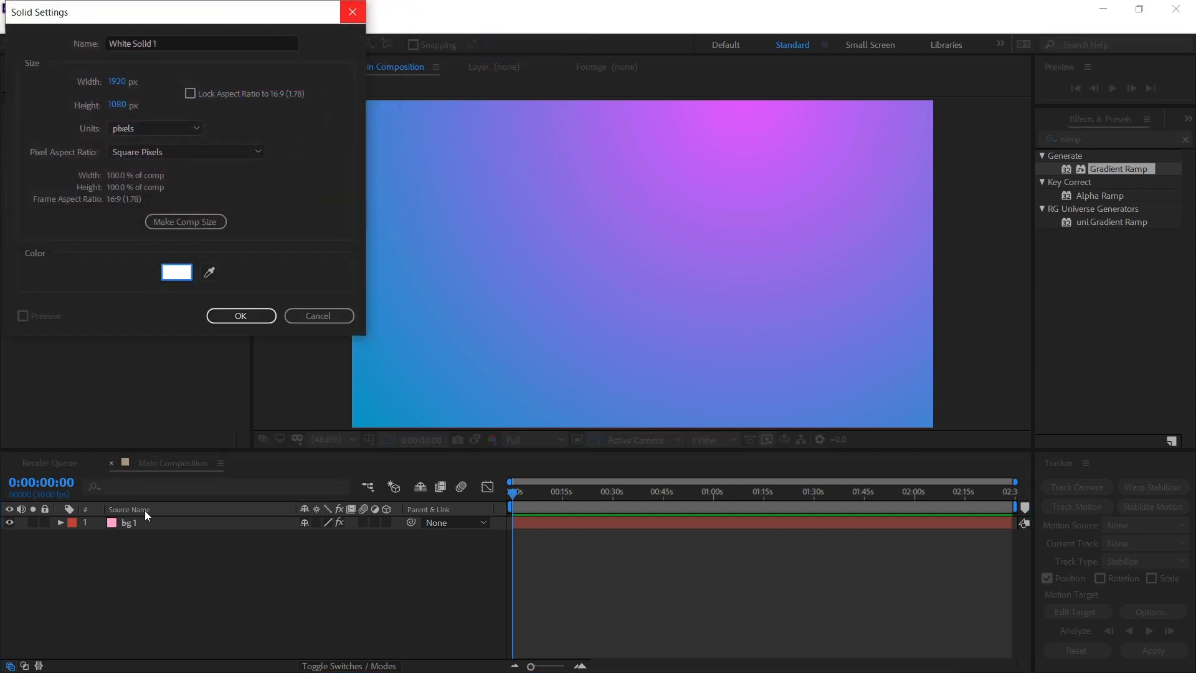
pyautogui.click(237, 316)
# - Set the opacity of White Solid 1 to 25% and collapse its properties
pyautogui.press('t')
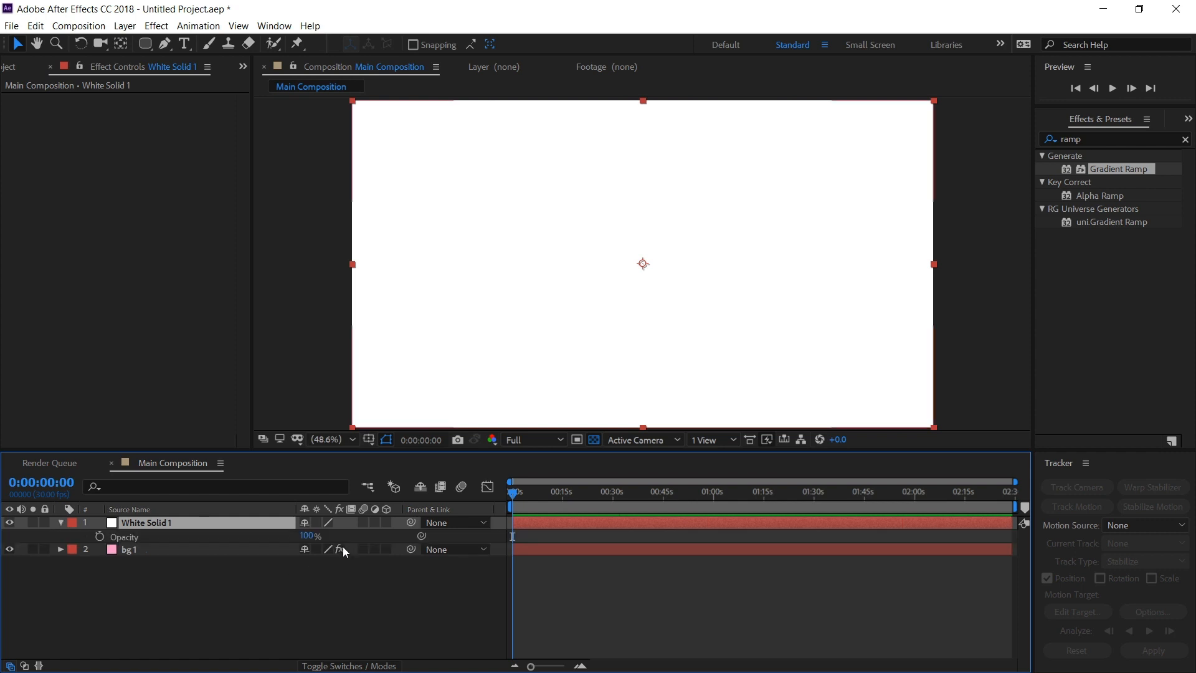
pyautogui.click(310, 536)
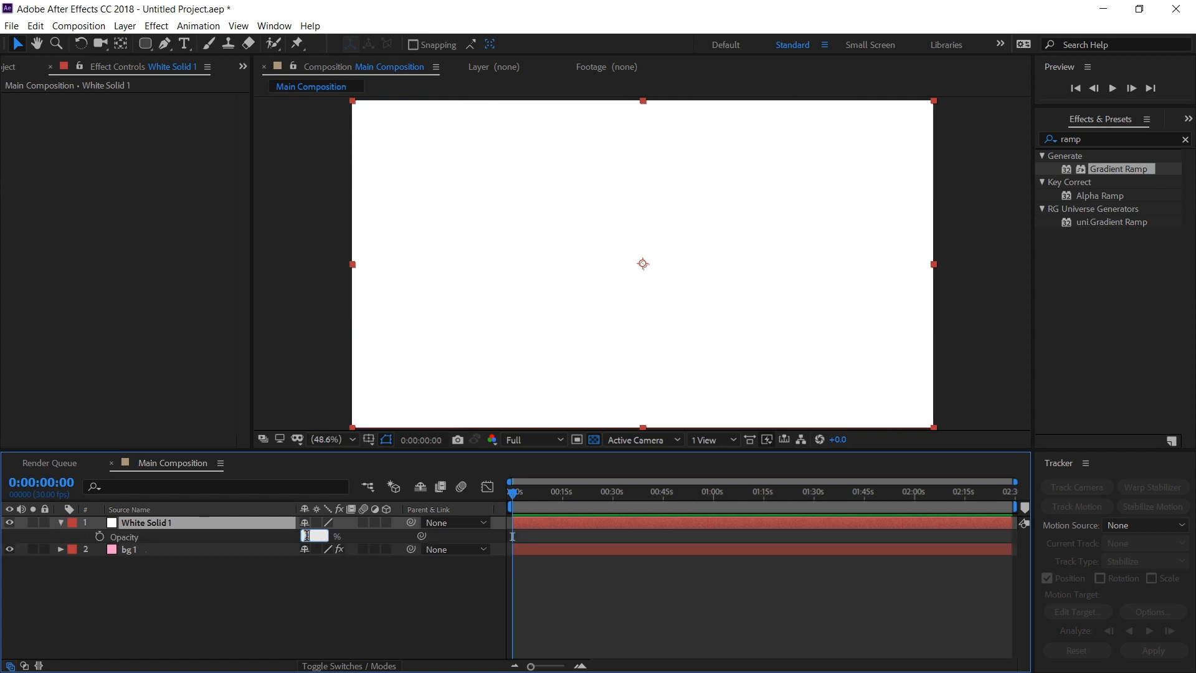
pyautogui.press('Return')
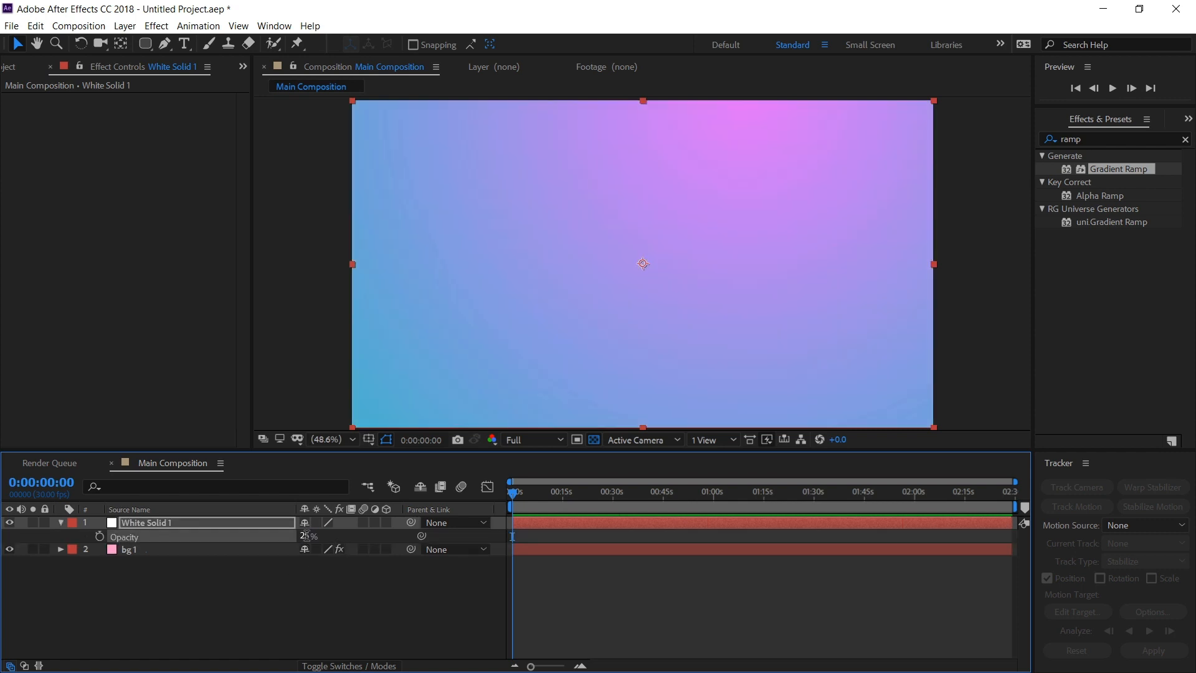
pyautogui.click(271, 594)
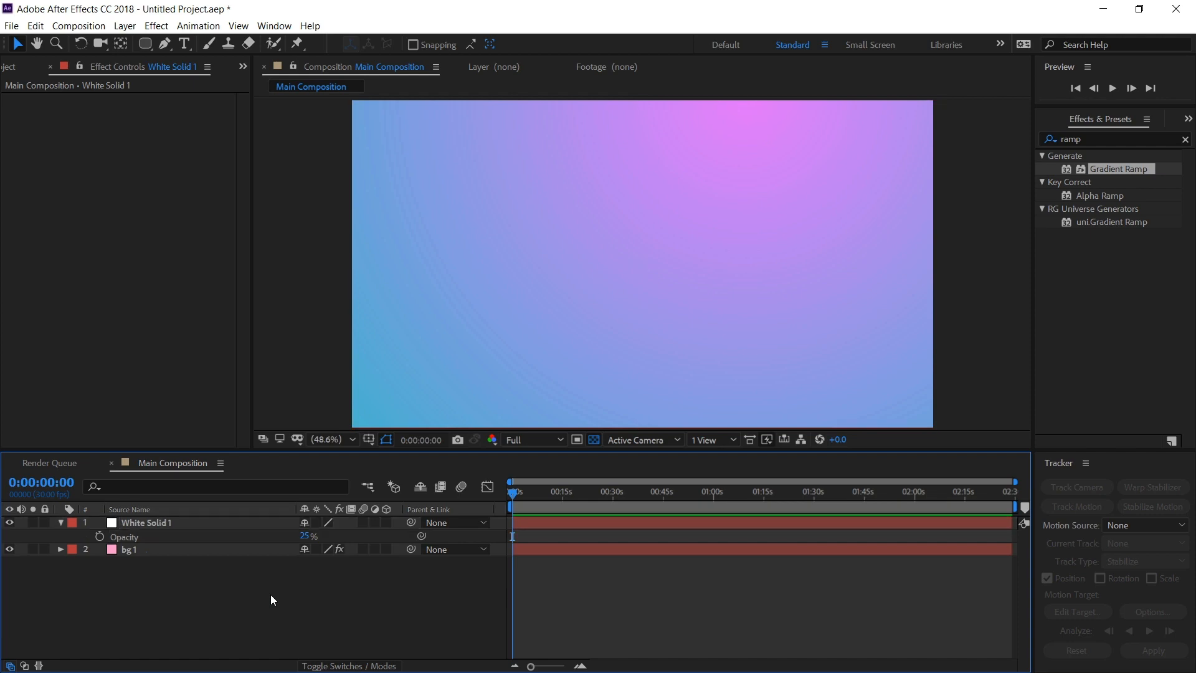
pyautogui.click(61, 523)
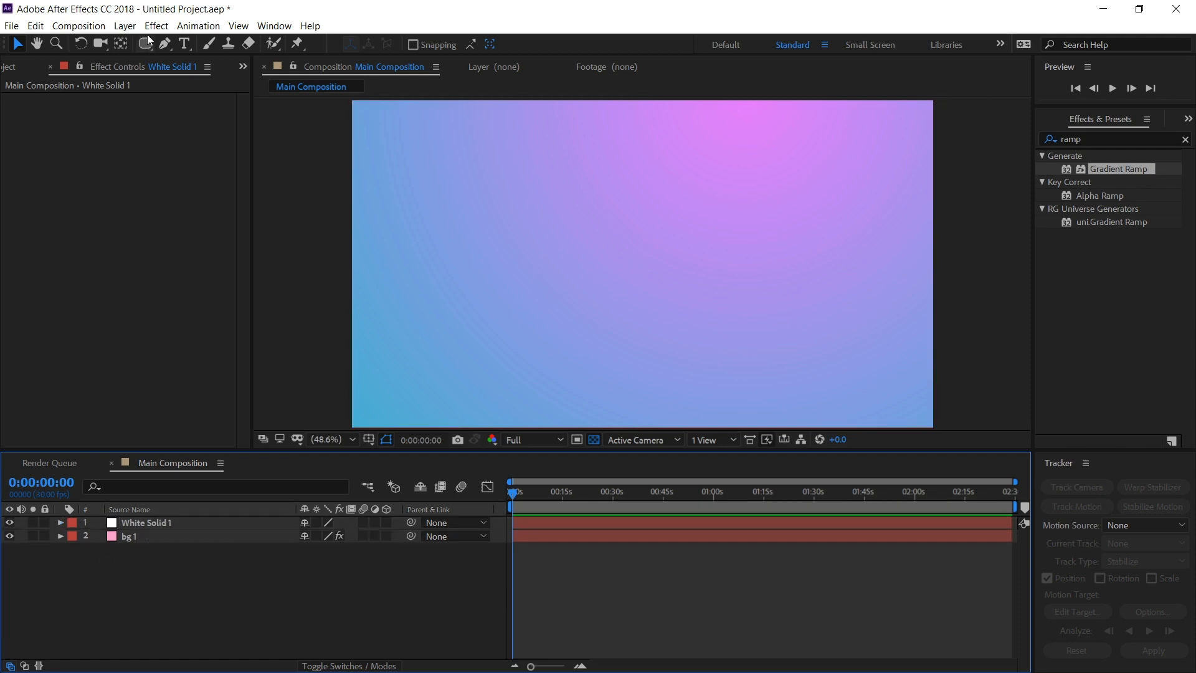
# - Create a second white solid of 1920 × 1080 px and lower its opacity to 51%
pyautogui.click(125, 26)
pyautogui.moveTo(210, 46)
pyautogui.click(427, 58)
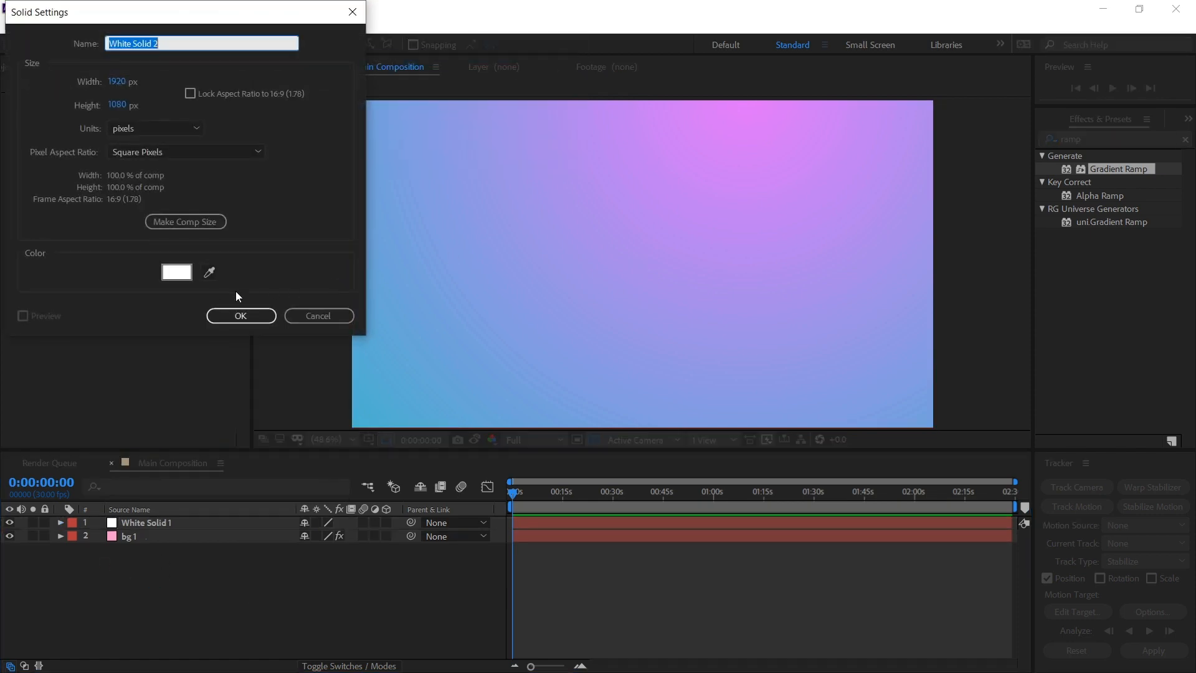
pyautogui.click(240, 315)
pyautogui.press('t')
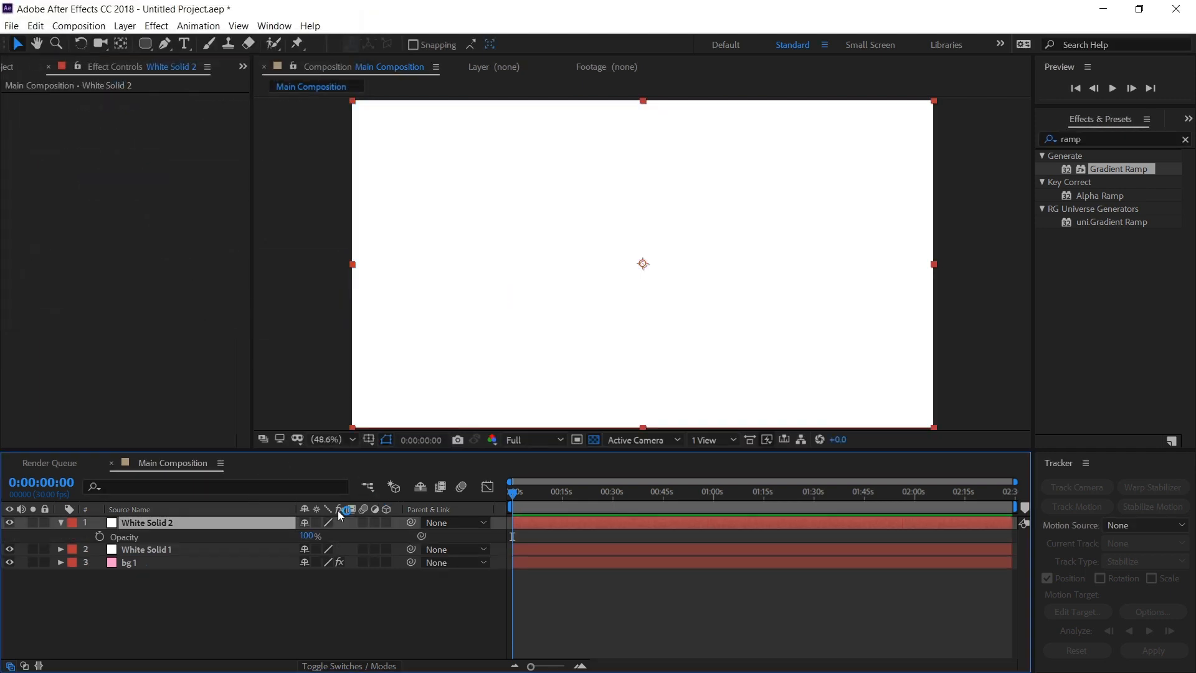
pyautogui.moveTo(311, 545); pyautogui.dragTo(281, 546)
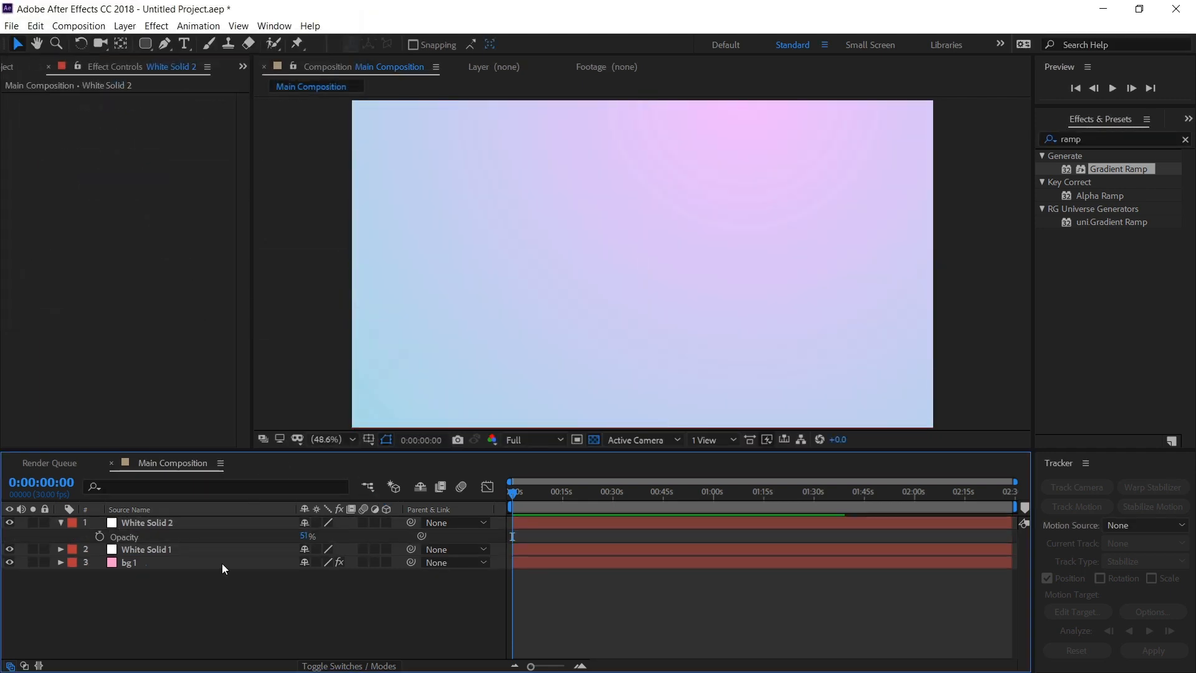
# - Show the Title/Action Safe guides over the composition with White Solid 2 selected
pyautogui.click(194, 523)
pyautogui.press(',')
pyautogui.press(',')
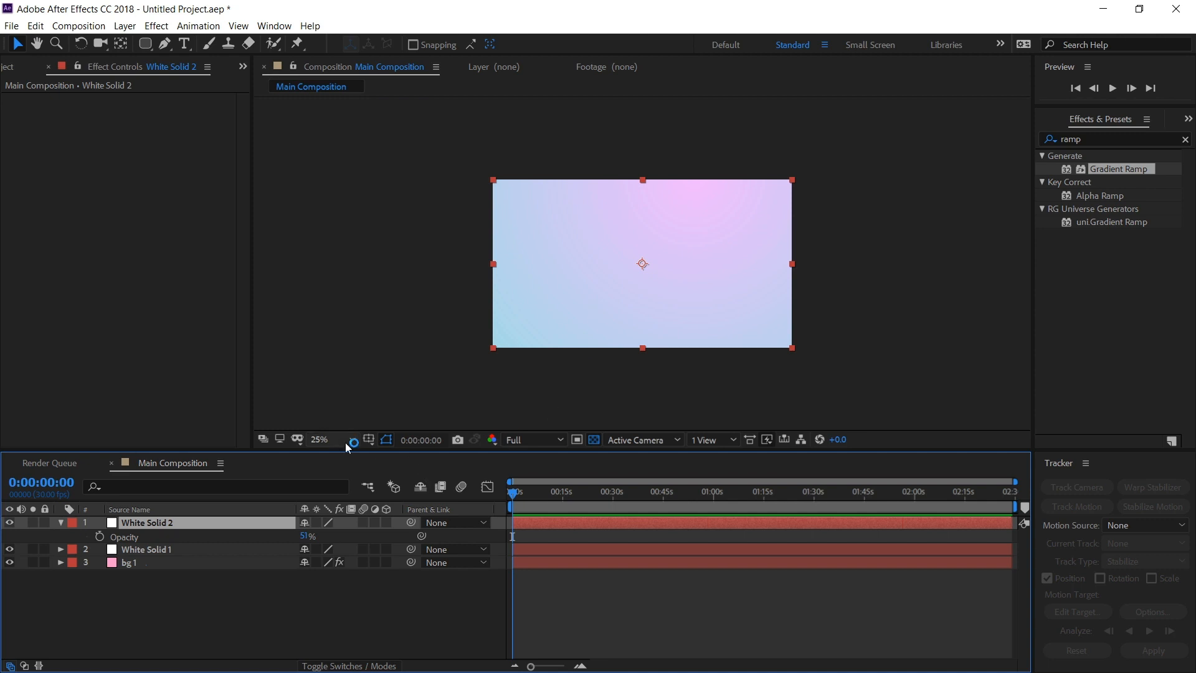
pyautogui.click(369, 439)
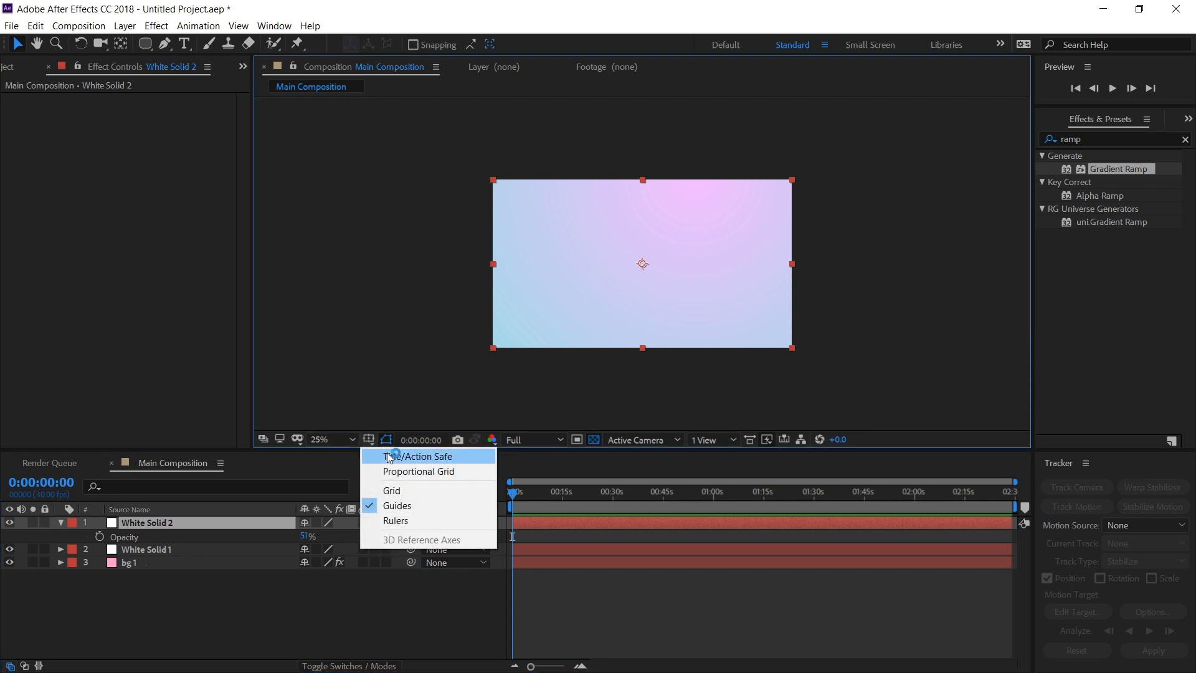
pyautogui.click(390, 457)
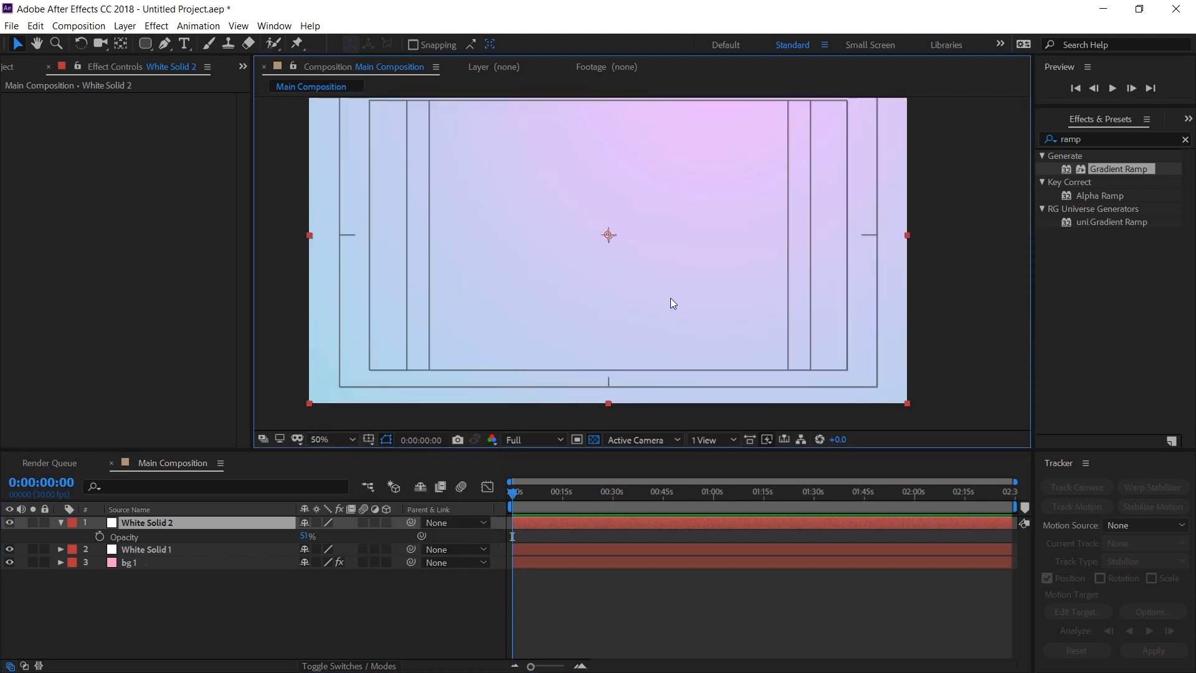
pyautogui.scroll(-2, 670, 298)
pyautogui.click(331, 439)
pyautogui.click(354, 179)
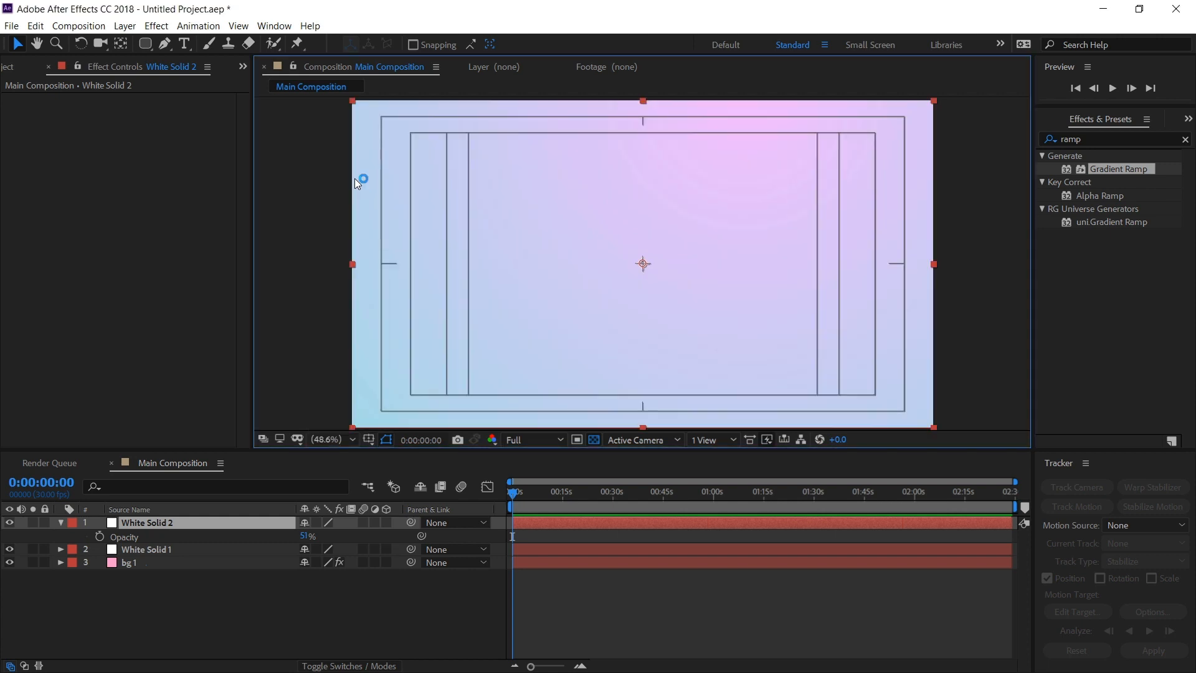
# - Draw a large circular Ellipse mask on White Solid 2 and shift it to cover the left and centre of the frame
pyautogui.scroll(-2, 354, 179)
pyautogui.click(149, 46)
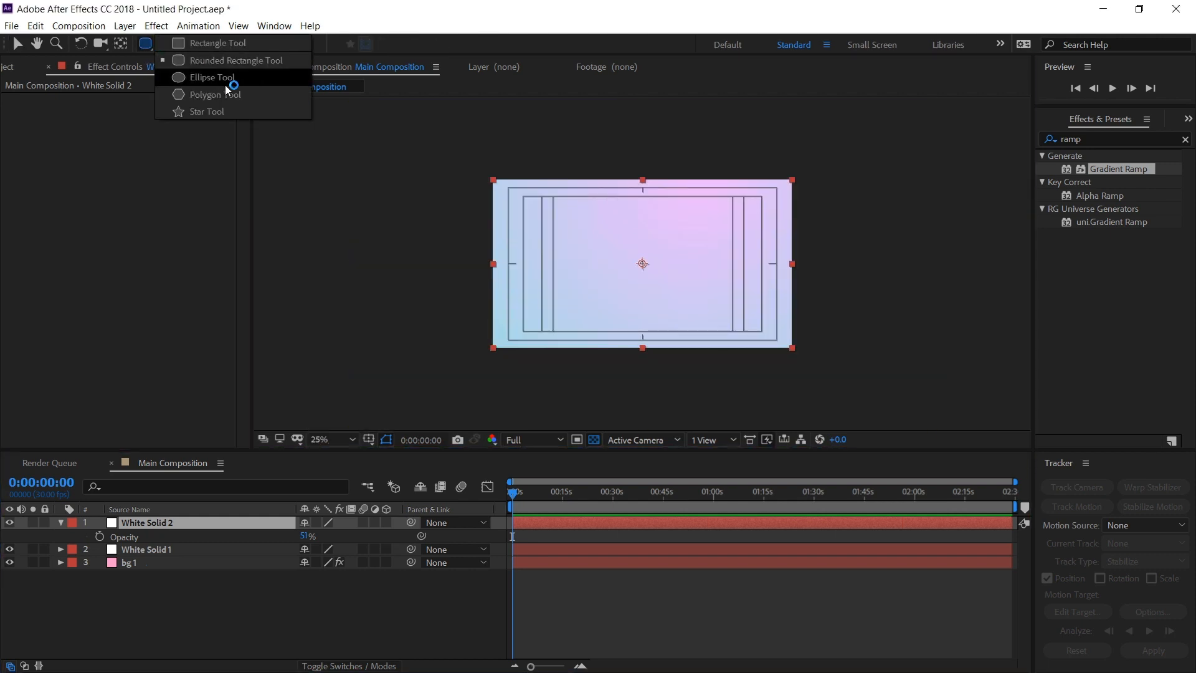
pyautogui.click(226, 79)
pyautogui.moveTo(453, 145); pyautogui.dragTo(673, 422)
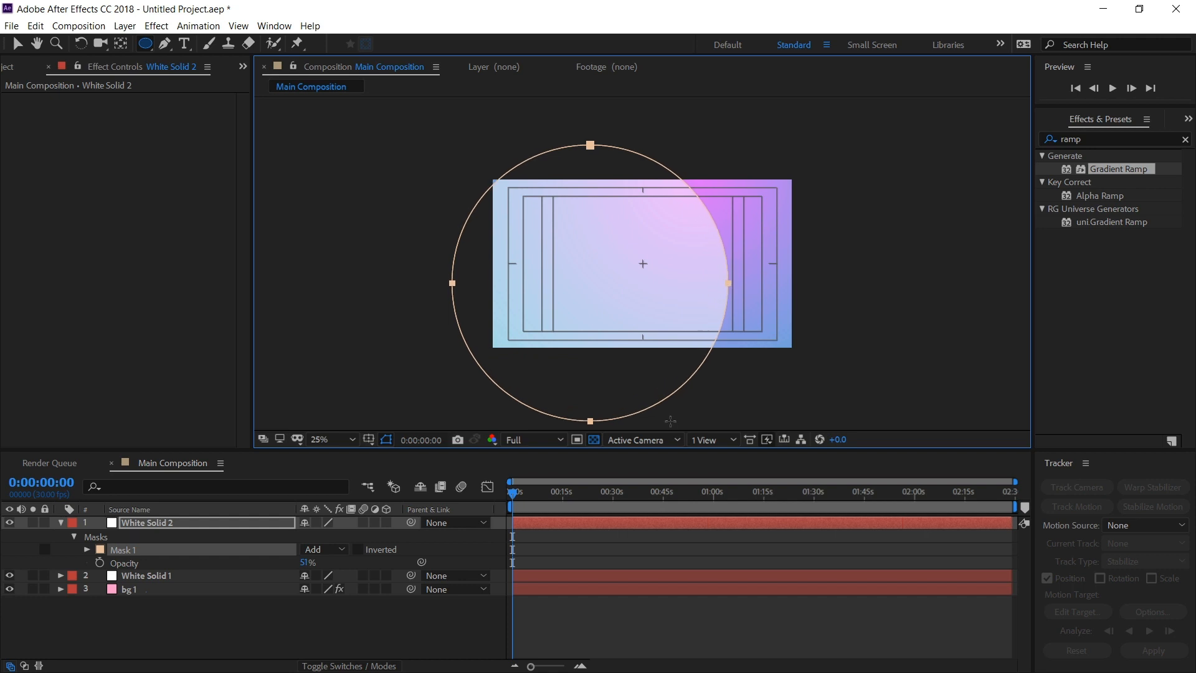
pyautogui.press('v')
pyautogui.moveTo(732, 288); pyautogui.dragTo(695, 271)
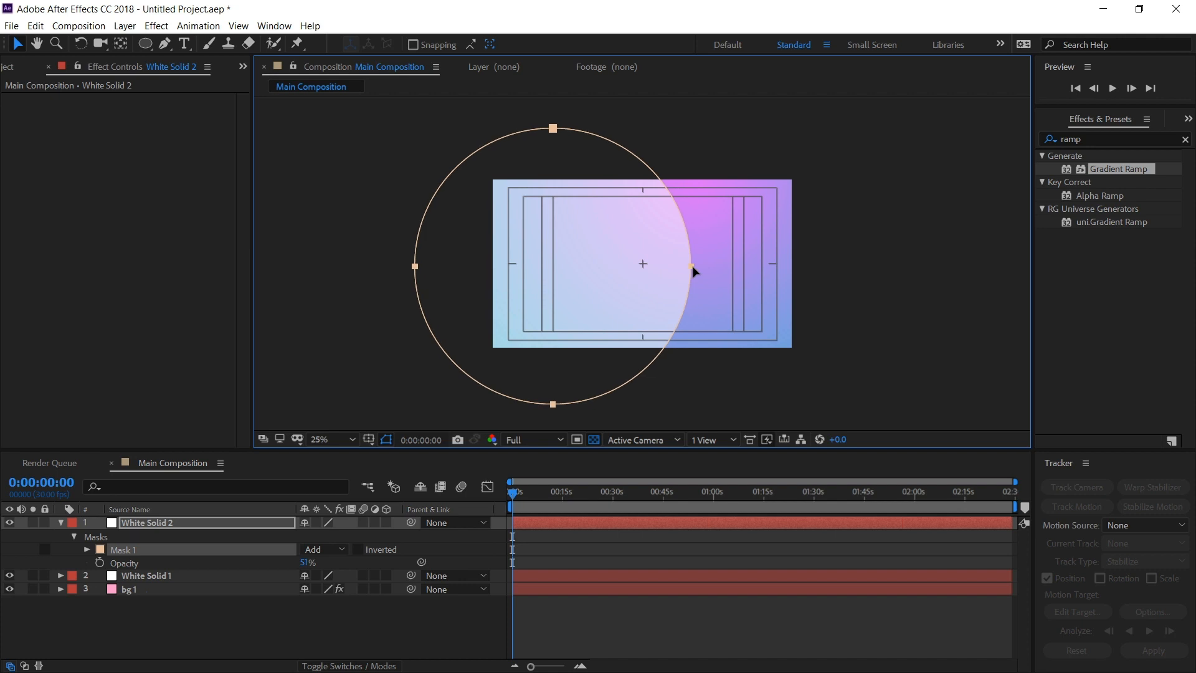
# - Raise the opacity of the masked White Solid 2 layer to 100%
pyautogui.click(139, 524)
pyautogui.press('u')
pyautogui.press('t')
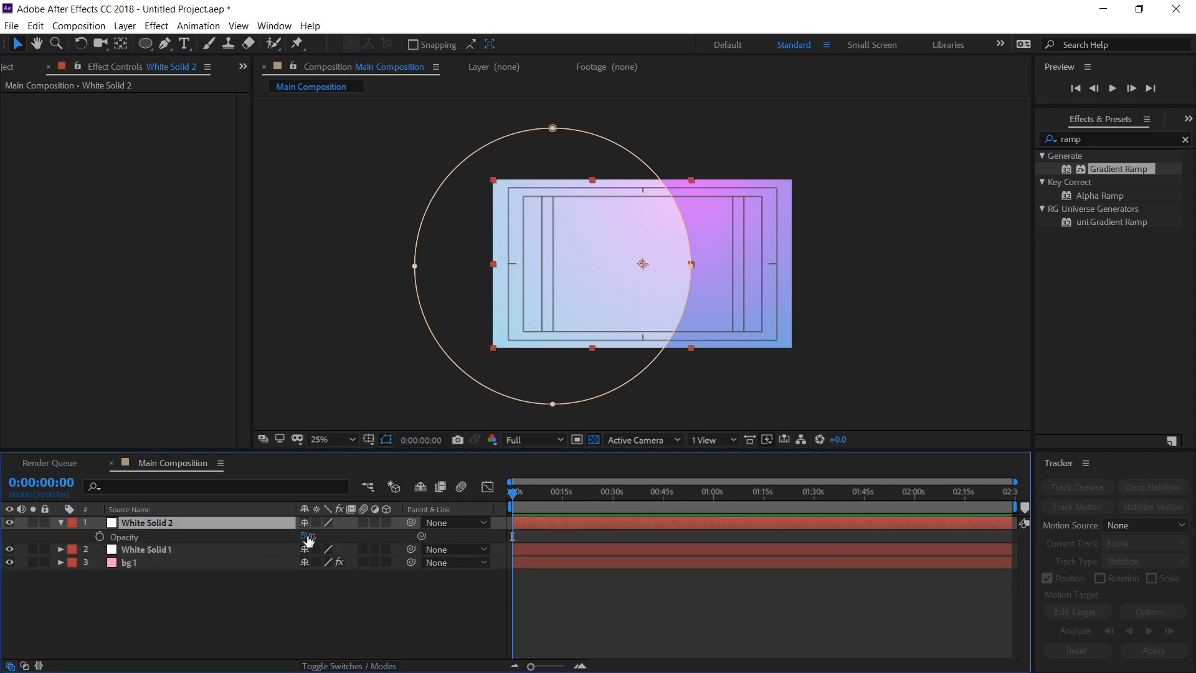
pyautogui.moveTo(308, 537); pyautogui.dragTo(305, 477)
pyautogui.click(326, 439)
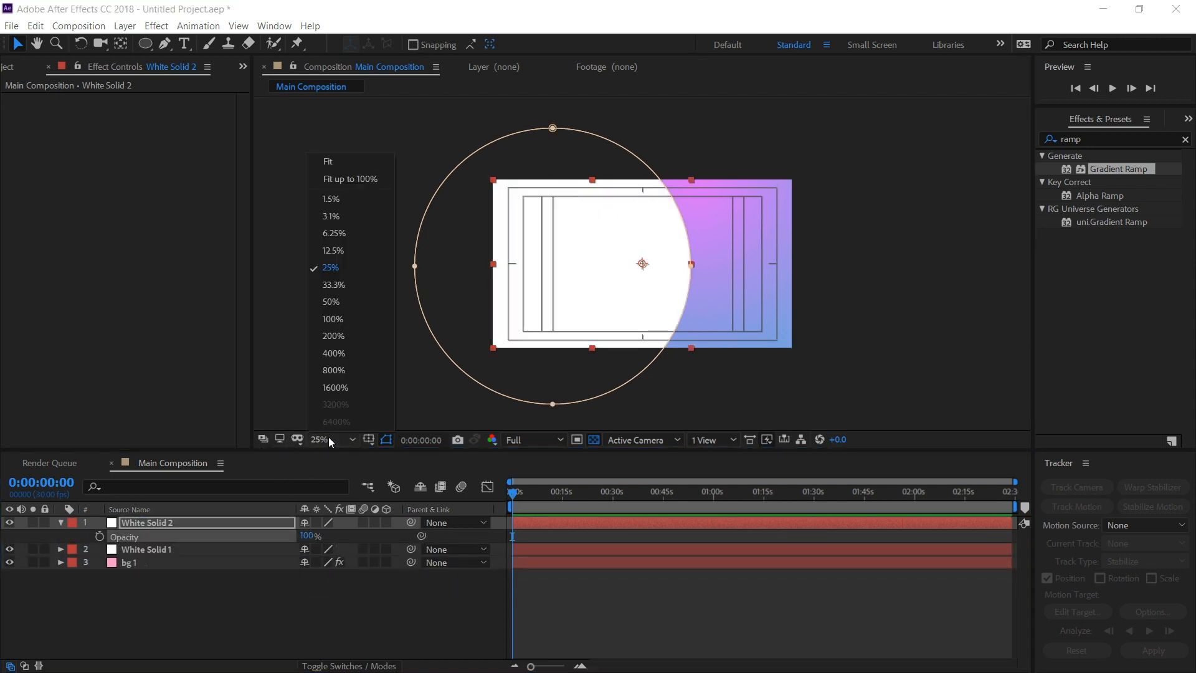
pyautogui.click(346, 178)
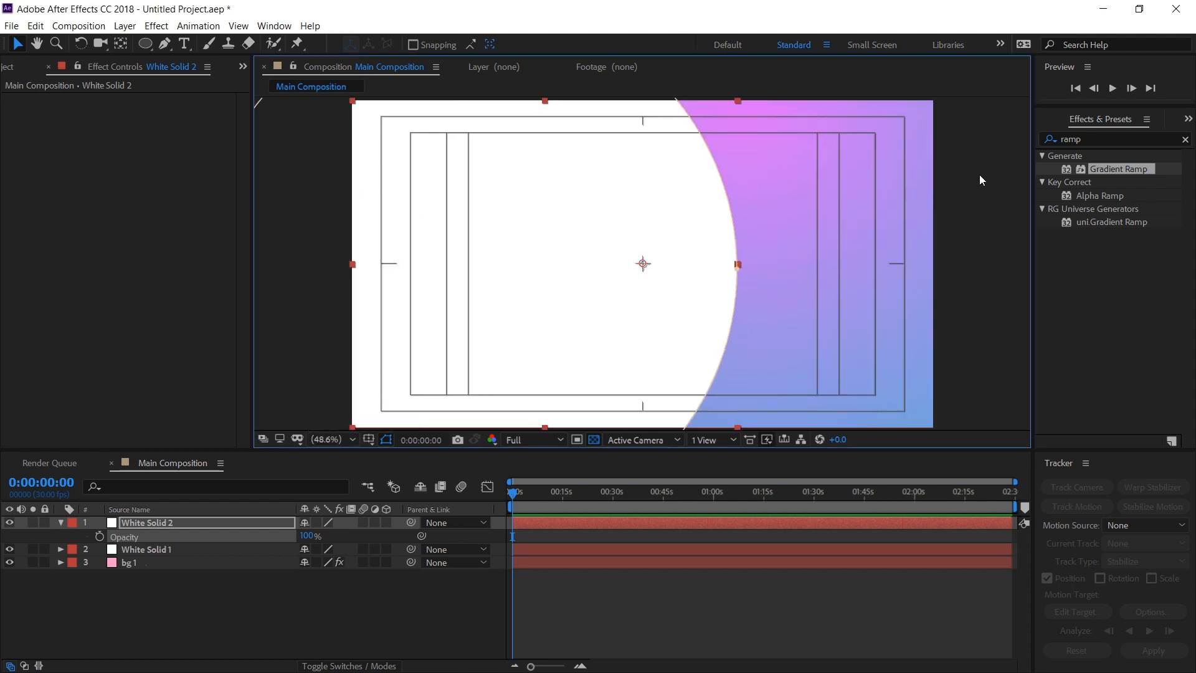
# - Find the Generate group's Fill effect and apply it to White Solid 2
pyautogui.click(1085, 139)
pyautogui.write('fill')
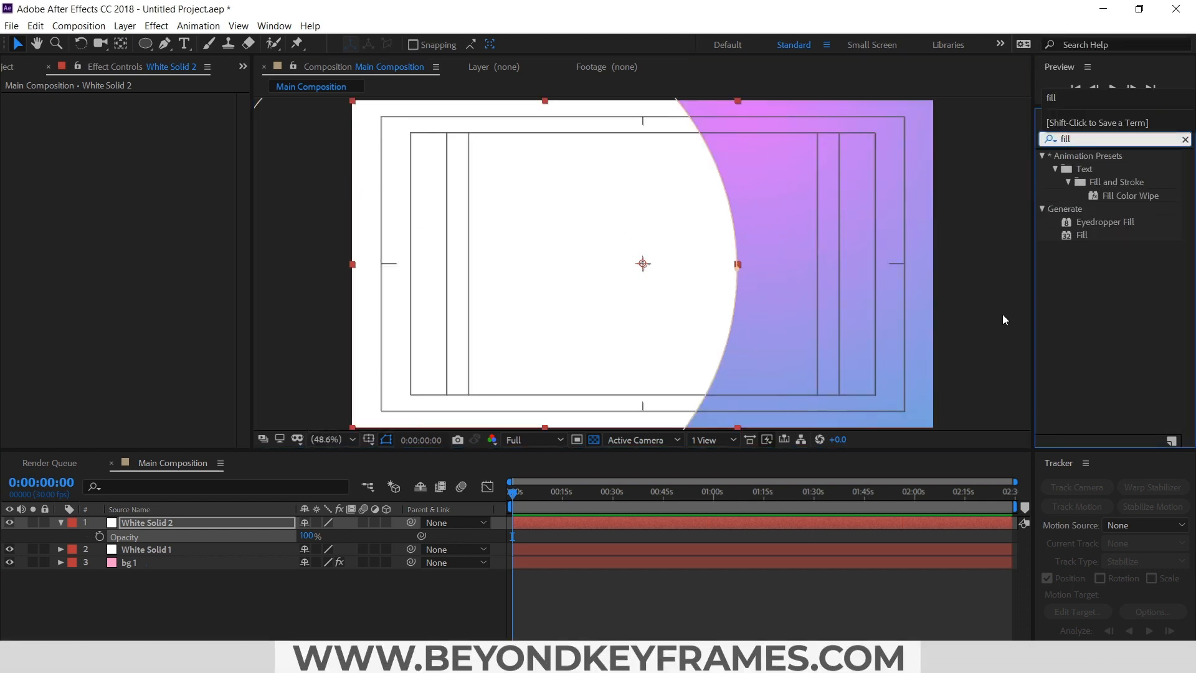
pyautogui.click(1087, 234)
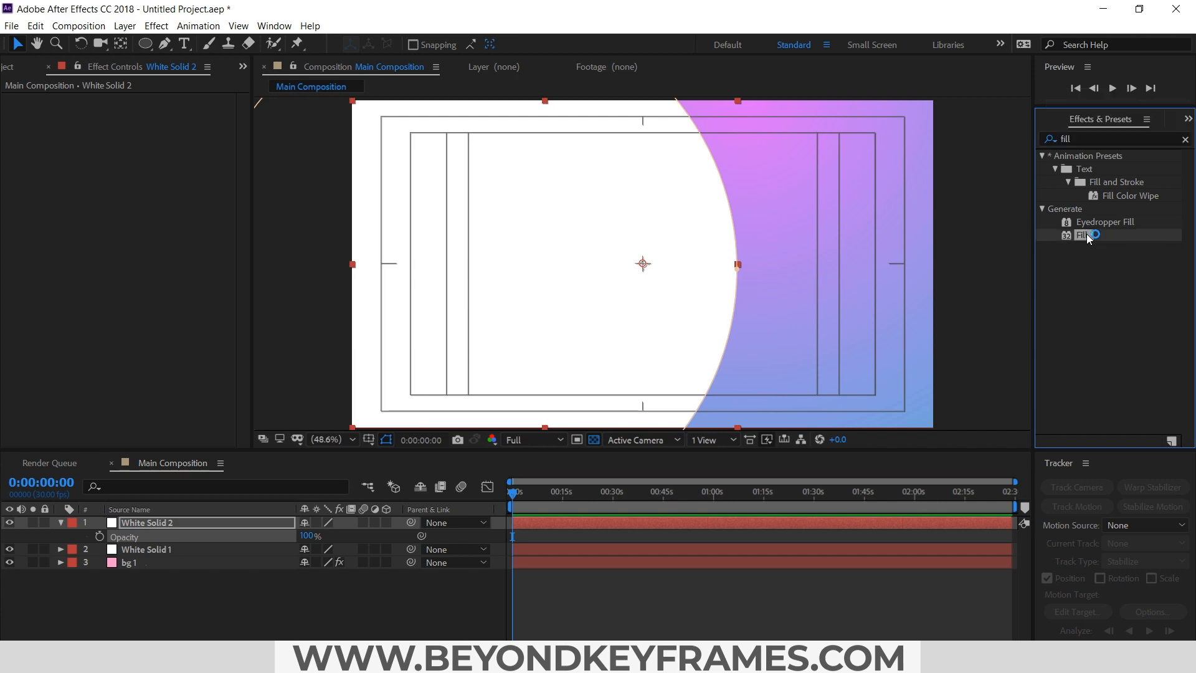
pyautogui.moveTo(1087, 234); pyautogui.dragTo(191, 527)
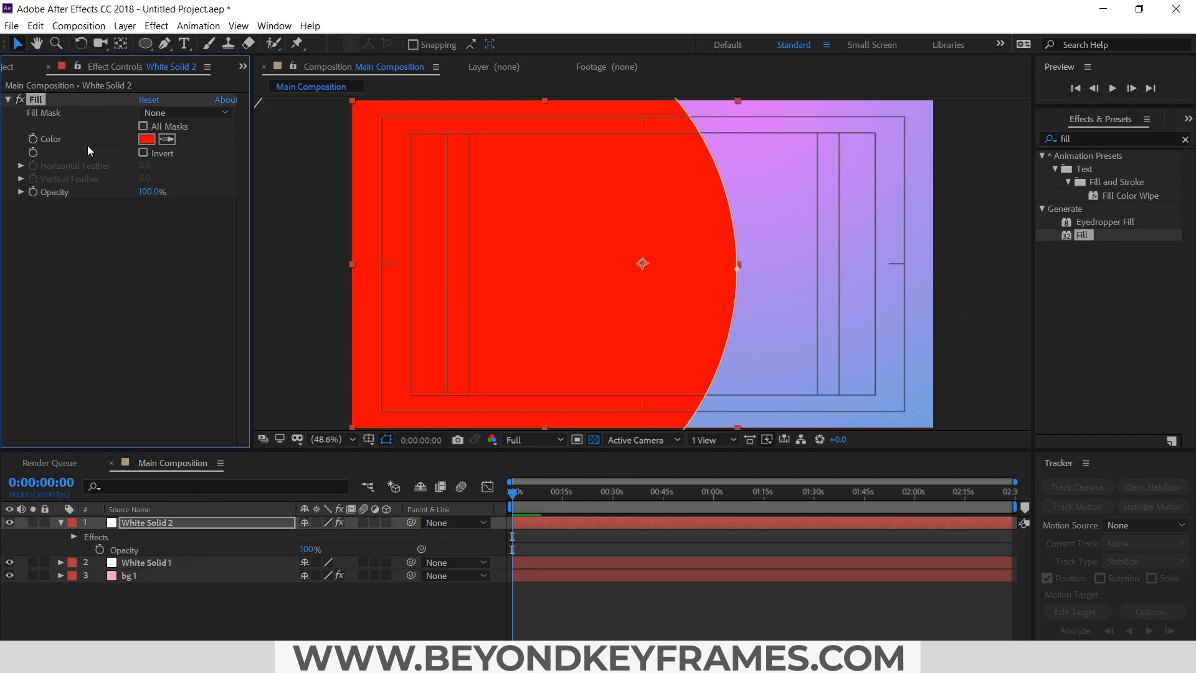
# - Set the Fill effect's color to light gray E7E7E7
pyautogui.click(146, 133)
pyautogui.moveTo(88, 112)
pyautogui.mouseDown()
pyautogui.moveTo(1, 25)
pyautogui.moveTo(1, 55)
pyautogui.mouseUp()
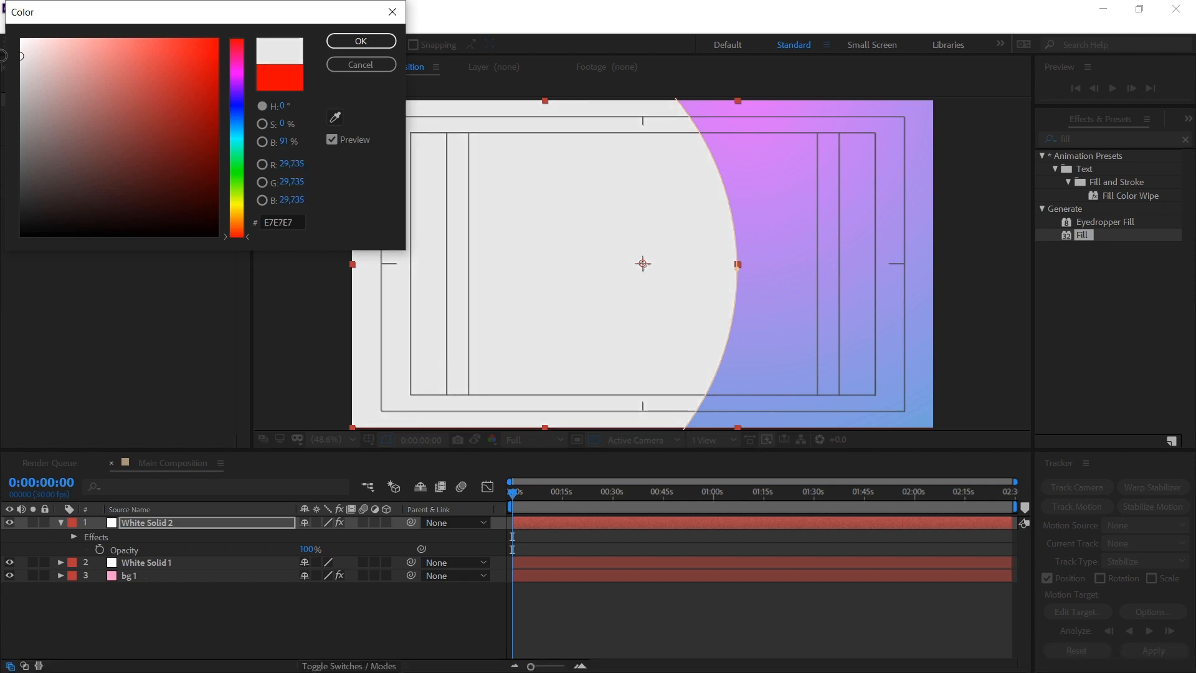
pyautogui.click(360, 41)
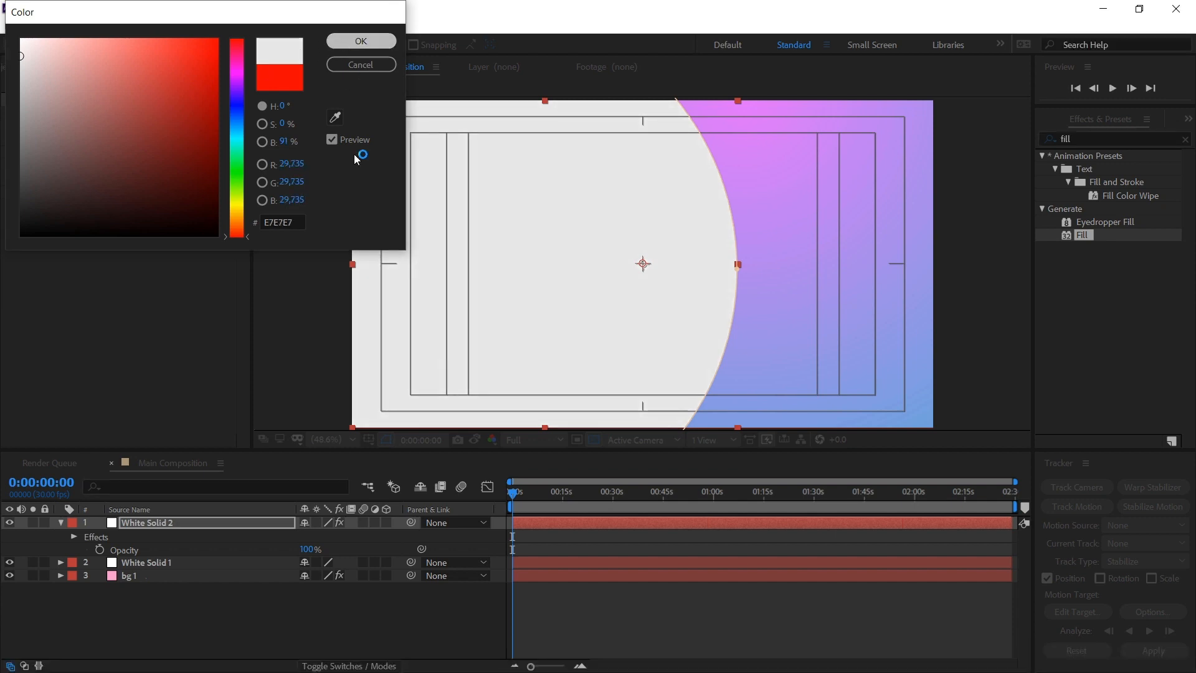
# - Shift the White Solid 2 layer slightly left in the frame and collapse its layer properties
pyautogui.click(143, 531)
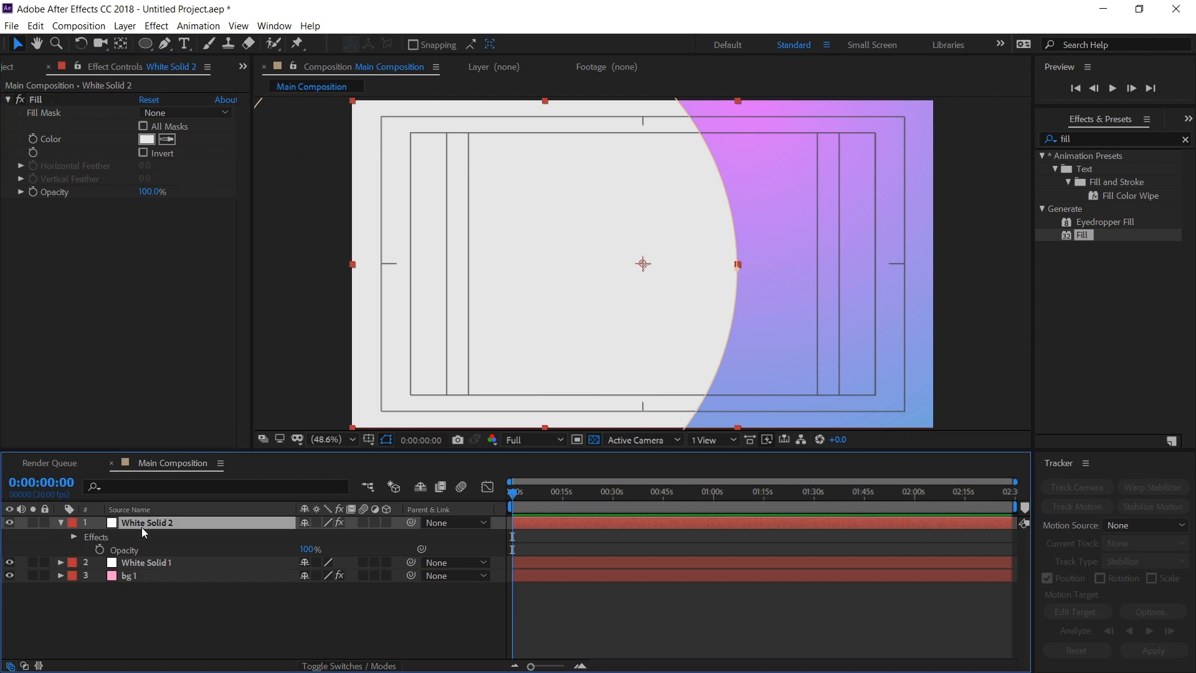
pyautogui.moveTo(545, 299); pyautogui.dragTo(530, 301)
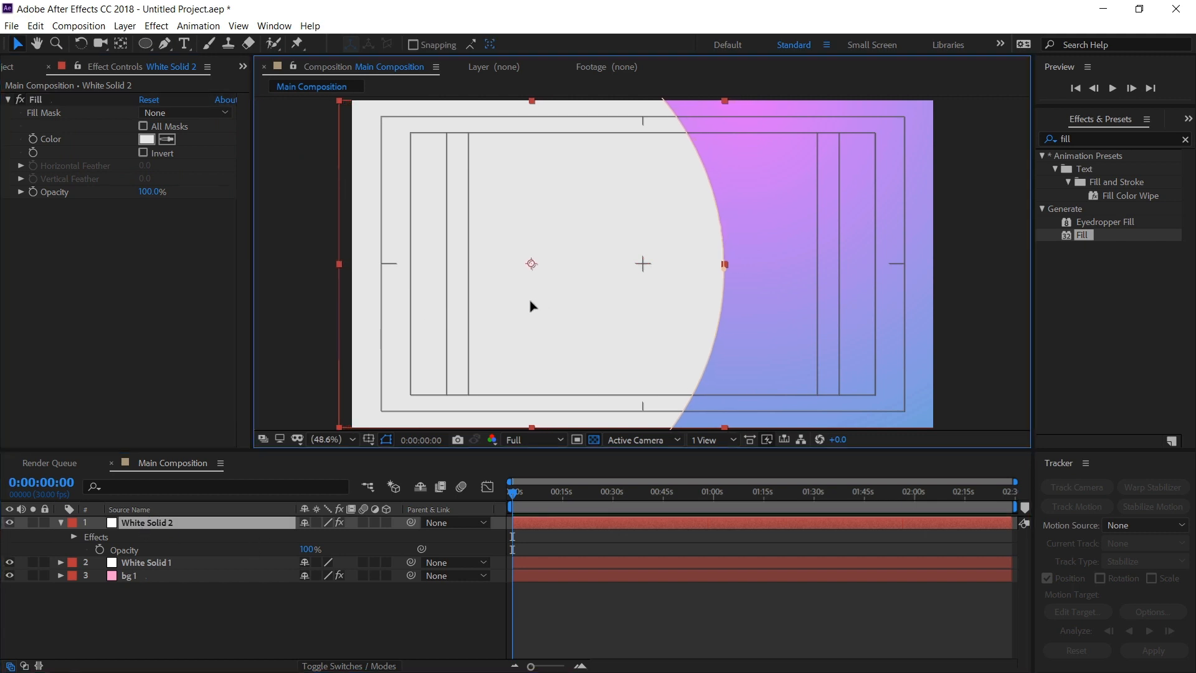
pyautogui.click(248, 616)
pyautogui.click(60, 523)
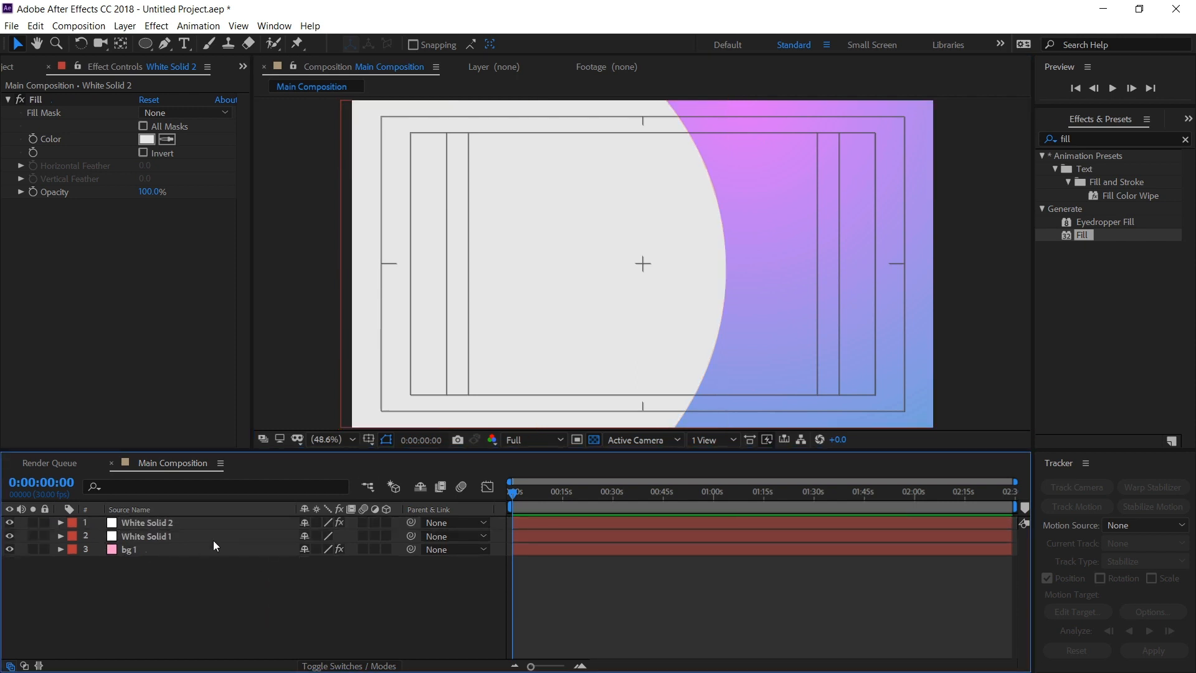
pyautogui.click(335, 437)
pyautogui.click(318, 179)
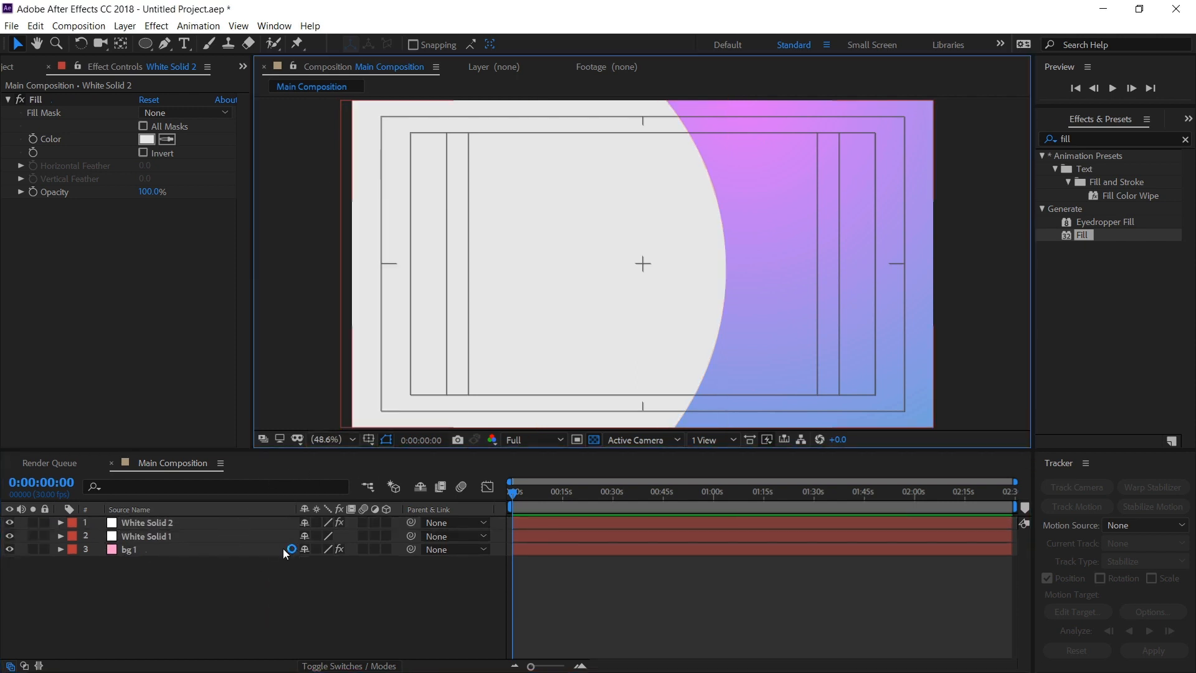
# - Draw a black rounded square shape about 597 px wide over the gray circle, with its anchor point centered on it
pyautogui.moveTo(141, 44); pyautogui.dragTo(201, 57)
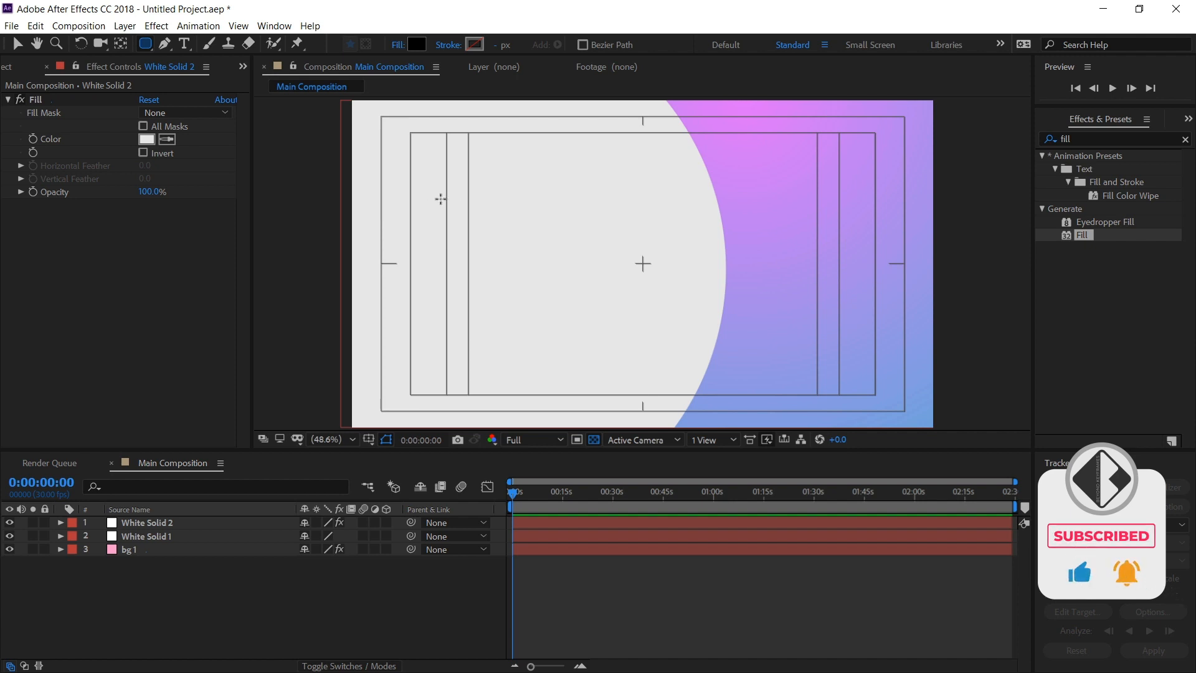
pyautogui.moveTo(440, 198); pyautogui.dragTo(495, 257)
pyautogui.moveTo(532, 307)
pyautogui.mouseDown()
pyautogui.moveTo(632, 391)
pyautogui.moveTo(619, 356)
pyautogui.moveTo(506, 331)
pyautogui.mouseUp()
pyautogui.click(155, 521)
pyautogui.hotkey('ctrl', 'alt', 'Home')
pyautogui.hotkey('ctrl', 'Home')
pyautogui.press('v')
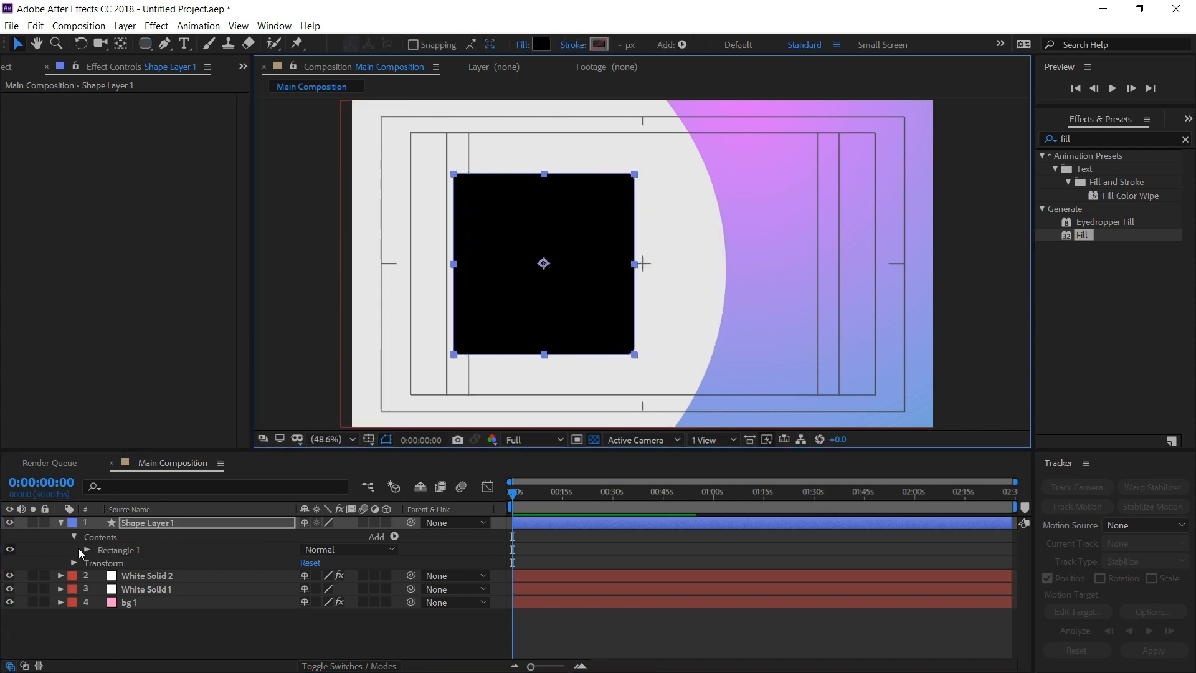
# - Set the roundness of Shape Layer 1's rectangle path to about 71 and collapse the layer
pyautogui.click(88, 550)
pyautogui.click(100, 563)
pyautogui.moveTo(309, 602); pyautogui.dragTo(342, 603)
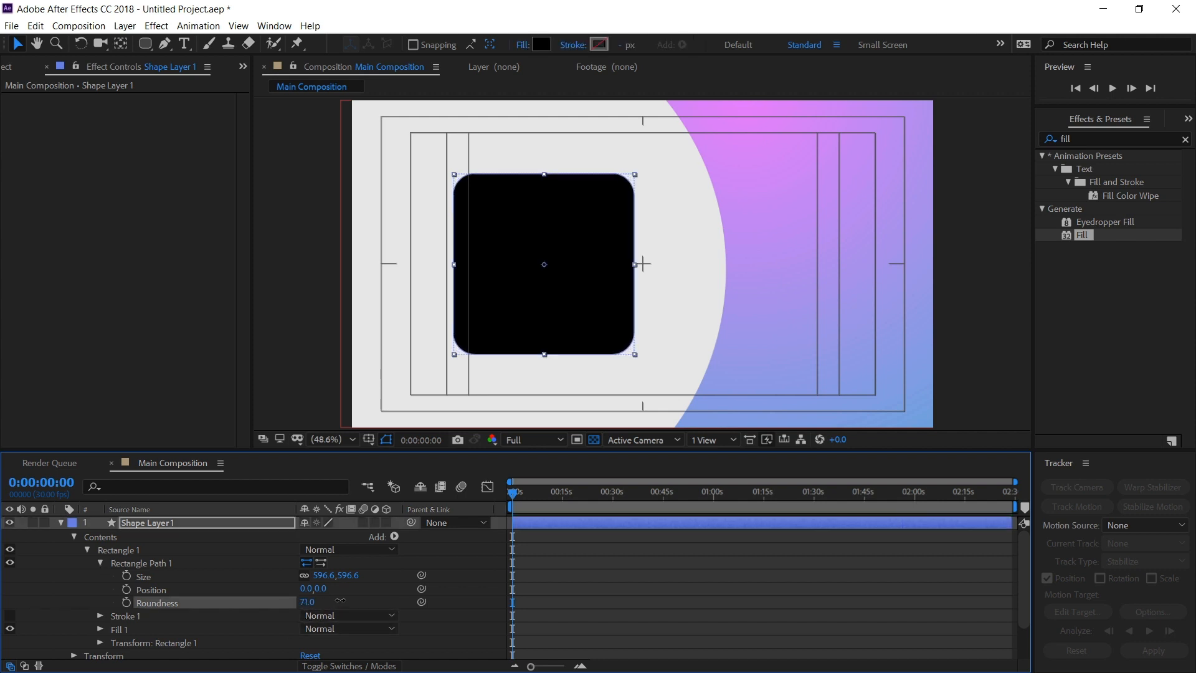
pyautogui.click(61, 523)
# - Find the Drop Shadow effect and apply it to Shape Layer 1
pyautogui.click(1083, 139)
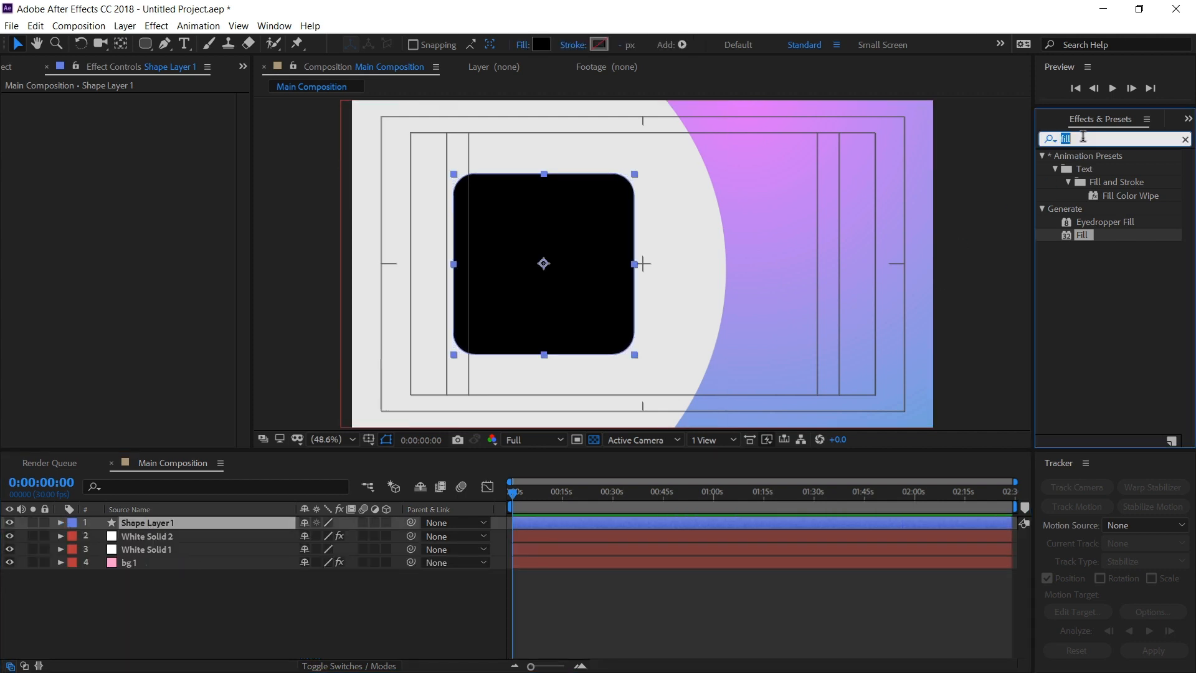
pyautogui.write('drop')
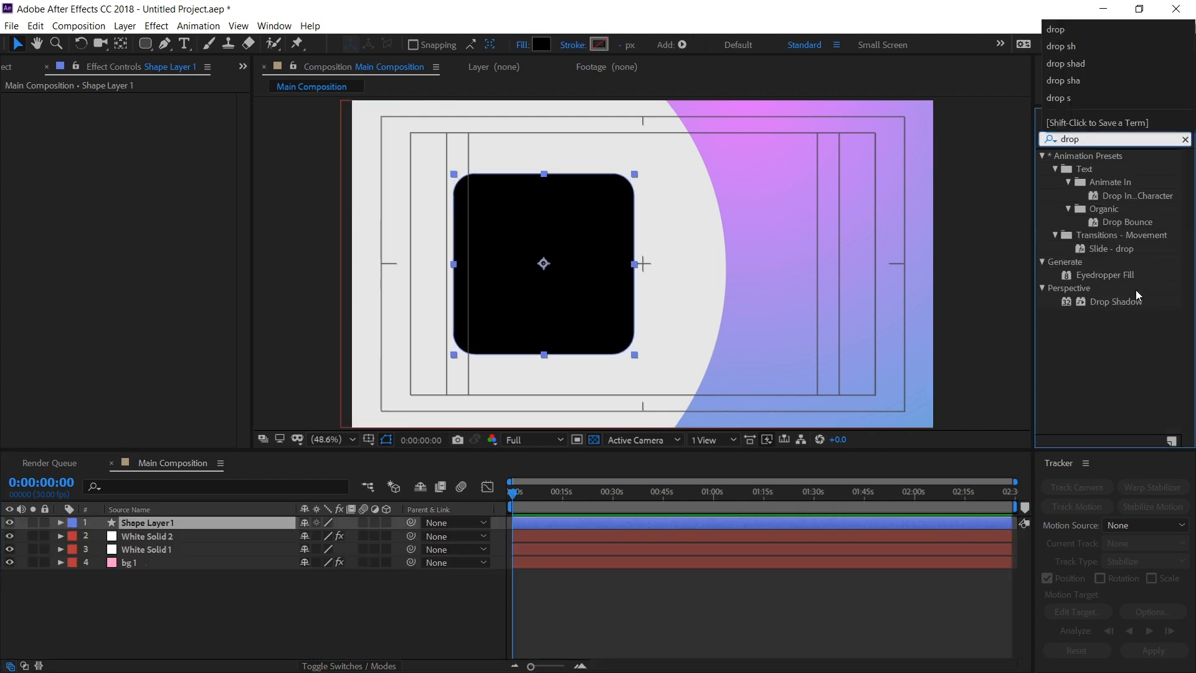
pyautogui.moveTo(1135, 293); pyautogui.dragTo(256, 519)
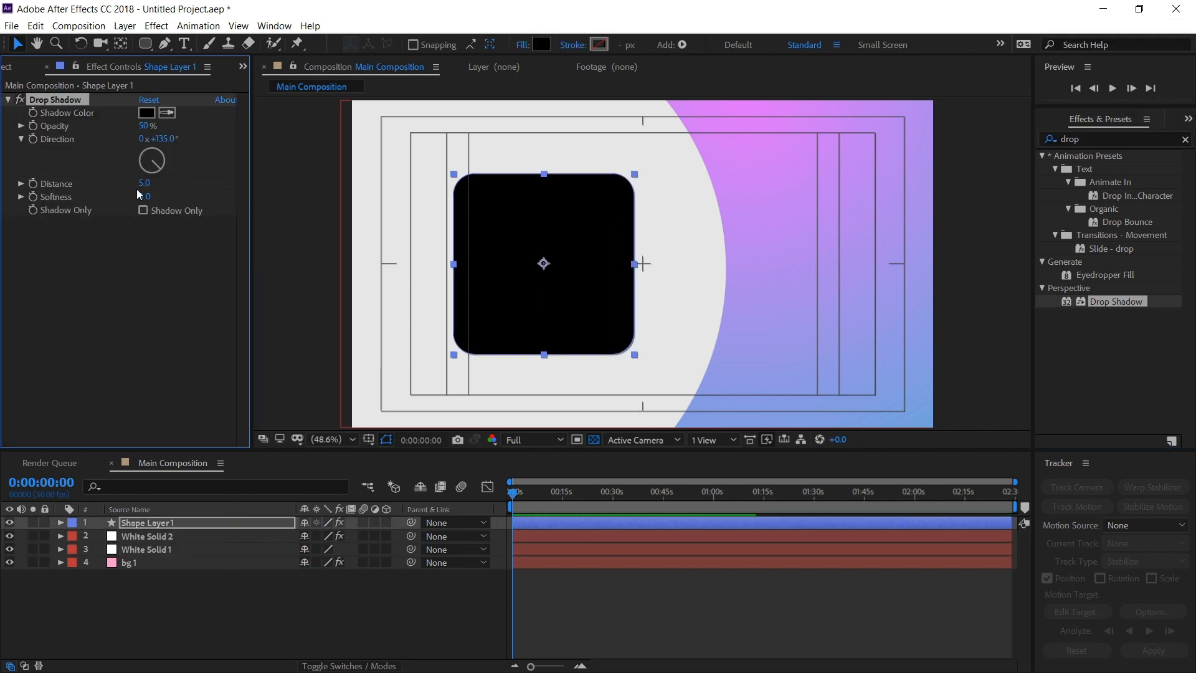
# - Set Shape Layer 1's Drop Shadow to distance 13, opacity 72% and softness 42
pyautogui.moveTo(148, 182); pyautogui.dragTo(153, 196)
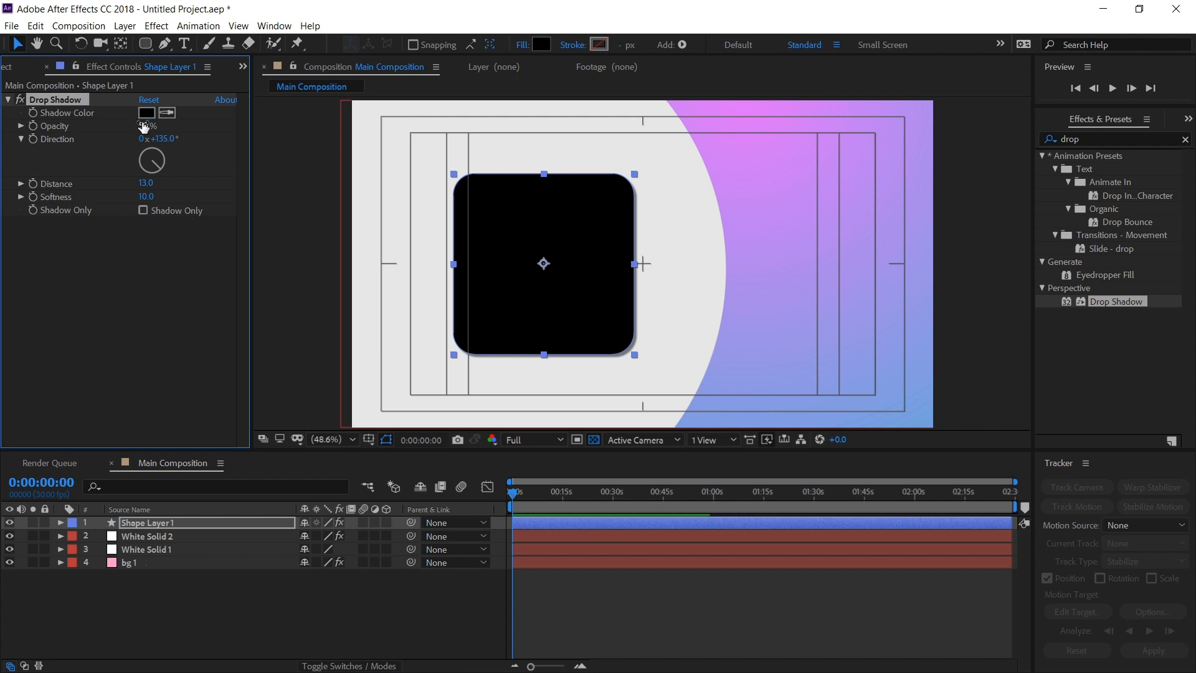
pyautogui.moveTo(145, 125); pyautogui.dragTo(167, 122)
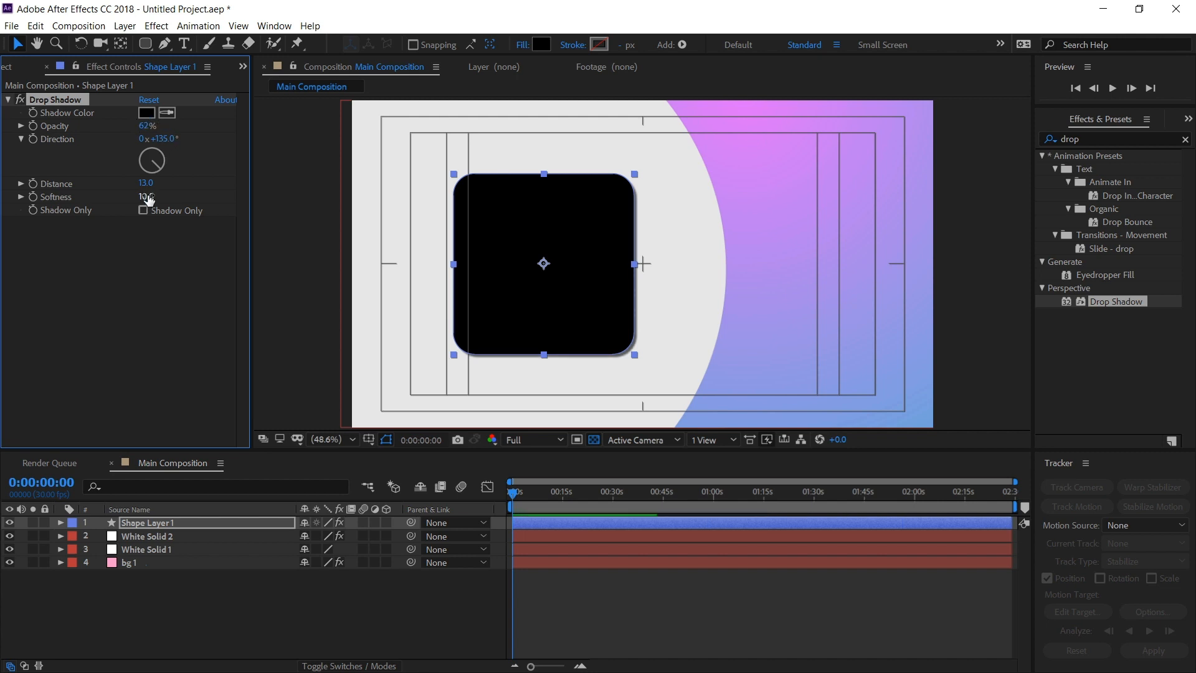
pyautogui.moveTo(146, 197); pyautogui.dragTo(163, 193)
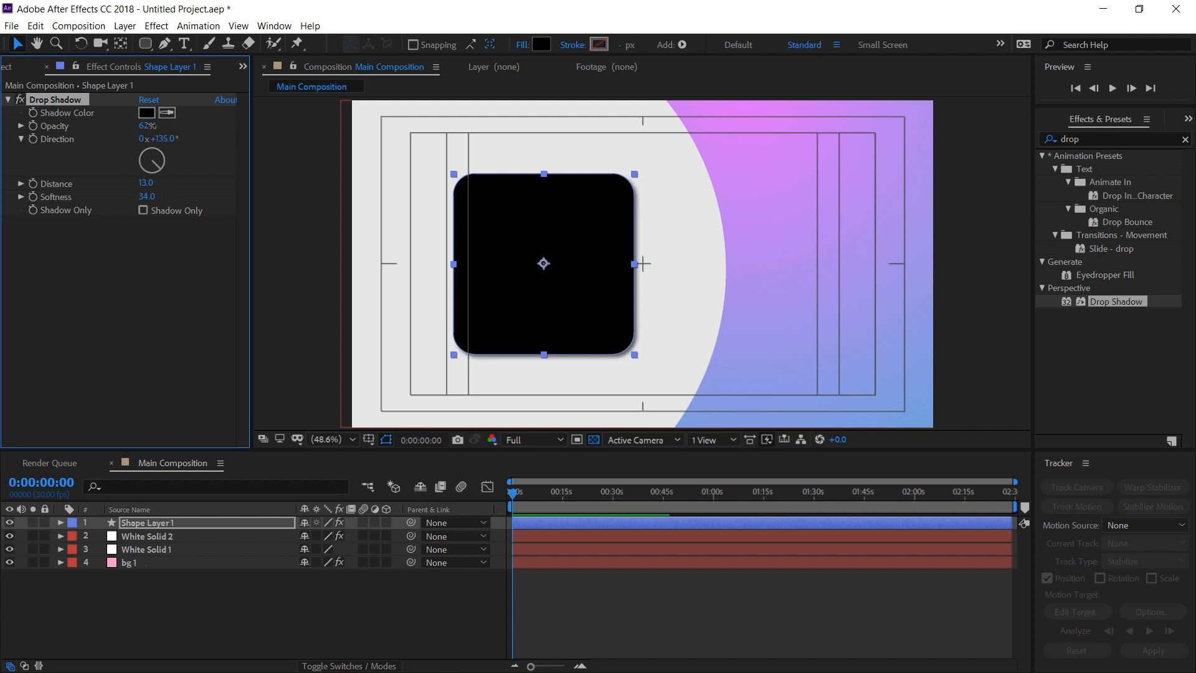
pyautogui.moveTo(147, 125); pyautogui.dragTo(167, 125)
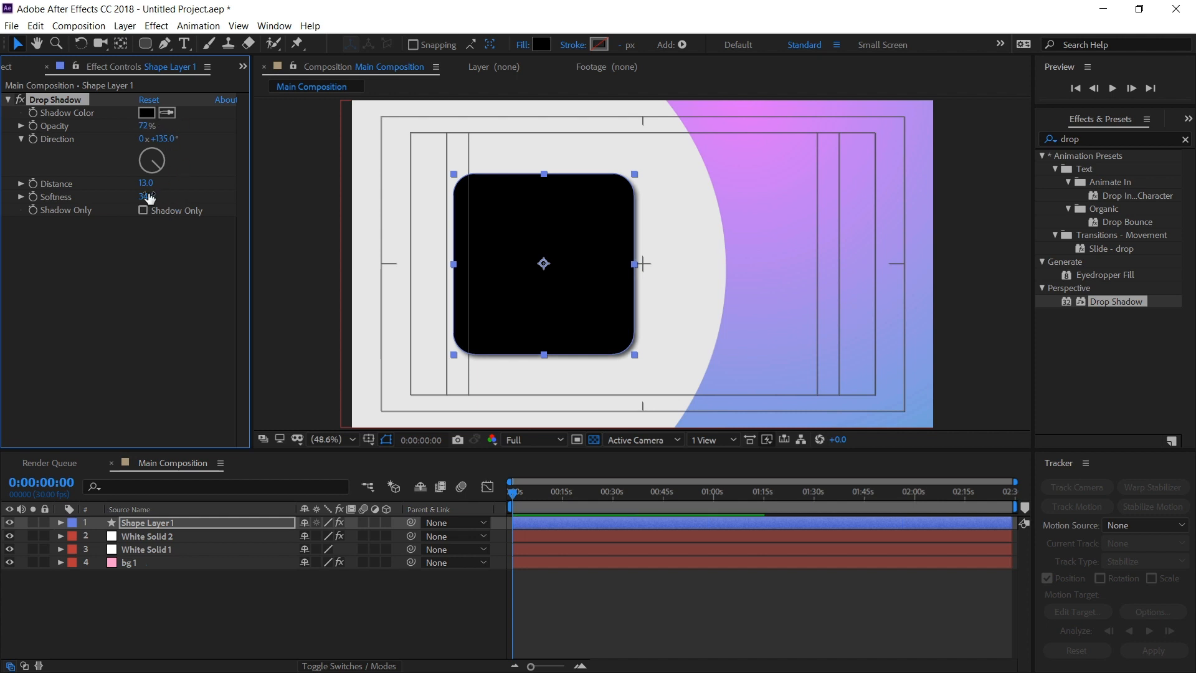
pyautogui.moveTo(146, 197); pyautogui.dragTo(159, 196)
# - Apply Fast Box Blur to Shape Layer 1 with a blur radius of 38 and collapse both effects
pyautogui.click(1108, 138)
pyautogui.doubleClick(1108, 139)
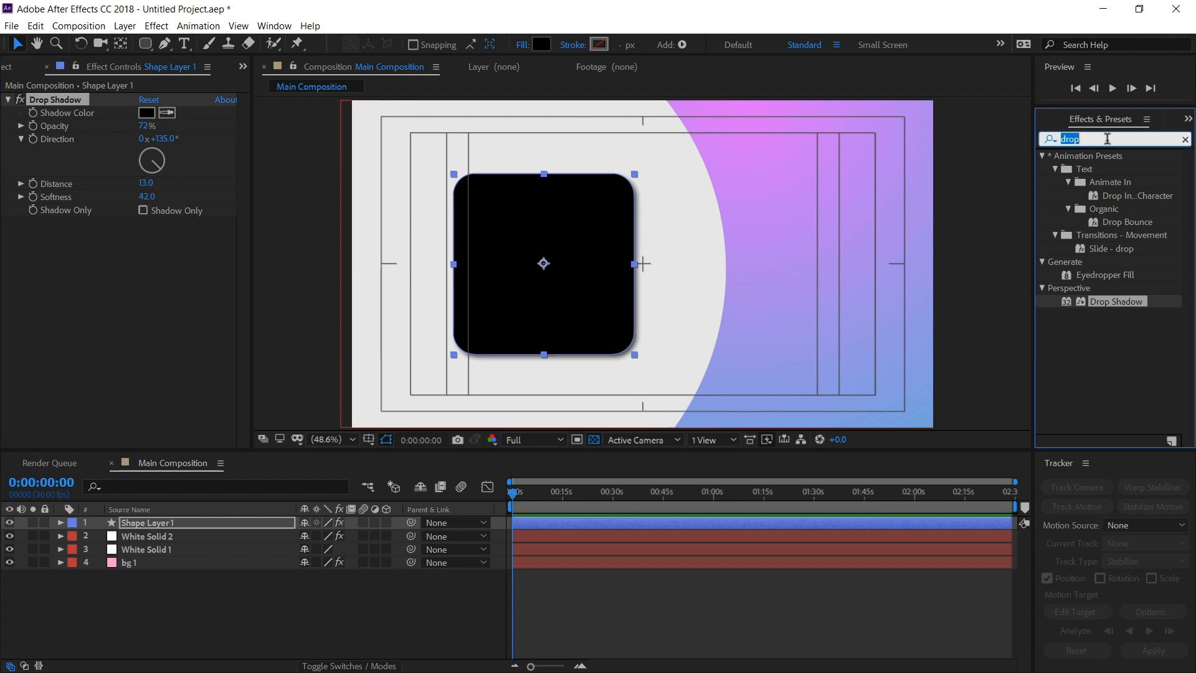
pyautogui.write('box blu')
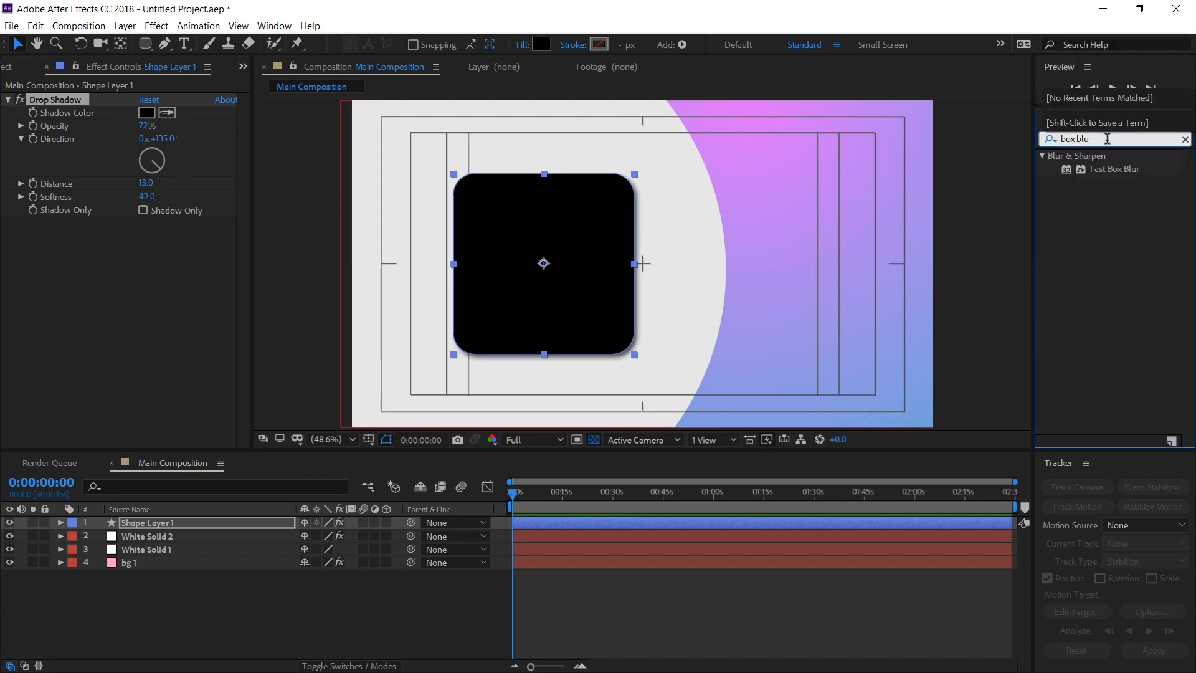
pyautogui.moveTo(1114, 170); pyautogui.dragTo(191, 522)
pyautogui.moveTo(144, 236); pyautogui.dragTo(174, 236)
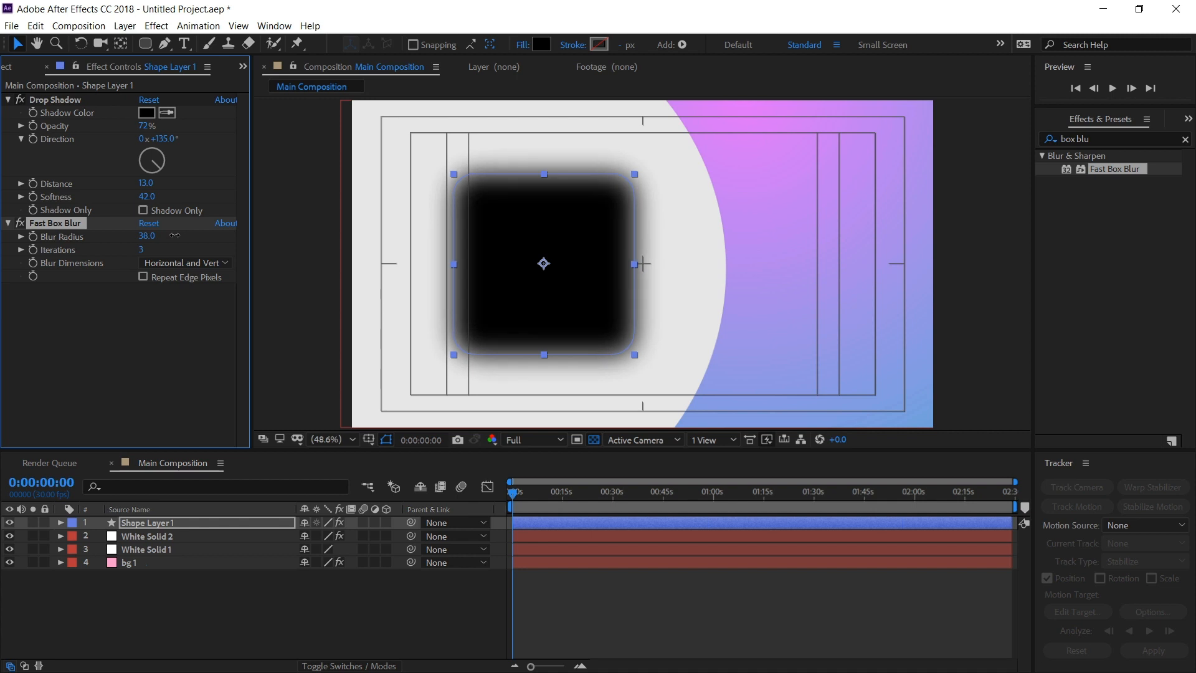
pyautogui.click(8, 99)
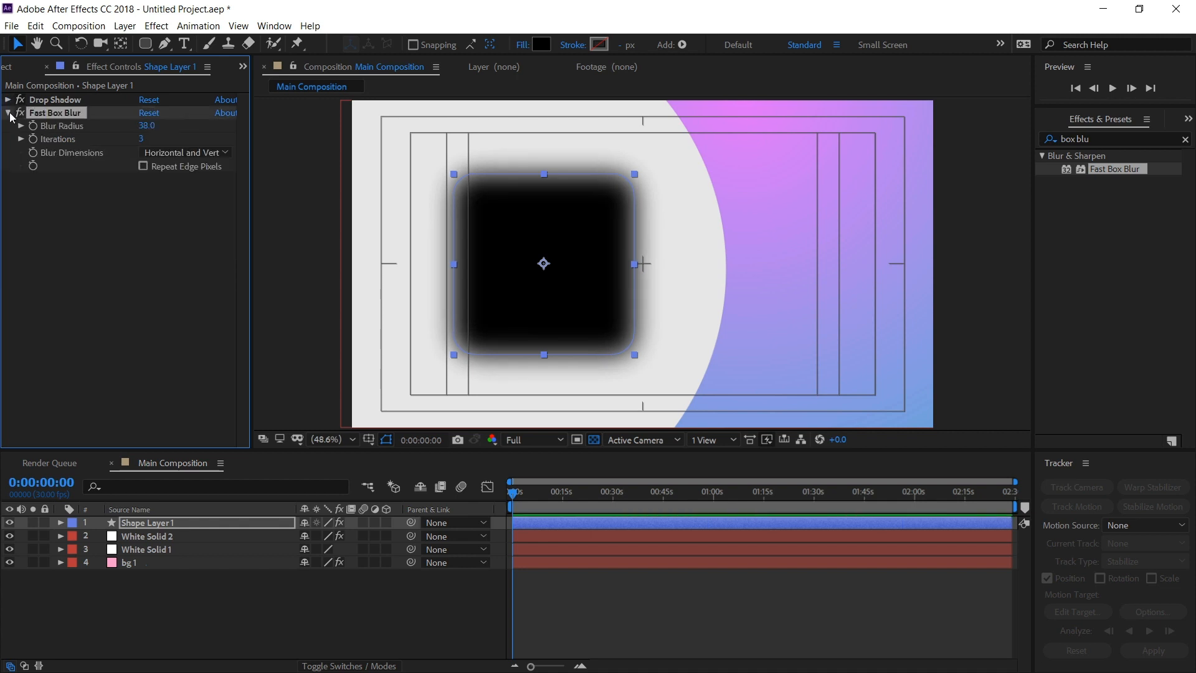
pyautogui.click(8, 113)
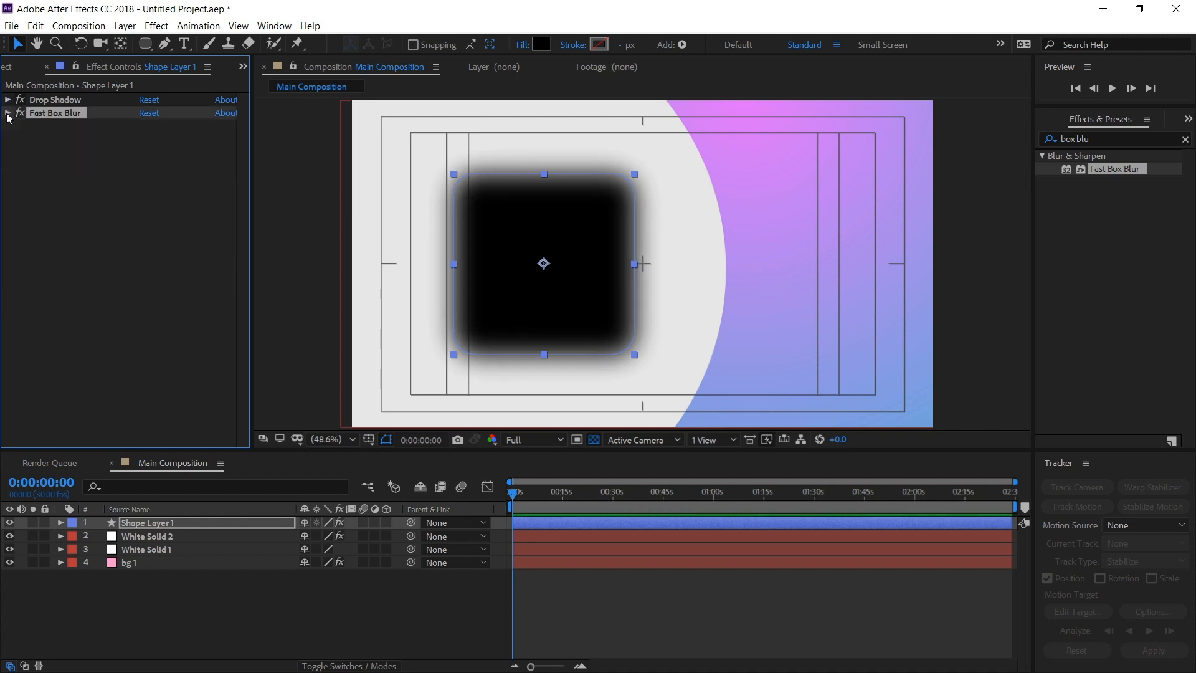
# - Duplicate Shape Layer 1 and remove the Drop Shadow and Fast Box Blur effects from the copy
pyautogui.click(176, 524)
pyautogui.hotkey('ctrl', 'd')
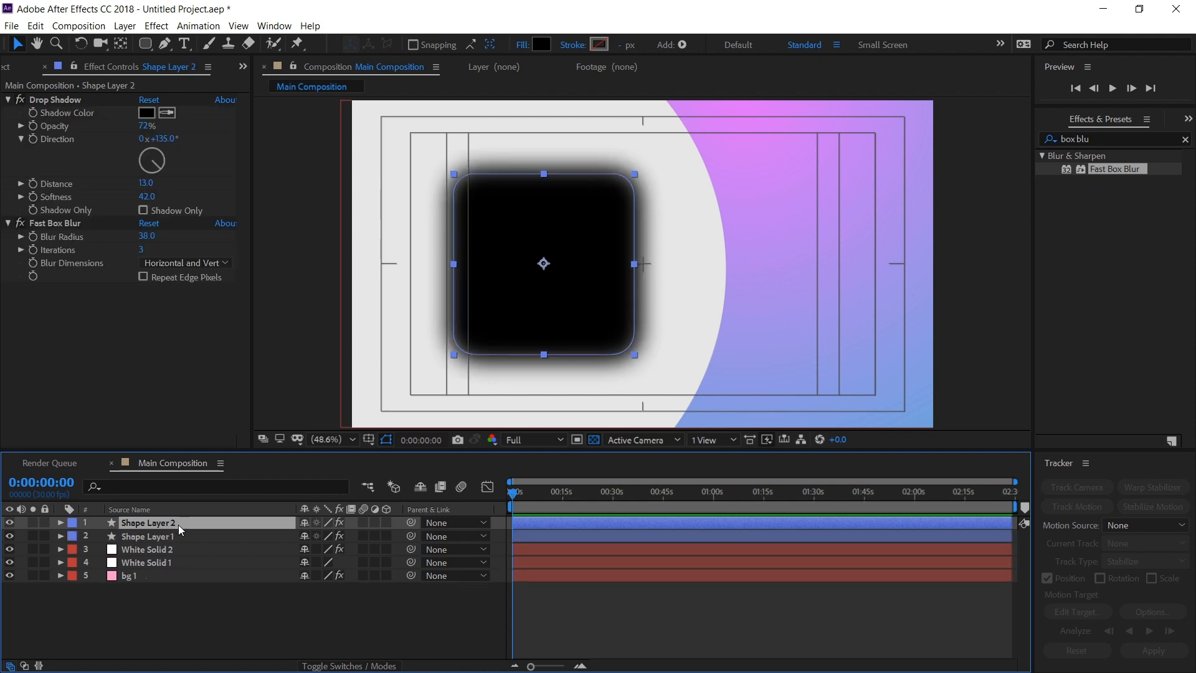
pyautogui.click(44, 99)
pyautogui.keyDown('ctrl'); pyautogui.click(62, 222); pyautogui.keyUp('ctrl')
pyautogui.press('Delete')
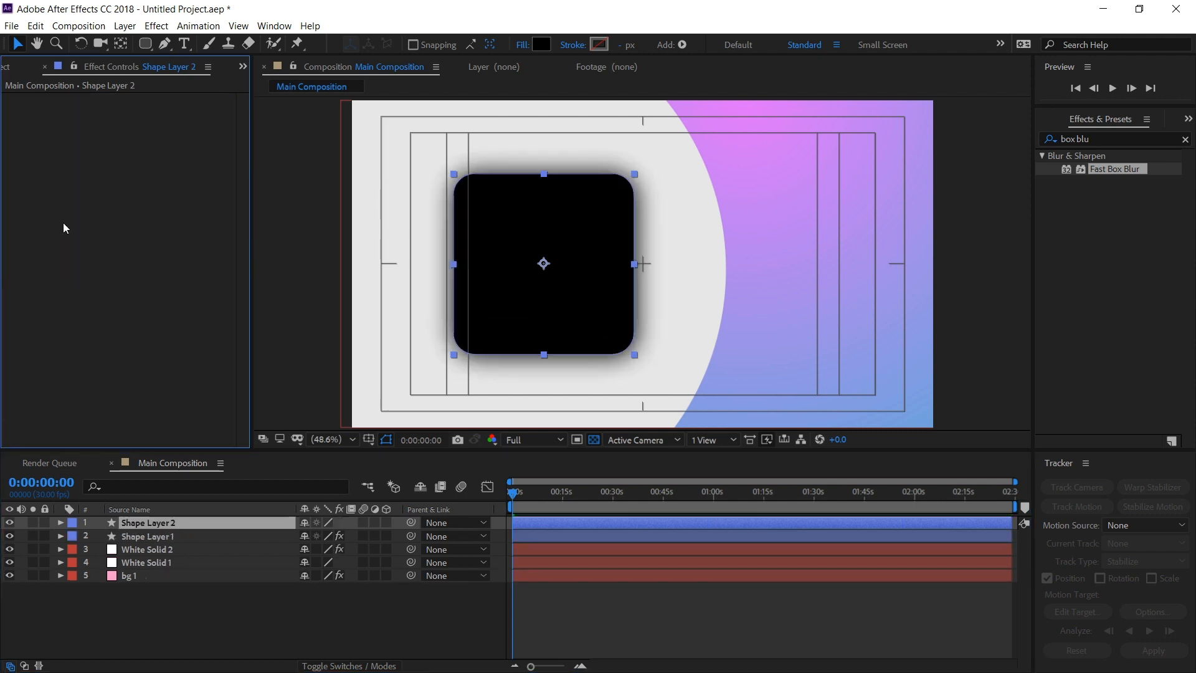
# - Pre-compose Shape Layer 2 into a new composition named "image placeholder"
pyautogui.click(154, 529)
pyautogui.click(156, 524)
pyautogui.hotkey('ctrl', 'shift', 'c')
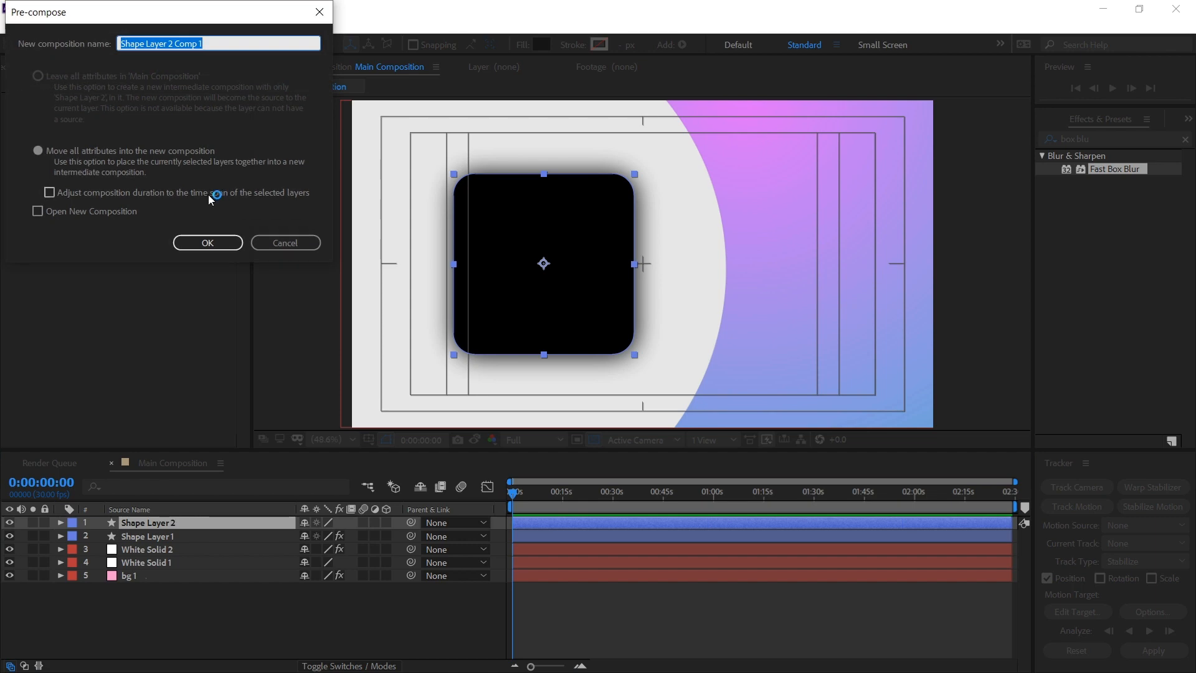
pyautogui.write('image')
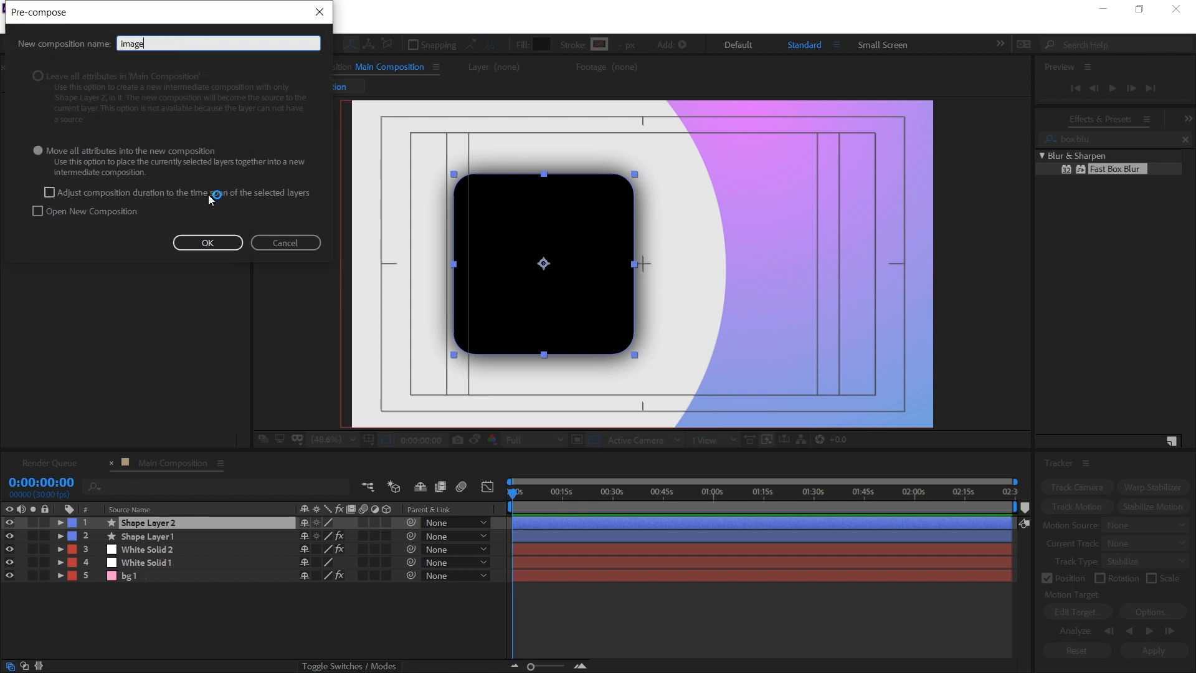
pyautogui.write(' placeholder')
pyautogui.press('Return')
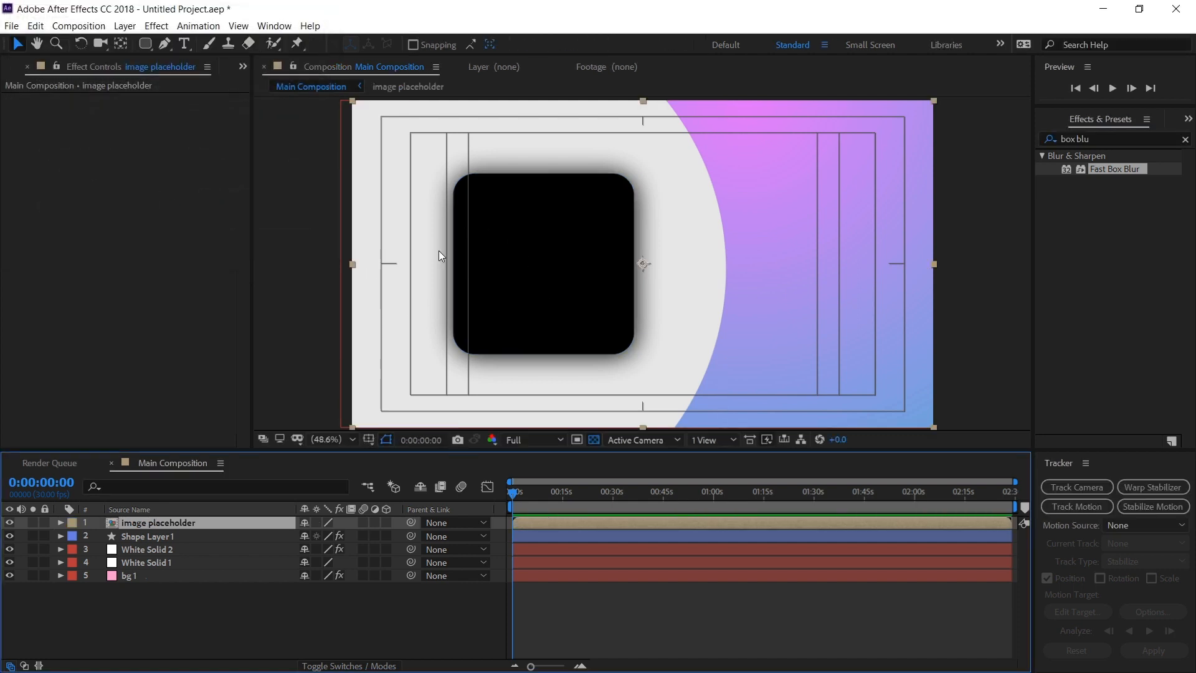
# - Open the image placeholder composition, add the imported JPG photo above Shape Layer 2 and hide the photo layer
pyautogui.click(22, 70)
pyautogui.click(103, 289)
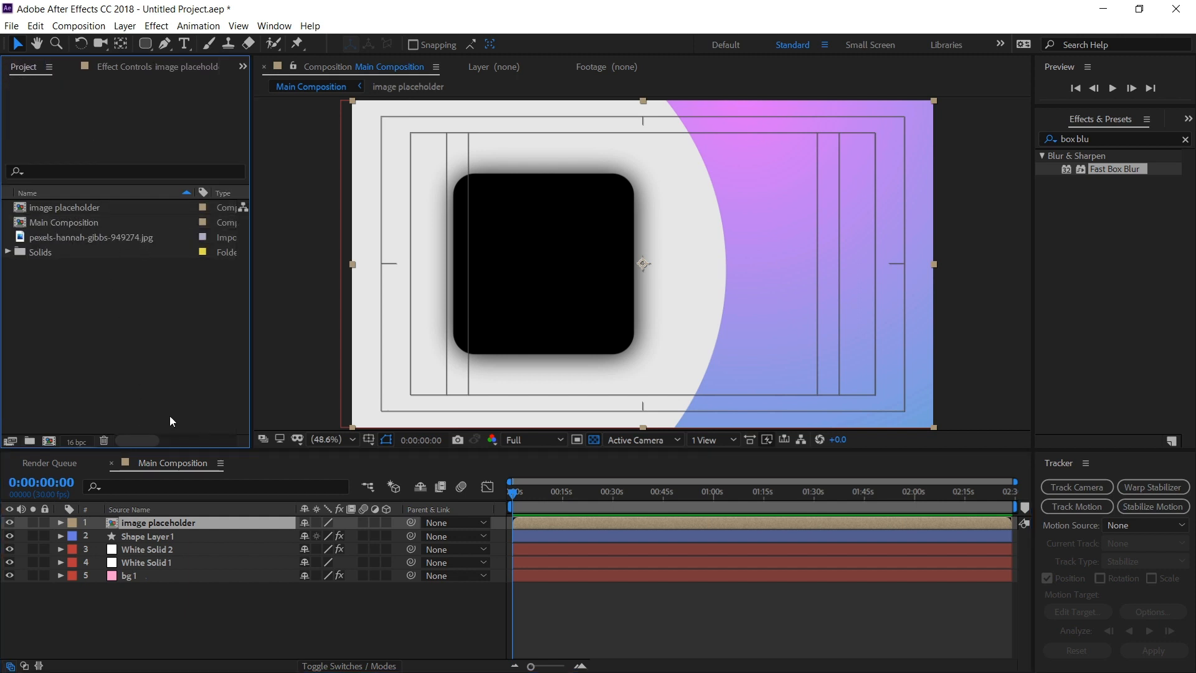
pyautogui.doubleClick(167, 522)
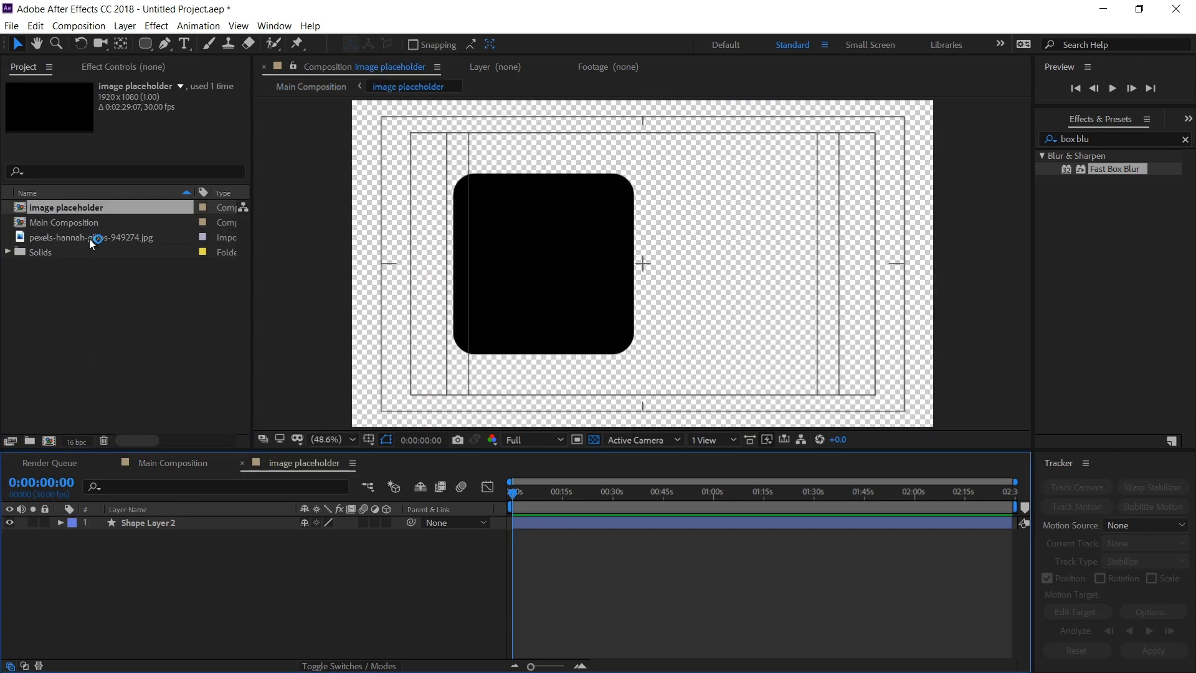
pyautogui.moveTo(88, 238); pyautogui.dragTo(143, 518)
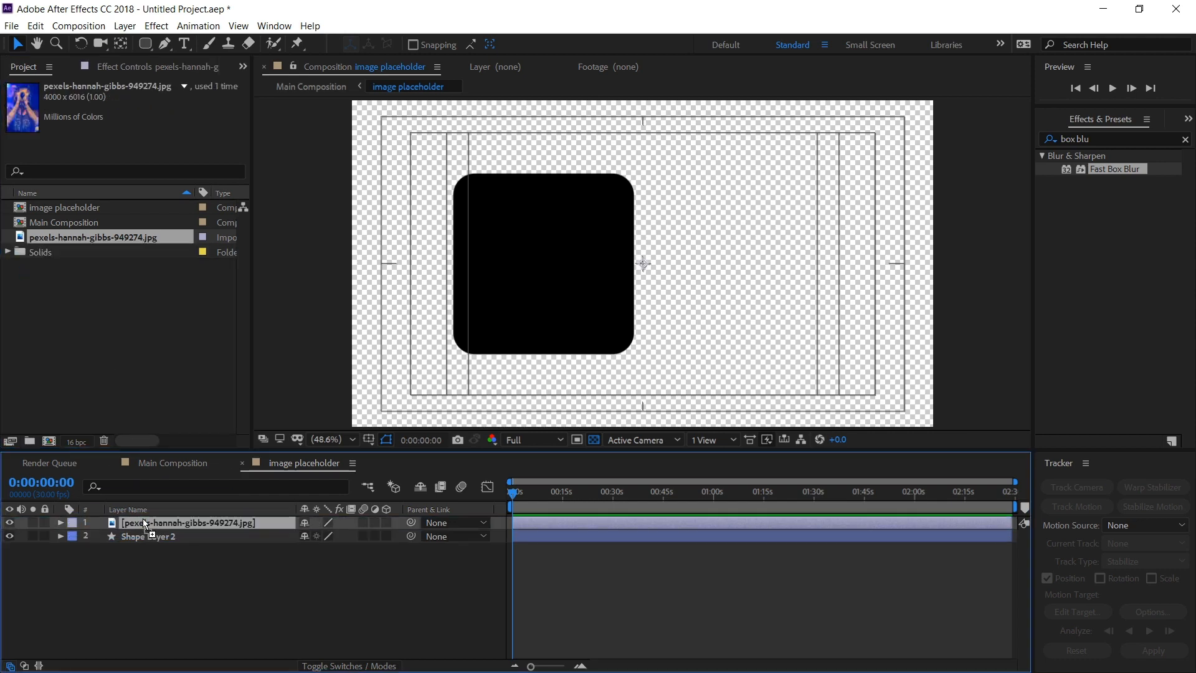
pyautogui.click(8, 523)
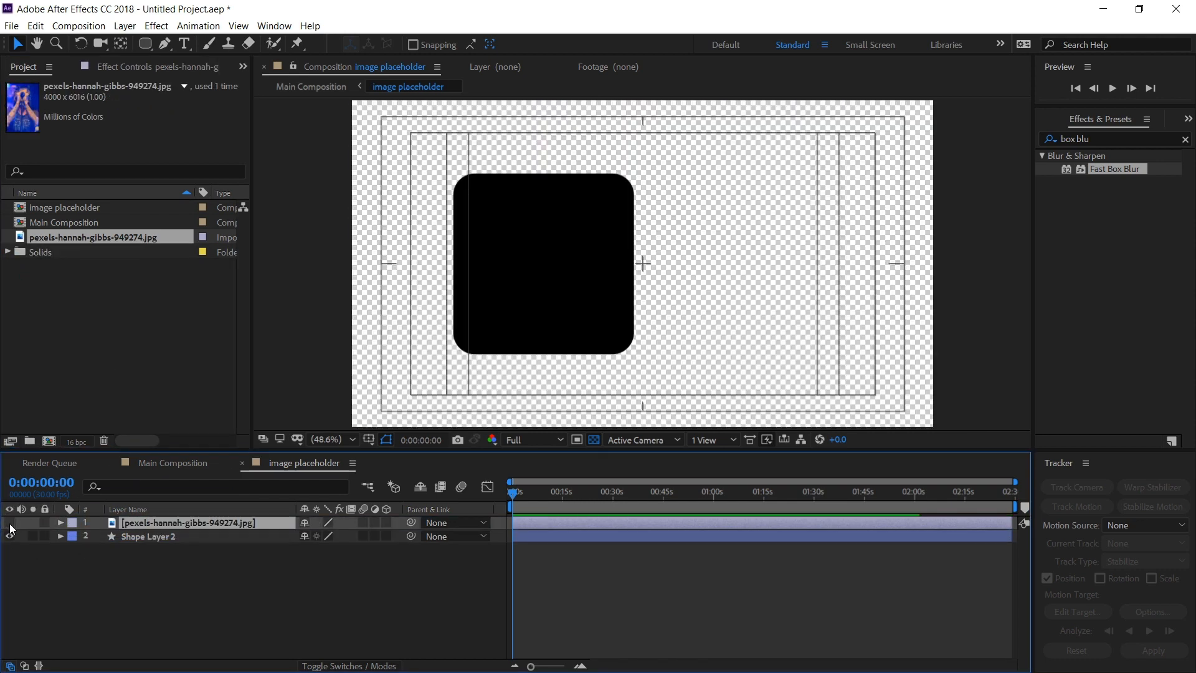
# - Draw a region of interest loosely around the black rounded square in the image placeholder composition
pyautogui.click(578, 440)
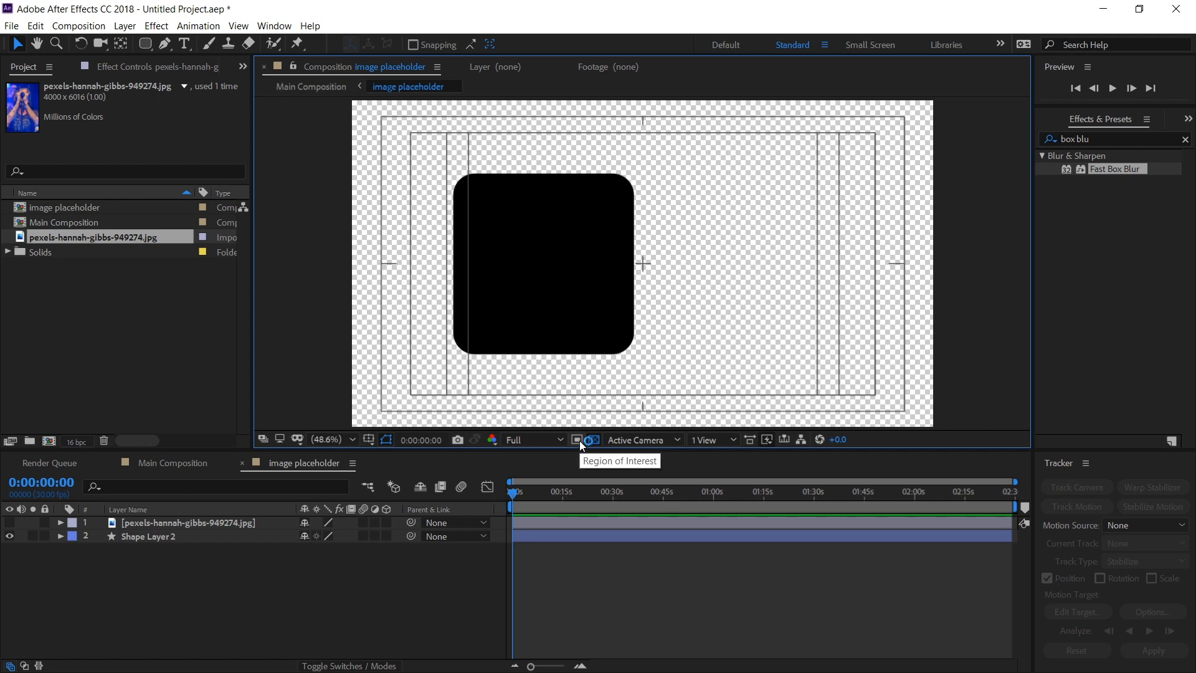
pyautogui.click(580, 440)
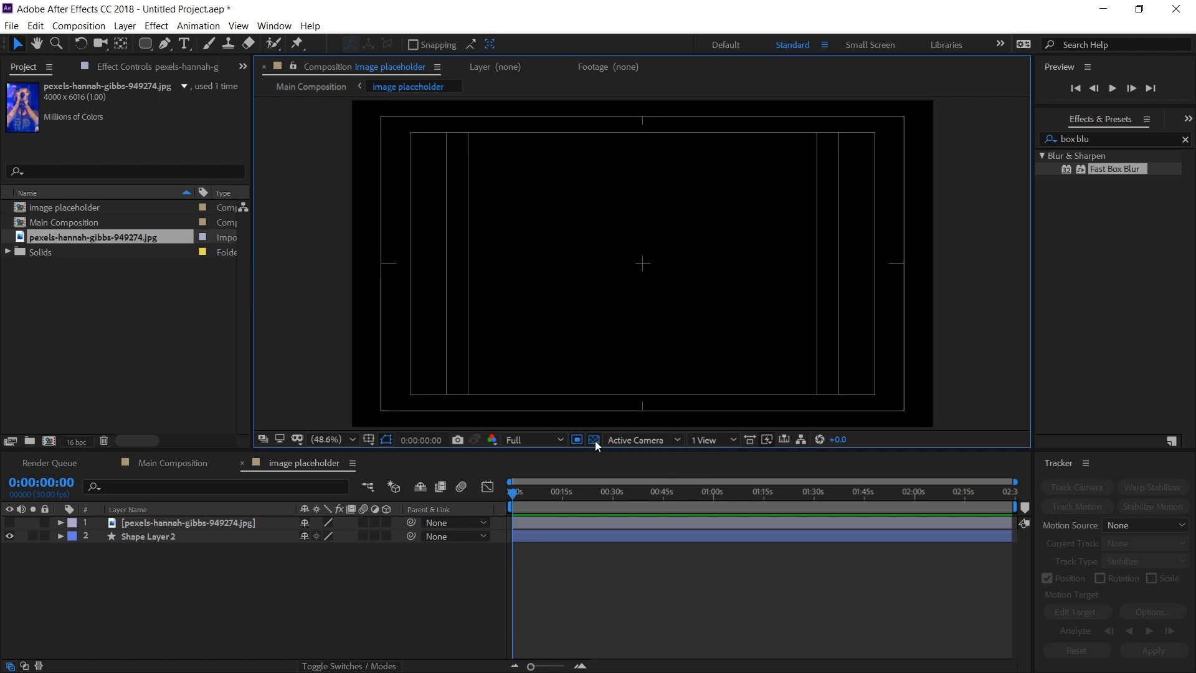
pyautogui.moveTo(447, 167); pyautogui.dragTo(644, 360)
# - Tighten the edges of the region of interest to the borders of the black rounded square
pyautogui.scroll(5, 547, 360)
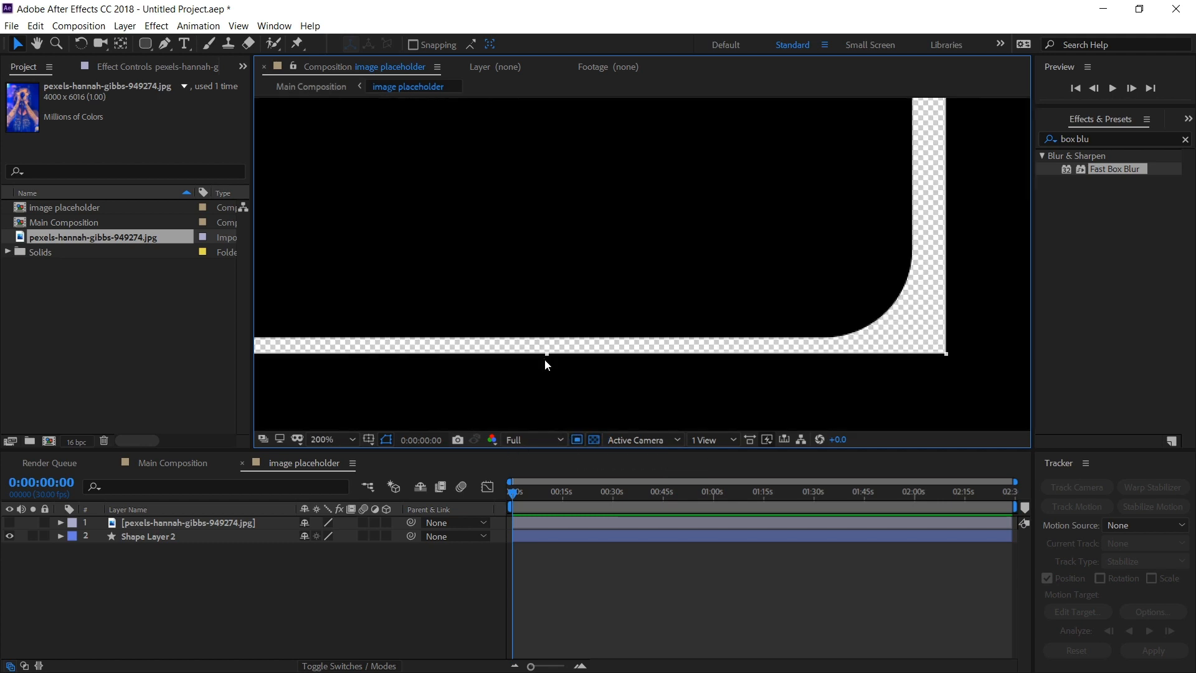
pyautogui.scroll(-5, 643, 280)
pyautogui.scroll(4, 721, 188)
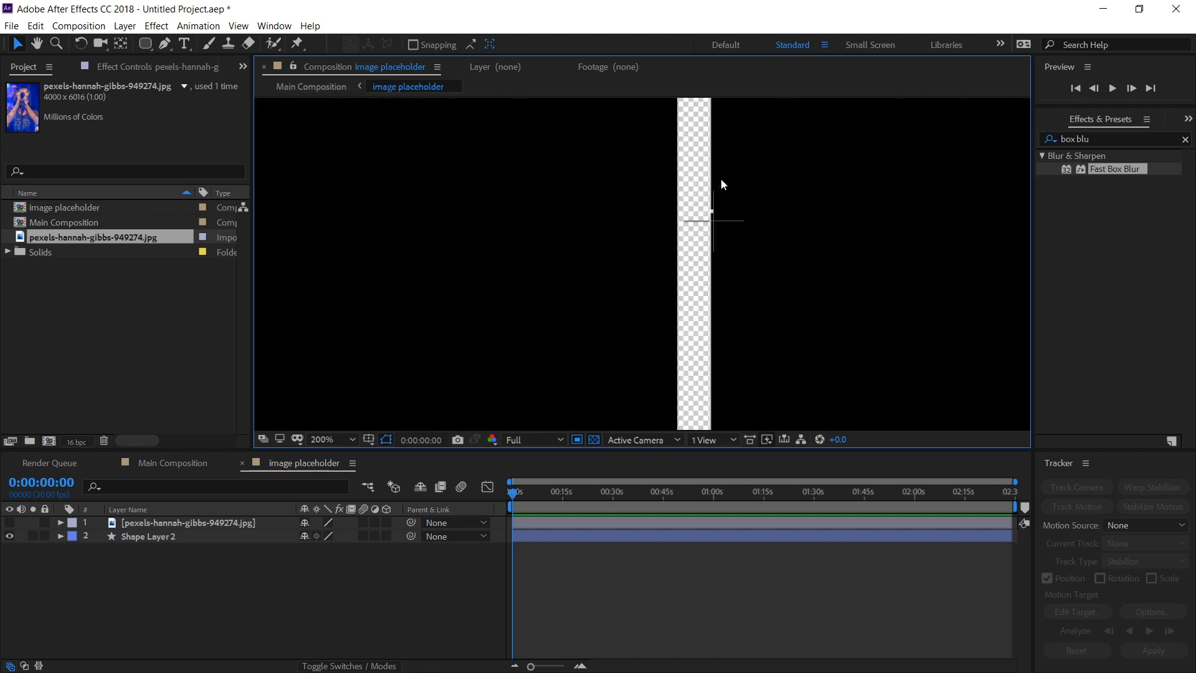
pyautogui.moveTo(692, 216); pyautogui.dragTo(683, 223)
pyautogui.scroll(-2, 683, 223)
pyautogui.scroll(3, 504, 263)
pyautogui.moveTo(503, 258); pyautogui.dragTo(544, 257)
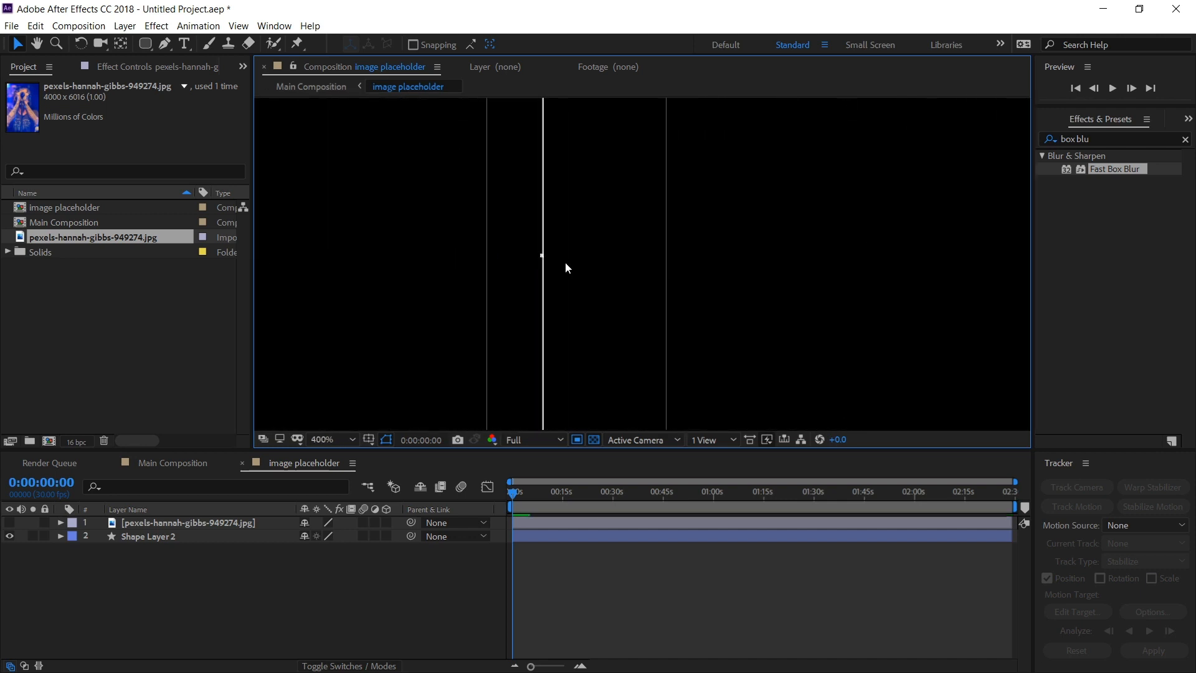
pyautogui.scroll(-3, 566, 262)
pyautogui.scroll(3, 739, 189)
pyautogui.moveTo(737, 194); pyautogui.dragTo(740, 235)
pyautogui.scroll(-3, 663, 270)
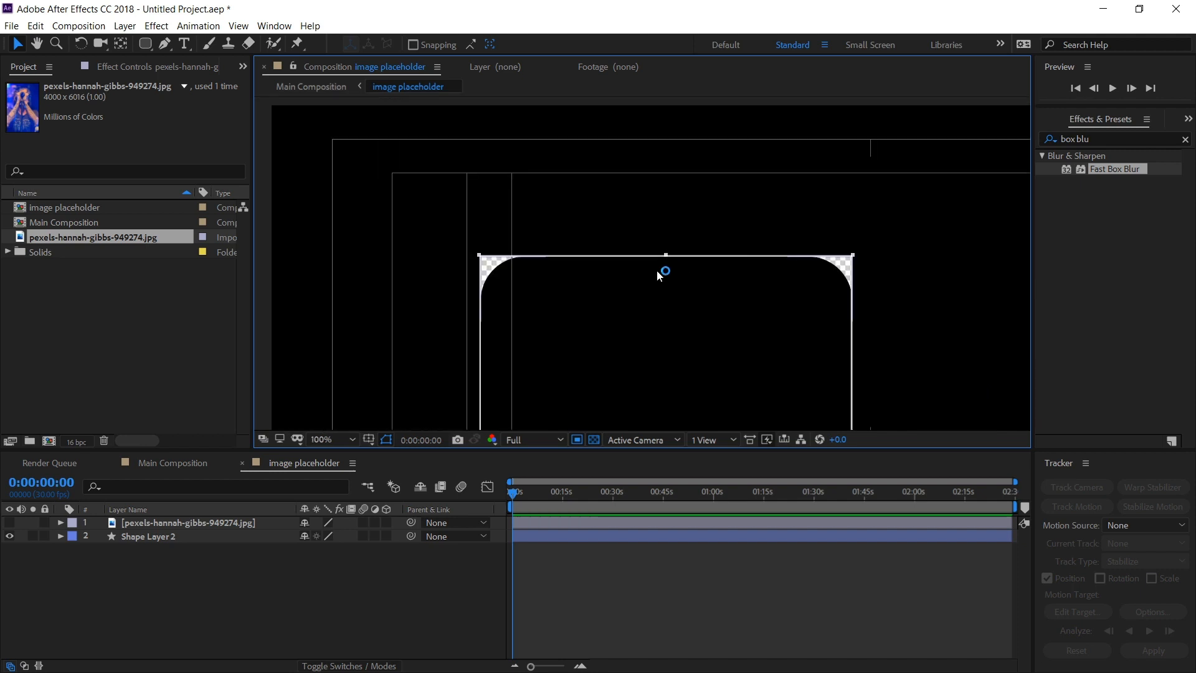
pyautogui.click(331, 439)
pyautogui.click(353, 178)
pyautogui.click(166, 636)
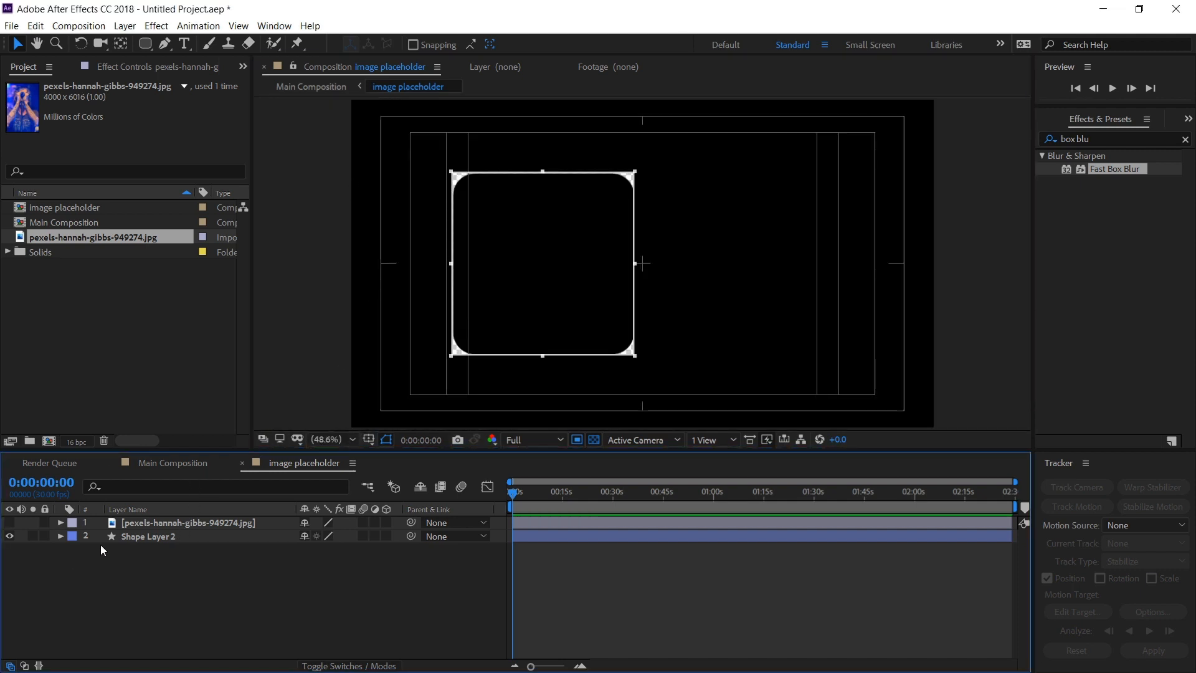
# - Make the photo layer visible and crop the image placeholder composition to its region of interest
pyautogui.click(142, 528)
pyautogui.click(10, 524)
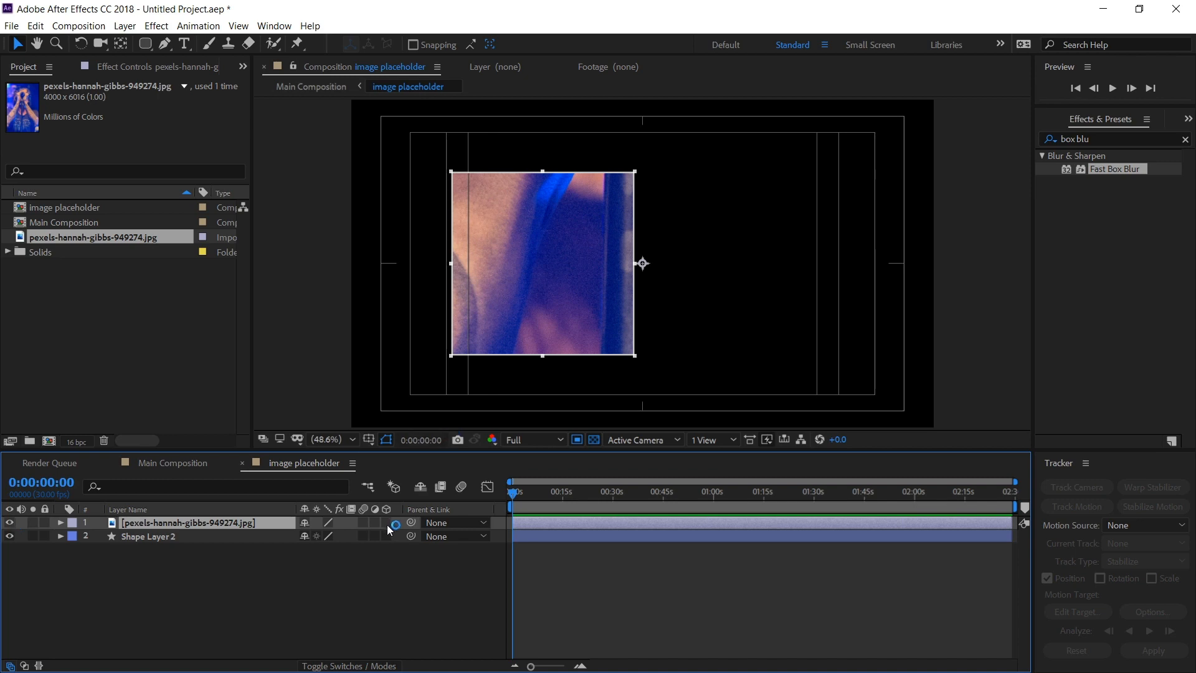
pyautogui.click(79, 25)
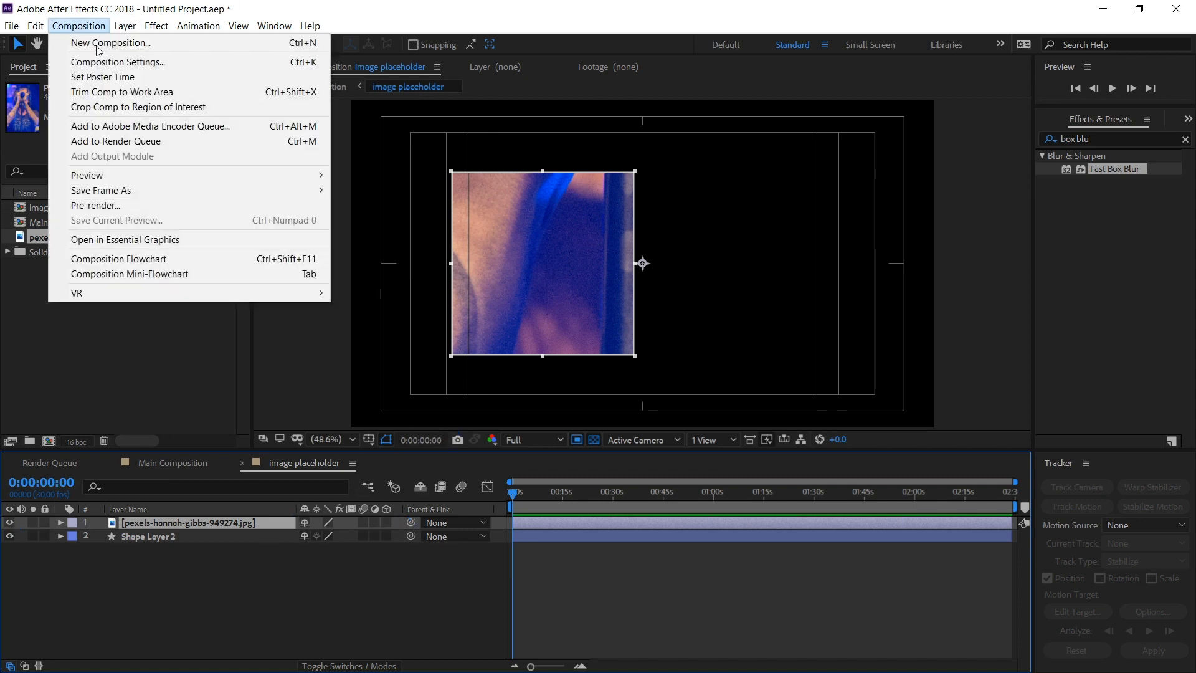
pyautogui.click(129, 109)
# - Scale the photo layer to 15% and position it so that it covers the whole rounded square
pyautogui.click(190, 522)
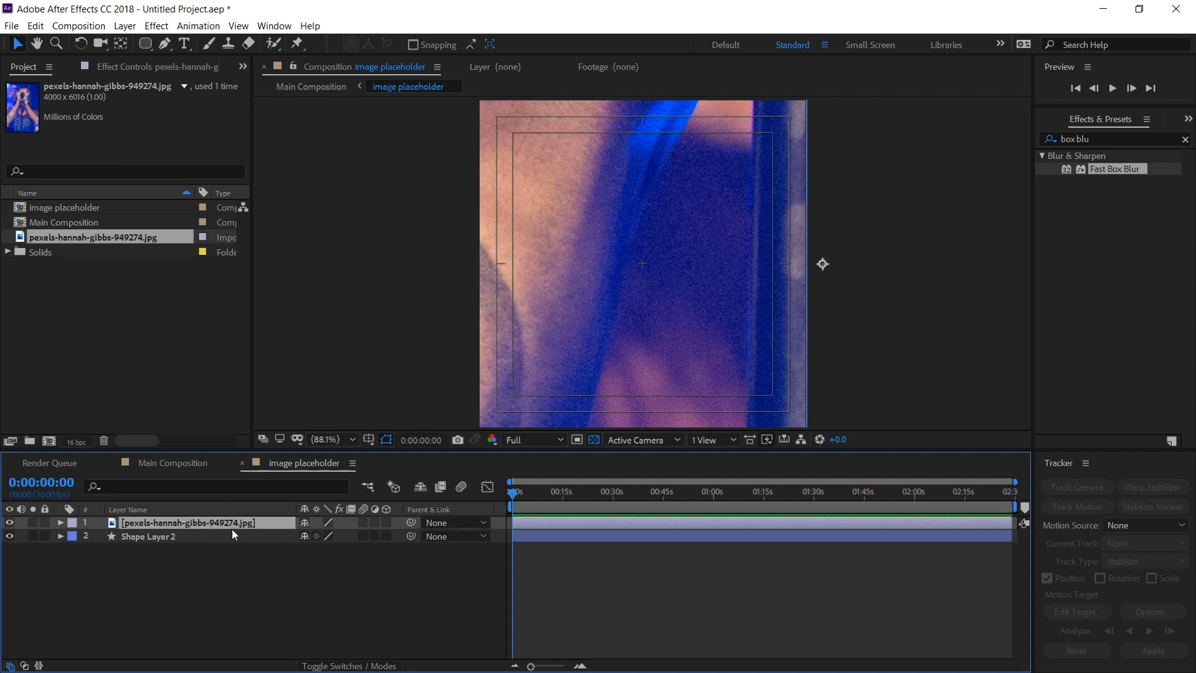
pyautogui.press('s')
pyautogui.moveTo(334, 536); pyautogui.dragTo(291, 535)
pyautogui.moveTo(690, 369); pyautogui.dragTo(534, 368)
pyautogui.scroll(-2, 595, 327)
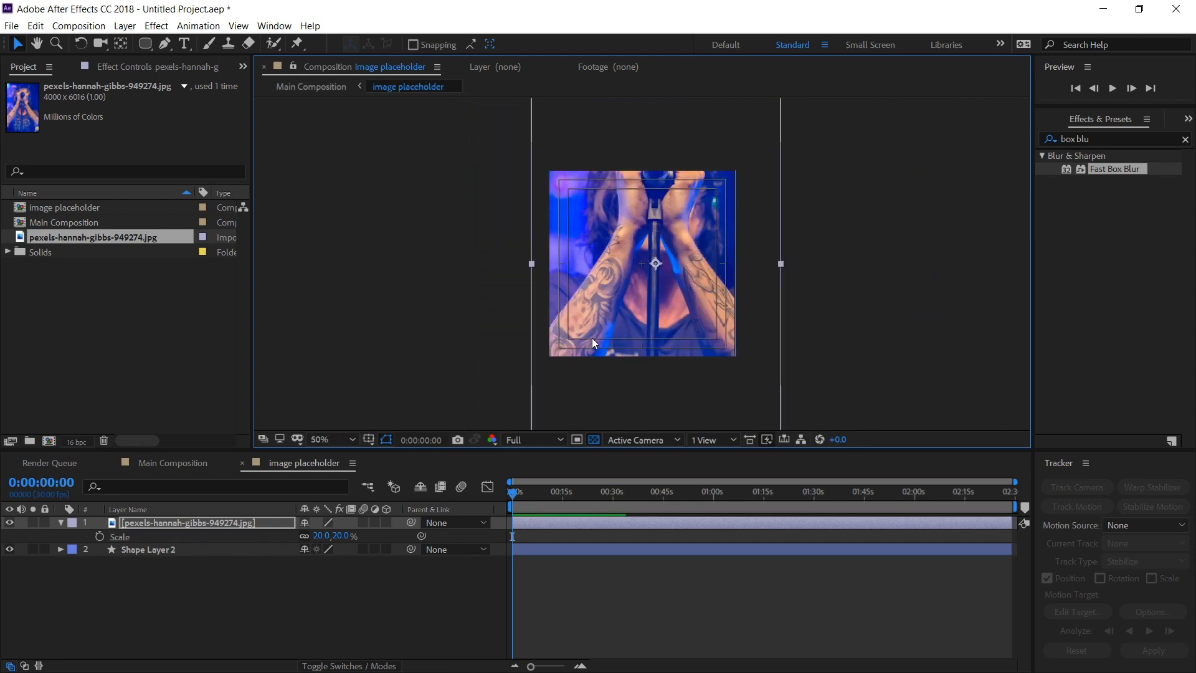
pyautogui.moveTo(347, 536); pyautogui.dragTo(346, 535)
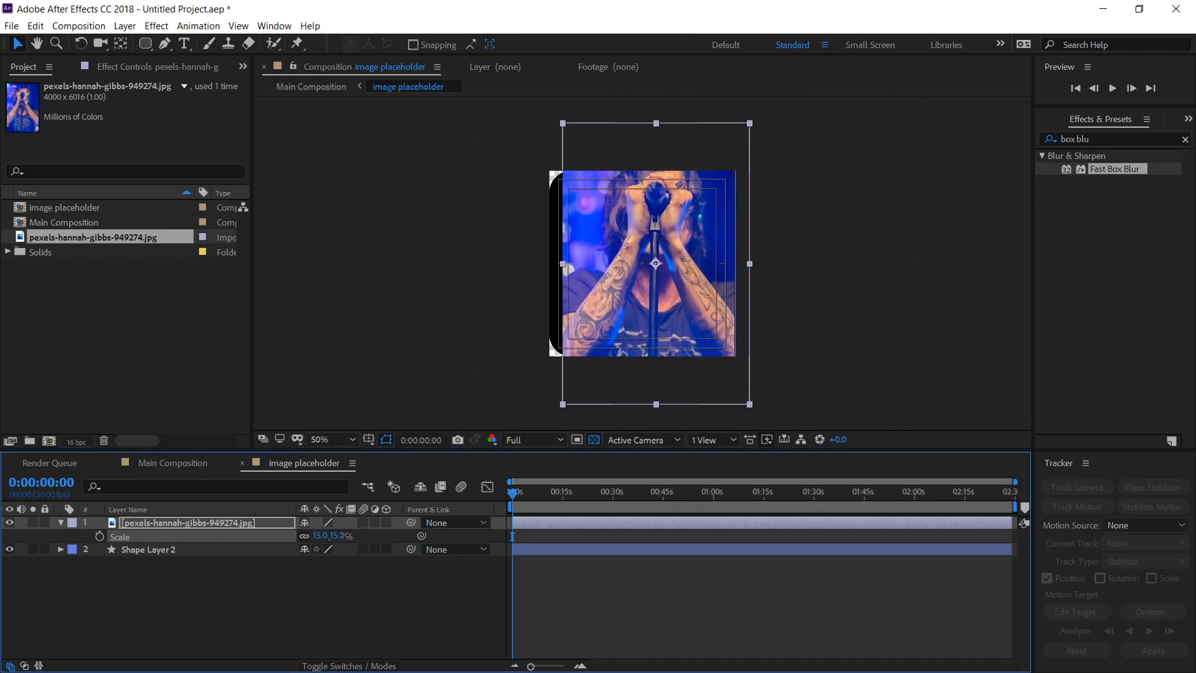
pyautogui.moveTo(630, 358); pyautogui.dragTo(614, 367)
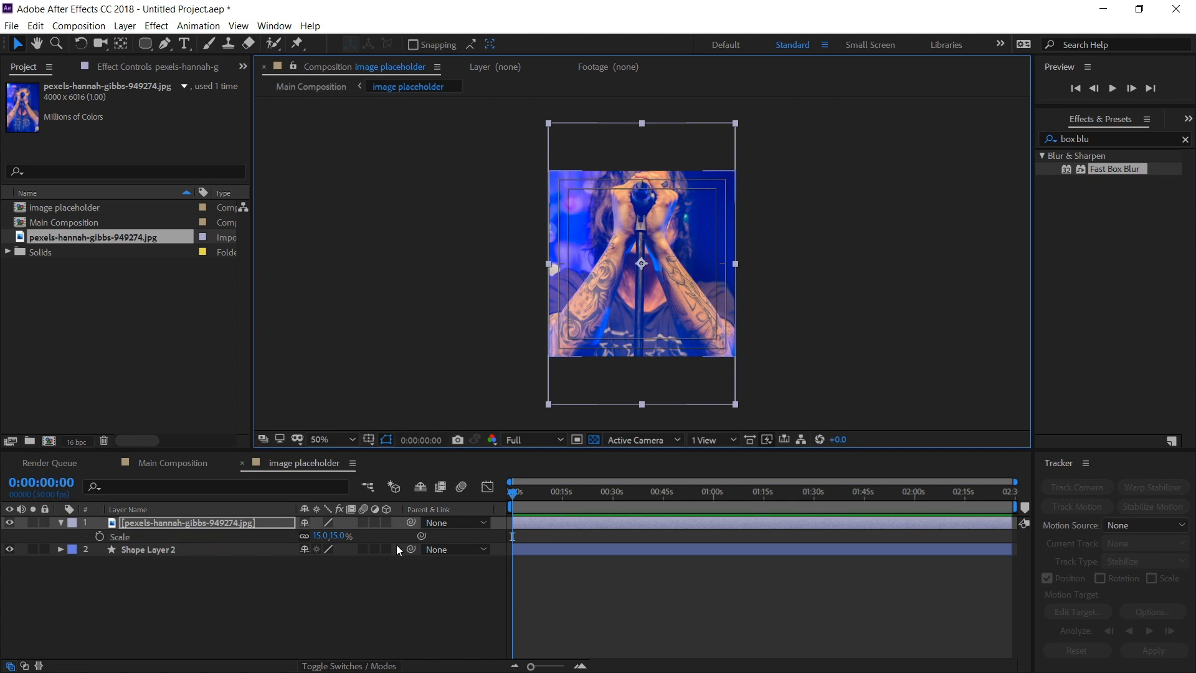
# - In the image placeholder composition, move the photo layer beneath Shape Layer 2 and make it visible
pyautogui.click(339, 88)
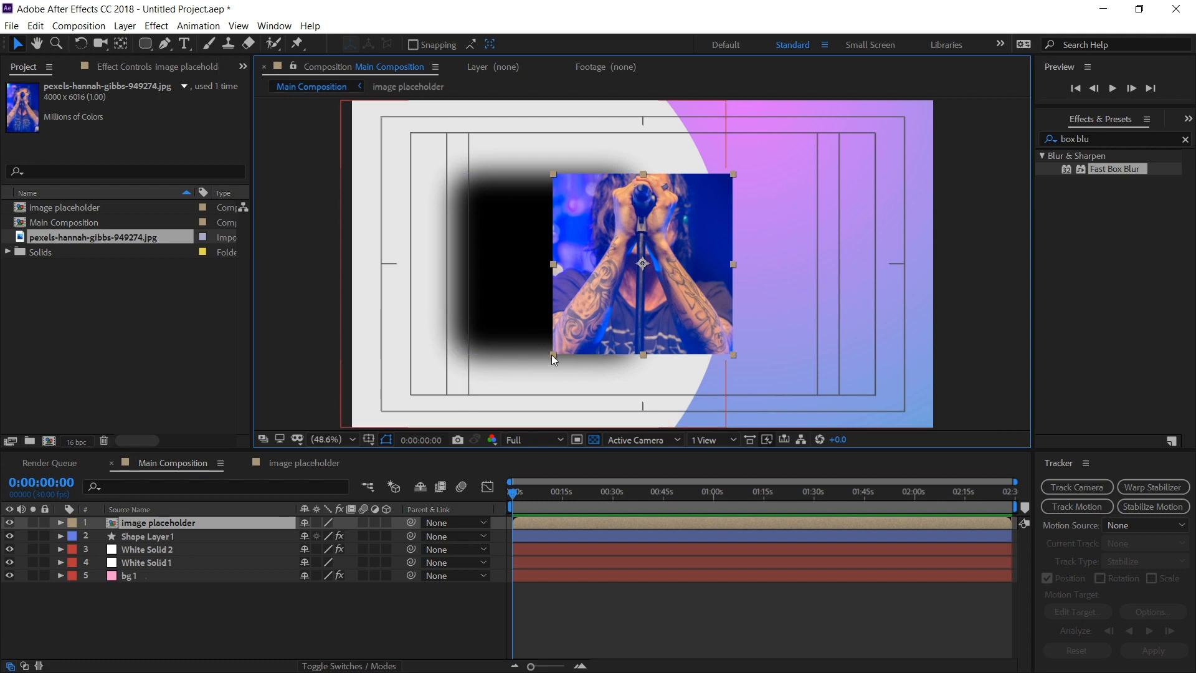
pyautogui.doubleClick(178, 525)
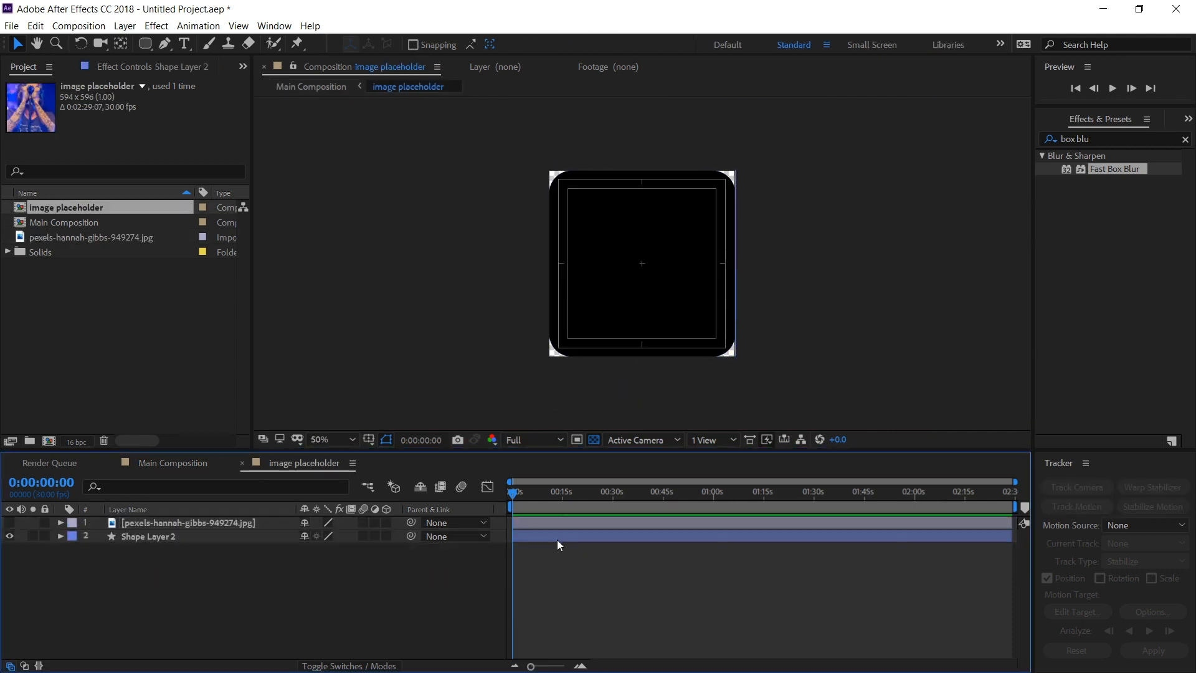
pyautogui.click(557, 540)
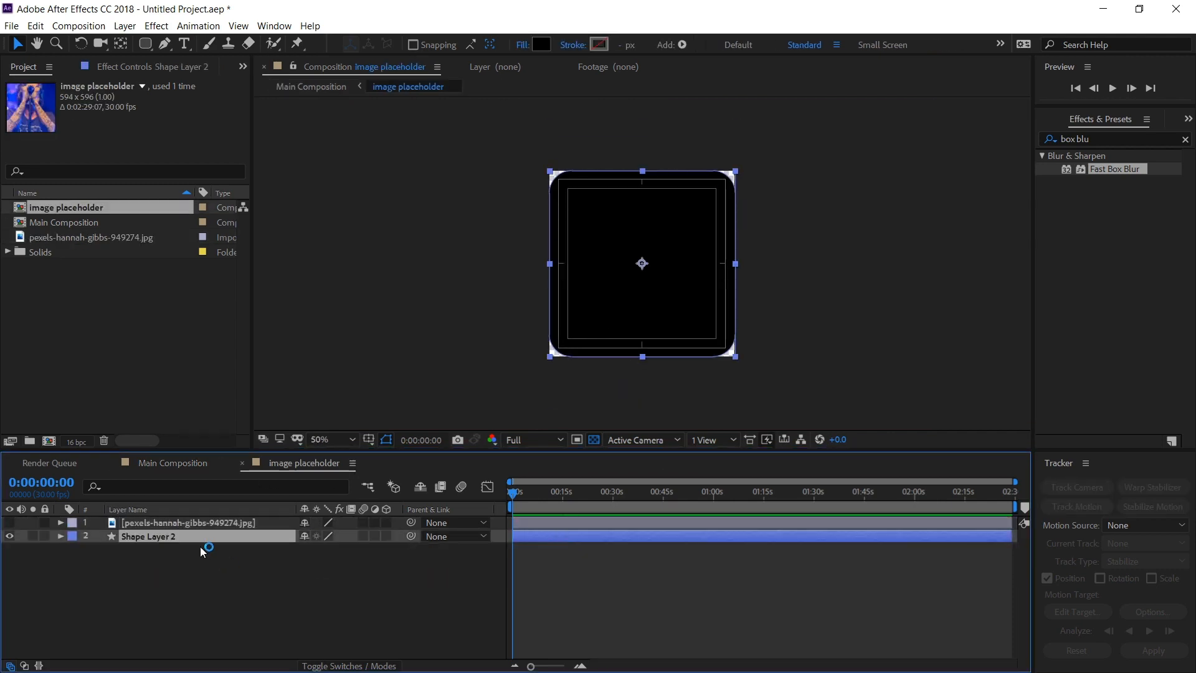
pyautogui.moveTo(177, 522); pyautogui.dragTo(179, 547)
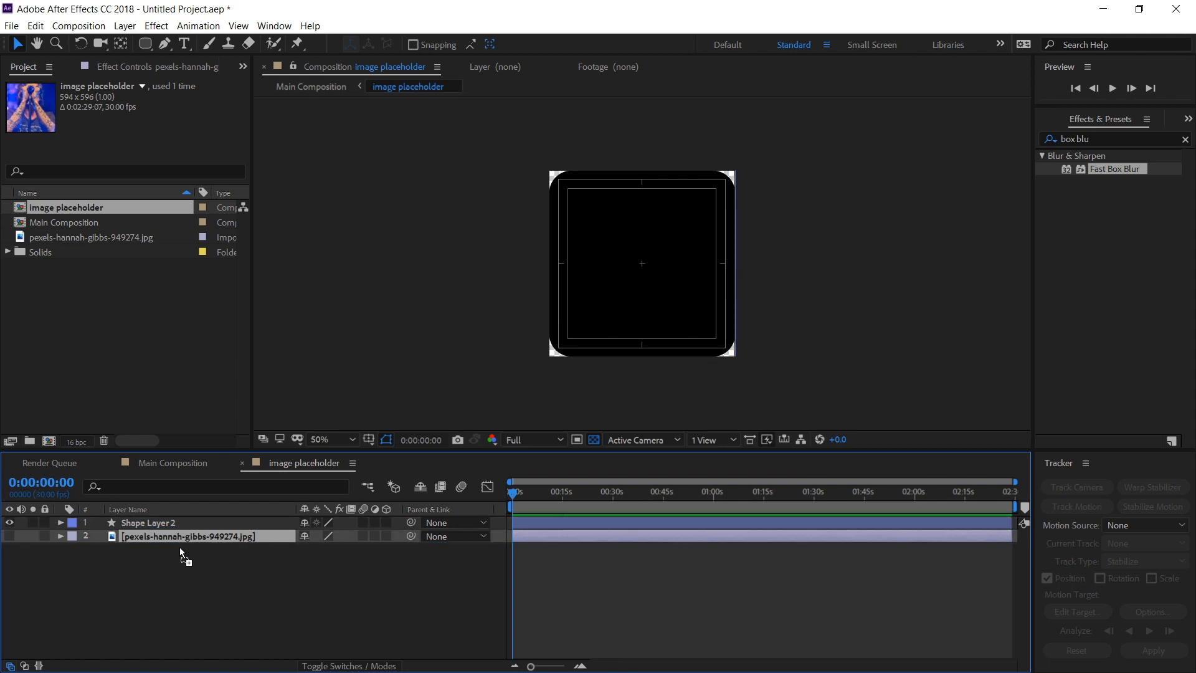
pyautogui.click(9, 536)
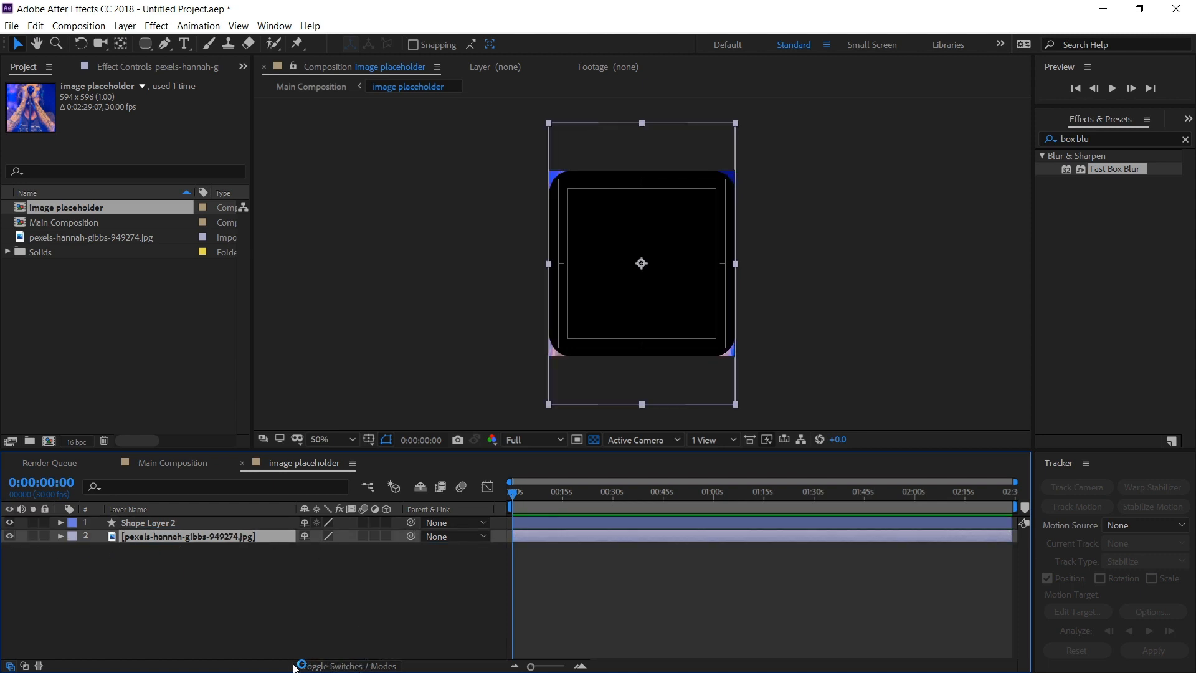
# - Set the photo layer's track matte to the alpha of Shape Layer 2
pyautogui.click(359, 667)
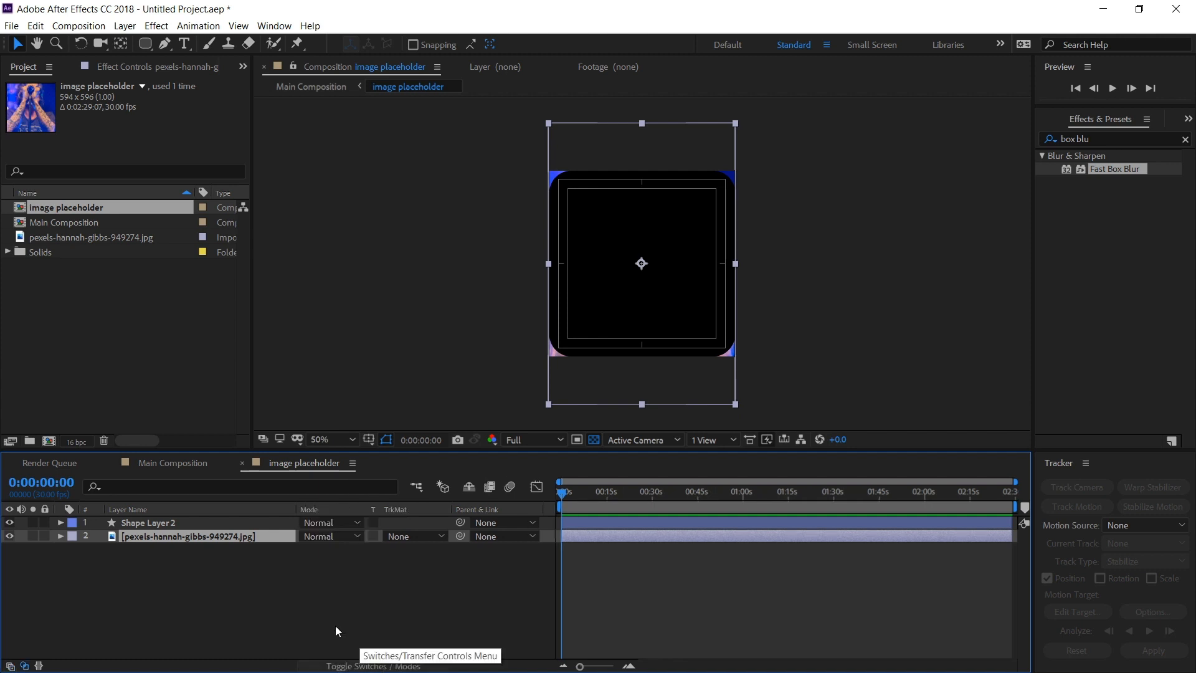
pyautogui.click(413, 538)
pyautogui.click(422, 572)
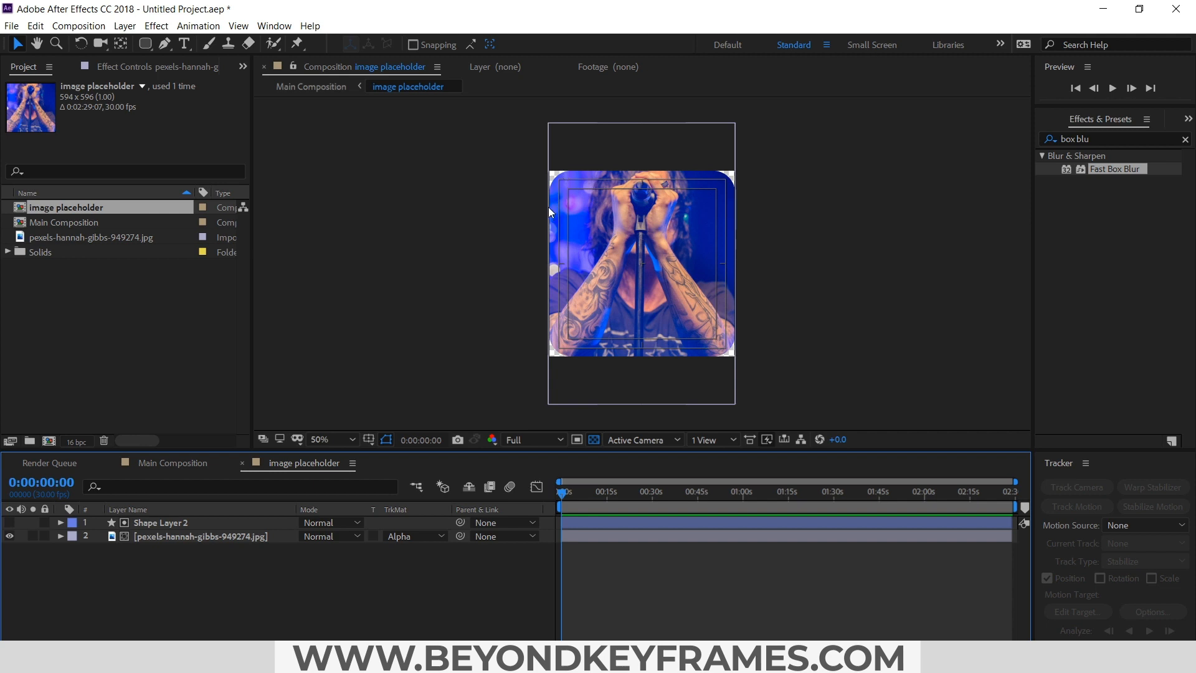
# - In the Main Composition, move the image placeholder layer over the blurred black shadow shape
pyautogui.click(311, 87)
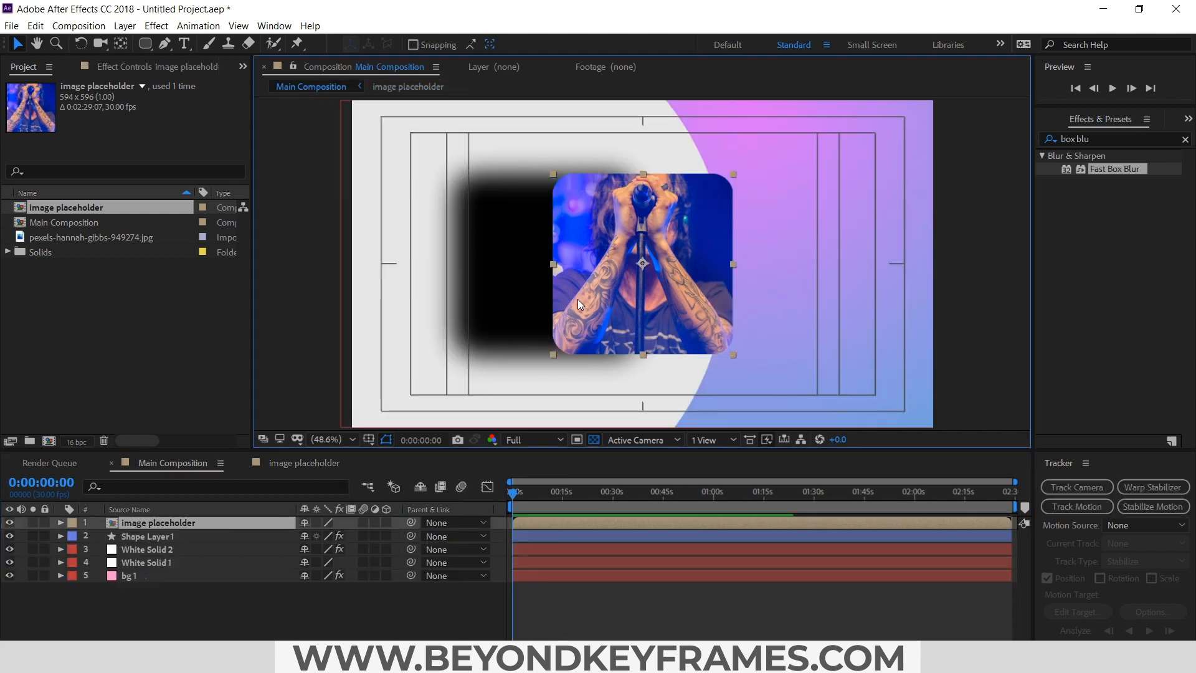
pyautogui.moveTo(629, 297); pyautogui.dragTo(531, 302)
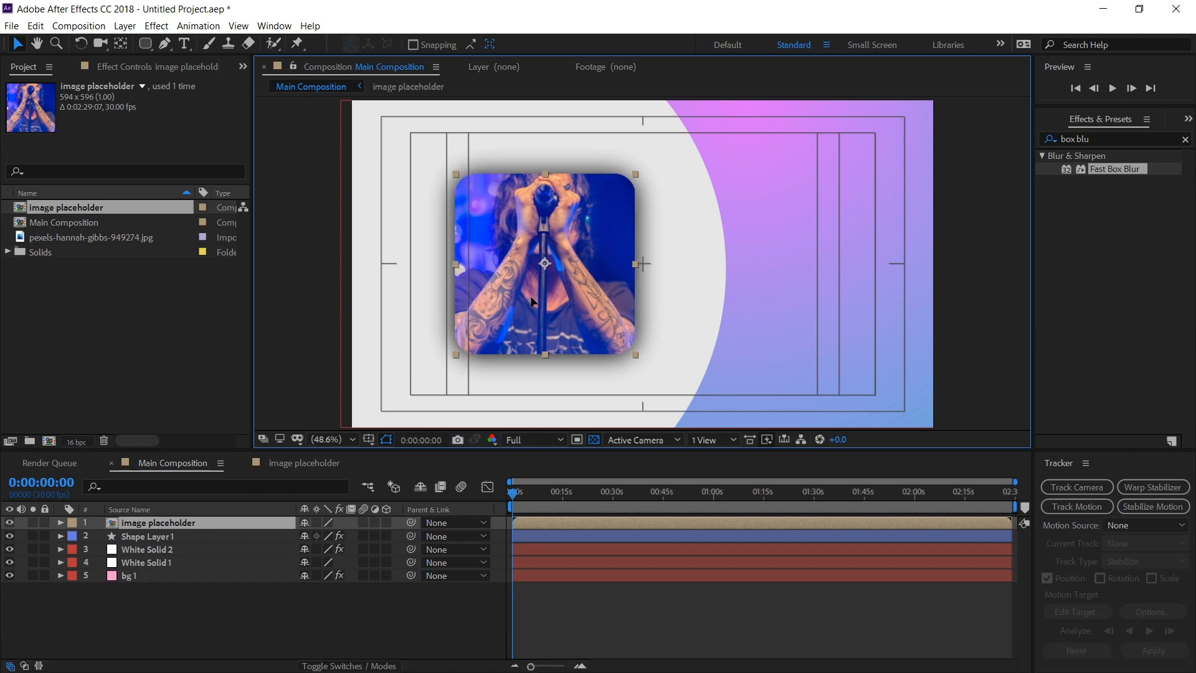
pyautogui.click(556, 622)
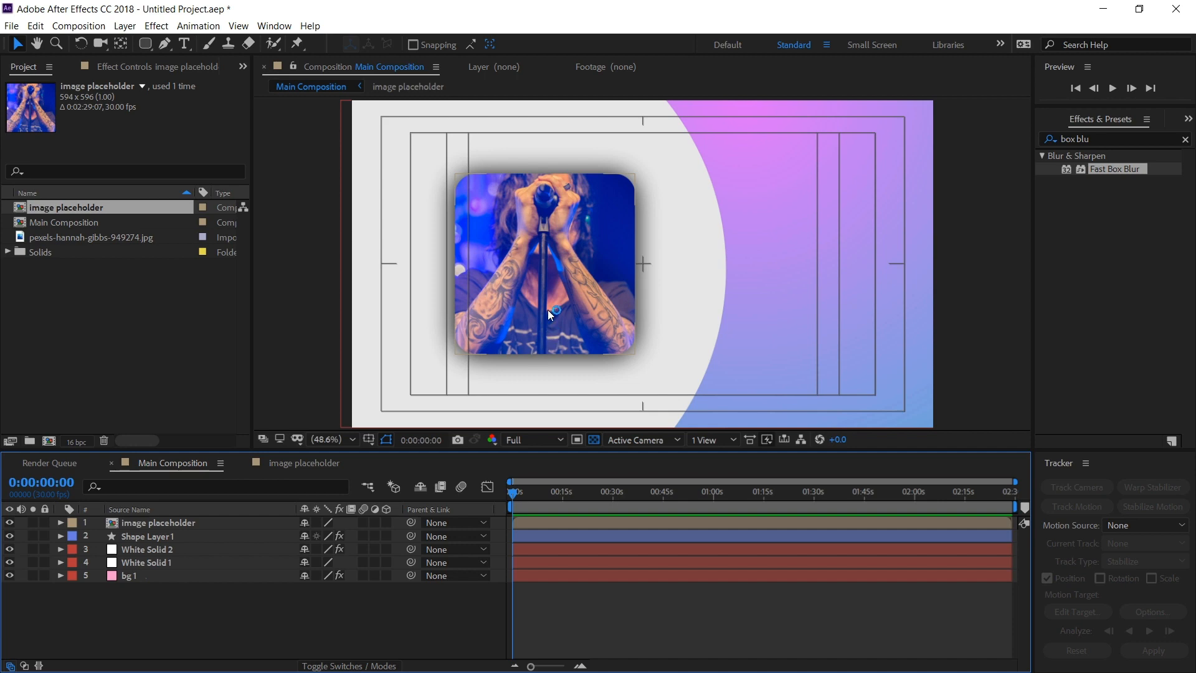
# - Shift the photo downward inside the image placeholder composition and return to the Main Composition
pyautogui.click(322, 461)
pyautogui.click(607, 273)
pyautogui.moveTo(609, 274); pyautogui.dragTo(609, 303)
pyautogui.click(312, 89)
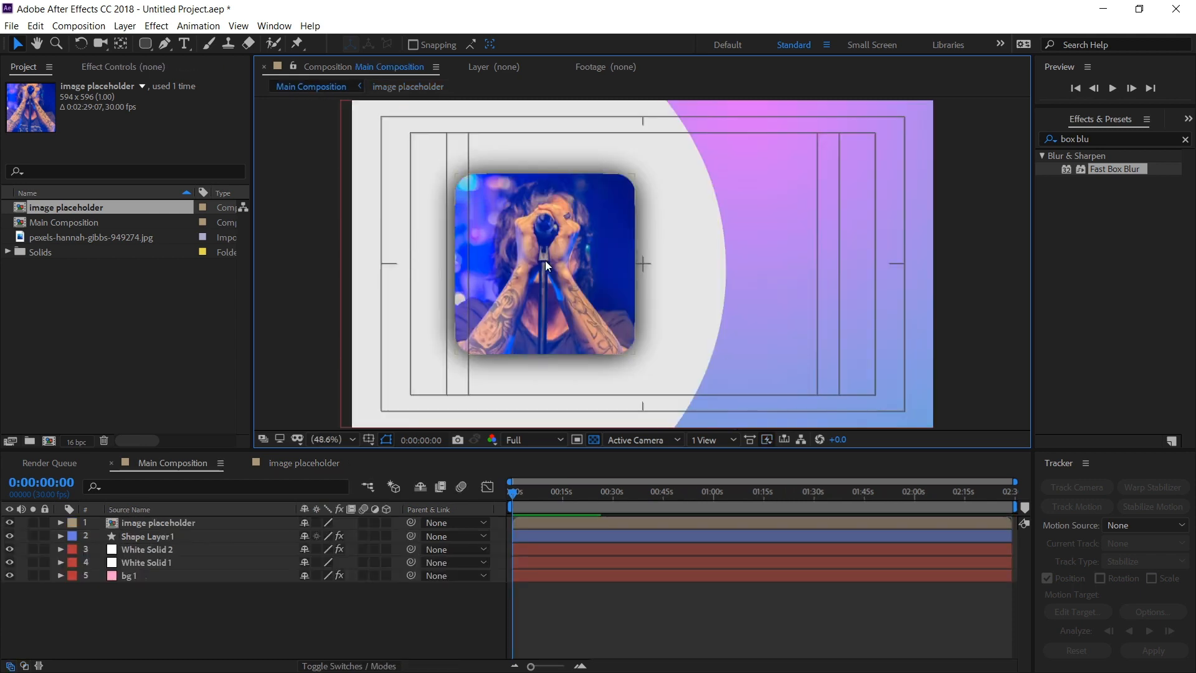
pyautogui.click(199, 622)
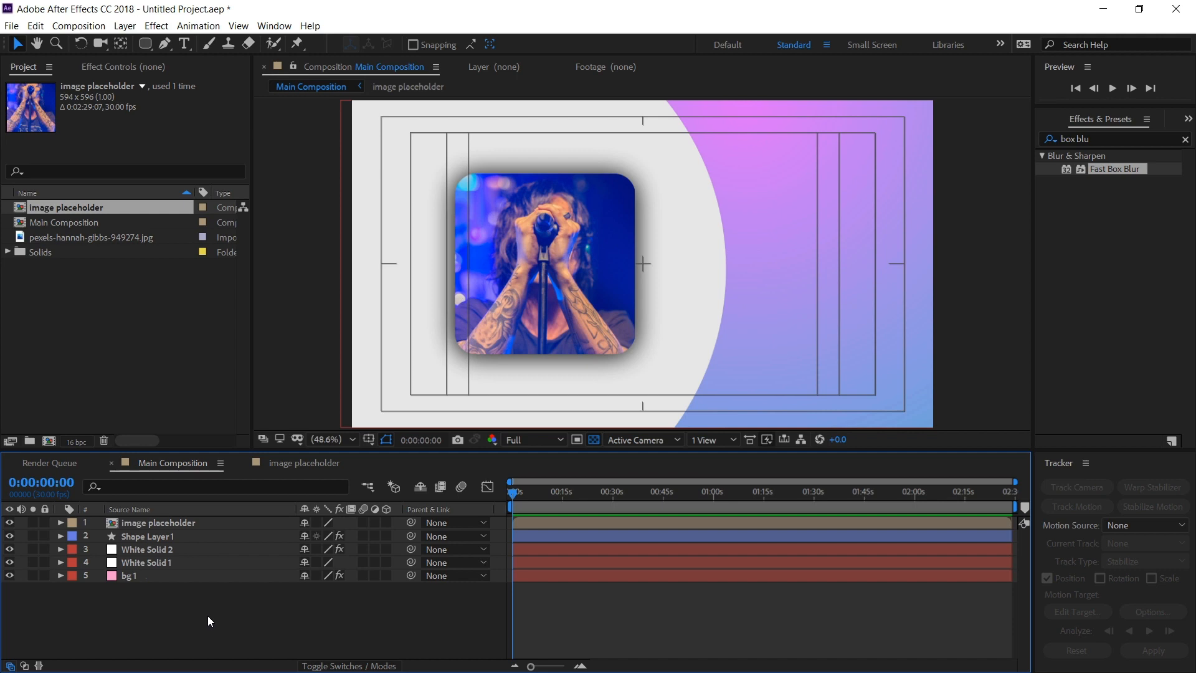
# - Add a two-line text layer reading "My" and "New Song" to the right of the photo
pyautogui.click(185, 44)
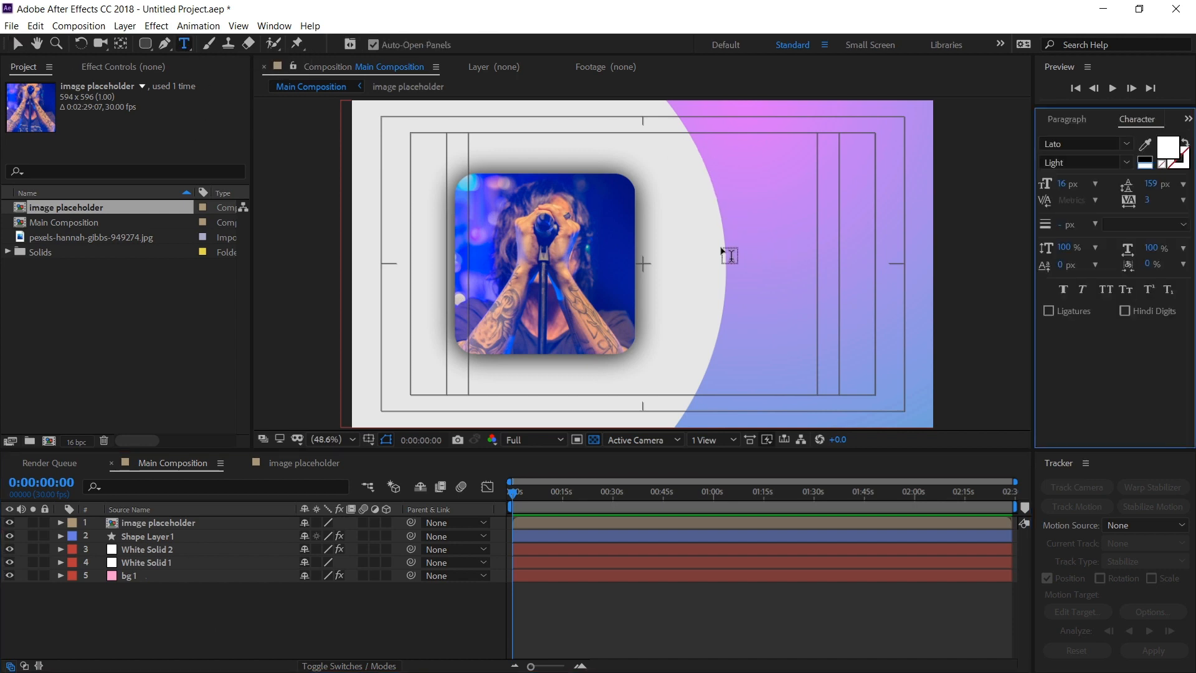
pyautogui.click(685, 248)
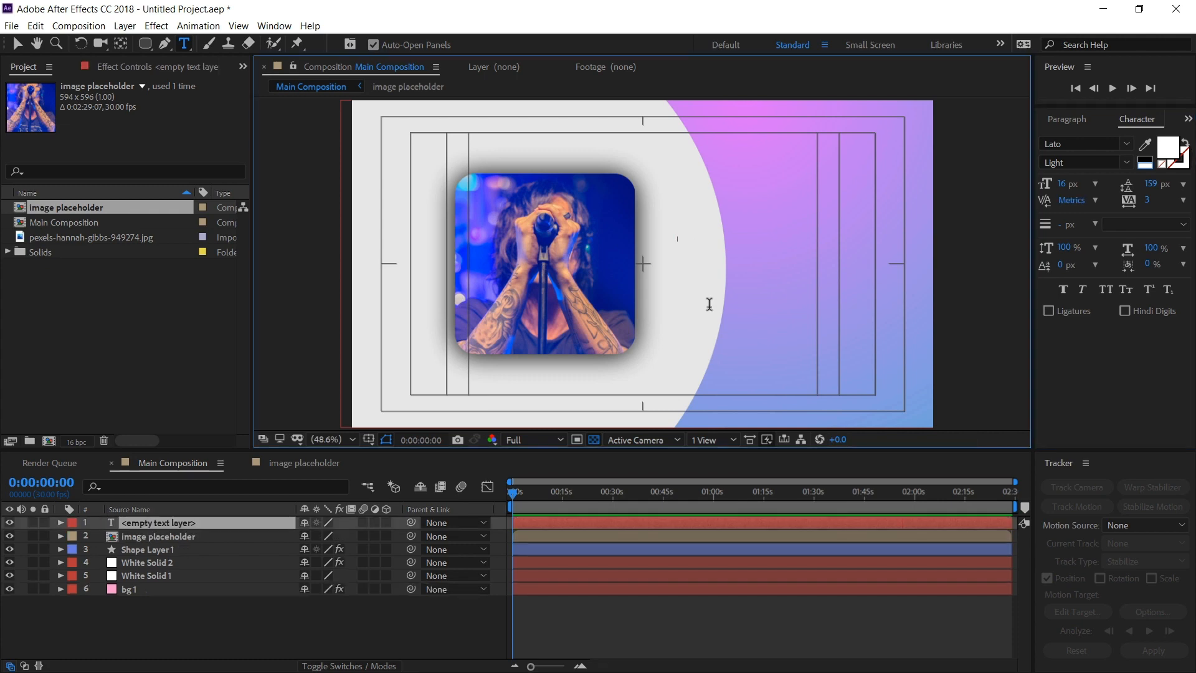
pyautogui.write('My')
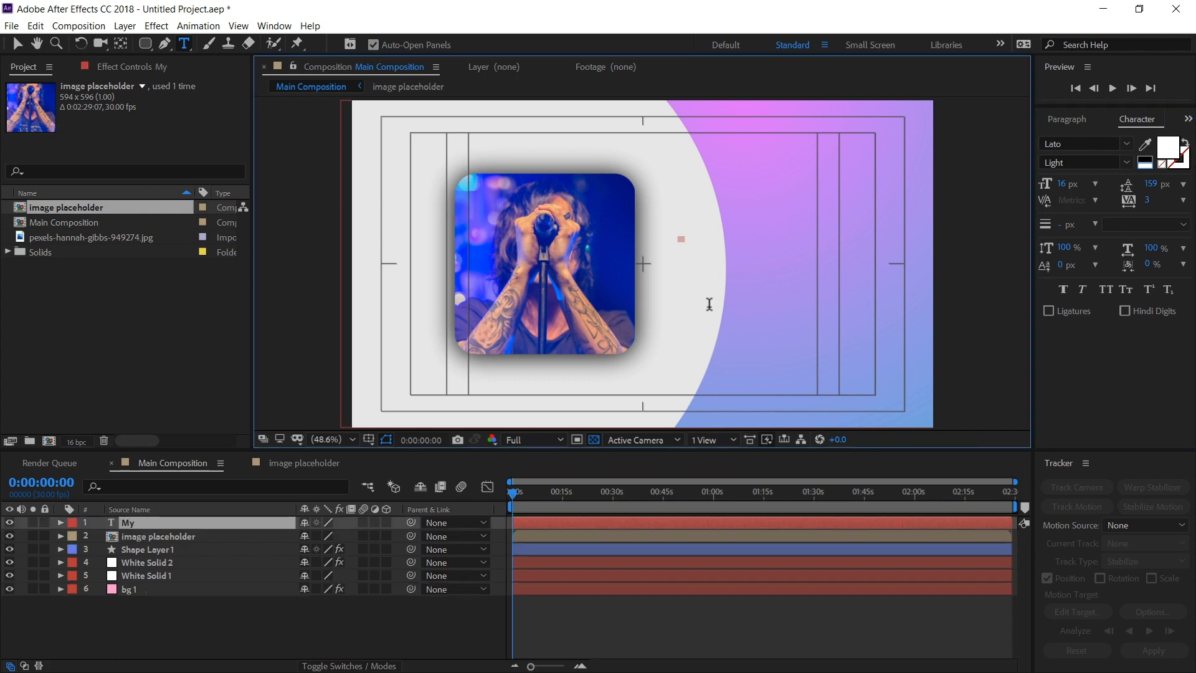
pyautogui.write(' New Son g')
# - Set the title text's font to Butler Black with a black fill
pyautogui.click(1069, 142)
pyautogui.write('butl')
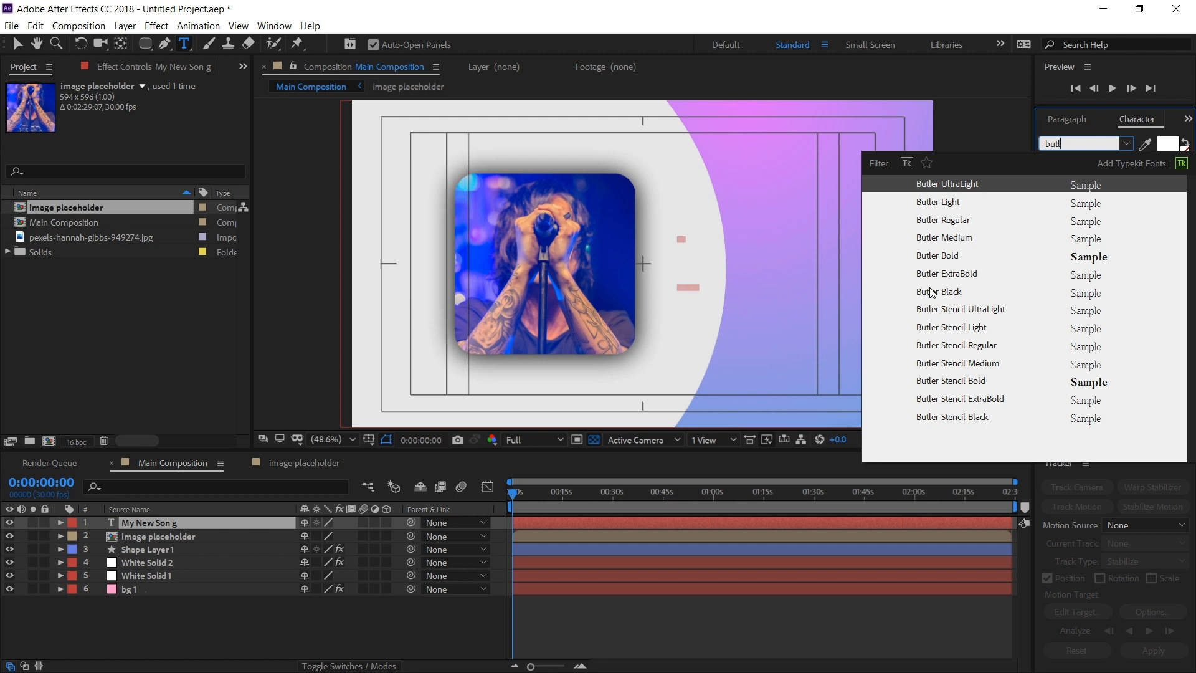
pyautogui.click(920, 293)
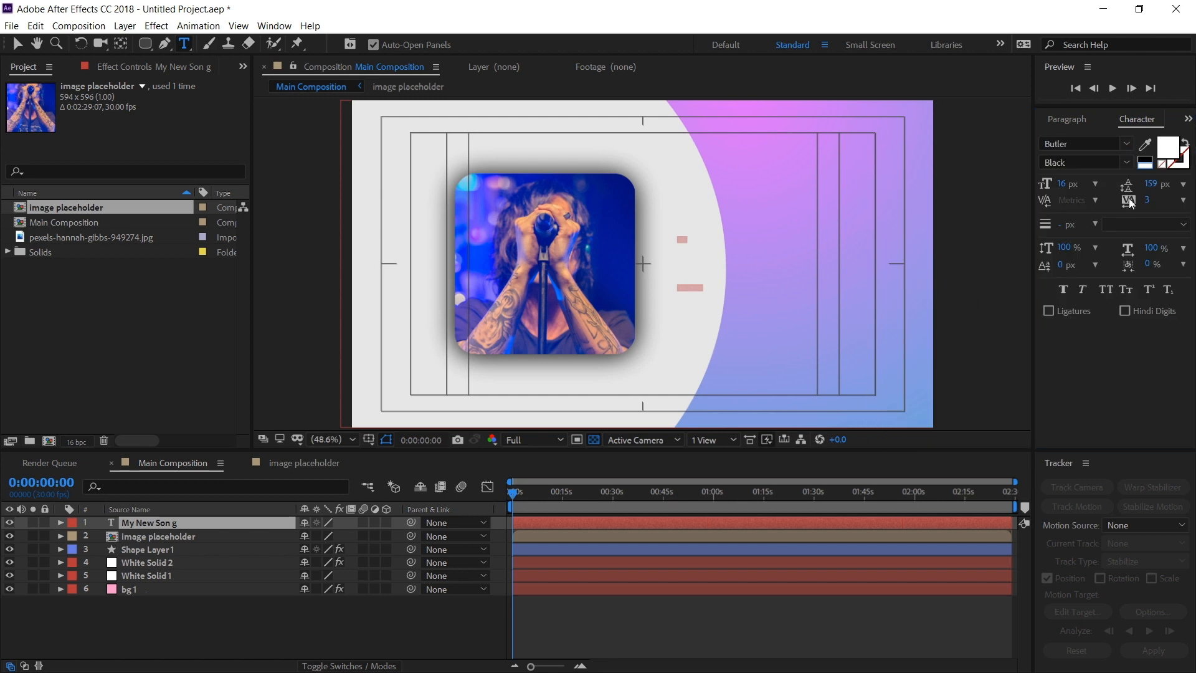
pyautogui.click(1152, 161)
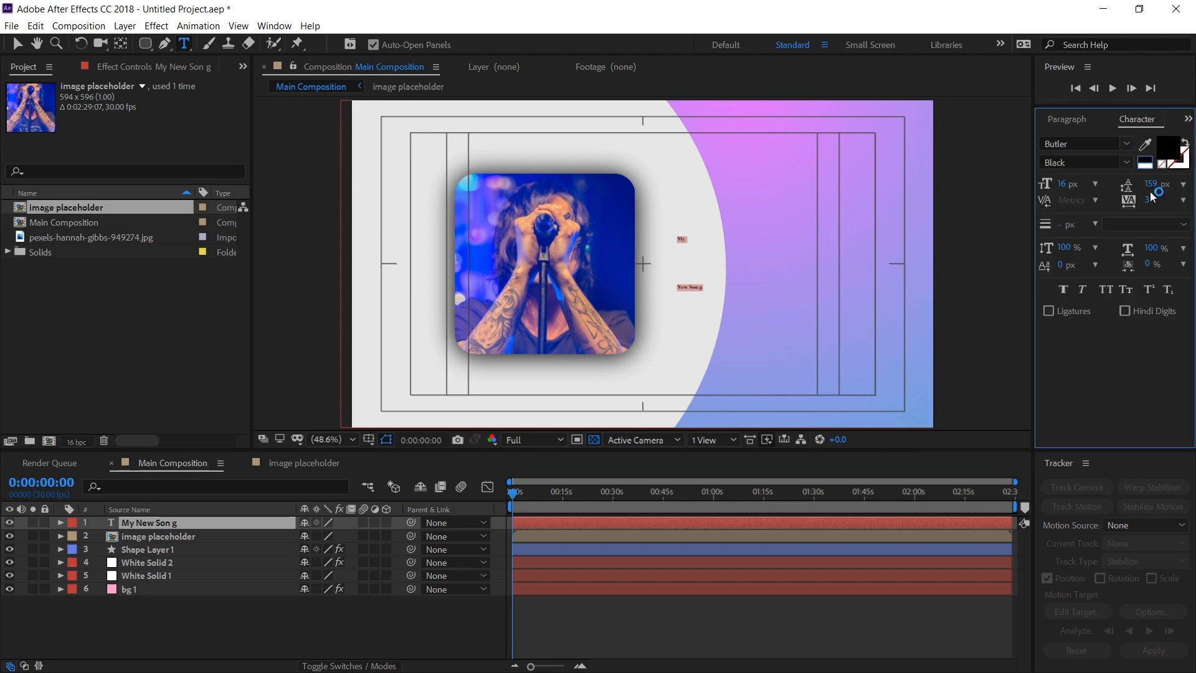
# - Tighten the title's leading and remove the stray space in its last word so it reads "My New Song"
pyautogui.moveTo(1152, 183)
pyautogui.mouseDown()
pyautogui.moveTo(1126, 182)
pyautogui.moveTo(1143, 188)
pyautogui.mouseUp()
pyautogui.moveTo(1151, 184); pyautogui.dragTo(940, 214)
pyautogui.click(862, 366)
pyautogui.press('BackSpace')
# - Set the whole title's font size to 121 px and leading to 124 px, and place it just right of the photo
pyautogui.hotkey('ctrl', 'a')
pyautogui.moveTo(1065, 184); pyautogui.dragTo(1056, 184)
pyautogui.moveTo(1151, 184); pyautogui.dragTo(1128, 182)
pyautogui.click(17, 43)
pyautogui.moveTo(784, 276); pyautogui.dragTo(695, 281)
# - Parent the image placeholder layer to Shape Layer 1
pyautogui.click(157, 536)
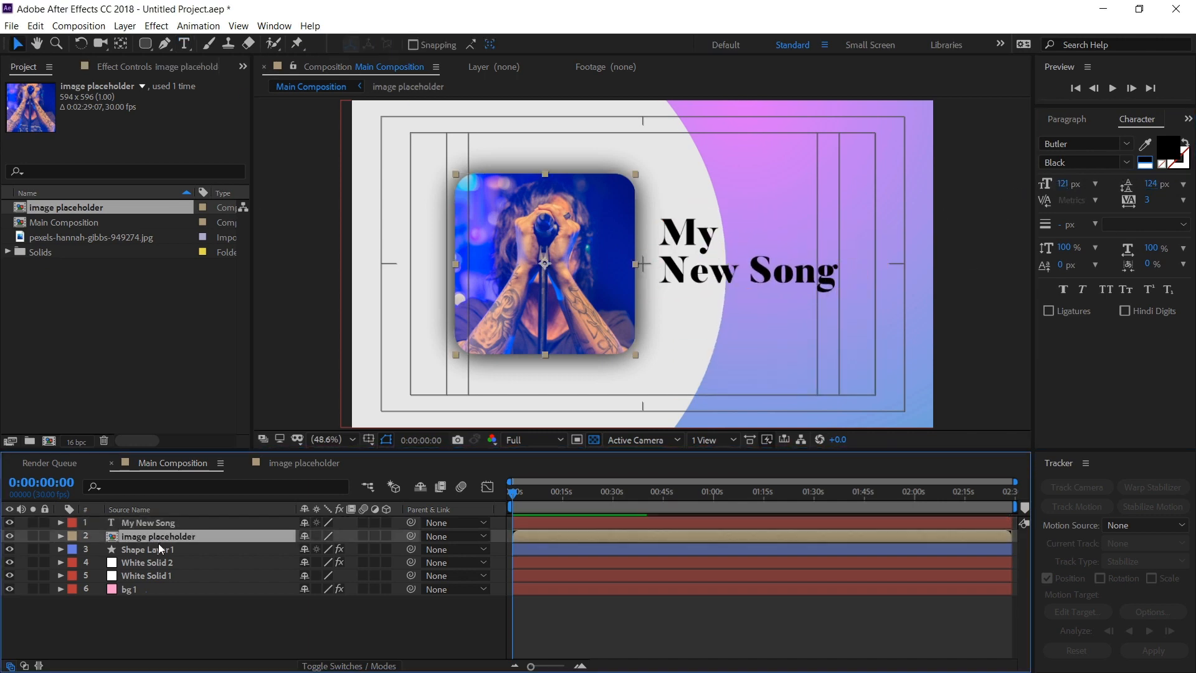
pyautogui.click(185, 525)
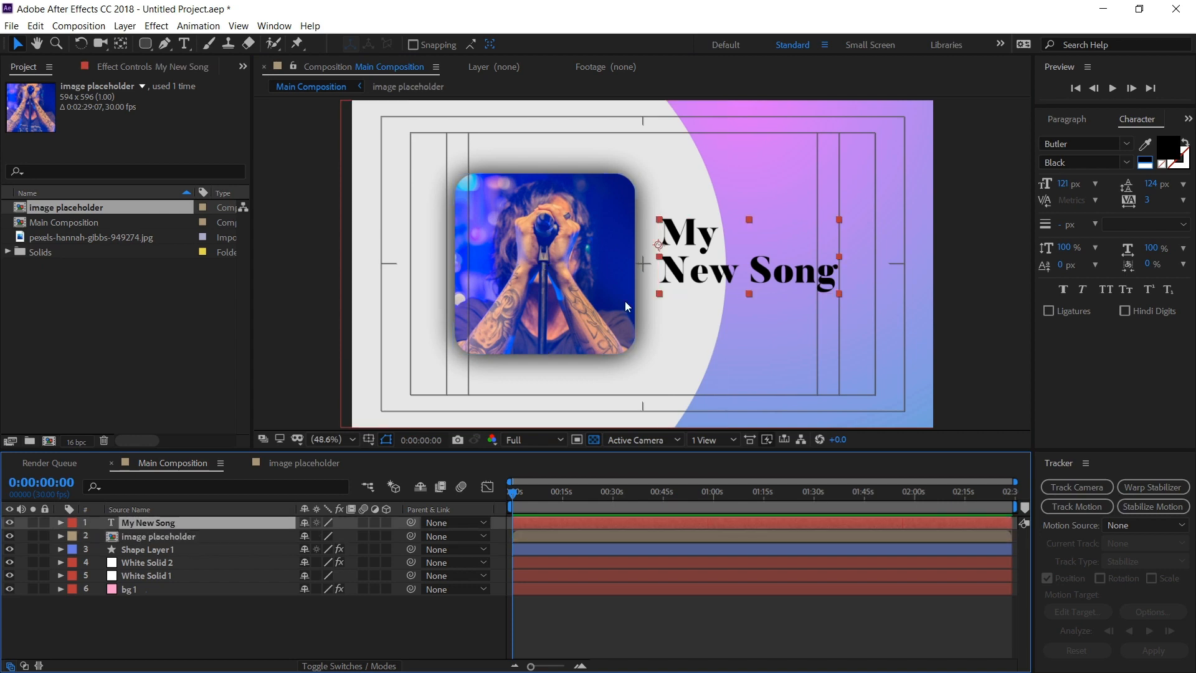
pyautogui.click(179, 536)
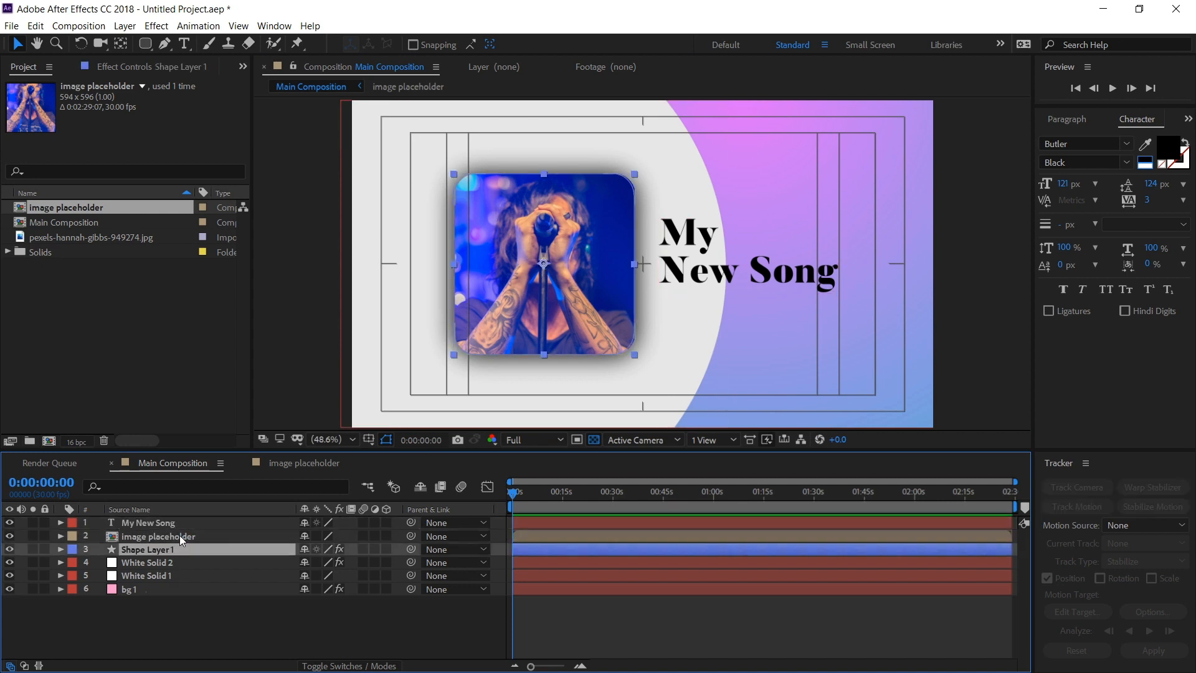
pyautogui.moveTo(410, 536); pyautogui.dragTo(305, 562)
# - Scale Shape Layer 1 to 84% and move the title slightly up and closer to the photo
pyautogui.click(320, 550)
pyautogui.press('s')
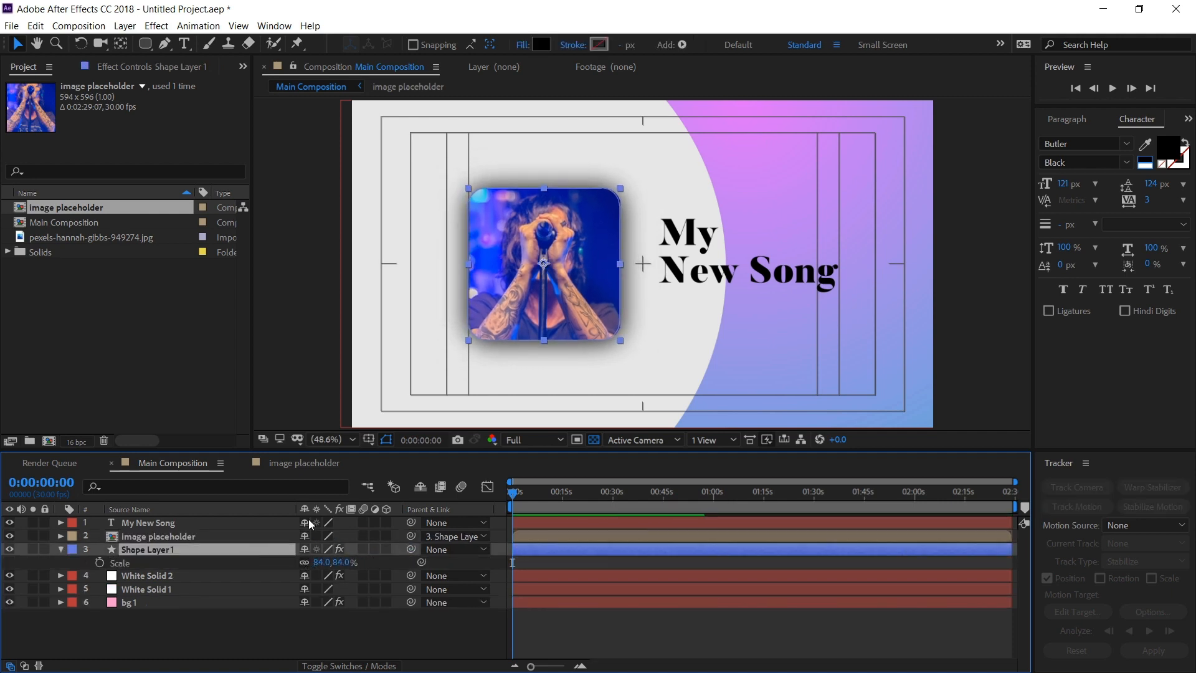
pyautogui.moveTo(682, 284); pyautogui.dragTo(675, 261)
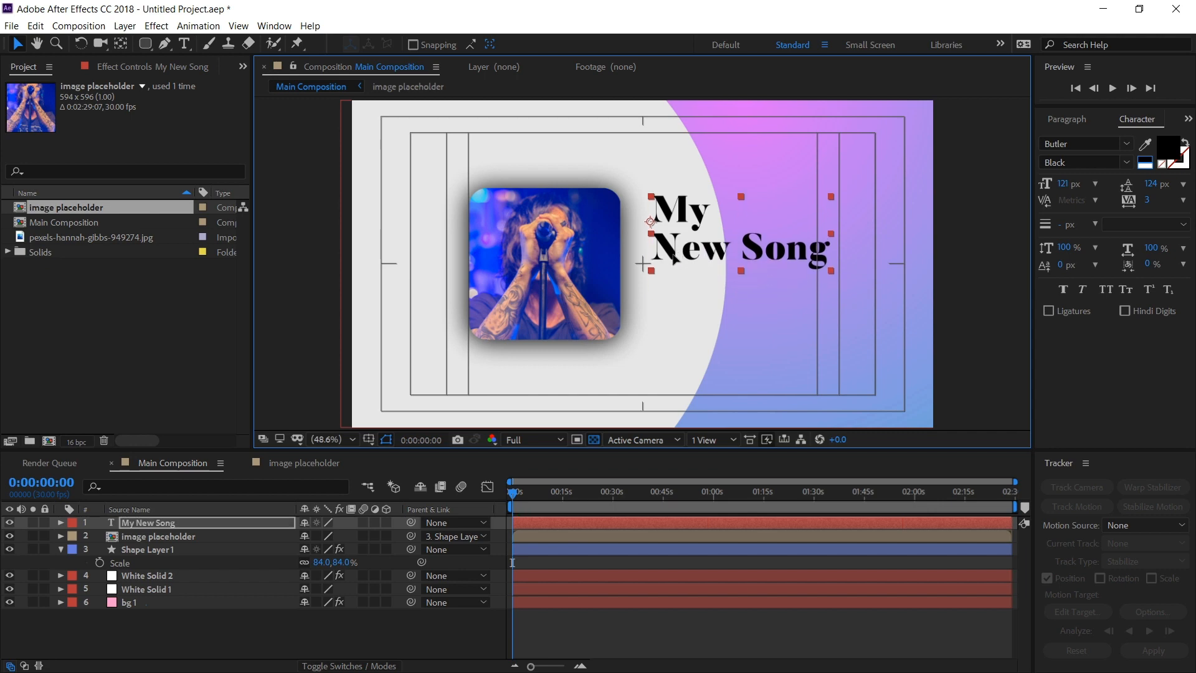
pyautogui.click(597, 640)
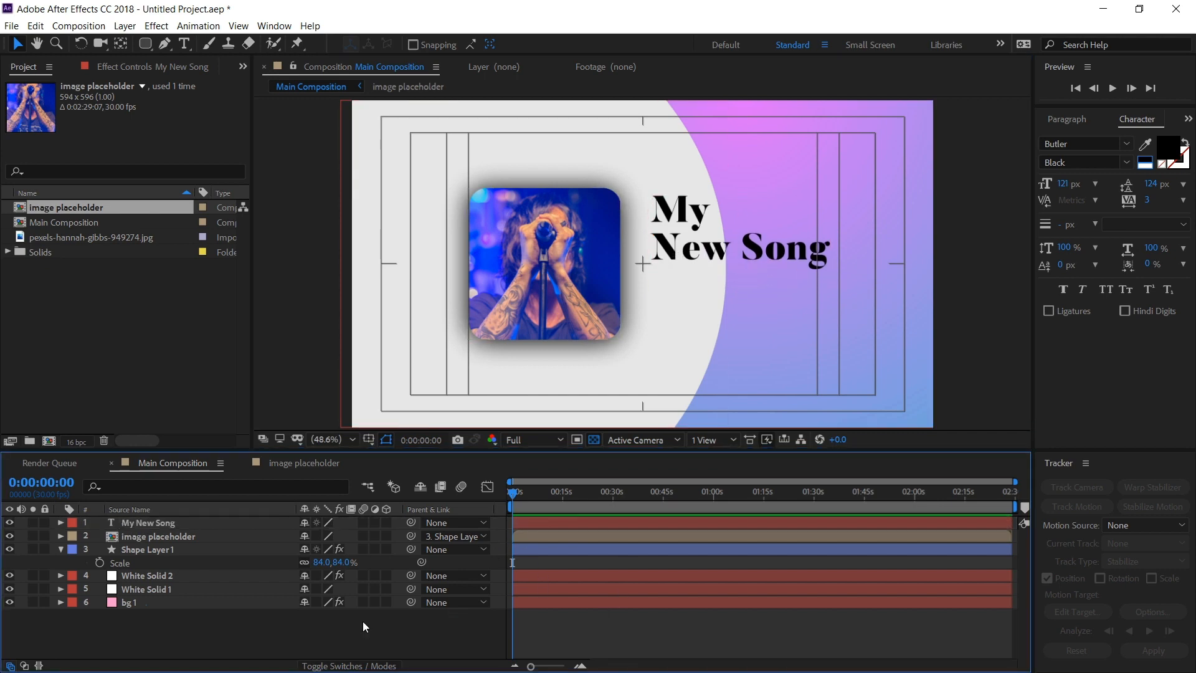
# - Display the proportional grid and draw a straight horizontal line with the Pen tool along the gridline under "New Song"
pyautogui.click(163, 45)
pyautogui.click(369, 441)
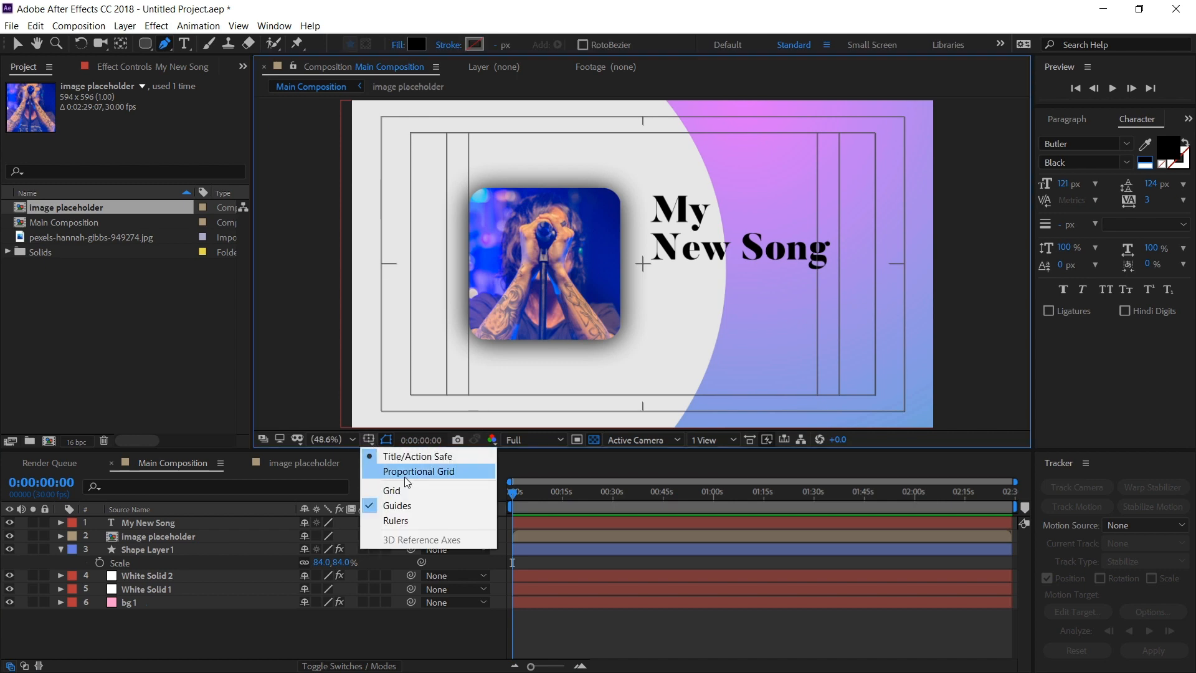
pyautogui.click(408, 471)
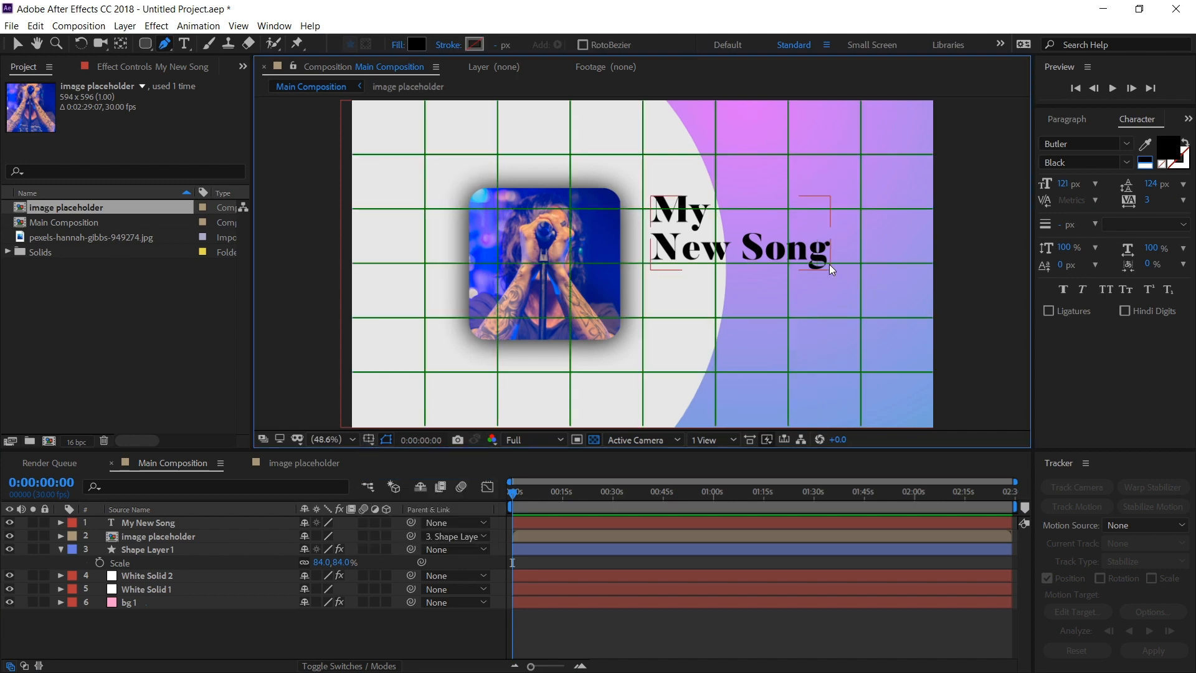
pyautogui.scroll(3, 829, 265)
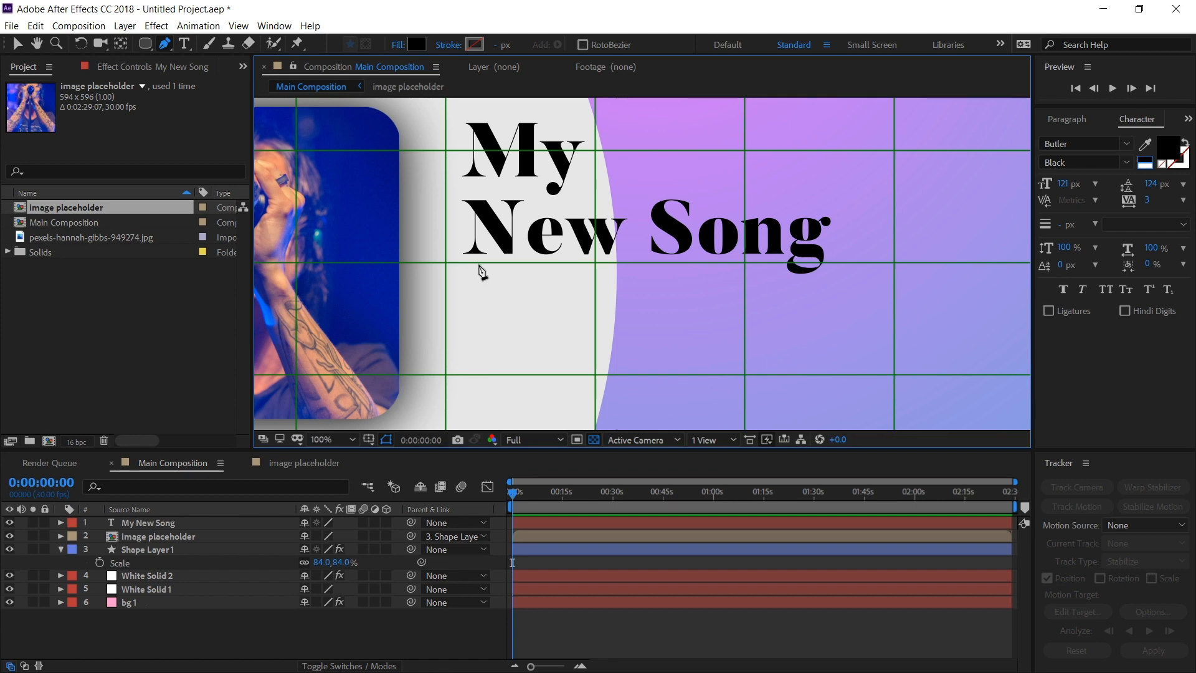
pyautogui.click(468, 263)
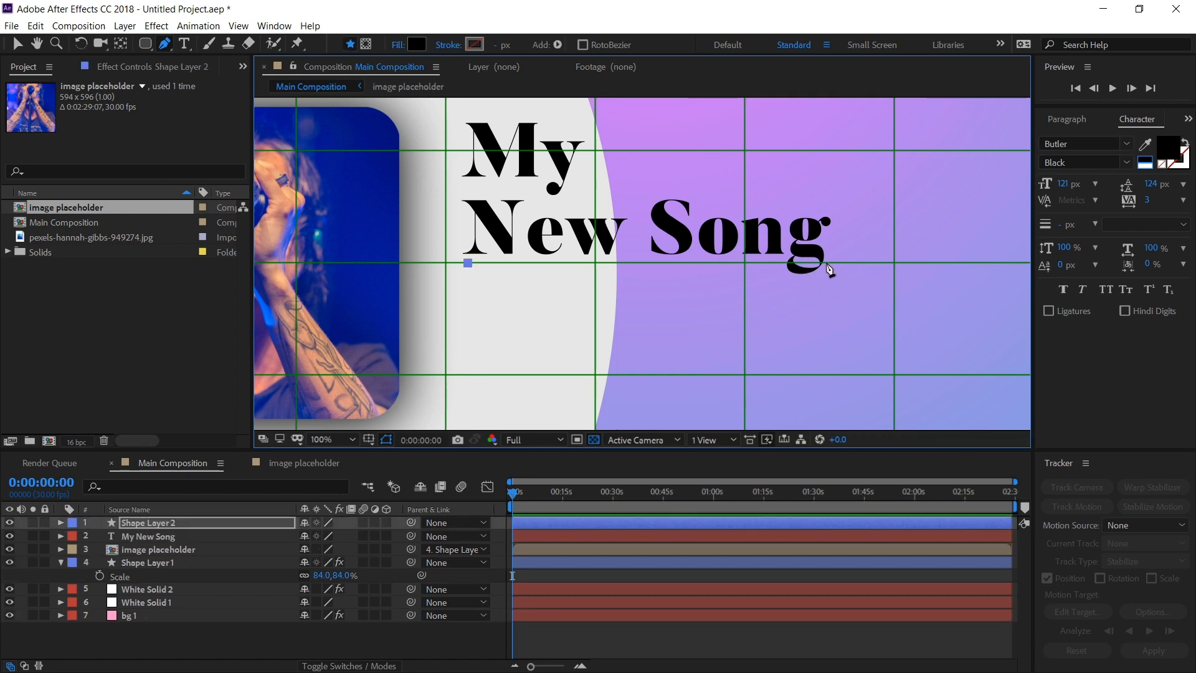
pyautogui.click(828, 263)
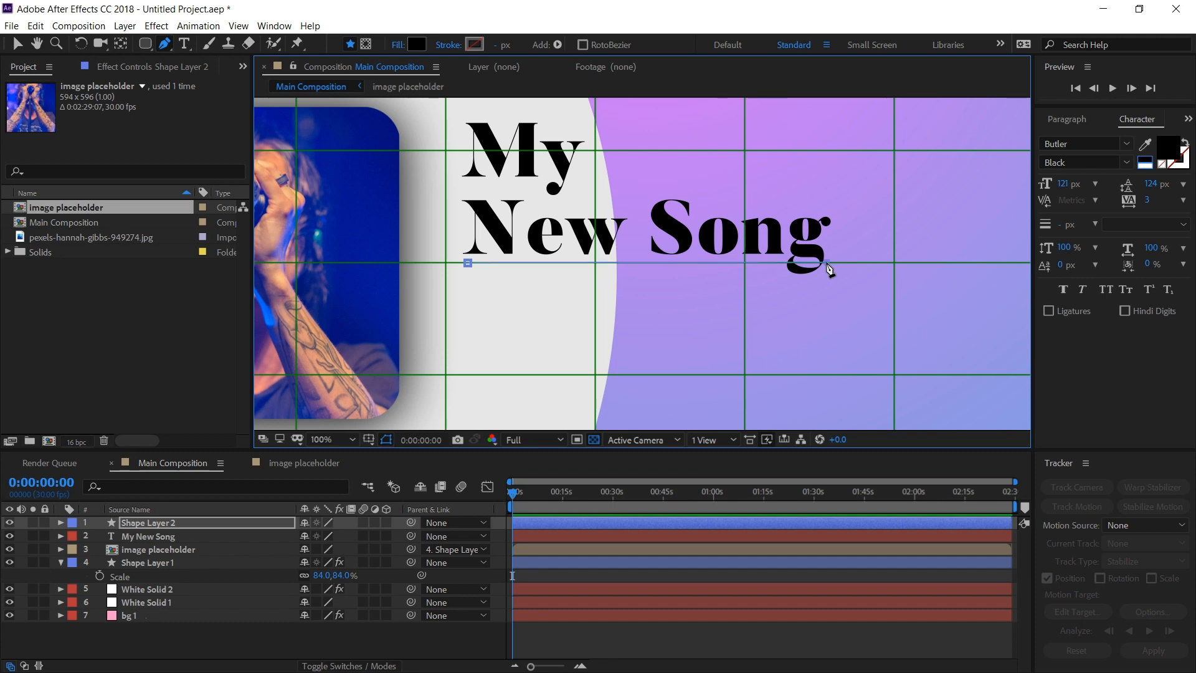
# - Give the straight line under "New Song" a solid color stroke and no fill
pyautogui.click(127, 526)
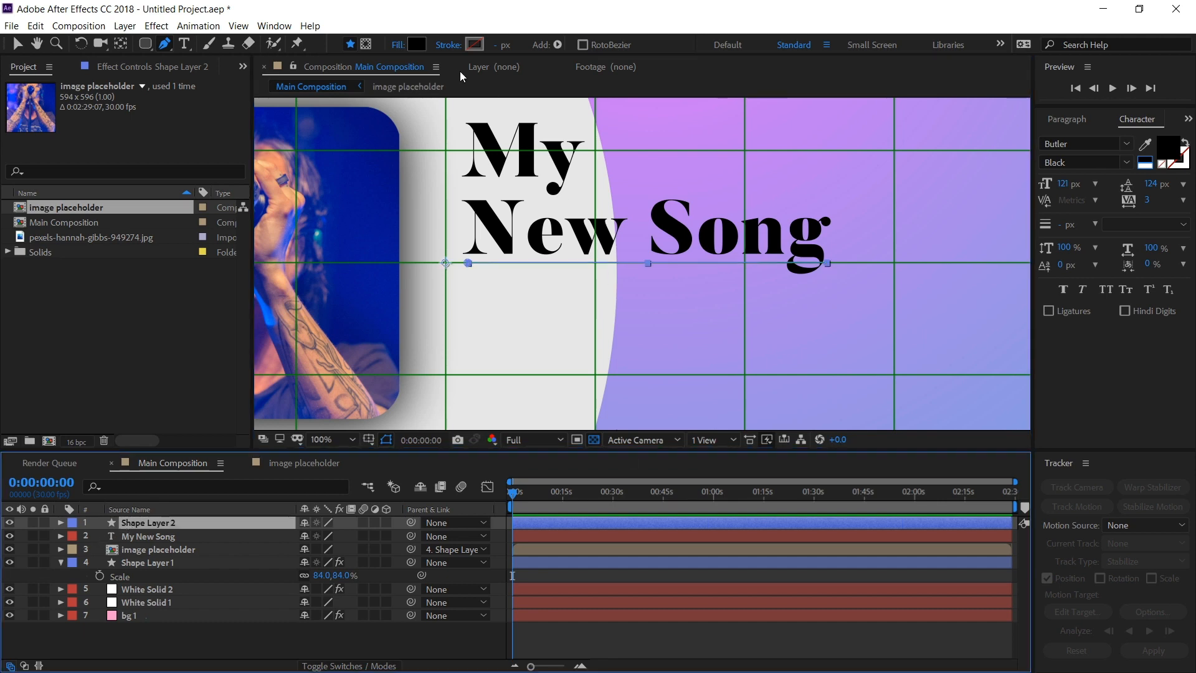
pyautogui.click(448, 45)
pyautogui.click(45, 44)
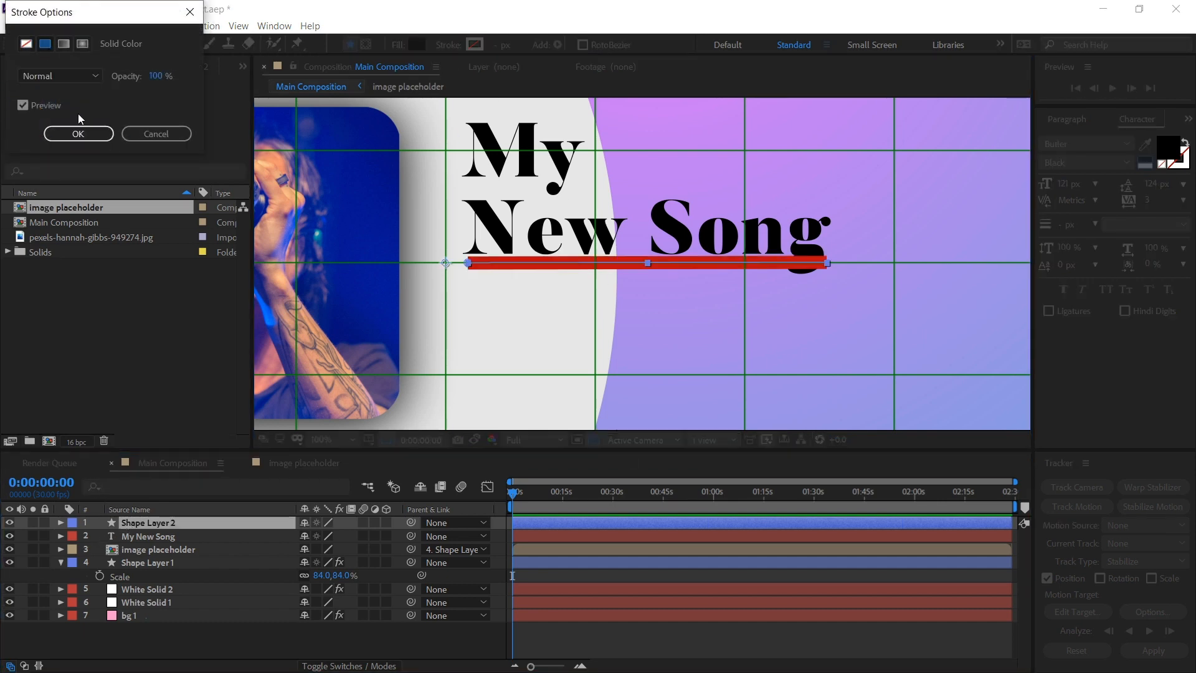
pyautogui.click(78, 134)
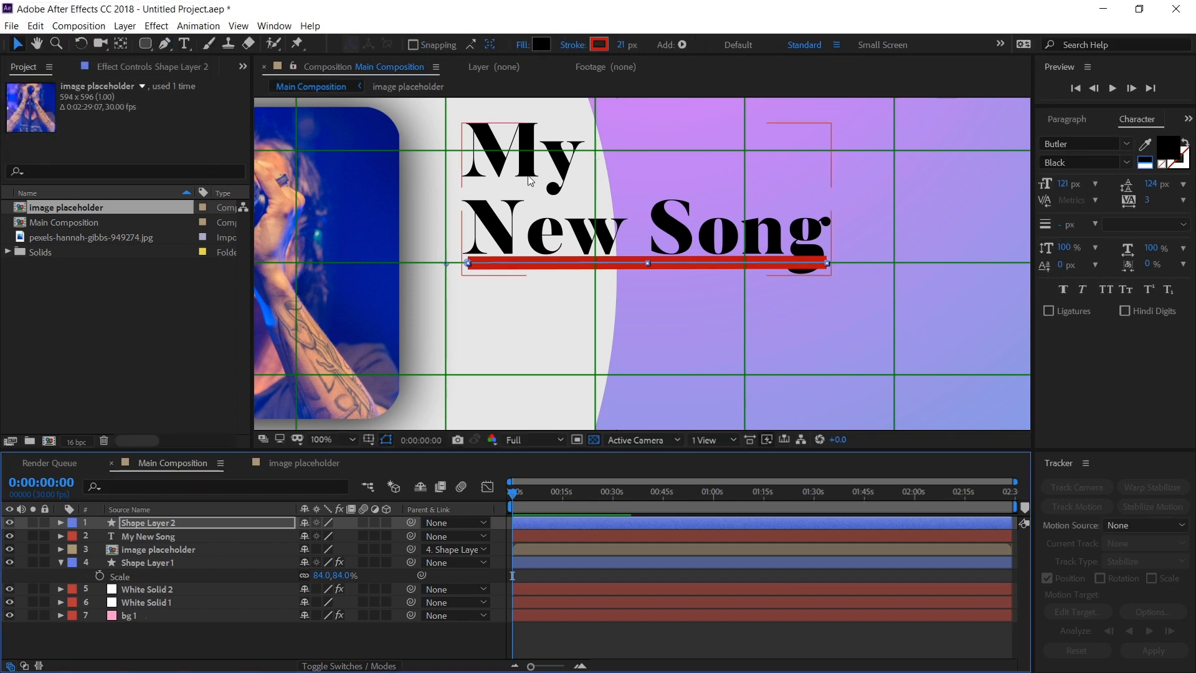
pyautogui.click(523, 44)
pyautogui.click(26, 43)
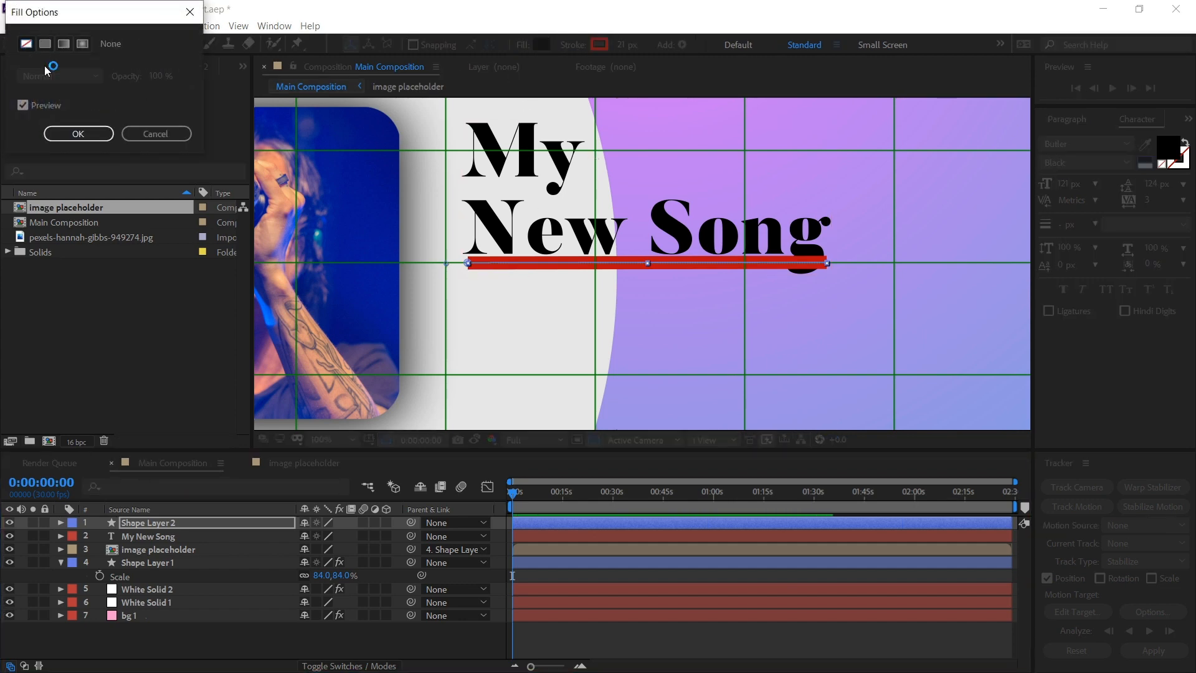
pyautogui.click(77, 133)
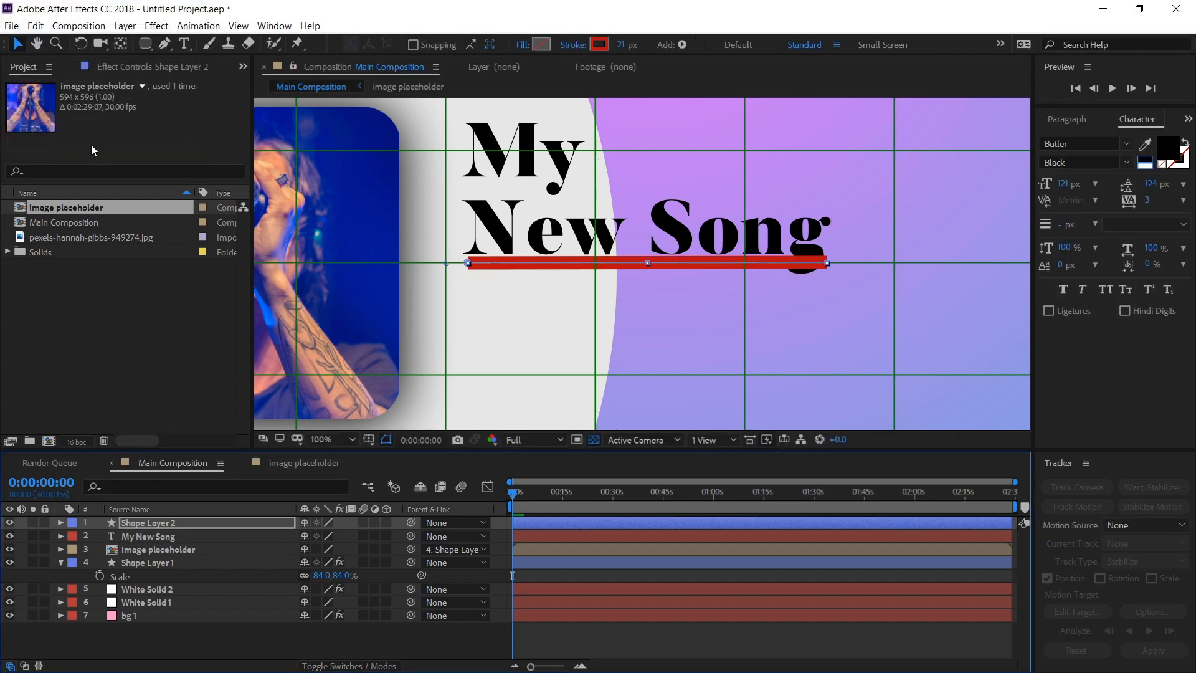
# - Set the line's stroke color to BC0BB7 and move the line down to sit clear below the title
pyautogui.click(600, 45)
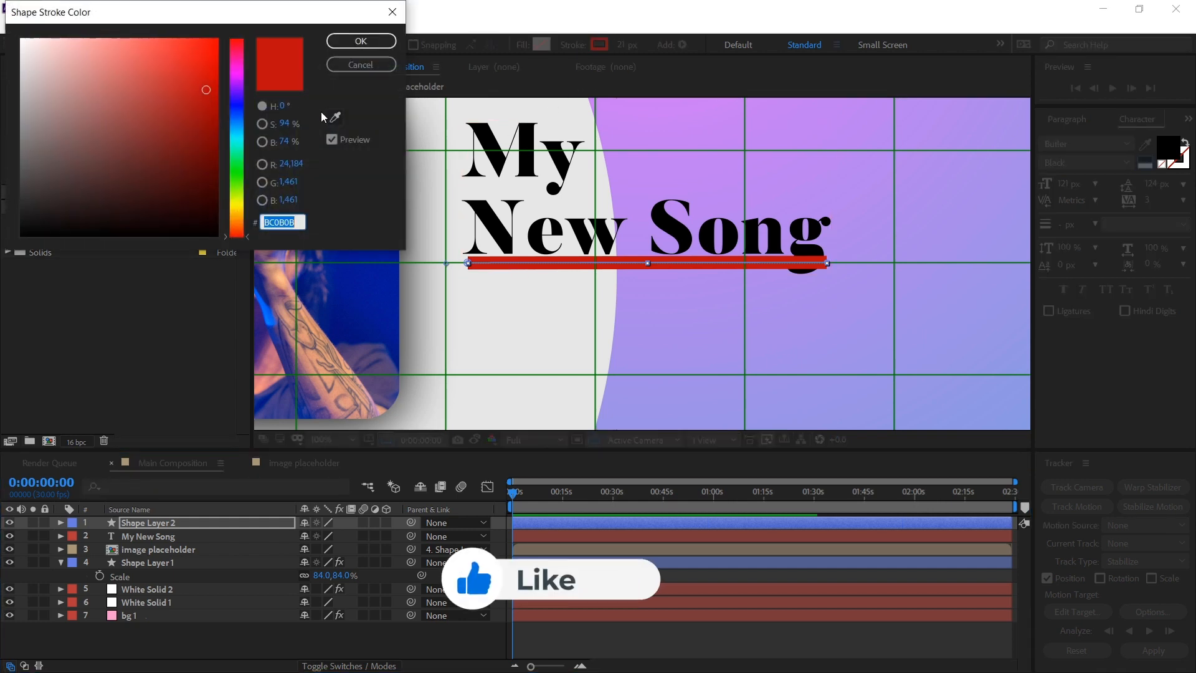
pyautogui.write('BC0BB7')
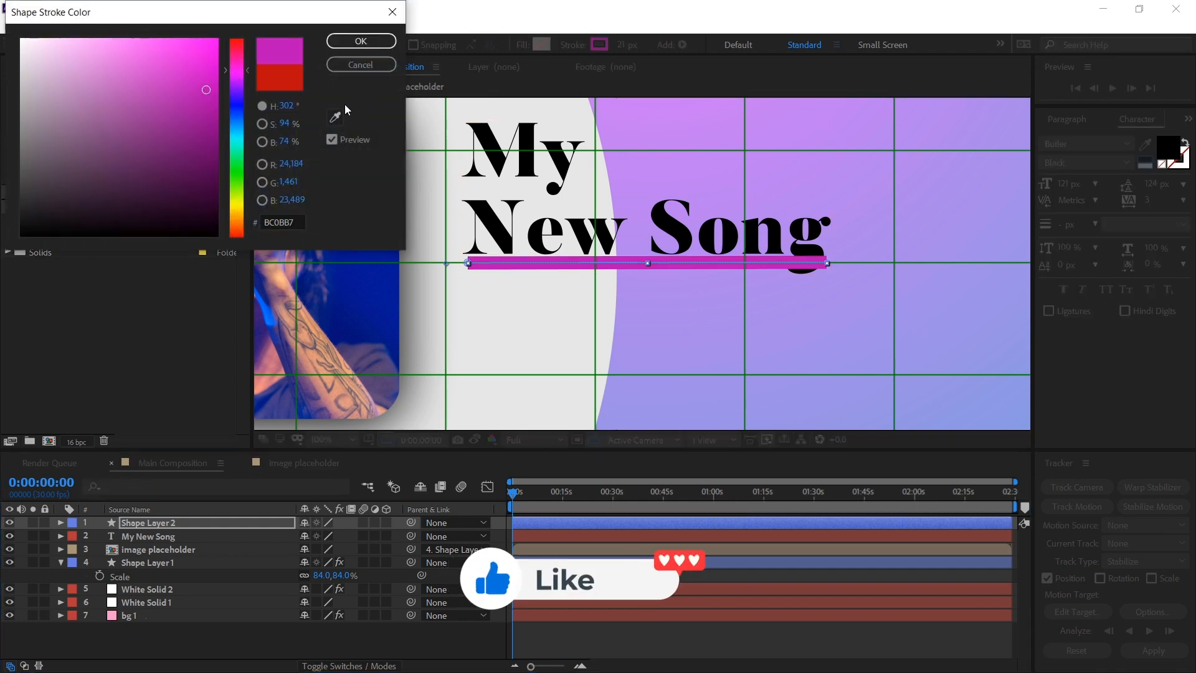
pyautogui.click(343, 42)
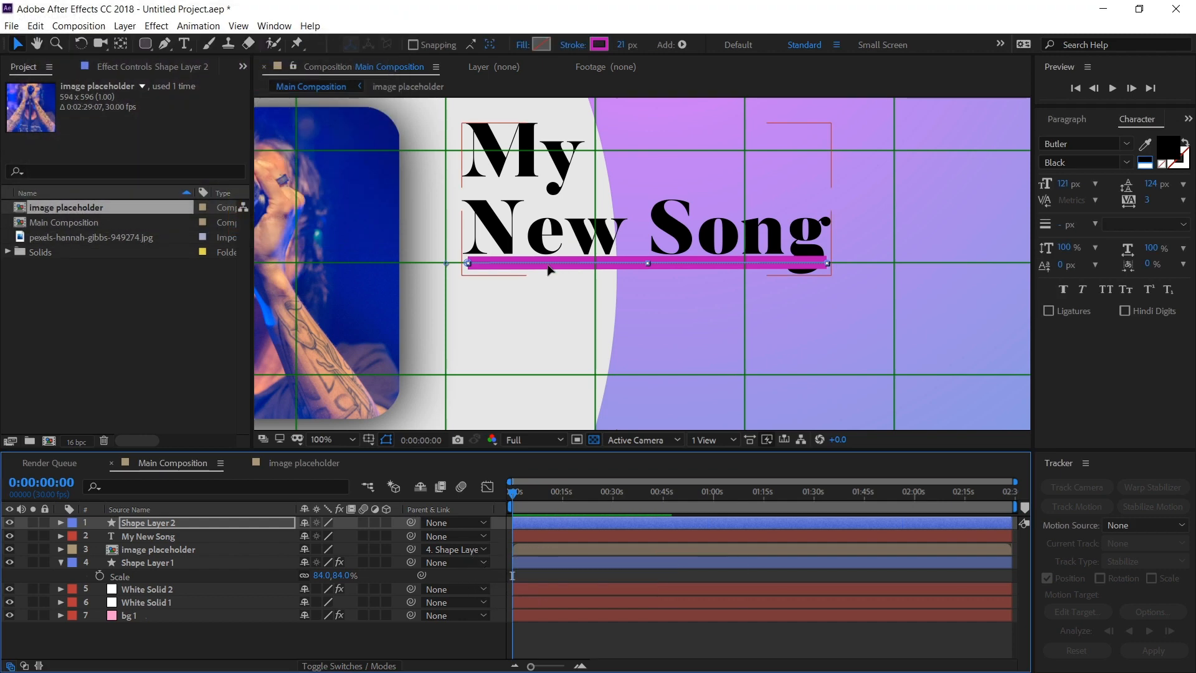
pyautogui.moveTo(554, 272)
pyautogui.mouseDown()
pyautogui.moveTo(542, 377)
pyautogui.moveTo(537, 293)
pyautogui.mouseUp()
# - Duplicate the Shape Layer 2 line and set the original layer's stroke width to 3 px
pyautogui.click(135, 522)
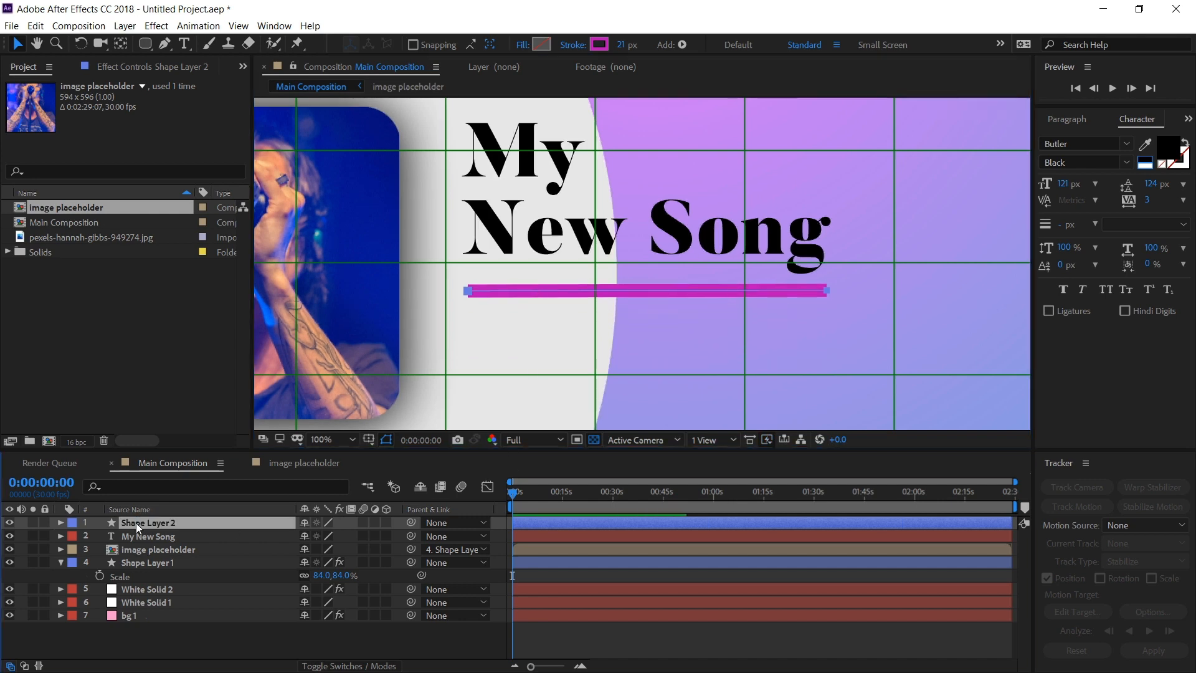
pyautogui.hotkey('ctrl', 'd')
pyautogui.click(149, 535)
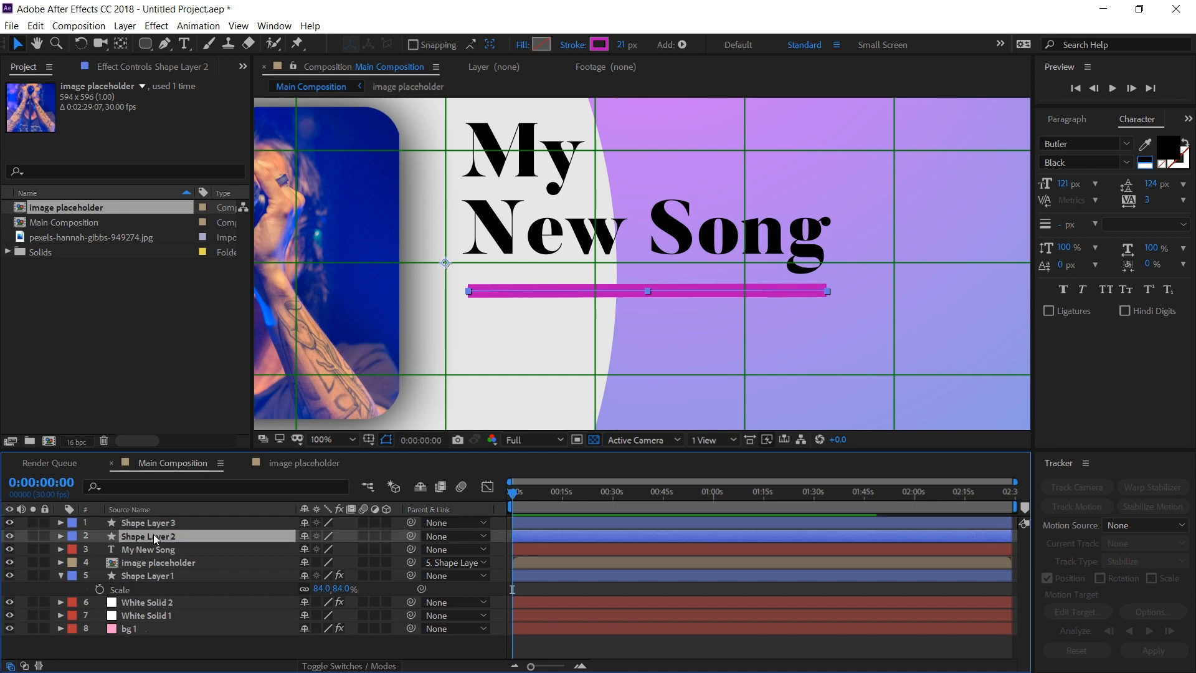
pyautogui.click(625, 45)
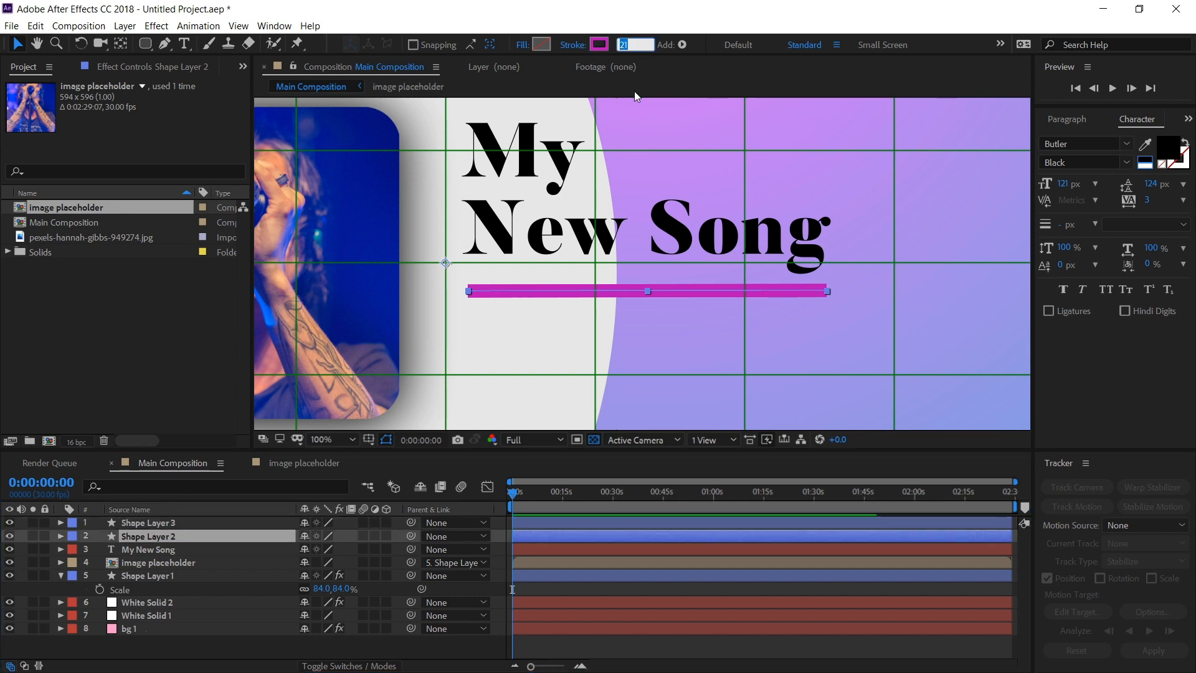
pyautogui.write('3')
pyautogui.press('Return')
# - Change the thin 3 px line's stroke to a lighter pink
pyautogui.click(599, 45)
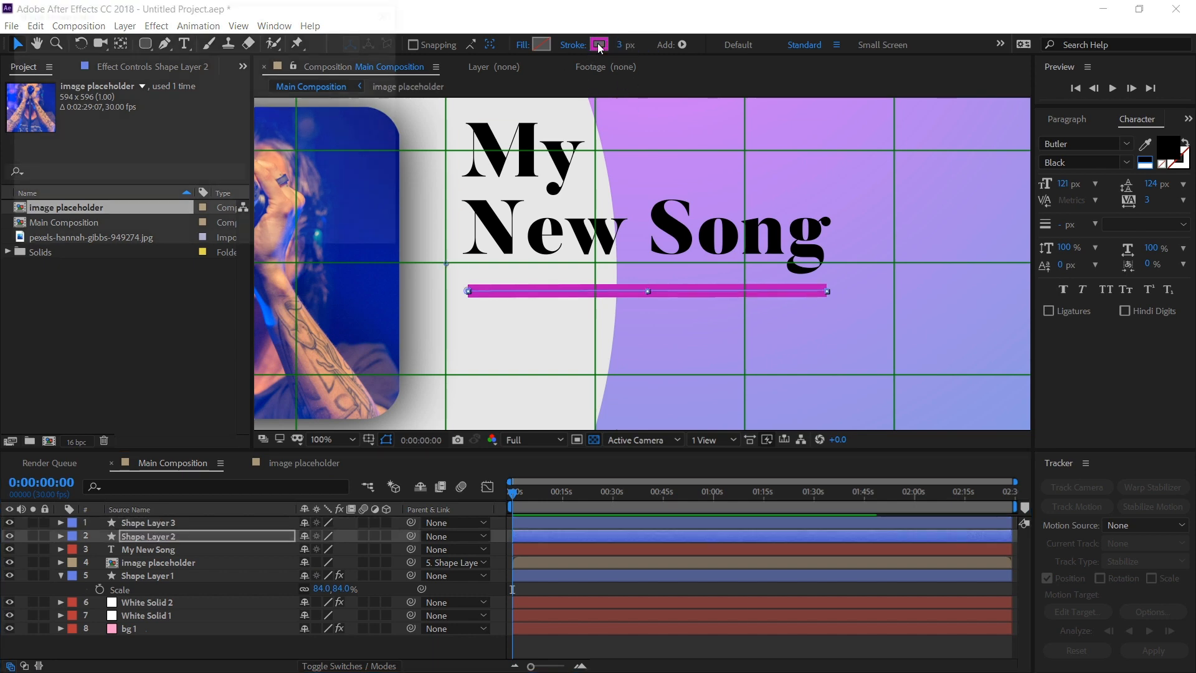
pyautogui.moveTo(170, 86); pyautogui.dragTo(138, 41)
pyautogui.click(361, 41)
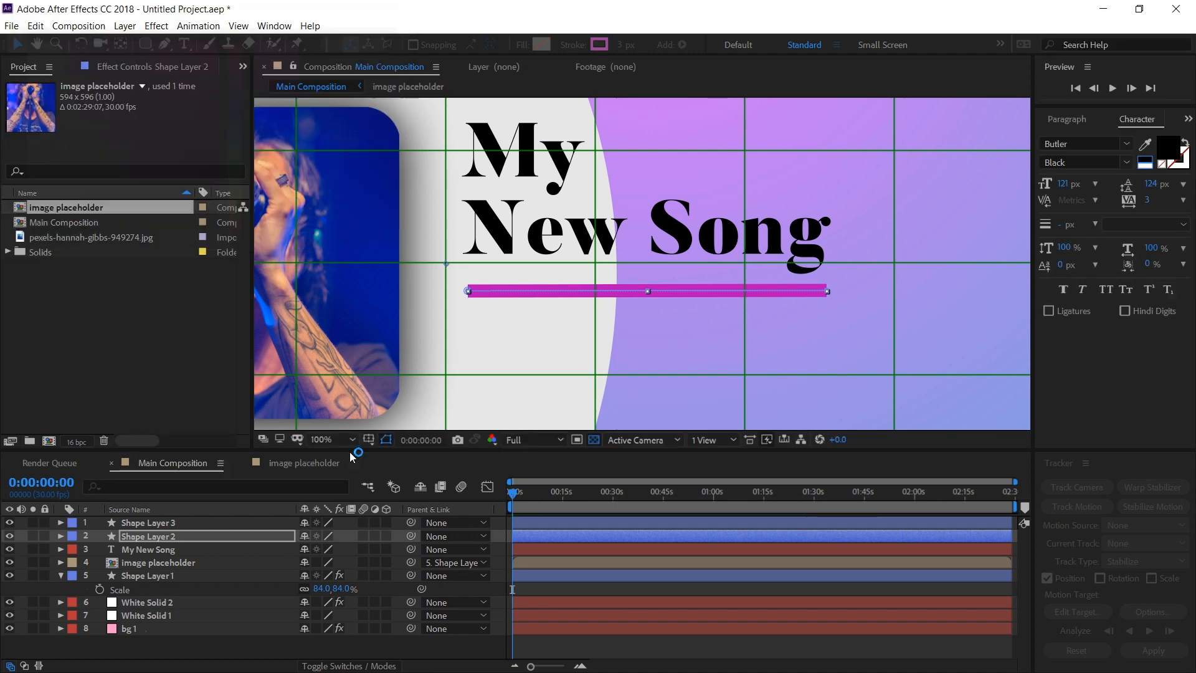
# - Add Trim Paths to the thick line on Shape Layer 3
pyautogui.click(149, 522)
pyautogui.click(61, 523)
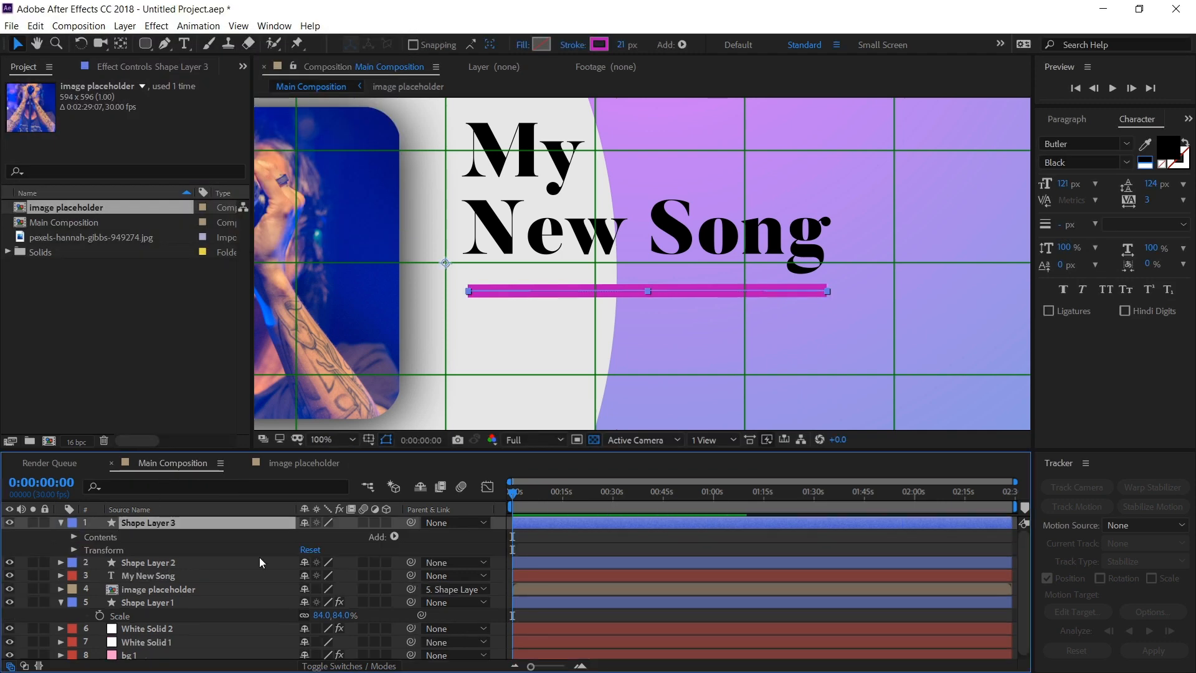
pyautogui.click(394, 536)
pyautogui.click(363, 450)
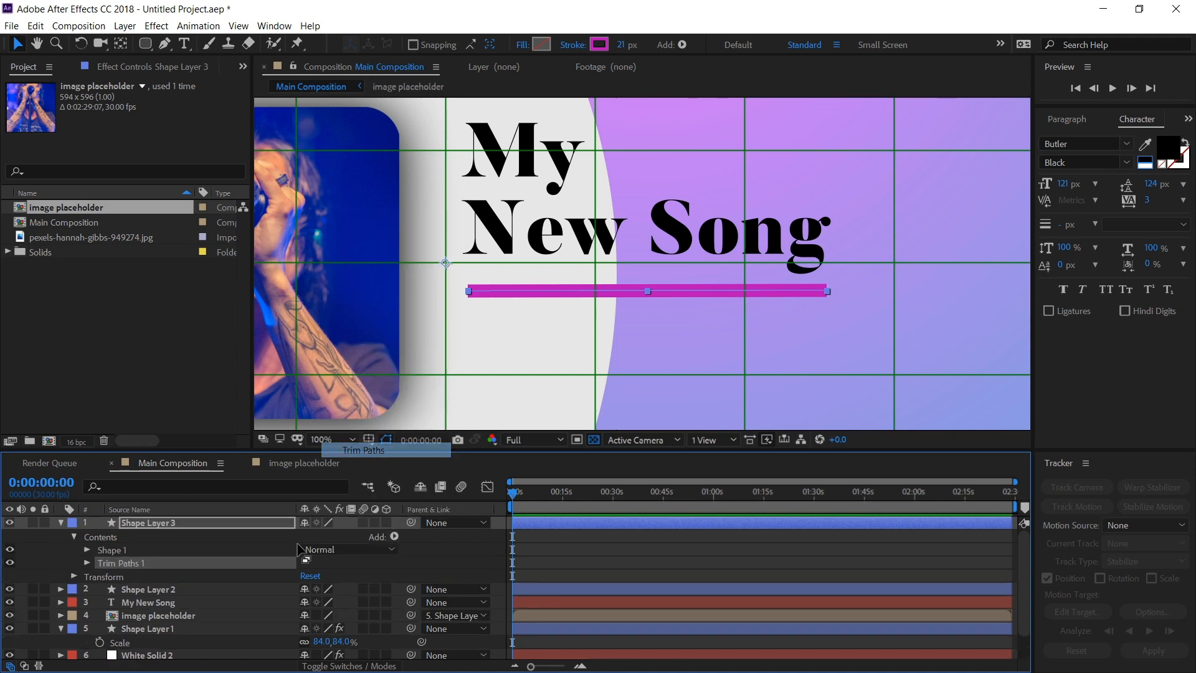
# - Keyframe the Trim Paths End of Shape Layer 3 from 3% at 0:00:00:00 to 100% at 0:00:23:28
pyautogui.click(87, 563)
pyautogui.click(314, 589)
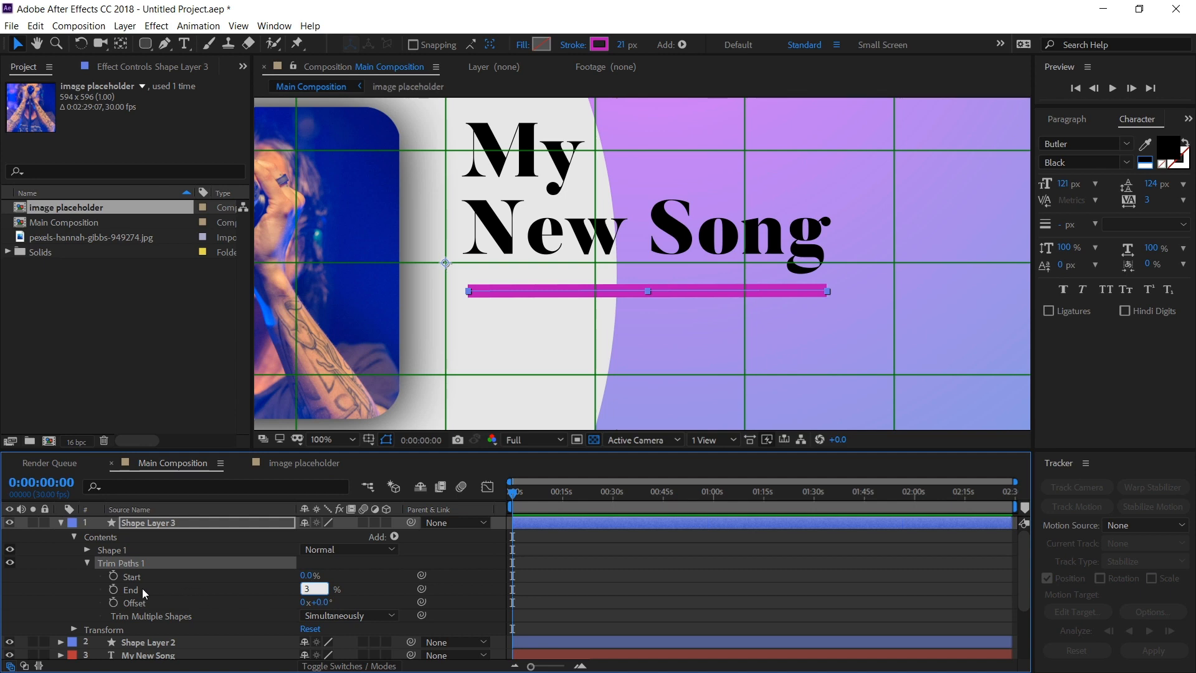
pyautogui.click(114, 590)
pyautogui.moveTo(559, 495); pyautogui.dragTo(596, 500)
pyautogui.moveTo(303, 590); pyautogui.dragTo(396, 591)
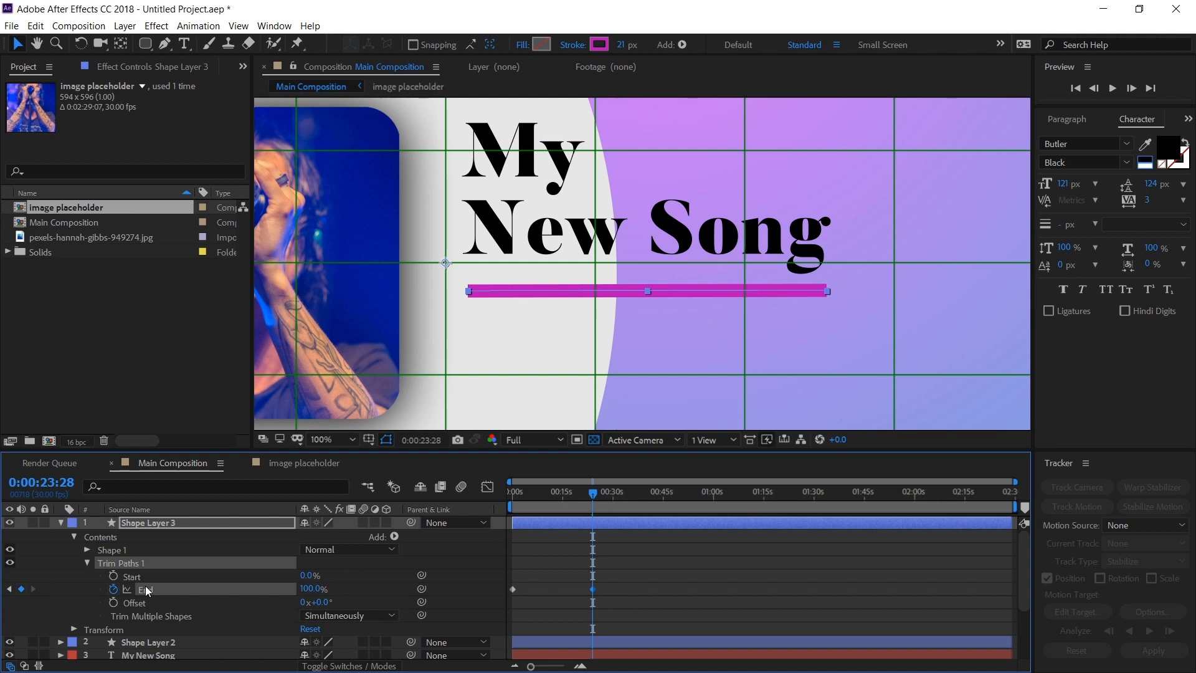
# - Set the Line Cap of Shape Layer 3's stroke to Round Cap and return the playhead to 0:00:00:00
pyautogui.click(87, 550)
pyautogui.click(100, 577)
pyautogui.scroll(-1, 174, 607)
pyautogui.click(336, 614)
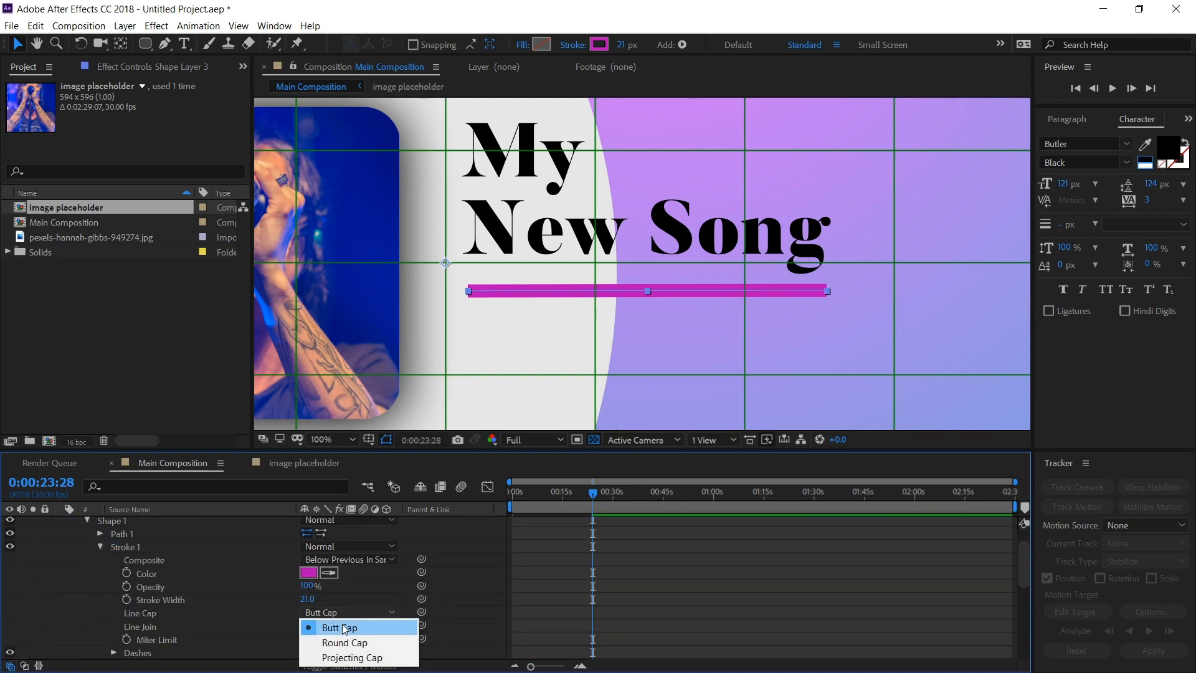
pyautogui.click(343, 642)
pyautogui.scroll(1, 94, 586)
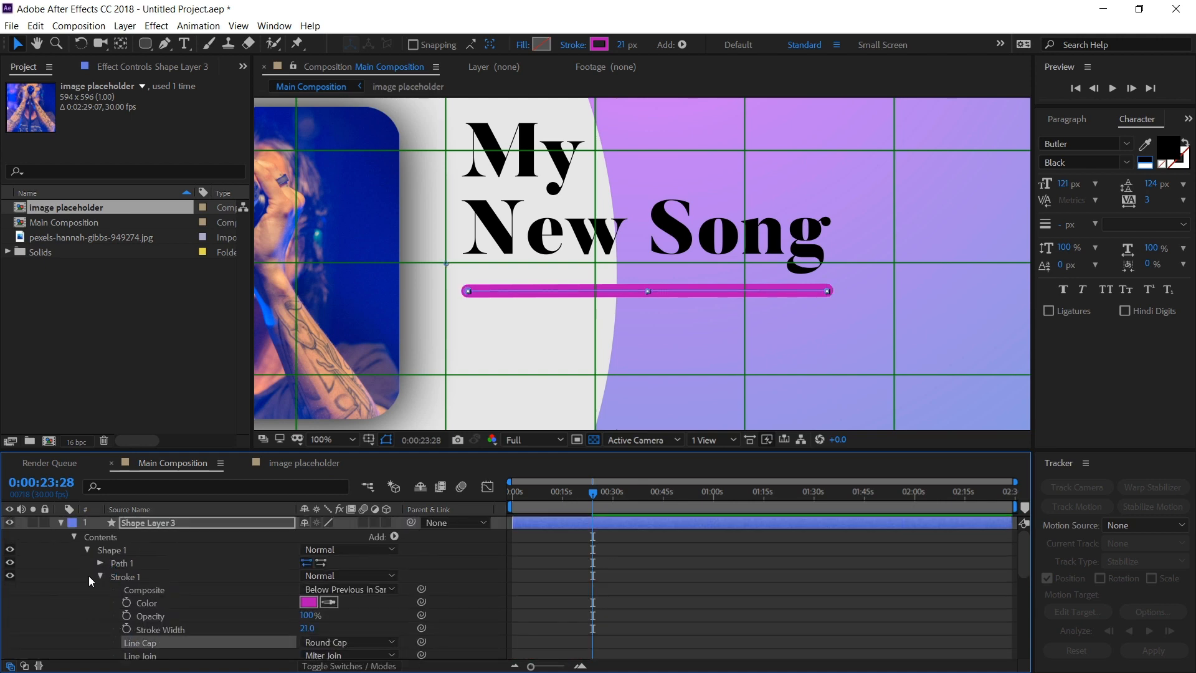
pyautogui.click(61, 524)
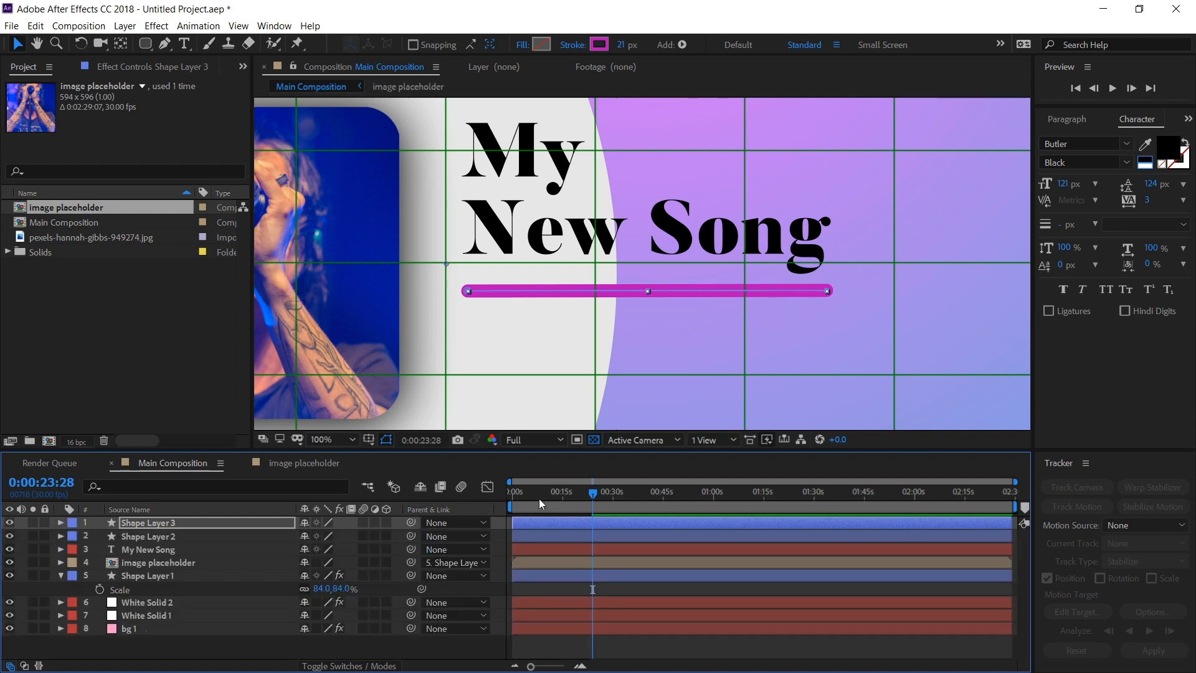
pyautogui.moveTo(541, 504); pyautogui.dragTo(512, 503)
pyautogui.click(577, 648)
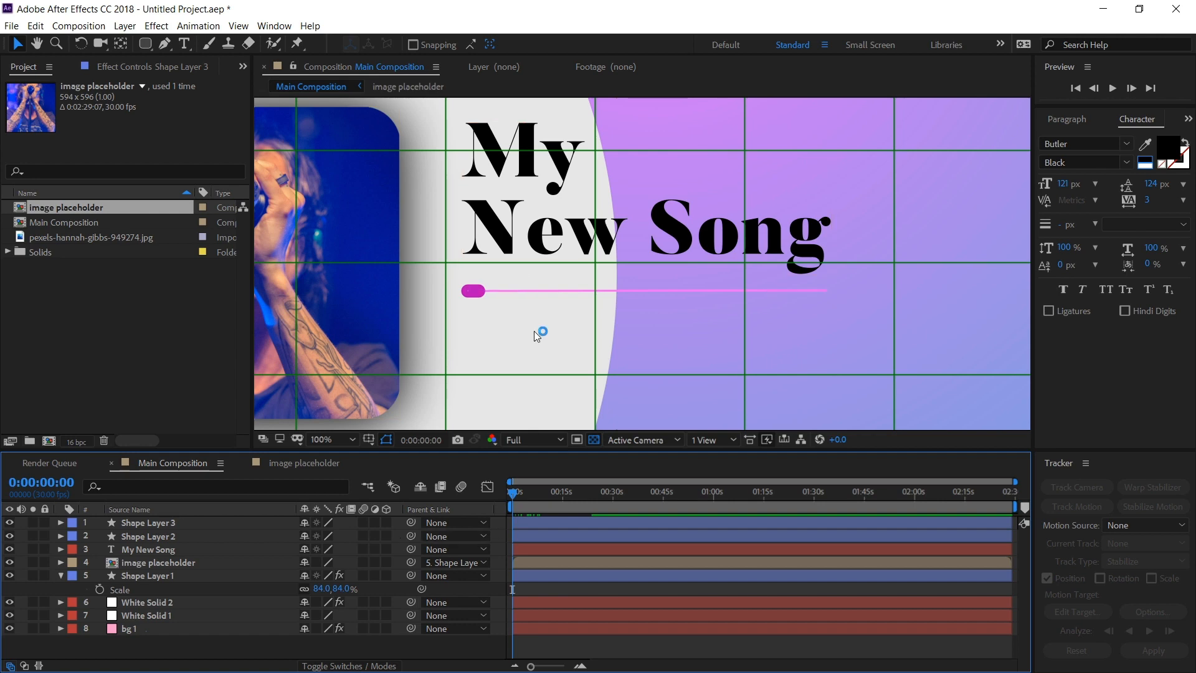
# - Draw a rounded rectangle for a button below the start of the pink progress line, on a new shape layer
pyautogui.scroll(-1, 534, 331)
pyautogui.scroll(1, 739, 306)
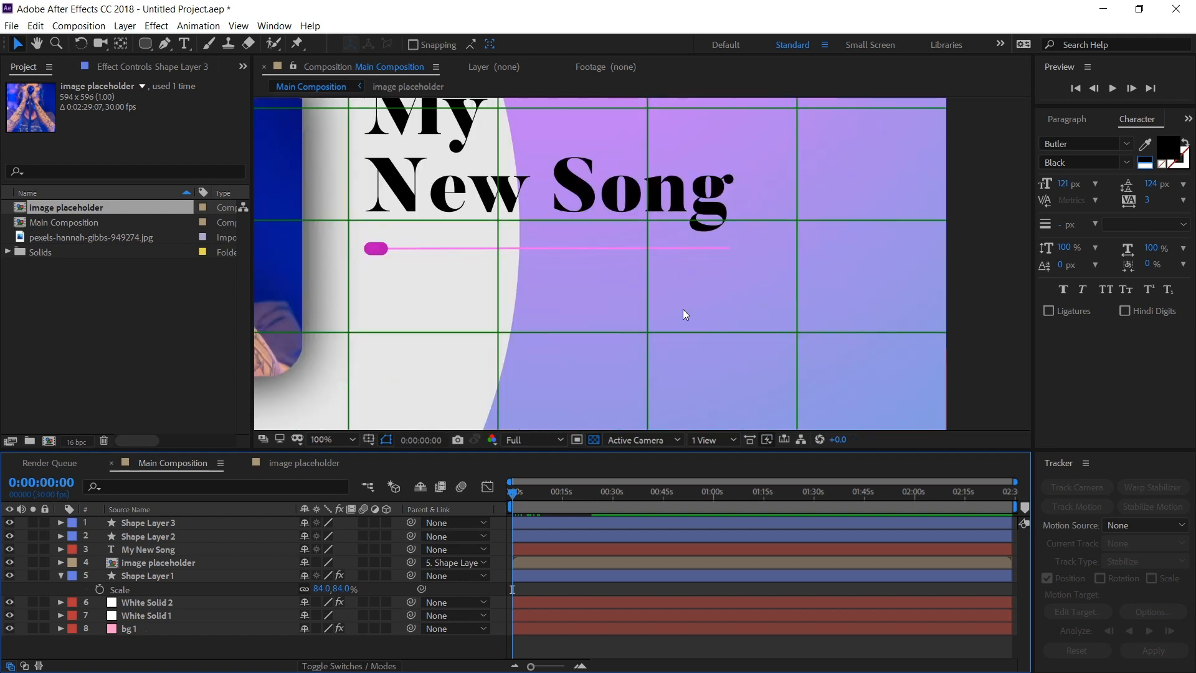
pyautogui.click(79, 331)
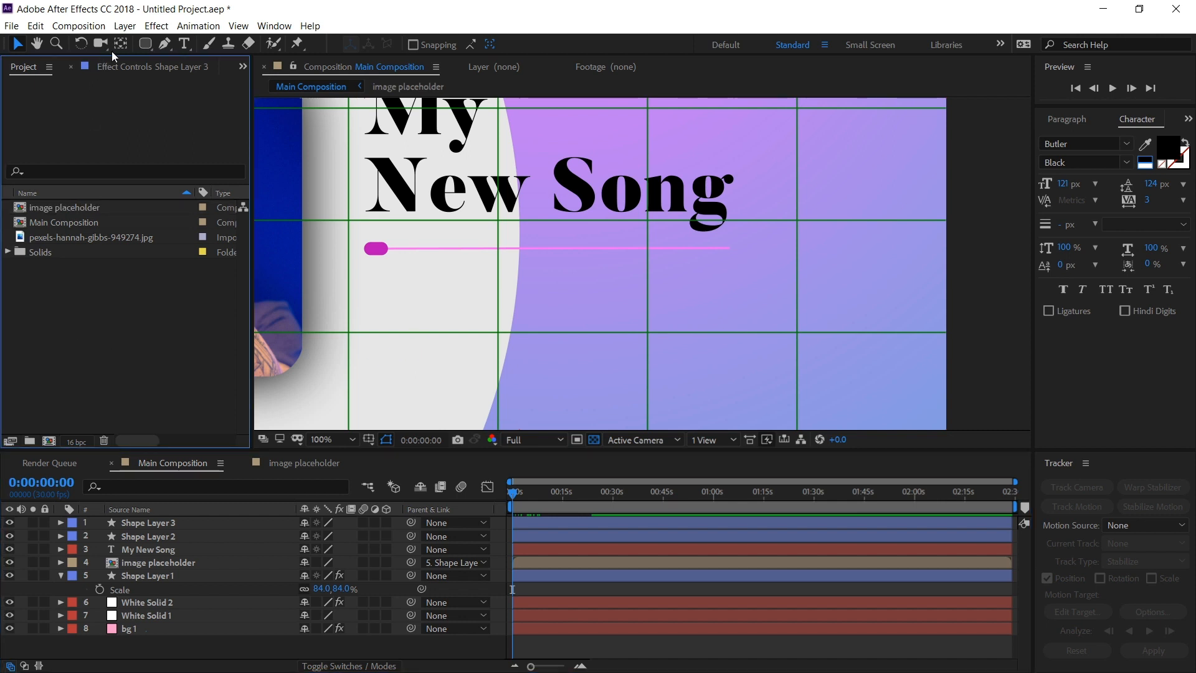
pyautogui.click(147, 45)
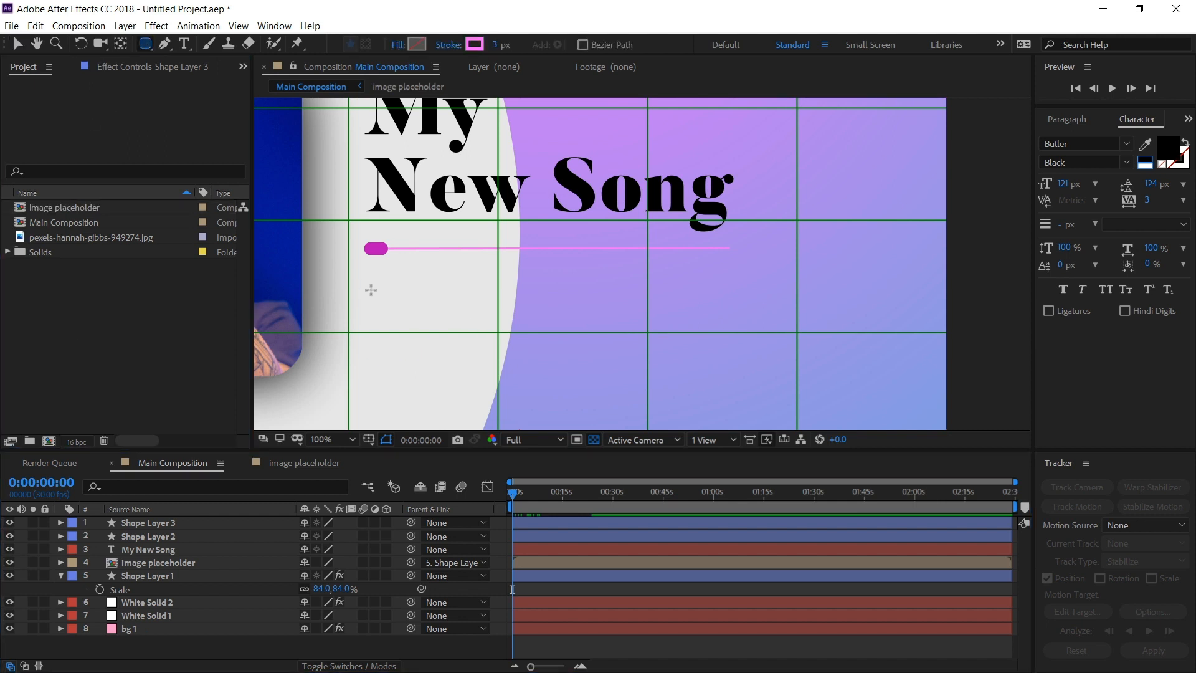
pyautogui.moveTo(374, 291)
pyautogui.mouseDown()
pyautogui.moveTo(569, 347)
pyautogui.moveTo(545, 344)
pyautogui.mouseUp()
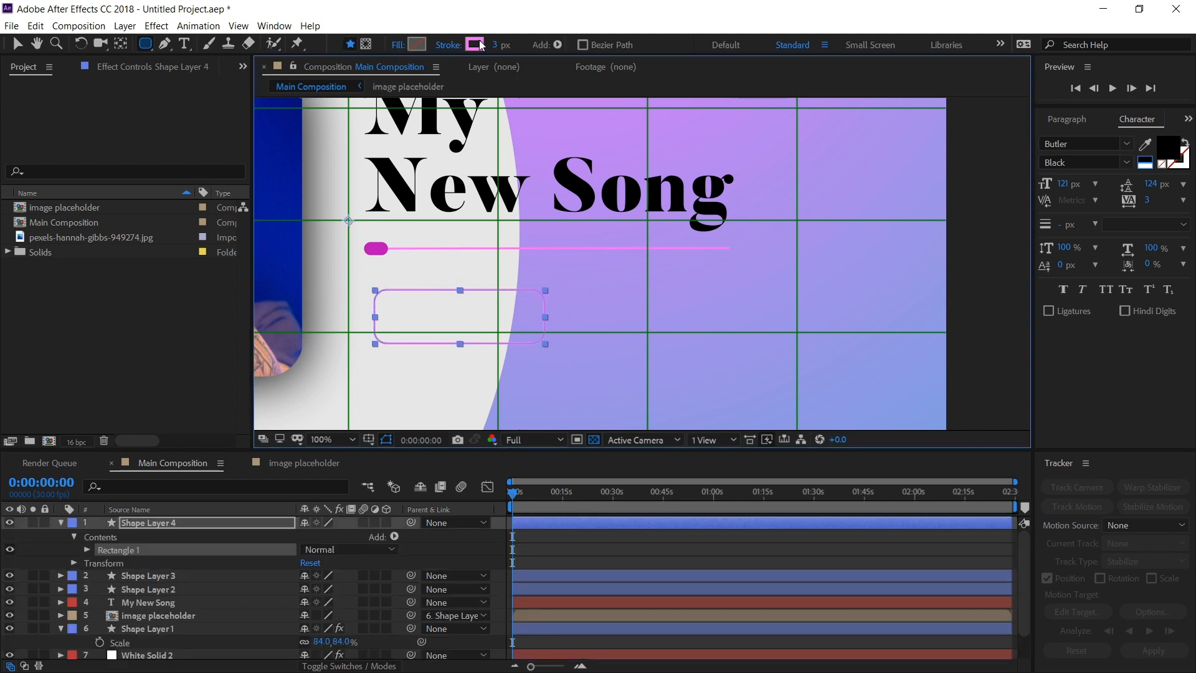
# - Remove the rounded rectangle's stroke and give it a solid black fill
pyautogui.click(452, 45)
pyautogui.click(26, 44)
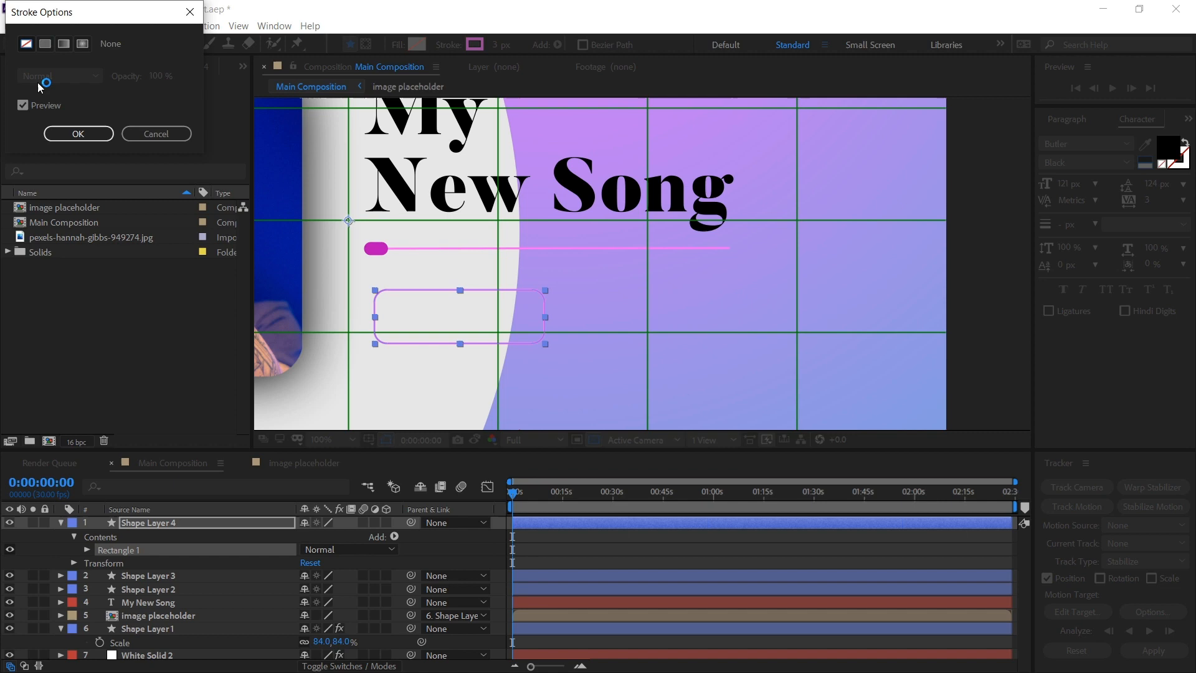
pyautogui.click(74, 134)
pyautogui.click(417, 45)
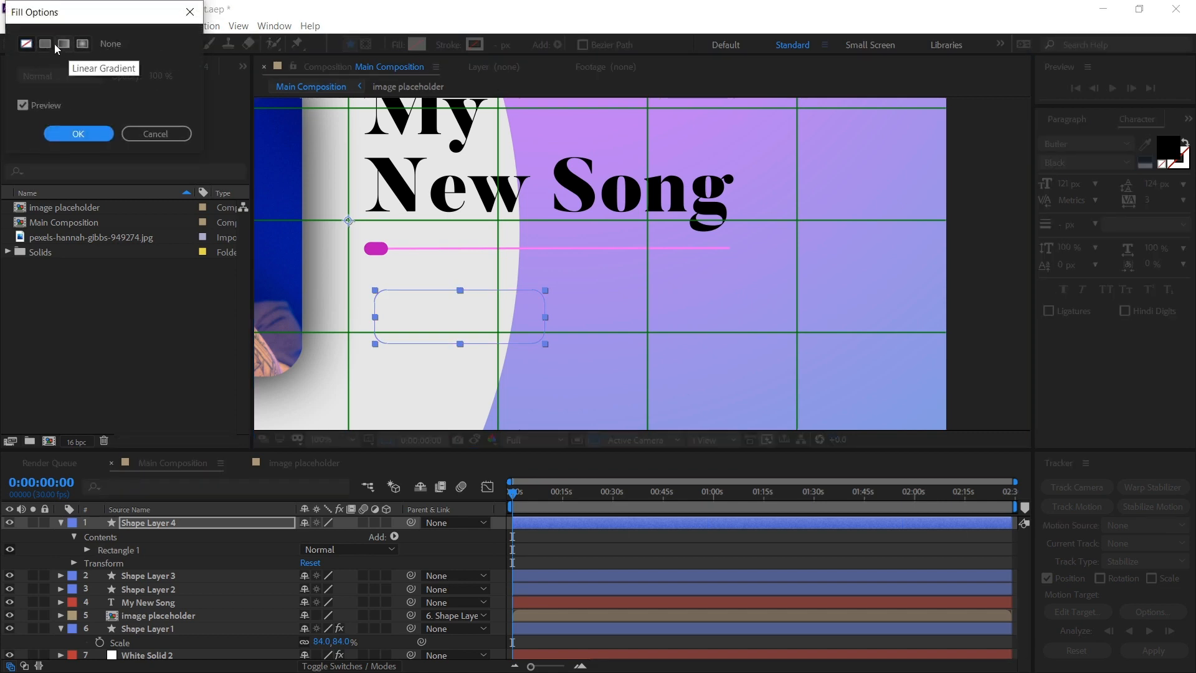
pyautogui.click(45, 43)
pyautogui.click(78, 134)
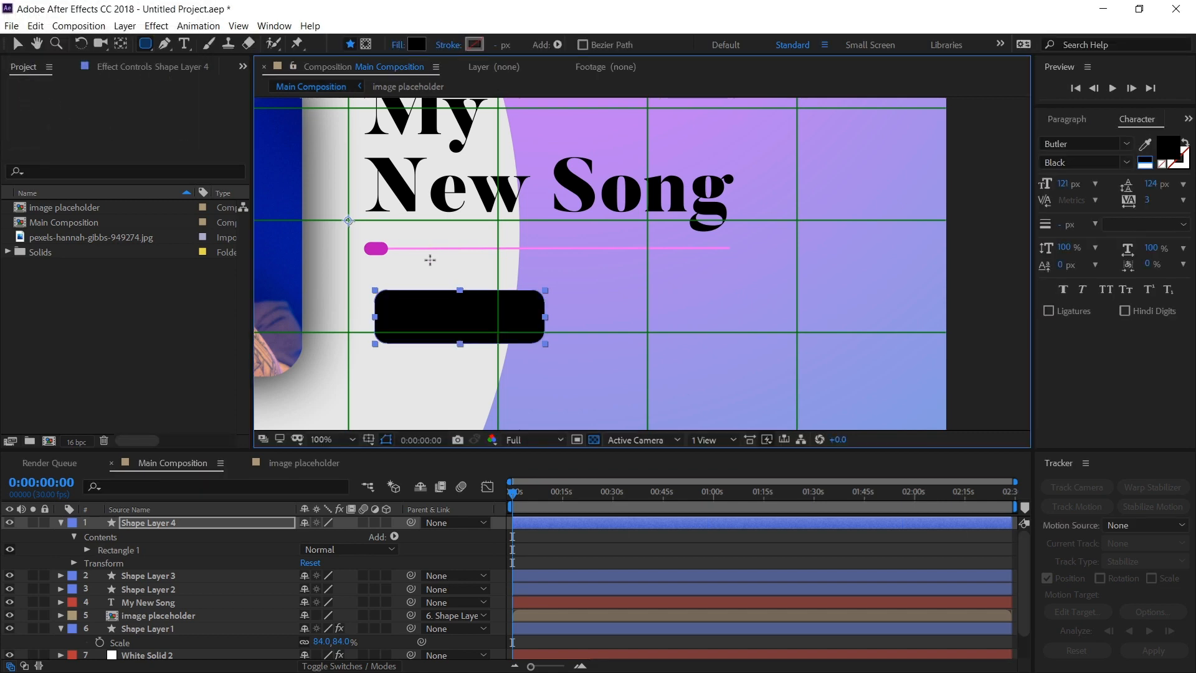
# - Add a text layer reading "Listen on" over the black button
pyautogui.click(166, 527)
pyautogui.press('v')
pyautogui.click(61, 523)
pyautogui.hotkey('ctrl', 't')
pyautogui.scroll(1, 415, 308)
pyautogui.click(398, 306)
pyautogui.write('Listen on')
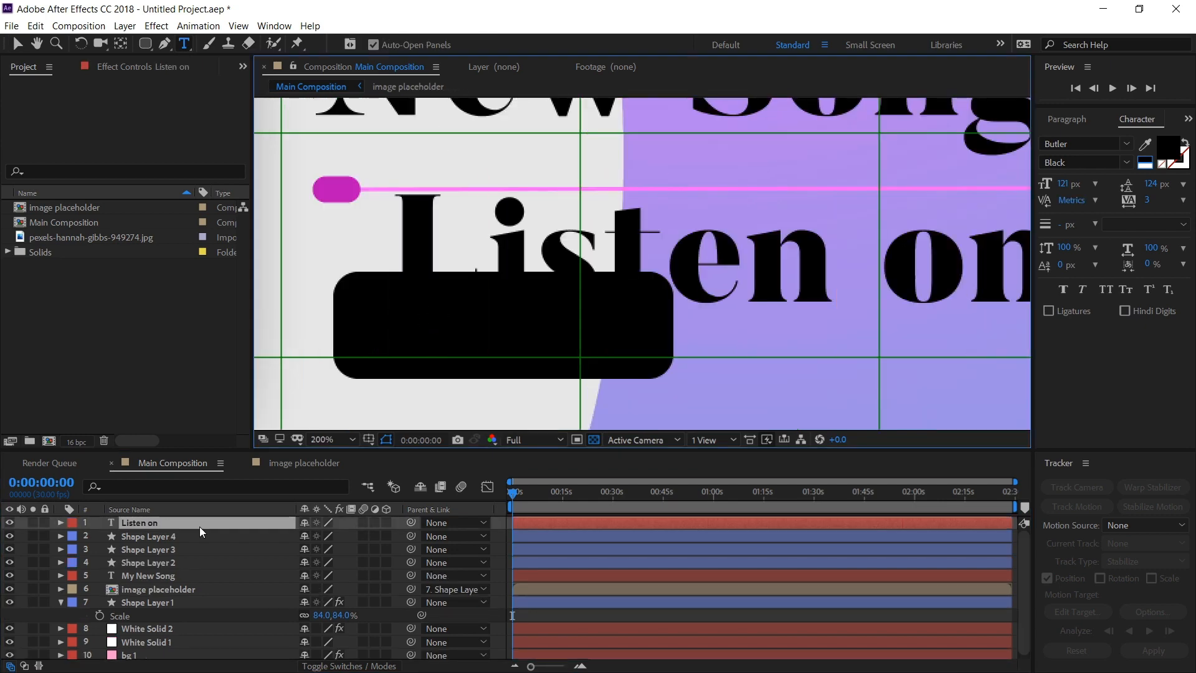
# - Duplicate the "Listen on" text layer and change the copy's text to "Apply Music"
pyautogui.click(200, 525)
pyautogui.hotkey('ctrl', 'd')
pyautogui.doubleClick(152, 522)
pyautogui.write('Apply Music')
# - Set both button text layers to white with a font size of 31 px
pyautogui.keyDown('shift'); pyautogui.click(152, 536); pyautogui.keyUp('shift')
pyautogui.click(1143, 167)
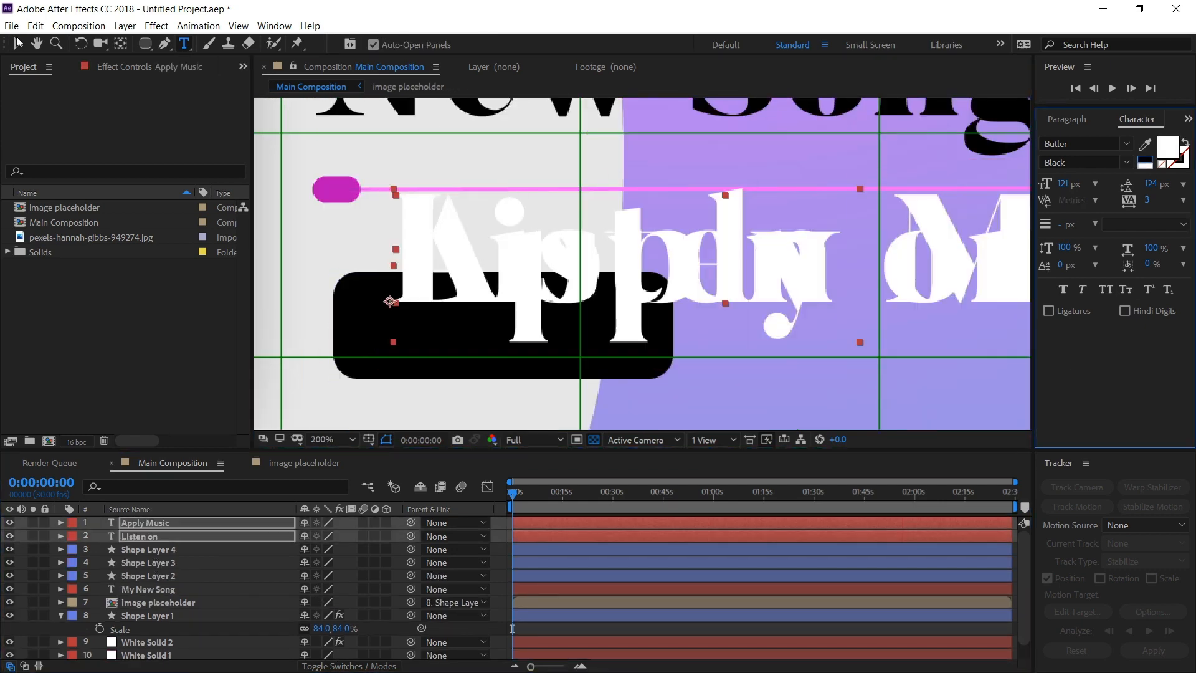
pyautogui.click(17, 44)
pyautogui.moveTo(1064, 184); pyautogui.dragTo(1008, 184)
# - Change the font of the "Listen on" text to Lato Hairline
pyautogui.click(171, 549)
pyautogui.doubleClick(163, 536)
pyautogui.click(1126, 144)
pyautogui.click(1081, 267)
pyautogui.click(18, 43)
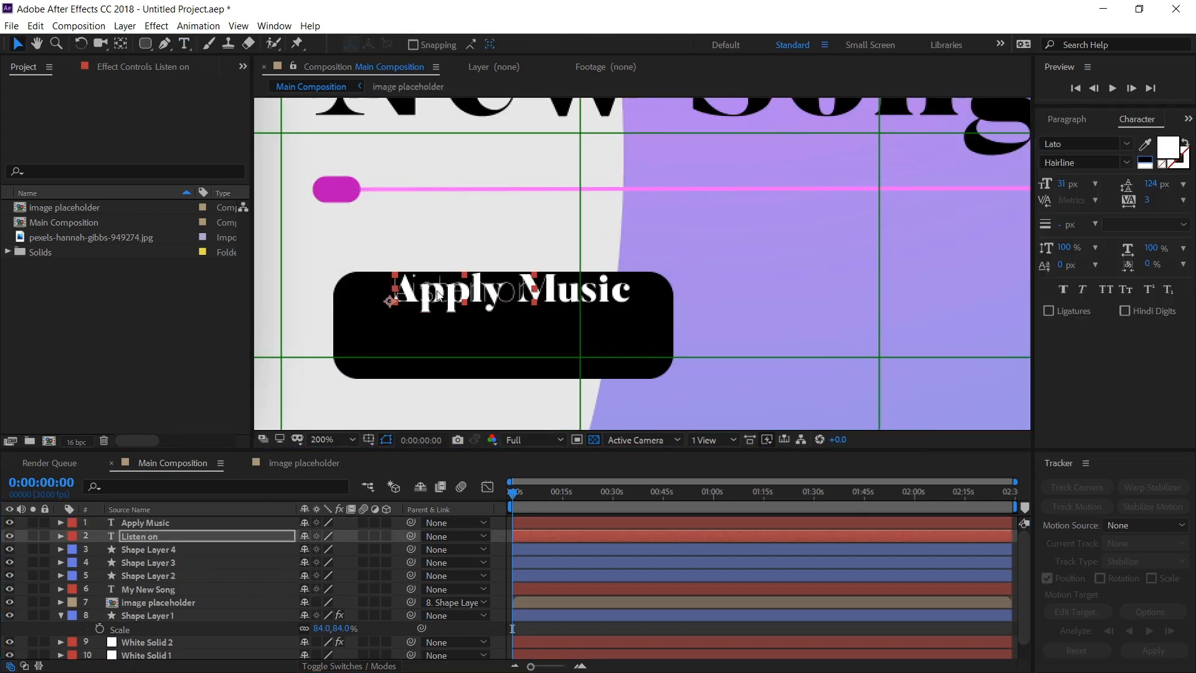
# - Arrange the two texts inside the black button with "Listen on" directly above "Apply Music"
pyautogui.scroll(1, 438, 295)
pyautogui.moveTo(438, 296); pyautogui.dragTo(435, 392)
pyautogui.moveTo(599, 381); pyautogui.dragTo(618, 331)
pyautogui.moveTo(489, 240); pyautogui.dragTo(535, 270)
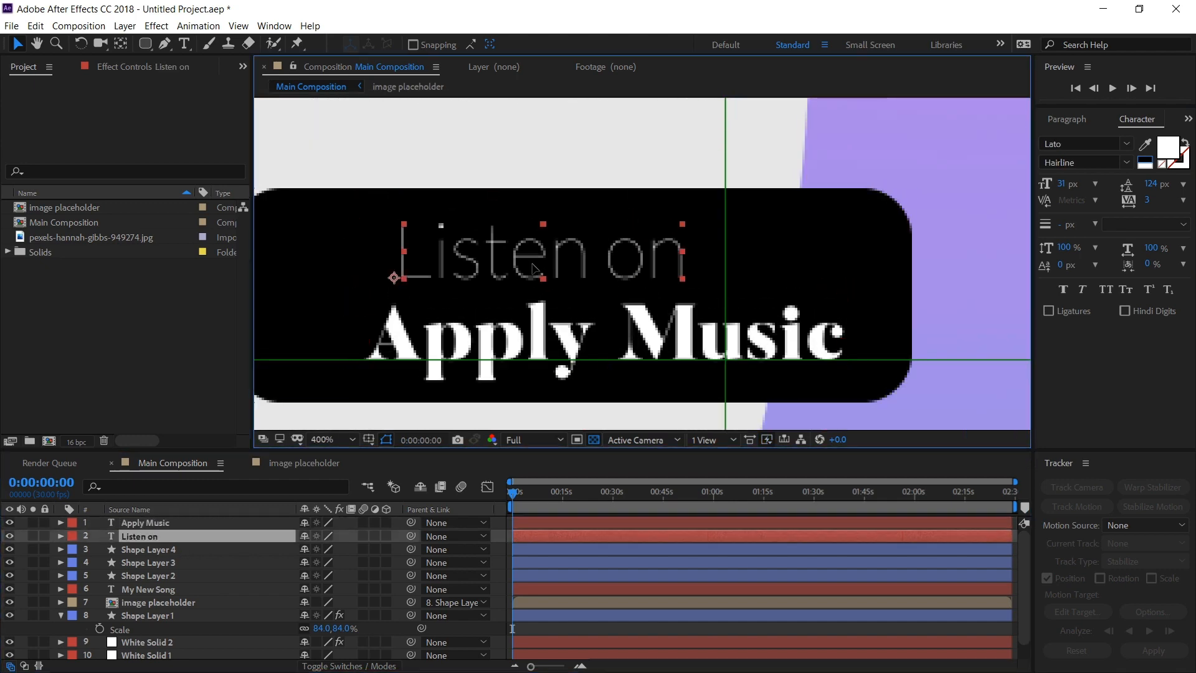
# - Pre-compose Shape Layer 4 with the "Listen on" and "Apply Music" text layers as "button 1"
pyautogui.click(148, 549)
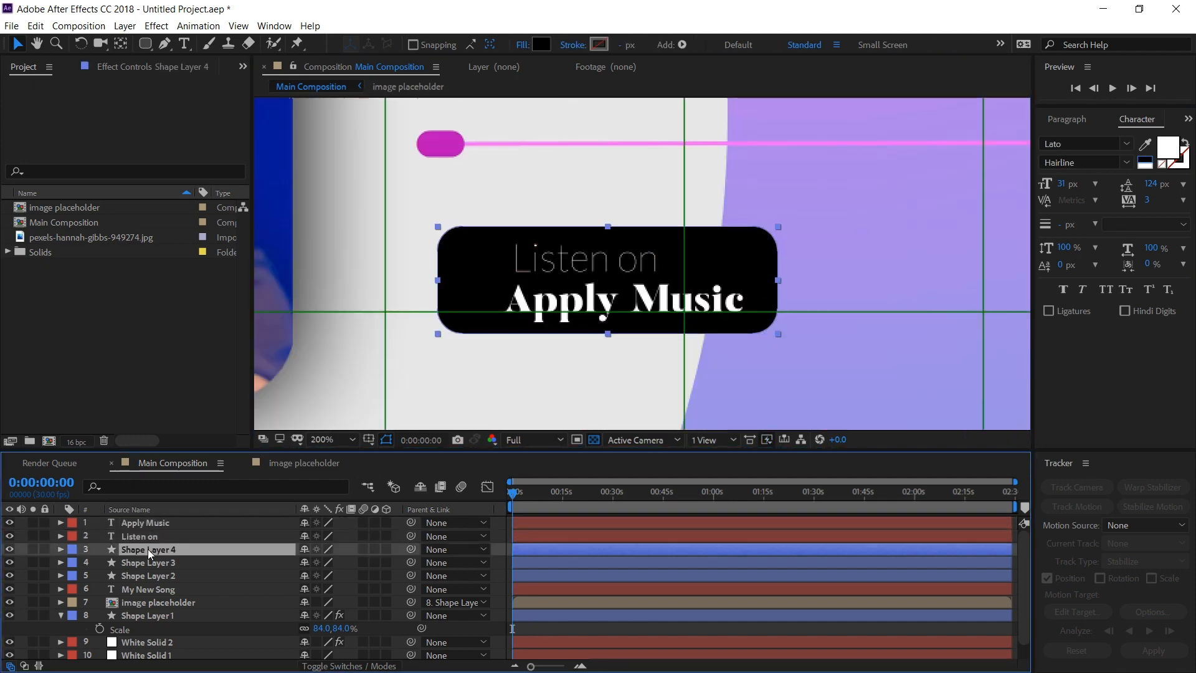
pyautogui.keyDown('shift'); pyautogui.click(129, 522); pyautogui.keyUp('shift')
pyautogui.hotkey('ctrl', 'shift', 'c')
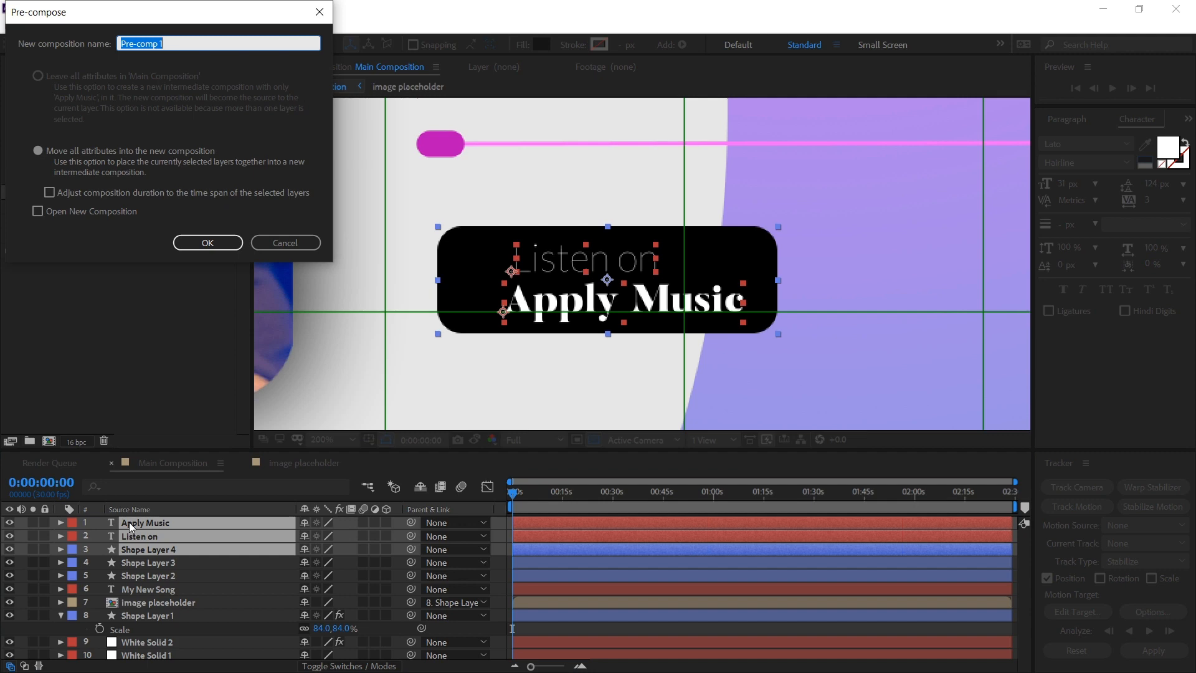
pyautogui.write('button 1')
pyautogui.press('Return')
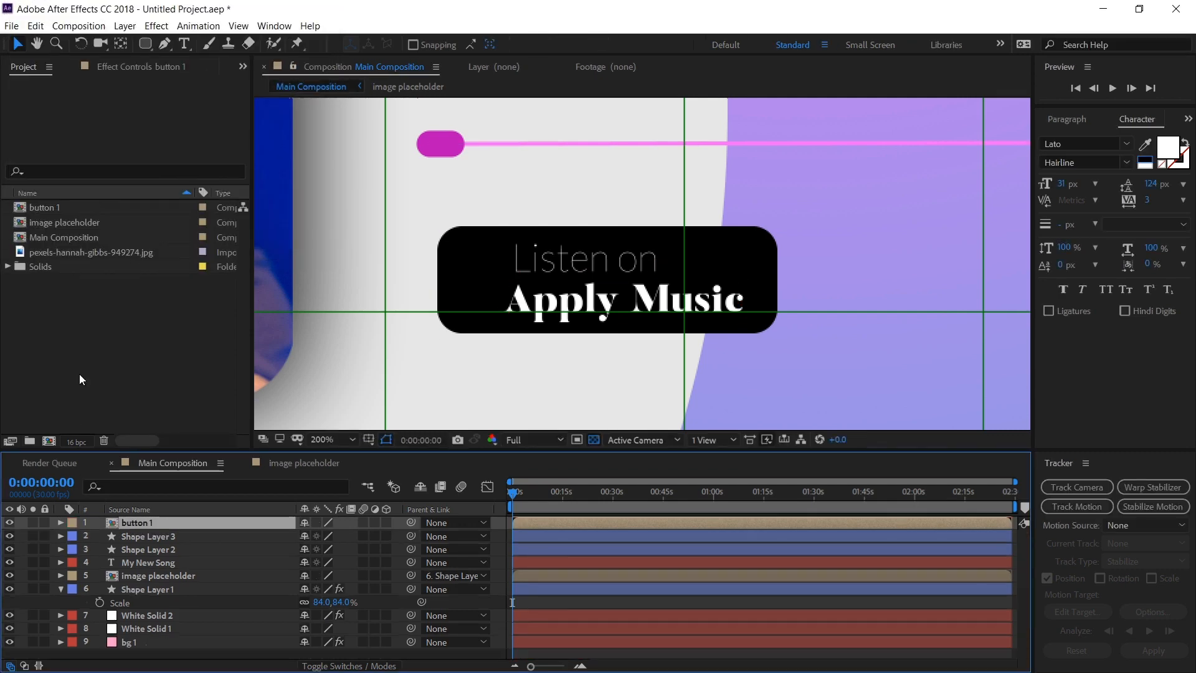
# - Duplicate the button 1 composition and add the button 2 copy to Main Composition above the button 1 layer
pyautogui.click(43, 207)
pyautogui.click(36, 26)
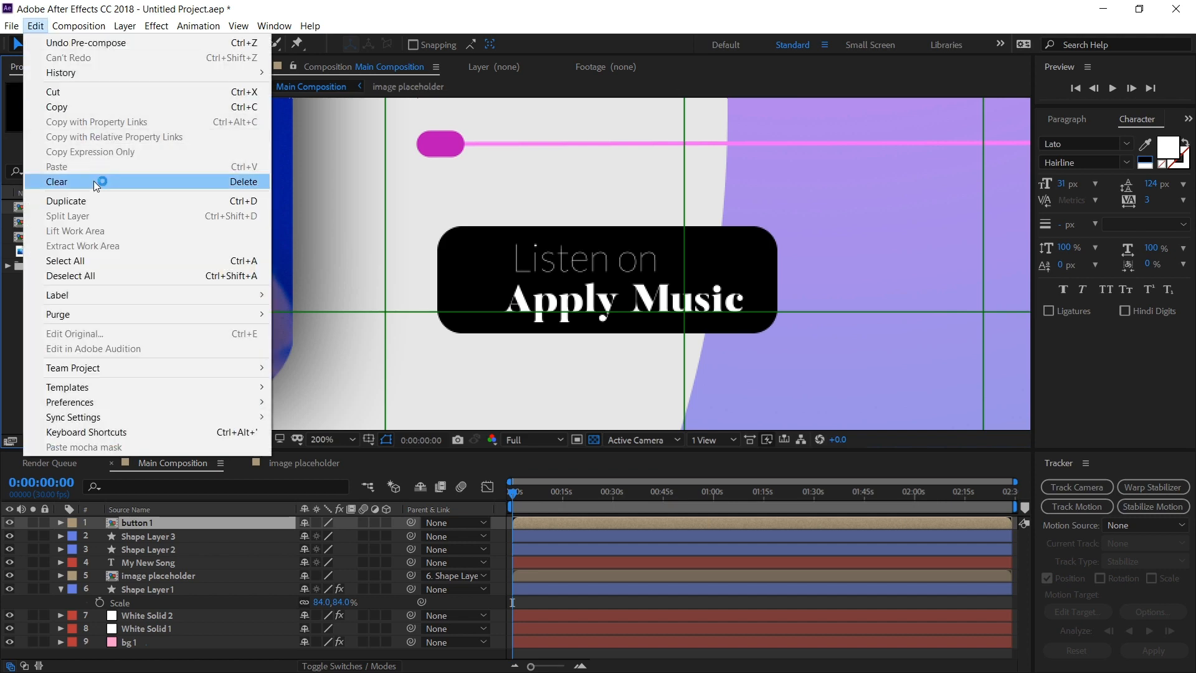
pyautogui.click(95, 201)
pyautogui.moveTo(47, 222); pyautogui.dragTo(192, 522)
pyautogui.press(',')
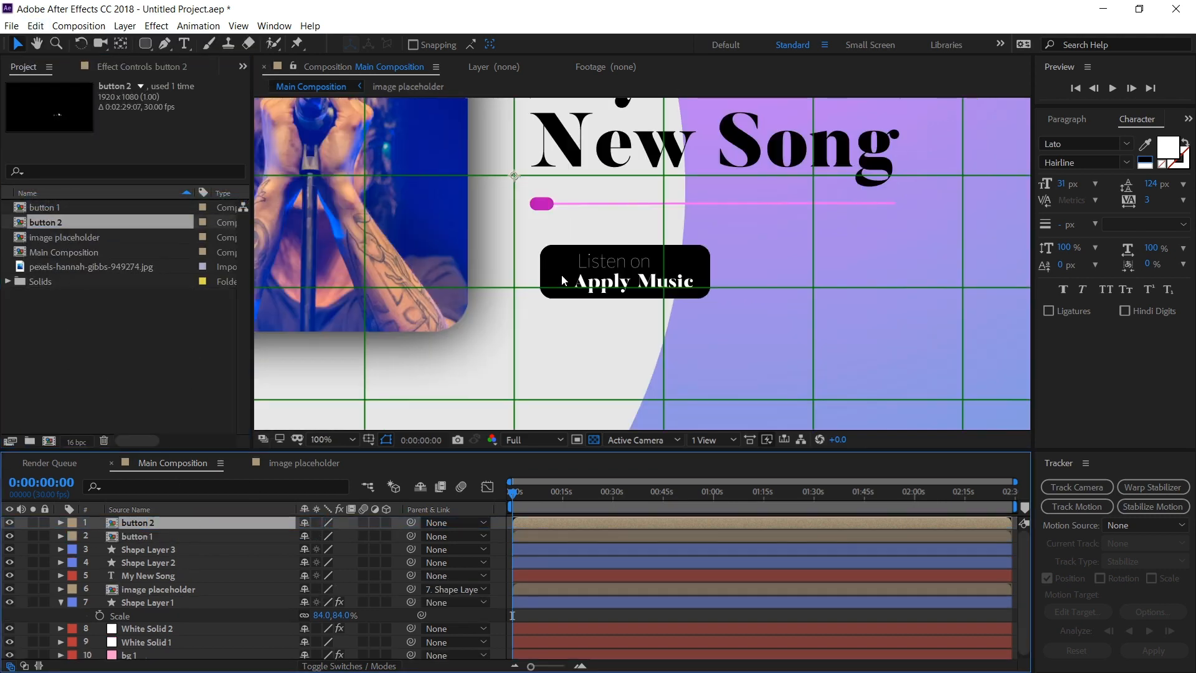
# - Place the button 2 layer to the right of the first button, then shift both buttons slightly left
pyautogui.moveTo(597, 282); pyautogui.dragTo(759, 282)
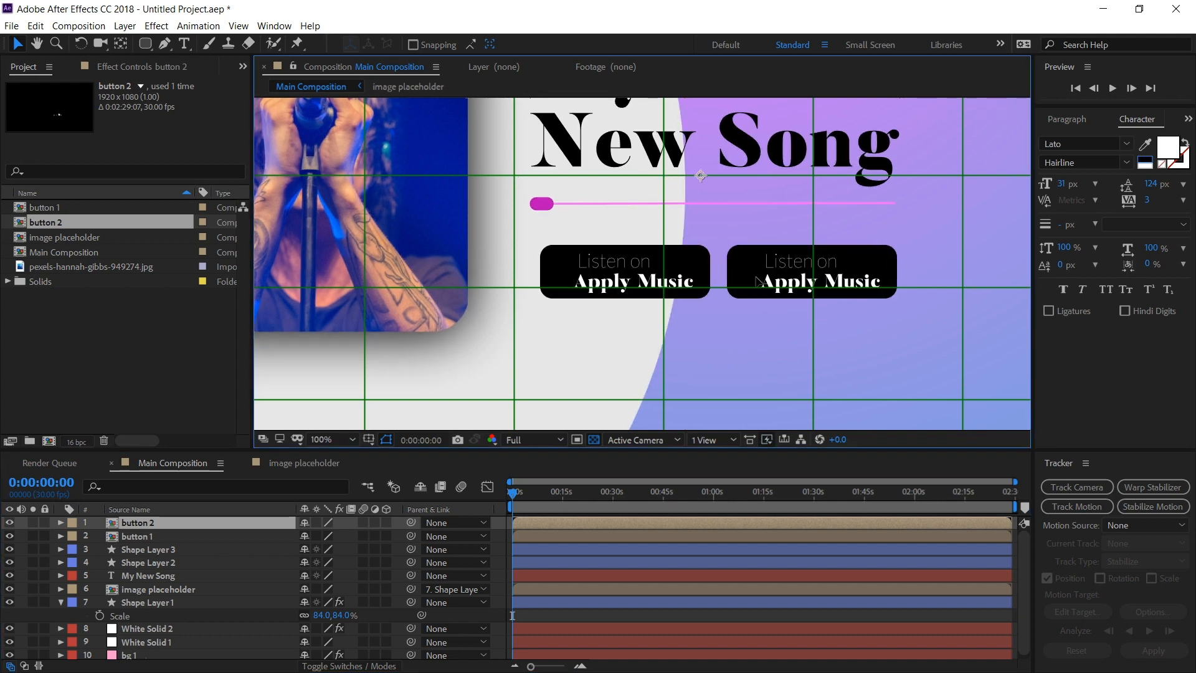
pyautogui.keyDown('shift'); pyautogui.click(186, 537); pyautogui.keyUp('shift')
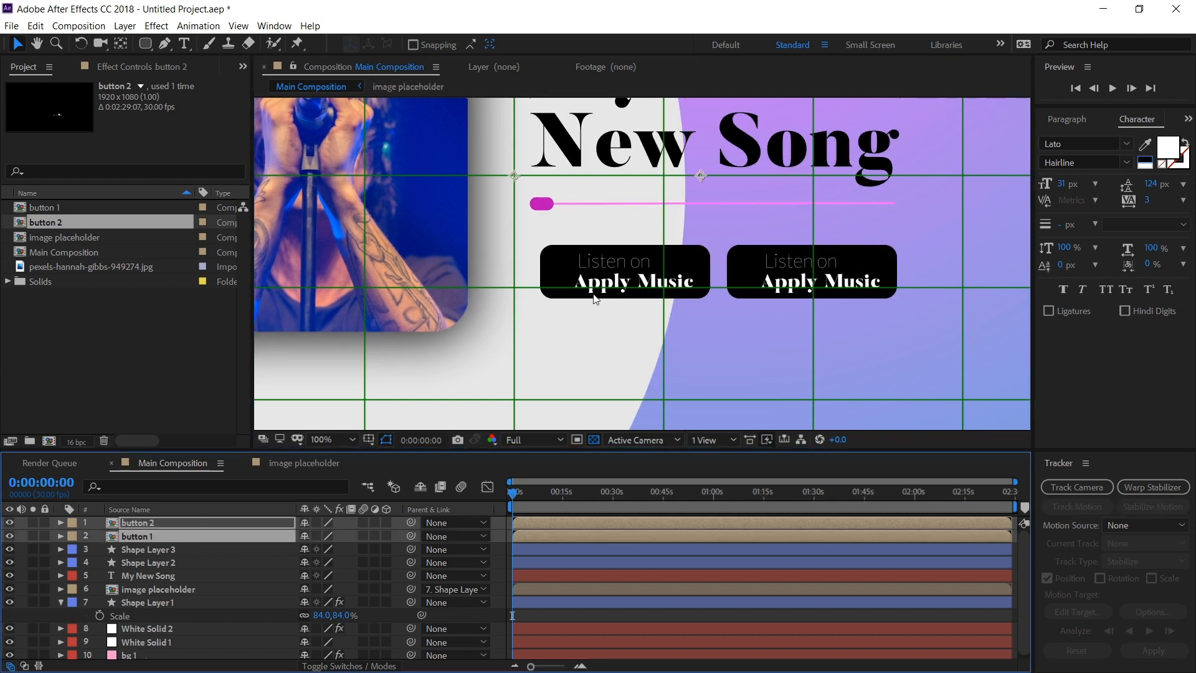
pyautogui.moveTo(603, 285); pyautogui.dragTo(598, 285)
# - Change the "Apply Music" text inside the button 2 composition to "Spotify"
pyautogui.doubleClick(744, 280)
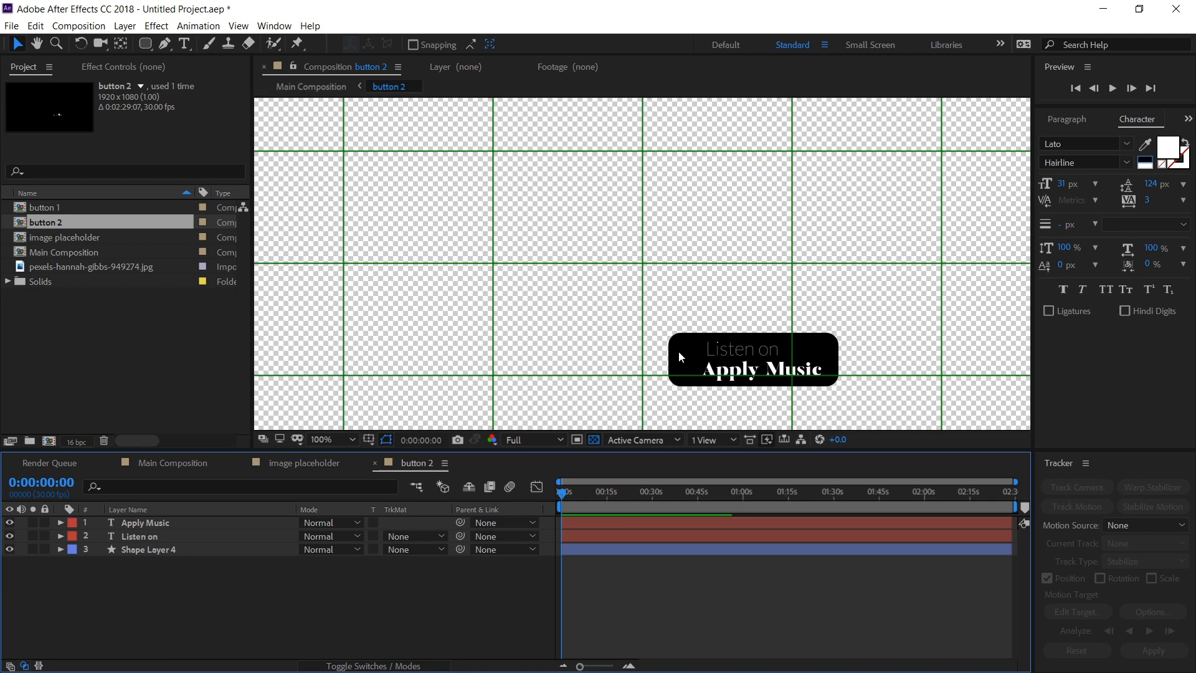
pyautogui.doubleClick(760, 369)
pyautogui.write('Spotify')
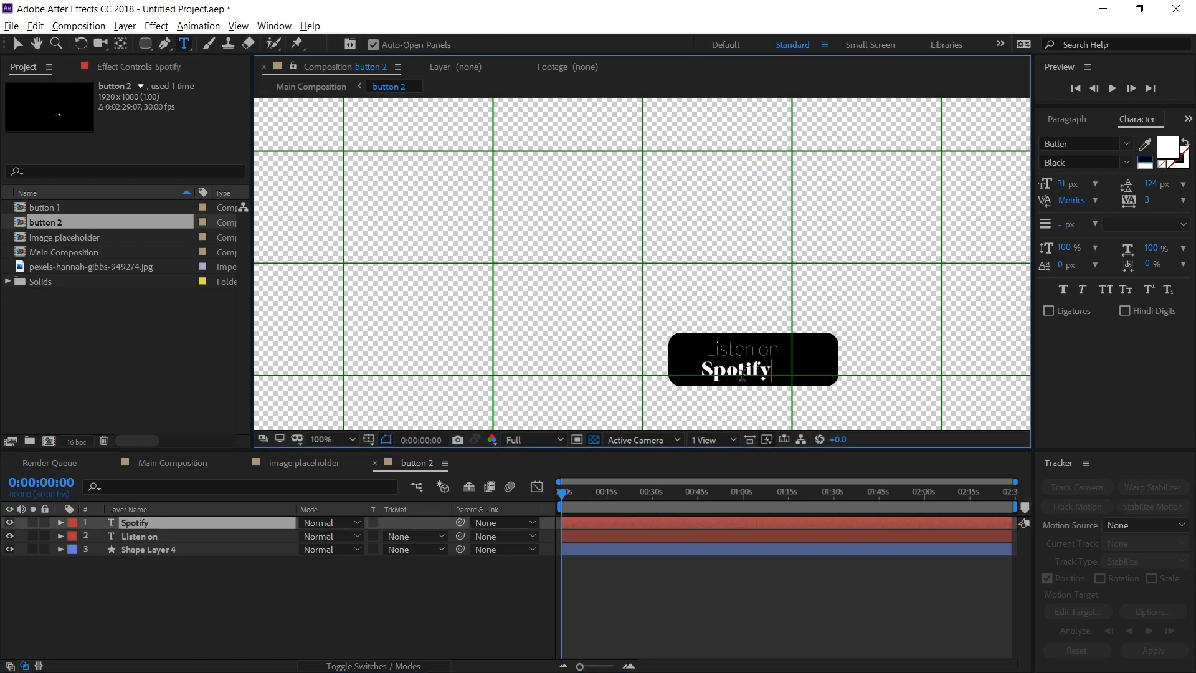
pyautogui.scroll(1, 741, 375)
pyautogui.click(18, 46)
pyautogui.scroll(2, 723, 371)
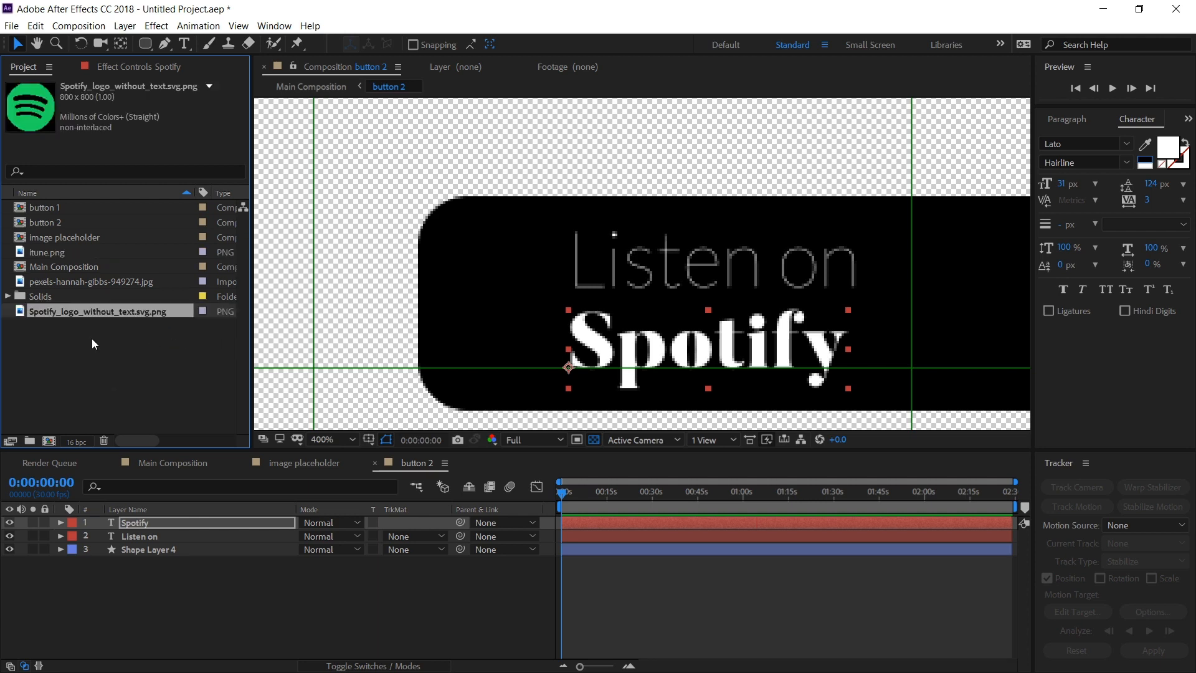
# - Add Spotify_logo_without_text.svg.png as the top layer of button 2, scaled to 6% and placed beside the text inside the black button
pyautogui.click(92, 338)
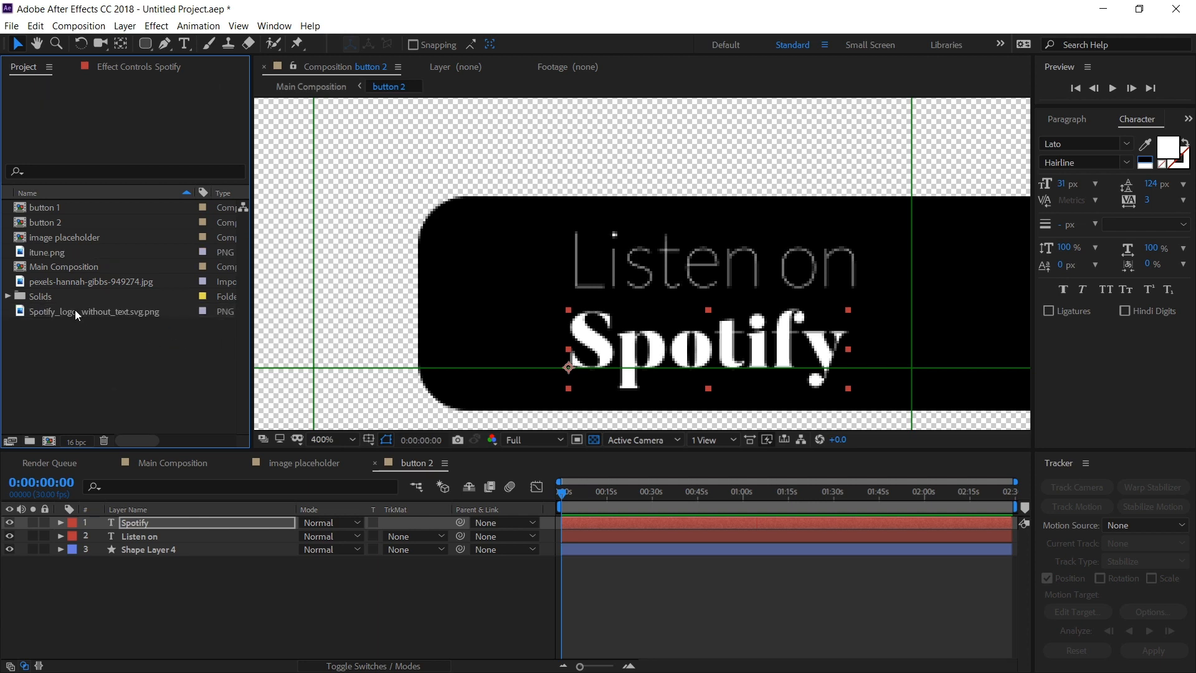
pyautogui.moveTo(76, 309); pyautogui.dragTo(162, 525)
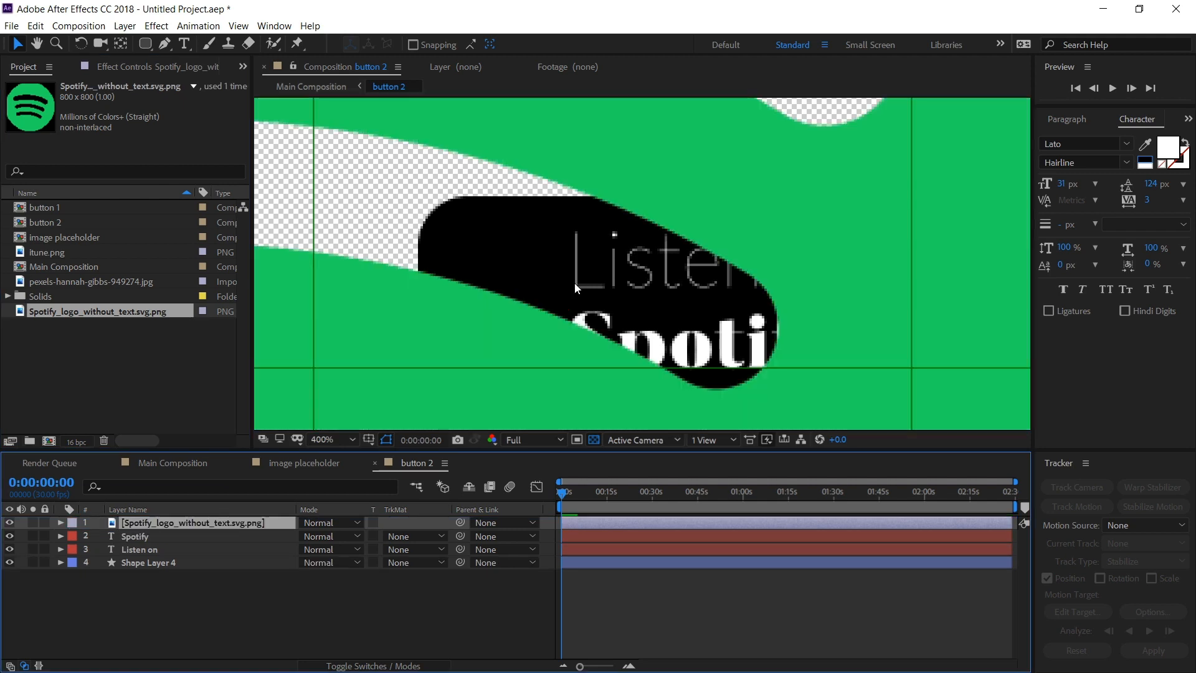
pyautogui.scroll(-1, 575, 288)
pyautogui.press('s')
pyautogui.moveTo(341, 537); pyautogui.dragTo(288, 537)
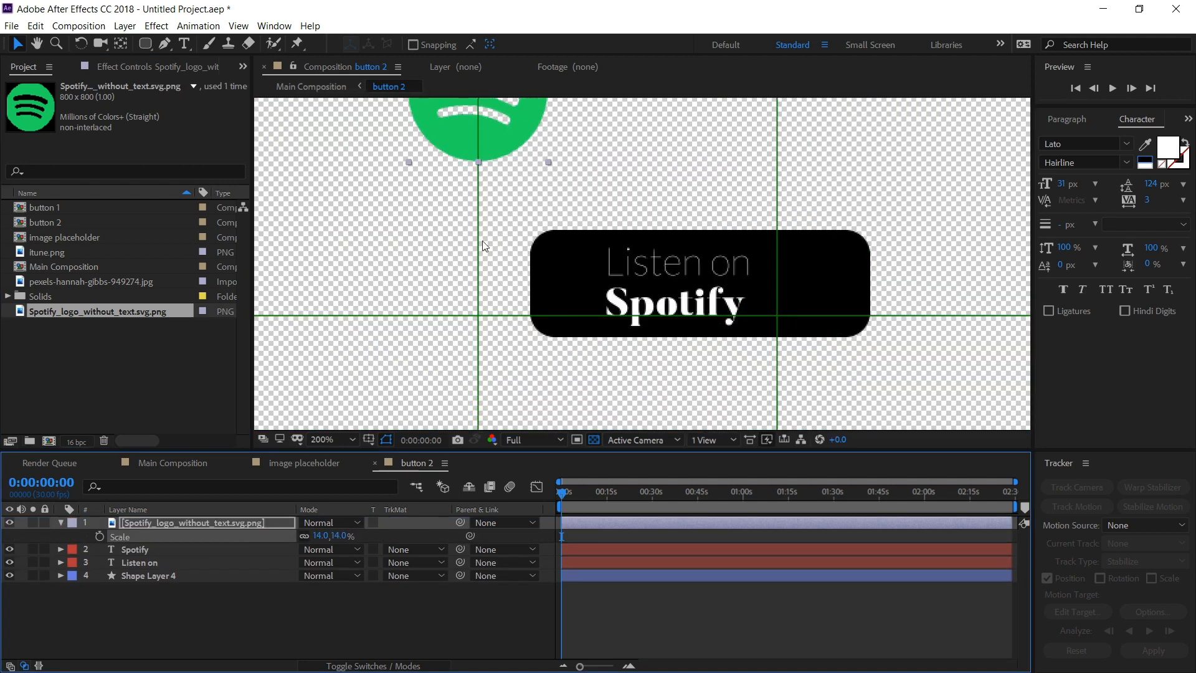
pyautogui.moveTo(497, 122); pyautogui.dragTo(584, 307)
pyautogui.scroll(1, 583, 307)
pyautogui.moveTo(342, 536); pyautogui.dragTo(337, 536)
pyautogui.moveTo(573, 250)
pyautogui.mouseDown()
pyautogui.moveTo(577, 281)
pyautogui.moveTo(575, 265)
pyautogui.mouseUp()
# - Add itune.png to the button 1 composition as its top layer
pyautogui.doubleClick(47, 209)
pyautogui.moveTo(99, 282); pyautogui.dragTo(139, 387)
pyautogui.click(48, 253)
pyautogui.scroll(-2, 764, 385)
pyautogui.scroll(2, 764, 385)
pyautogui.moveTo(49, 253); pyautogui.dragTo(146, 519)
# - Scale the itune.png layer to 5% and position it inside the black button to the left of the "Apply Music" text
pyautogui.press('s')
pyautogui.moveTo(342, 536)
pyautogui.mouseDown()
pyautogui.moveTo(301, 537)
pyautogui.moveTo(320, 536)
pyautogui.mouseUp()
pyautogui.scroll(-2, 645, 268)
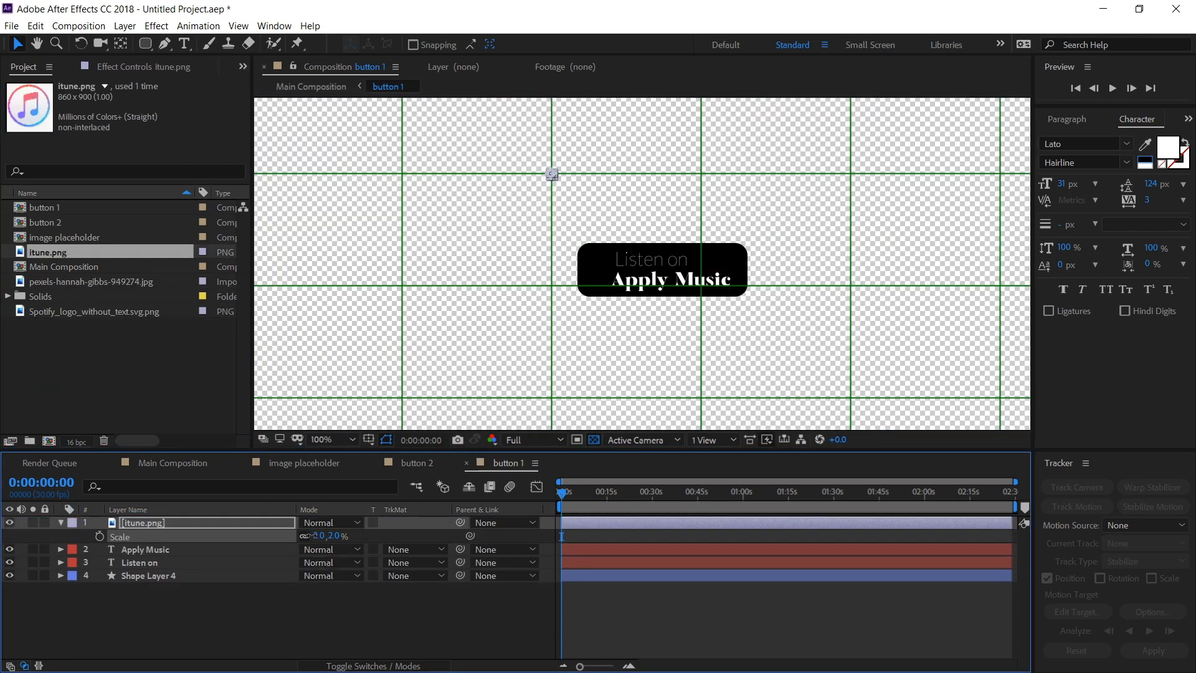
pyautogui.moveTo(555, 172); pyautogui.dragTo(610, 291)
pyautogui.scroll(2, 610, 290)
pyautogui.moveTo(336, 537); pyautogui.dragTo(323, 536)
pyautogui.moveTo(591, 261); pyautogui.dragTo(580, 256)
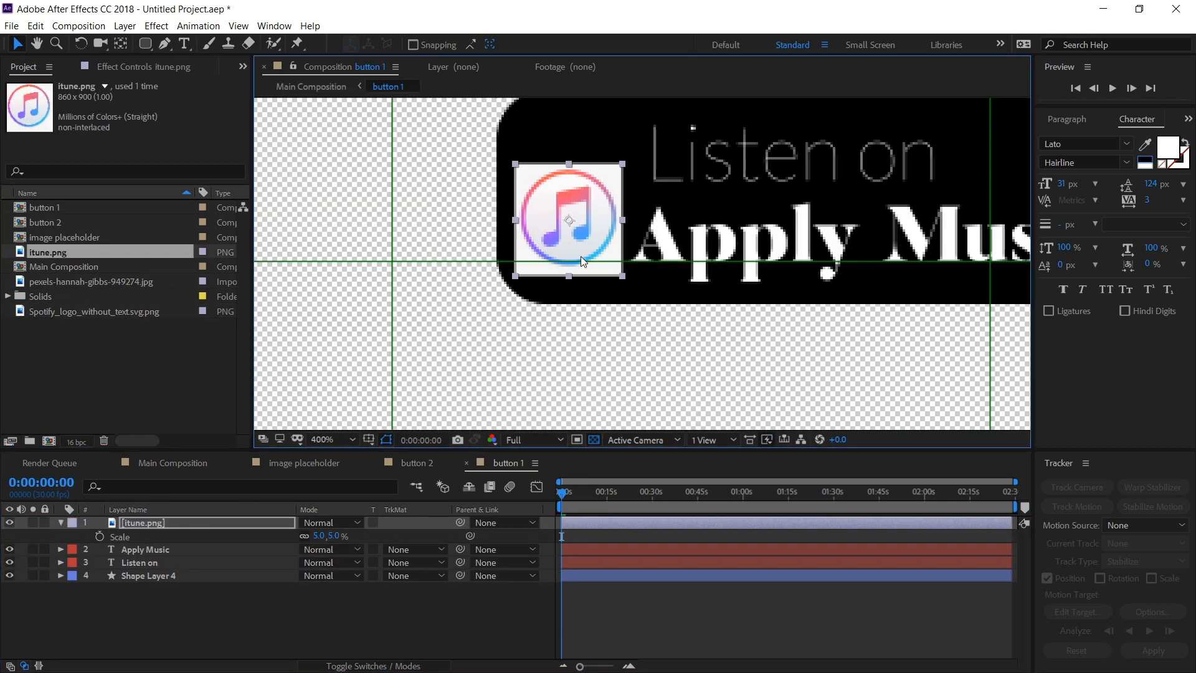
# - Mask the itune.png layer with an ellipse fitted around its circular logo to hide the white square background
pyautogui.click(147, 45)
pyautogui.moveTo(150, 47); pyautogui.dragTo(185, 78)
pyautogui.scroll(1, 613, 222)
pyautogui.moveTo(424, 111)
pyautogui.mouseDown()
pyautogui.moveTo(620, 305)
pyautogui.moveTo(610, 296)
pyautogui.mouseUp()
pyautogui.press('v')
pyautogui.moveTo(610, 203); pyautogui.dragTo(620, 211)
pyautogui.doubleClick(619, 210)
pyautogui.click(399, 626)
pyautogui.scroll(-1, 642, 264)
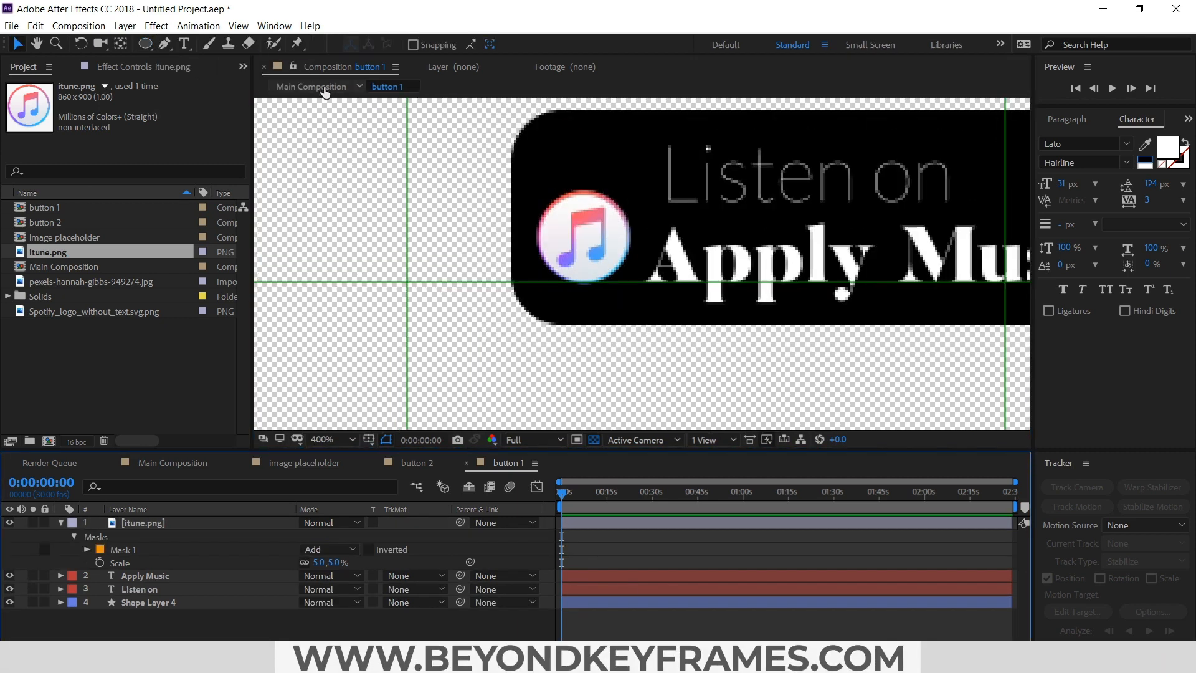
# - Set the scale of the masked itune.png layer in button 1 to 7%
pyautogui.click(320, 88)
pyautogui.click(384, 86)
pyautogui.click(227, 523)
pyautogui.click(336, 563)
pyautogui.write('7')
pyautogui.press('Return')
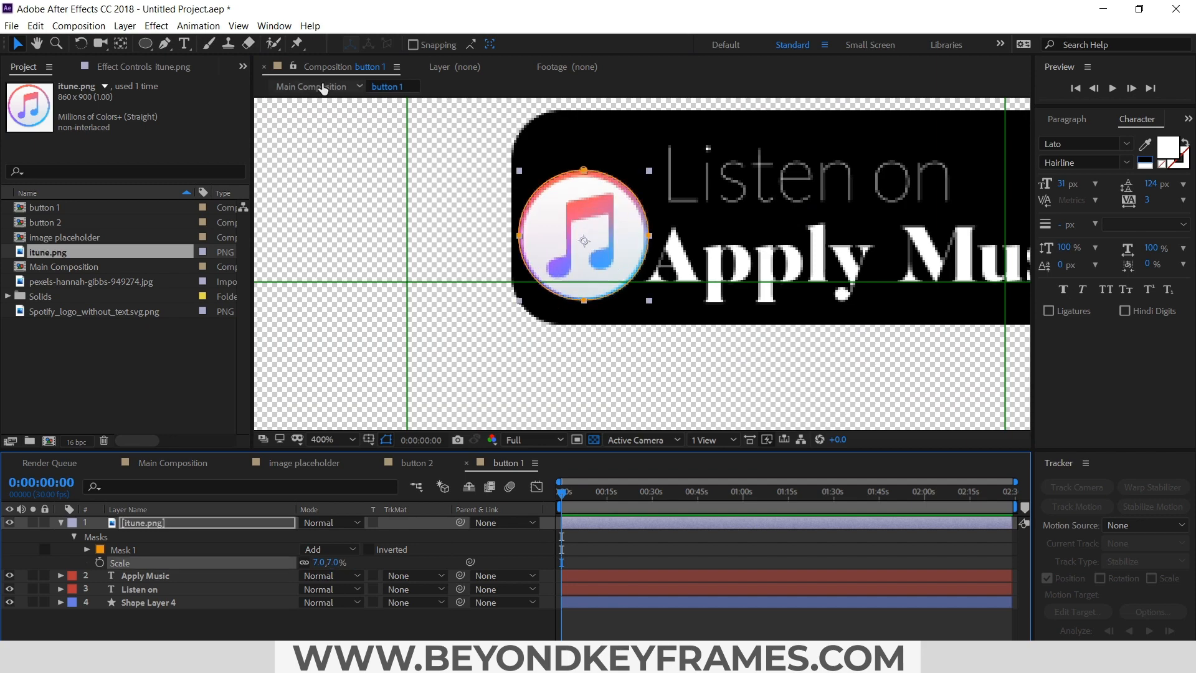
# - Return to Main Composition and hide the grid overlay
pyautogui.click(322, 88)
pyautogui.click(620, 617)
pyautogui.hotkey('ctrl', "'")
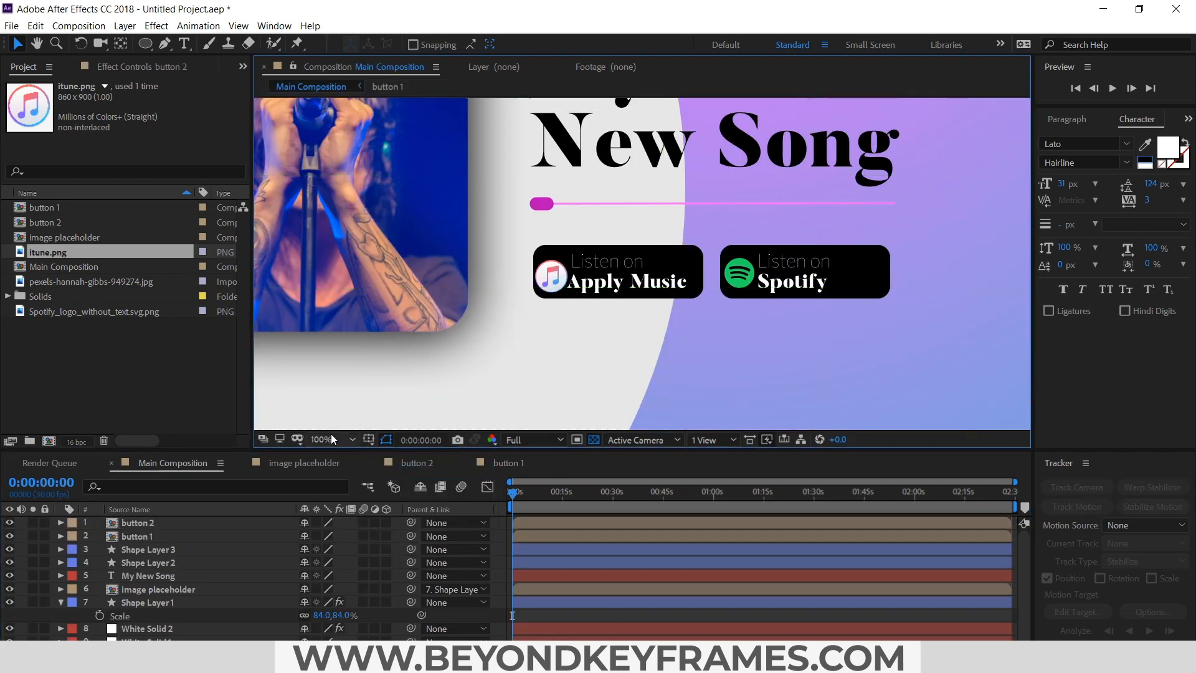
# - Adjust the iTunes logo's position in button 1 and move both text layers right to leave space beside the logo
pyautogui.click(382, 88)
pyautogui.moveTo(577, 257); pyautogui.dragTo(593, 252)
pyautogui.click(144, 577)
pyautogui.keyDown('shift'); pyautogui.click(145, 589); pyautogui.keyUp('shift')
pyautogui.moveTo(729, 264); pyautogui.dragTo(773, 263)
# - Nudge the Spotify logo right in button 2, move its two text layers right as well, and return to Main Composition
pyautogui.click(424, 463)
pyautogui.moveTo(560, 267); pyautogui.dragTo(566, 267)
pyautogui.click(143, 549)
pyautogui.keyDown('shift'); pyautogui.click(143, 563); pyautogui.keyUp('shift')
pyautogui.moveTo(688, 304); pyautogui.dragTo(706, 304)
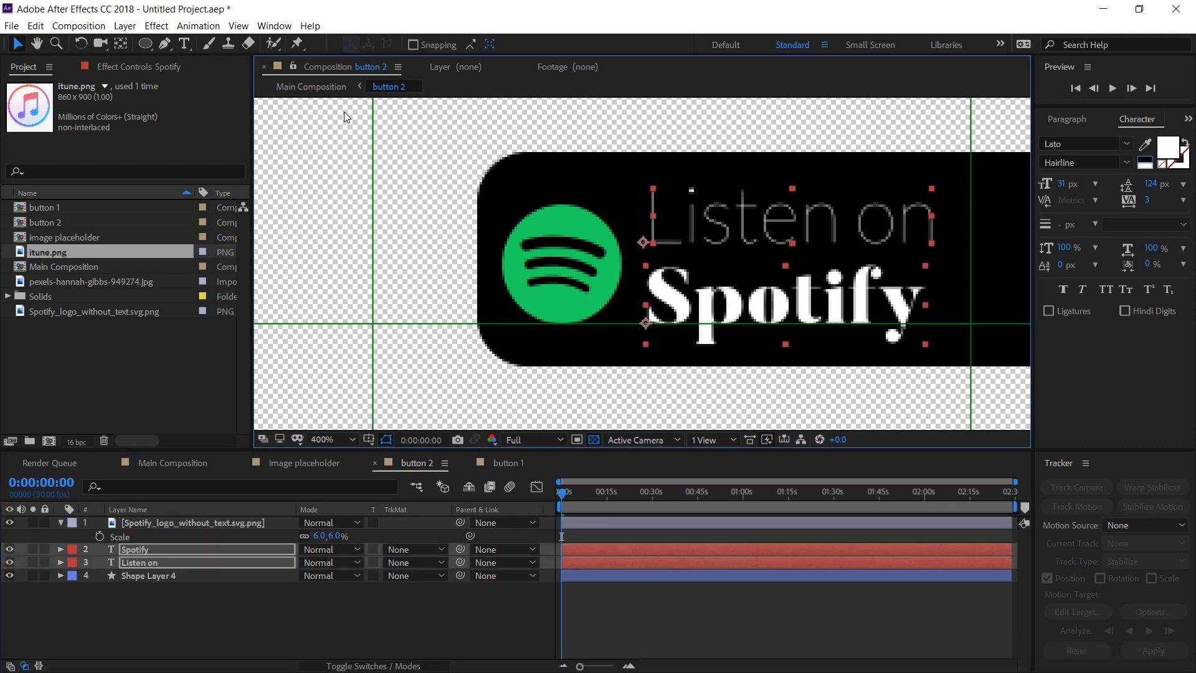
pyautogui.click(315, 88)
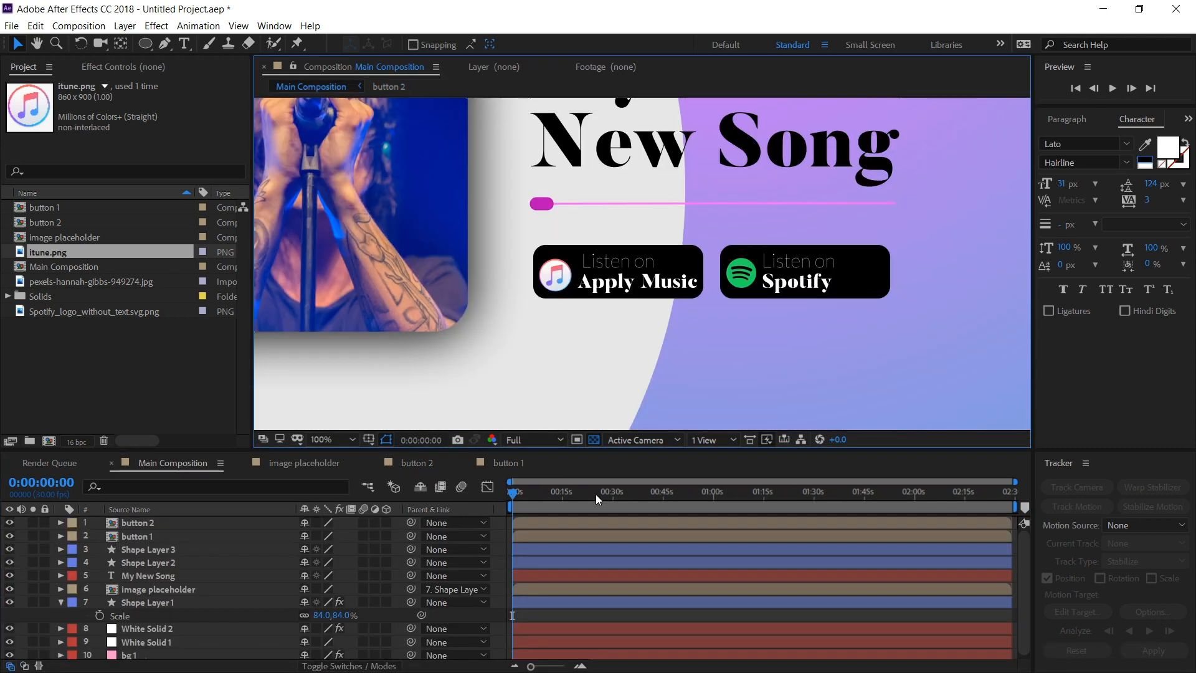
# - Collapse the Shape Layer 1 properties in the Main Composition timeline
pyautogui.click(344, 440)
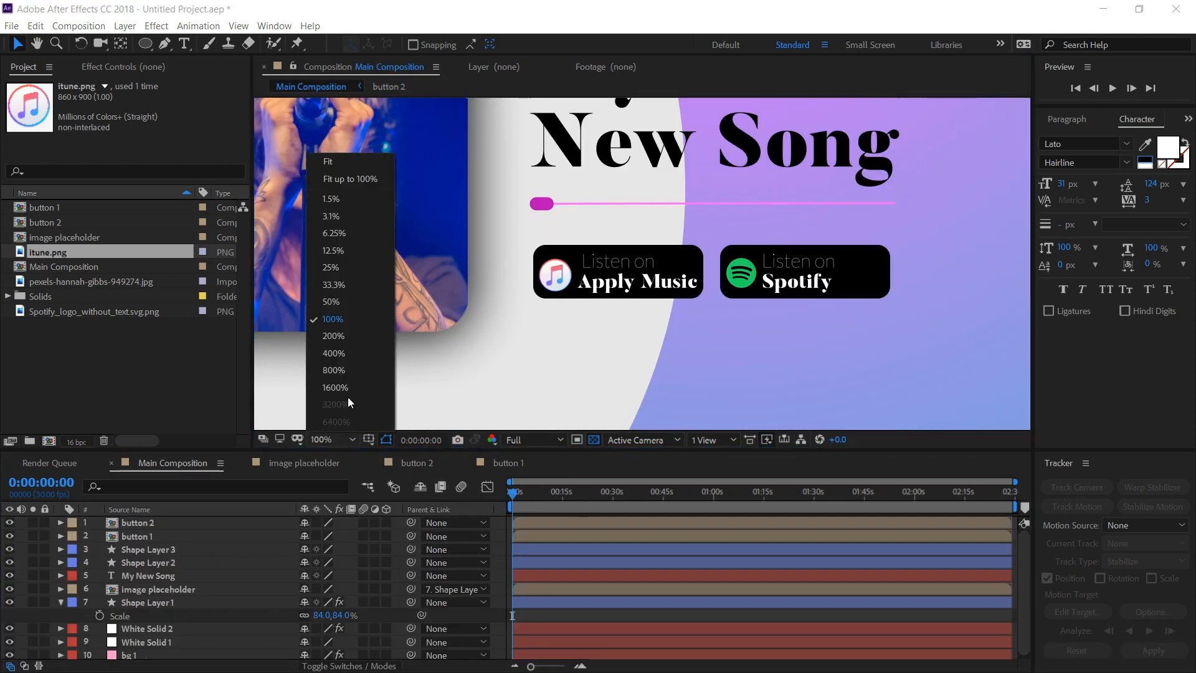
pyautogui.click(364, 182)
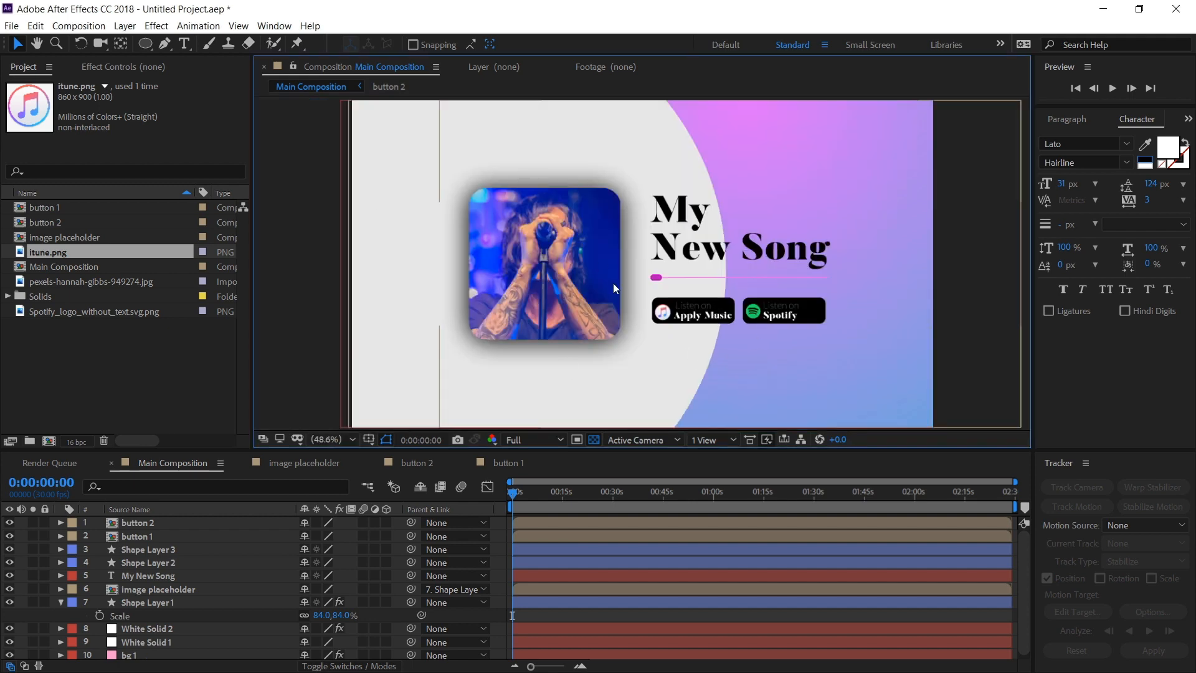
pyautogui.click(550, 612)
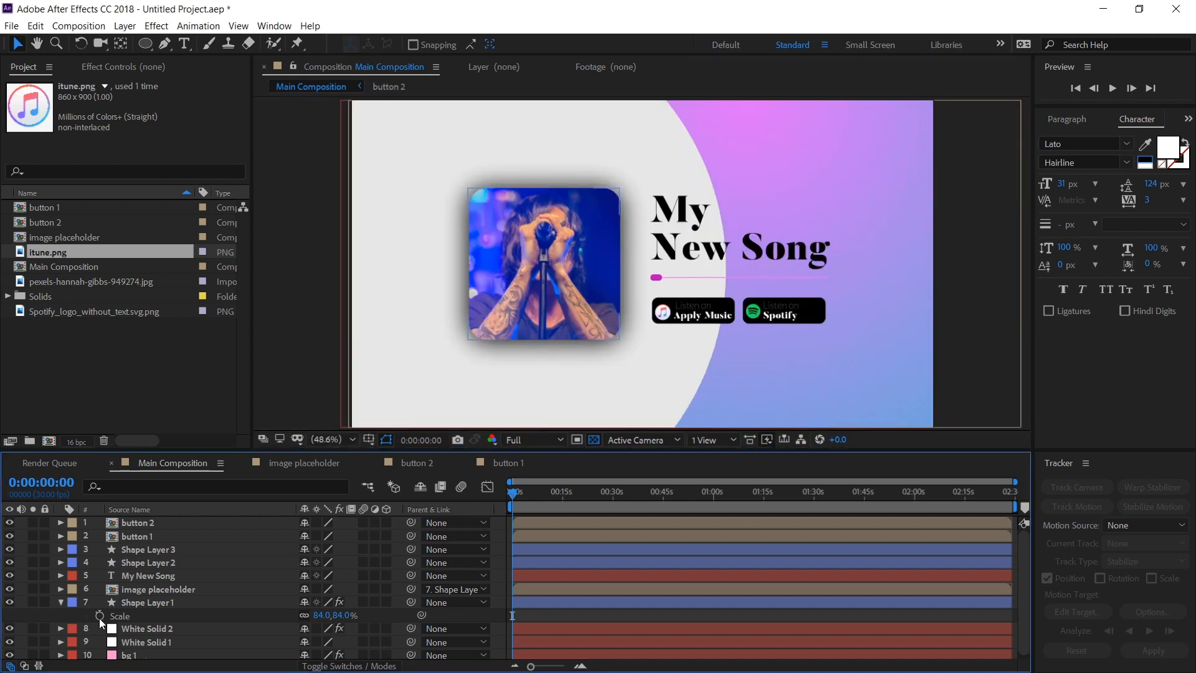
pyautogui.click(61, 602)
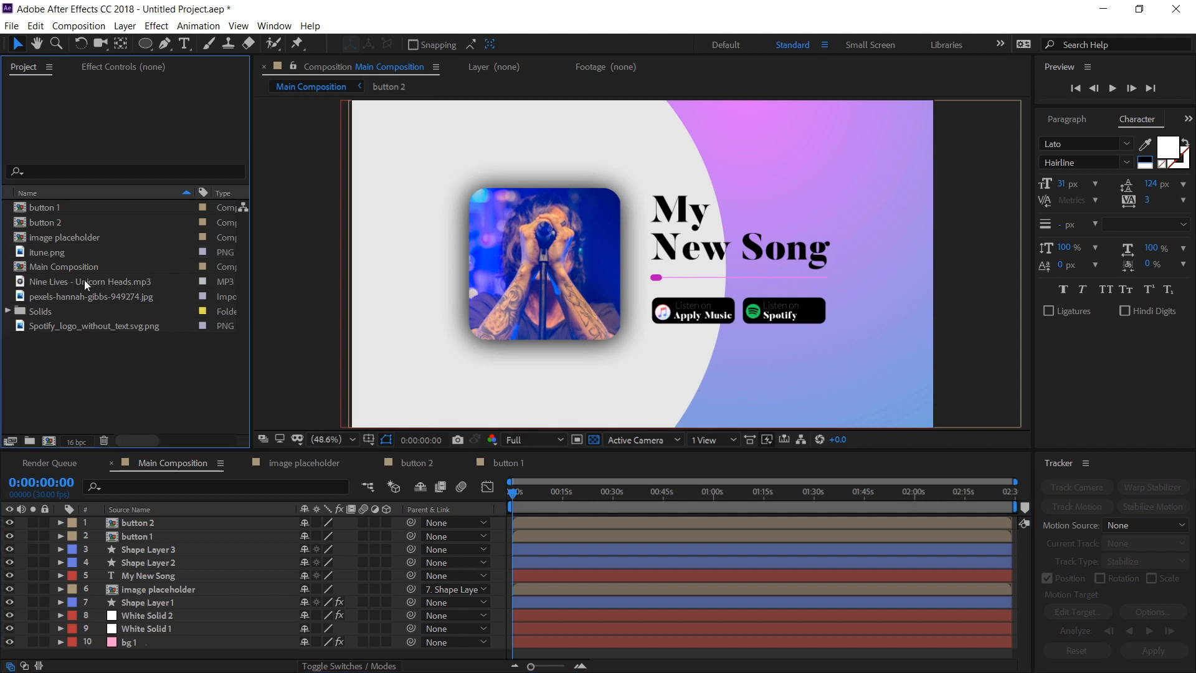
# - Create a composition from Nine Lives - Unicorn Heads.mp3 and rename it "audio placeholder"
pyautogui.moveTo(96, 281); pyautogui.dragTo(51, 439)
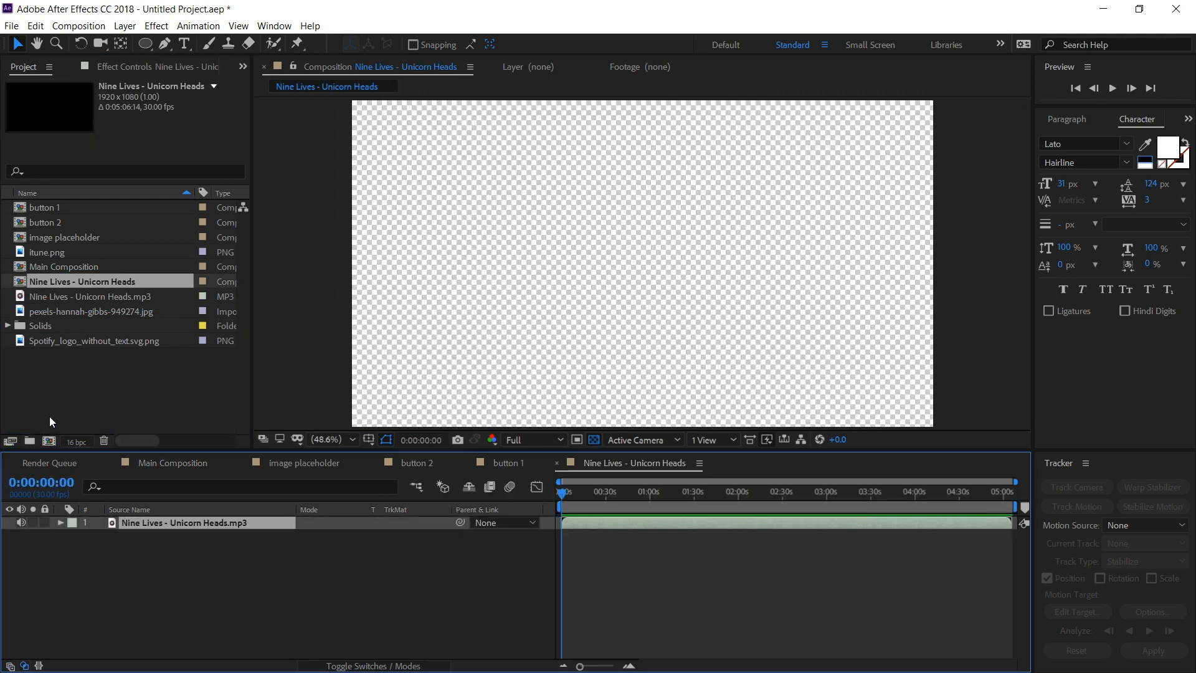
pyautogui.hotkey('ctrl', 'k')
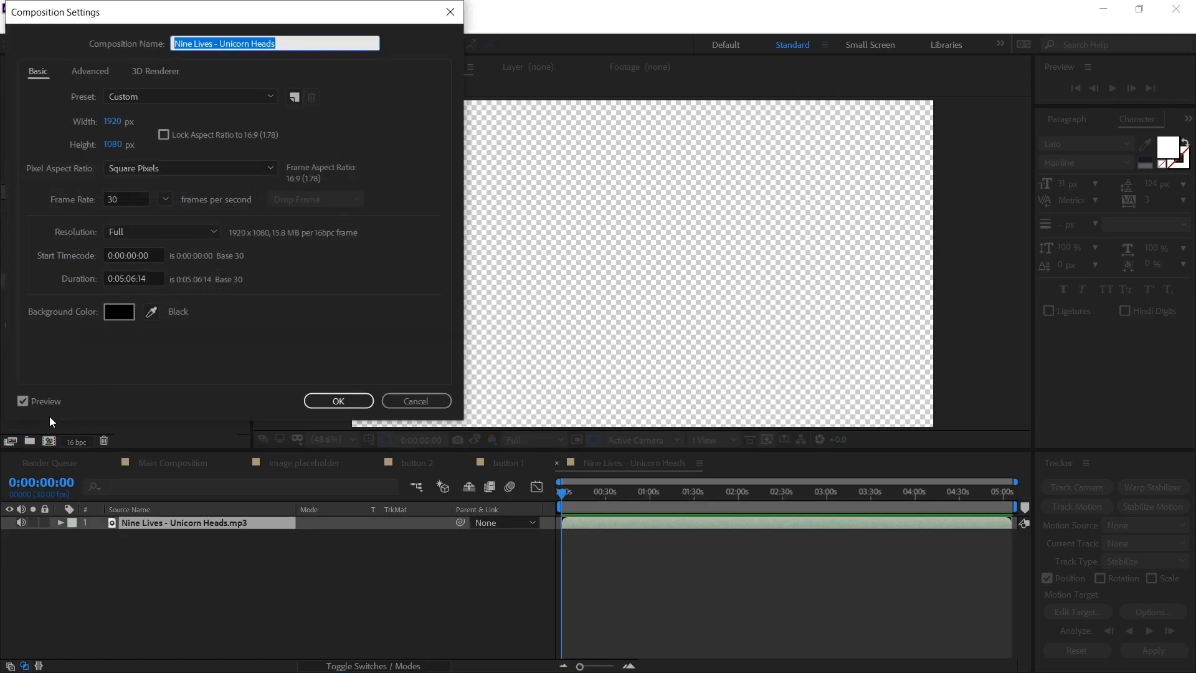
pyautogui.write('audio pla')
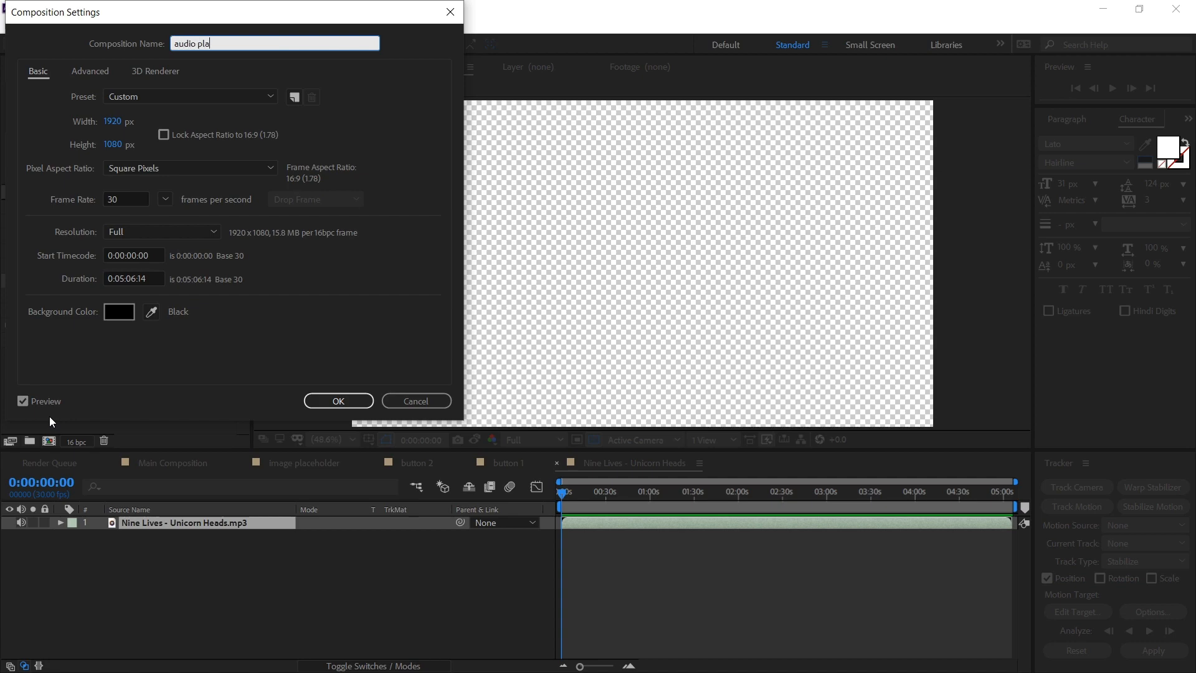
pyautogui.write('ceholder')
pyautogui.press('Return')
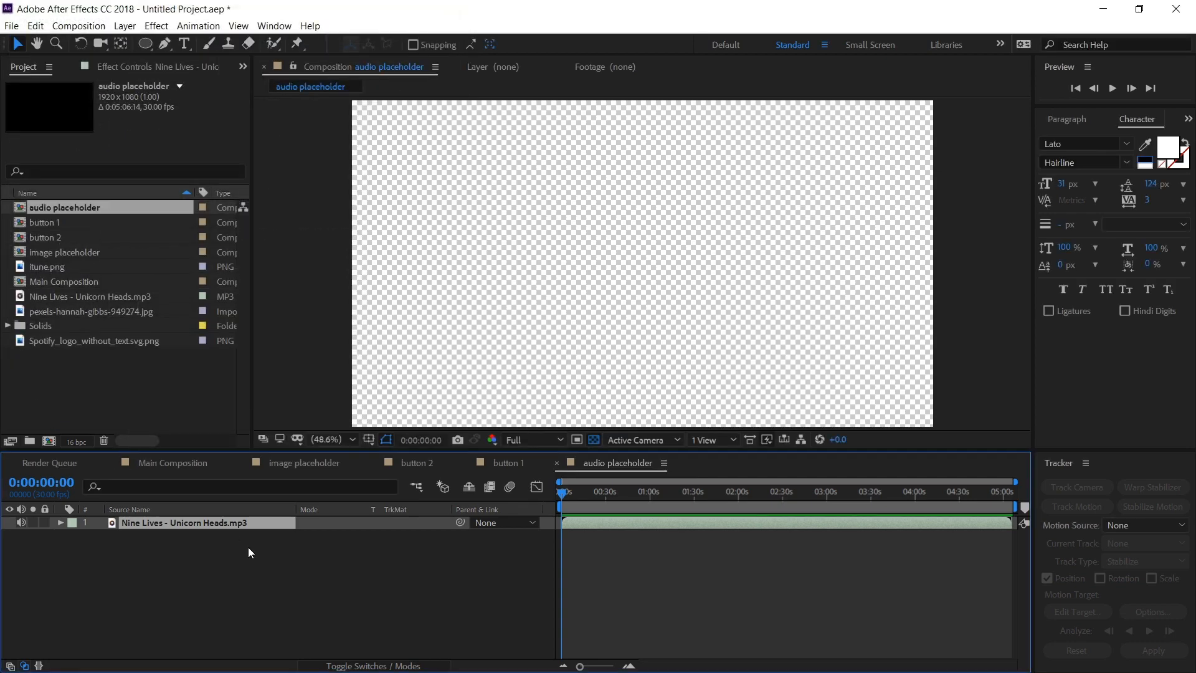
# - Add the audio placeholder composition as the top layer of Main Composition and turn off its visibility, keeping its audio on
pyautogui.click(187, 466)
pyautogui.moveTo(73, 211); pyautogui.dragTo(134, 525)
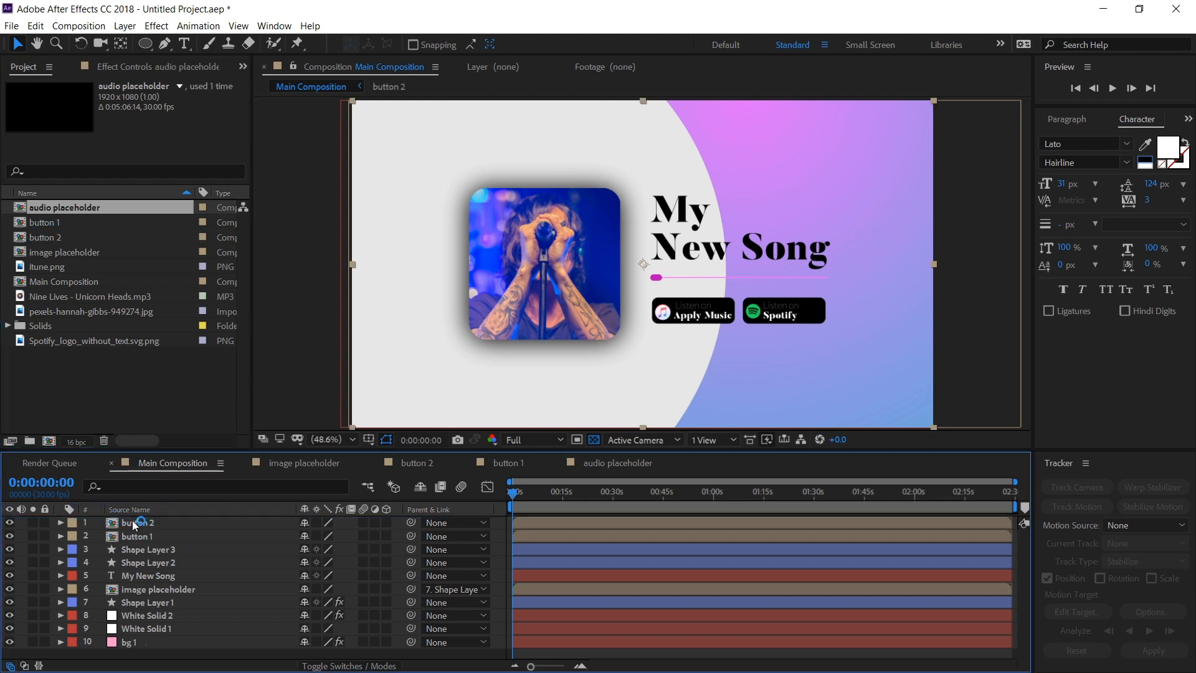
pyautogui.click(9, 523)
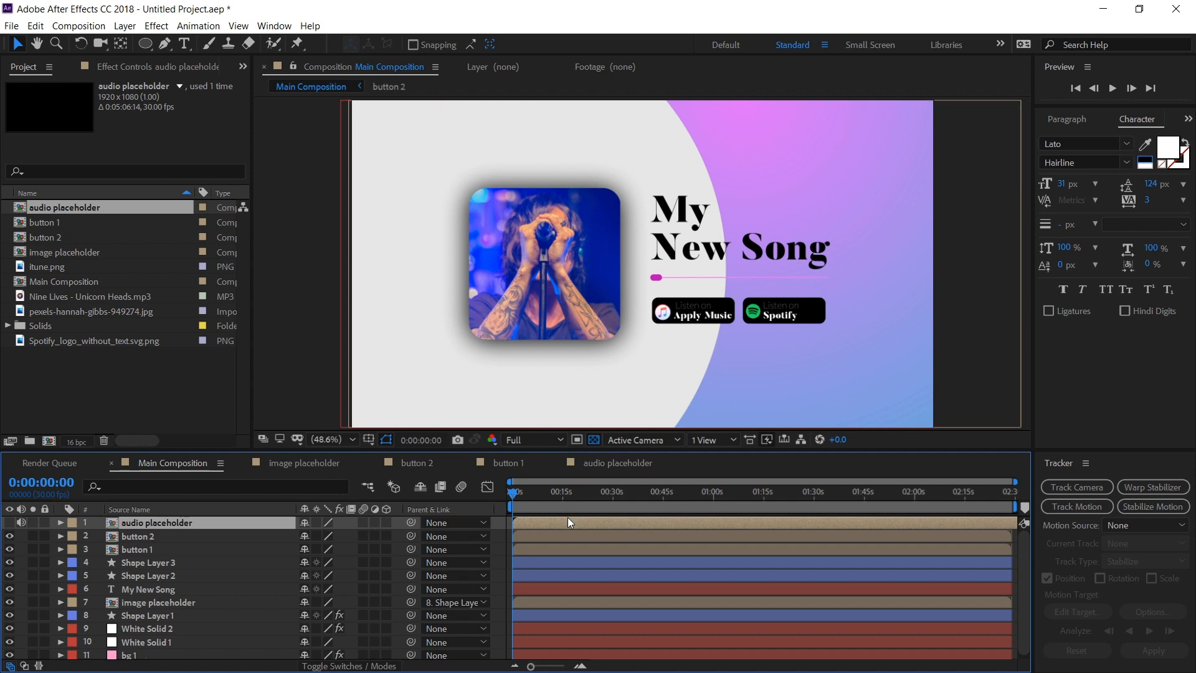
pyautogui.click(503, 536)
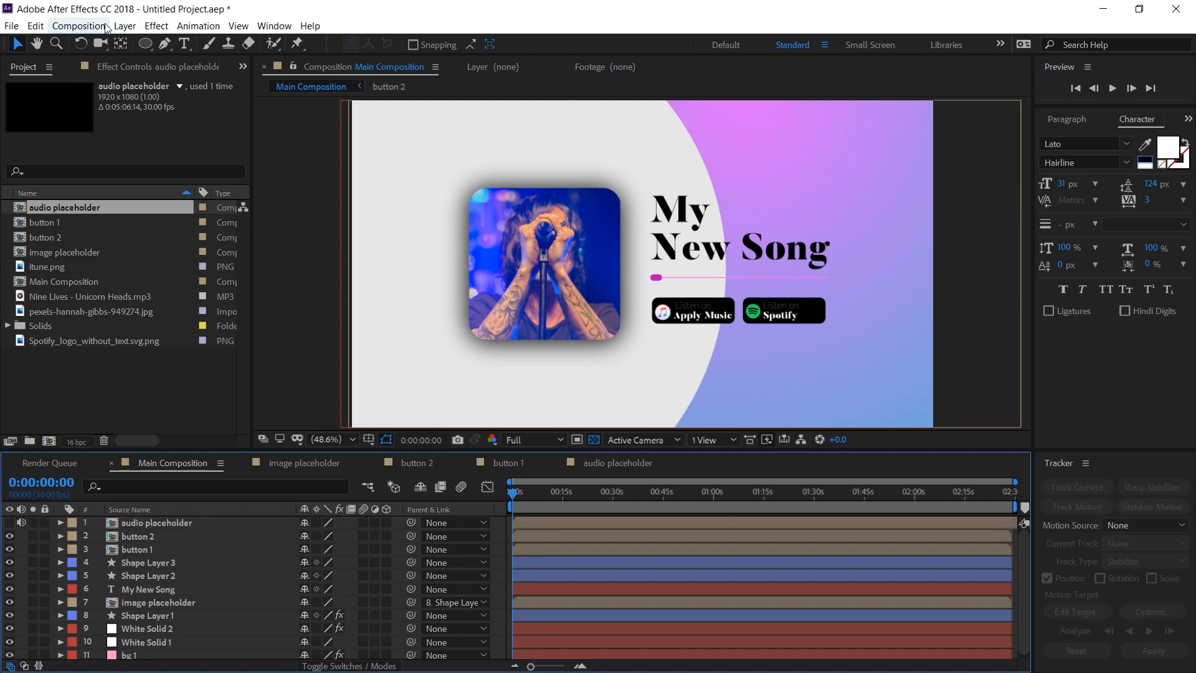
# - Create a white 1920 x 1080 px solid layer named "audio equalizer" in Main Composition
pyautogui.click(125, 25)
pyautogui.moveTo(145, 40)
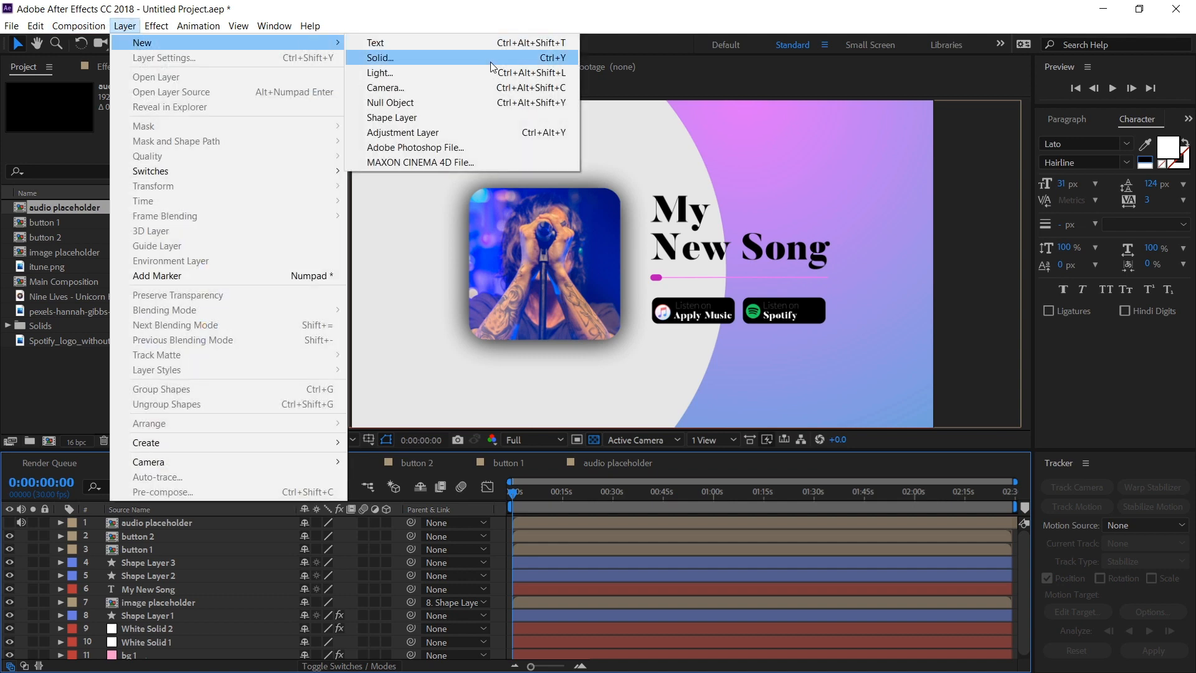
pyautogui.click(486, 59)
pyautogui.write('audio equalizer')
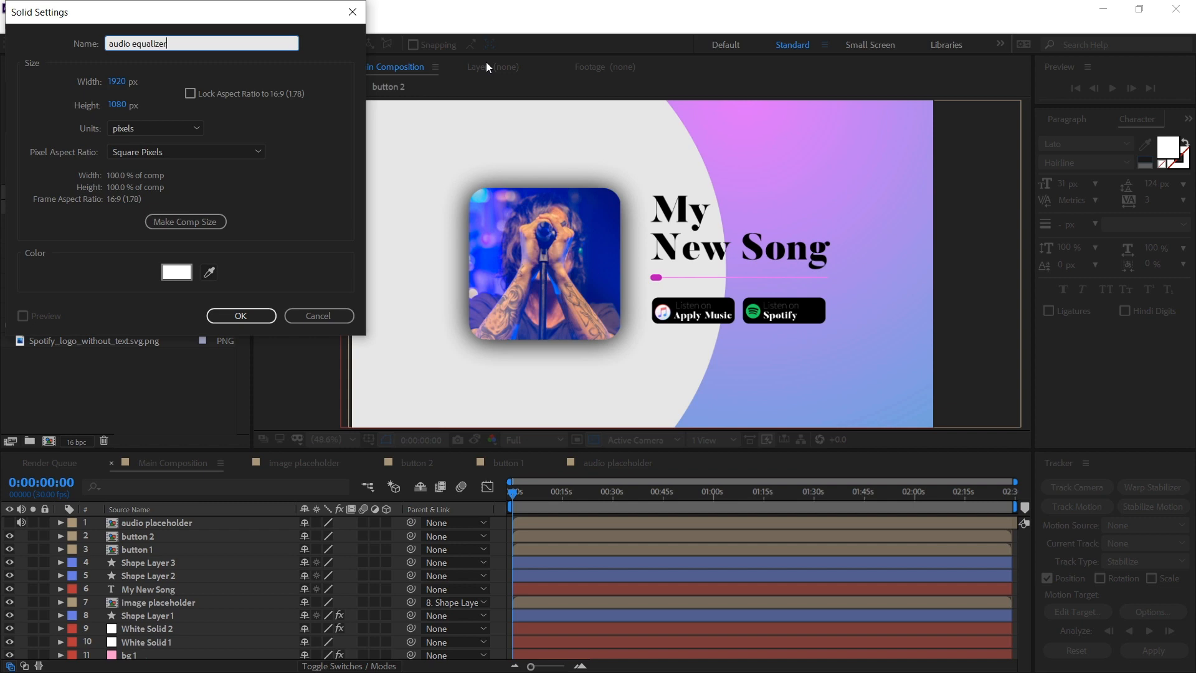
pyautogui.press('Return')
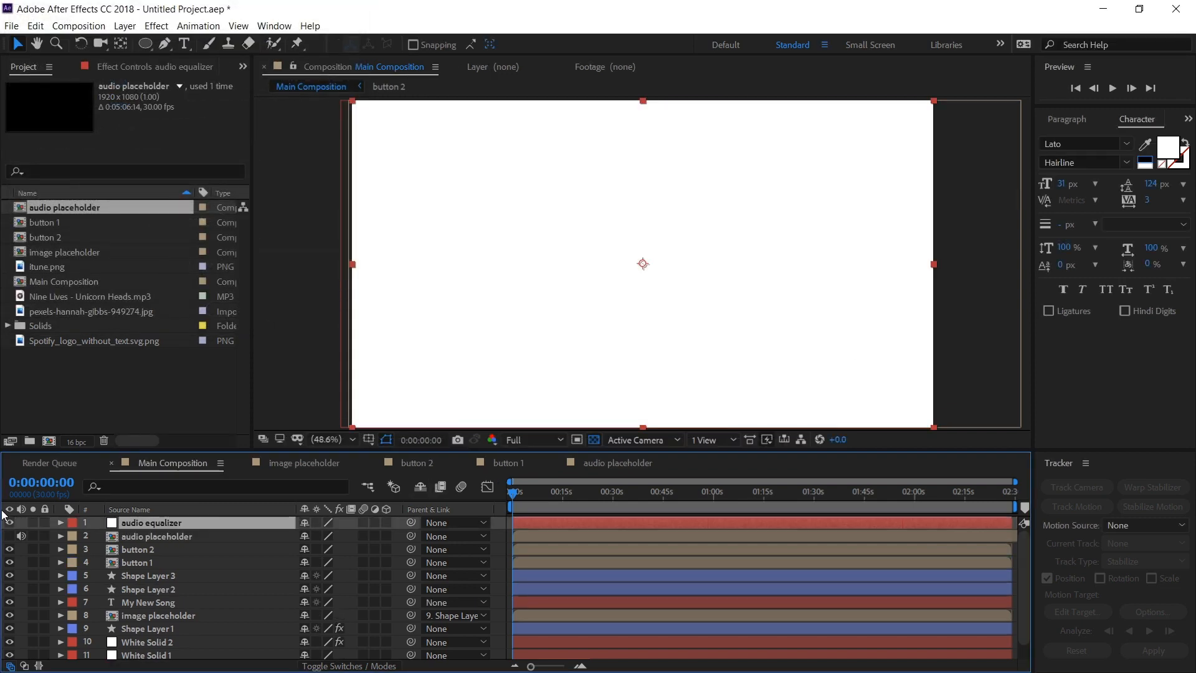
# - Find the Audio Spectrum effect and apply it to the audio equalizer layer
pyautogui.click(1188, 120)
pyautogui.click(1113, 166)
pyautogui.click(1107, 139)
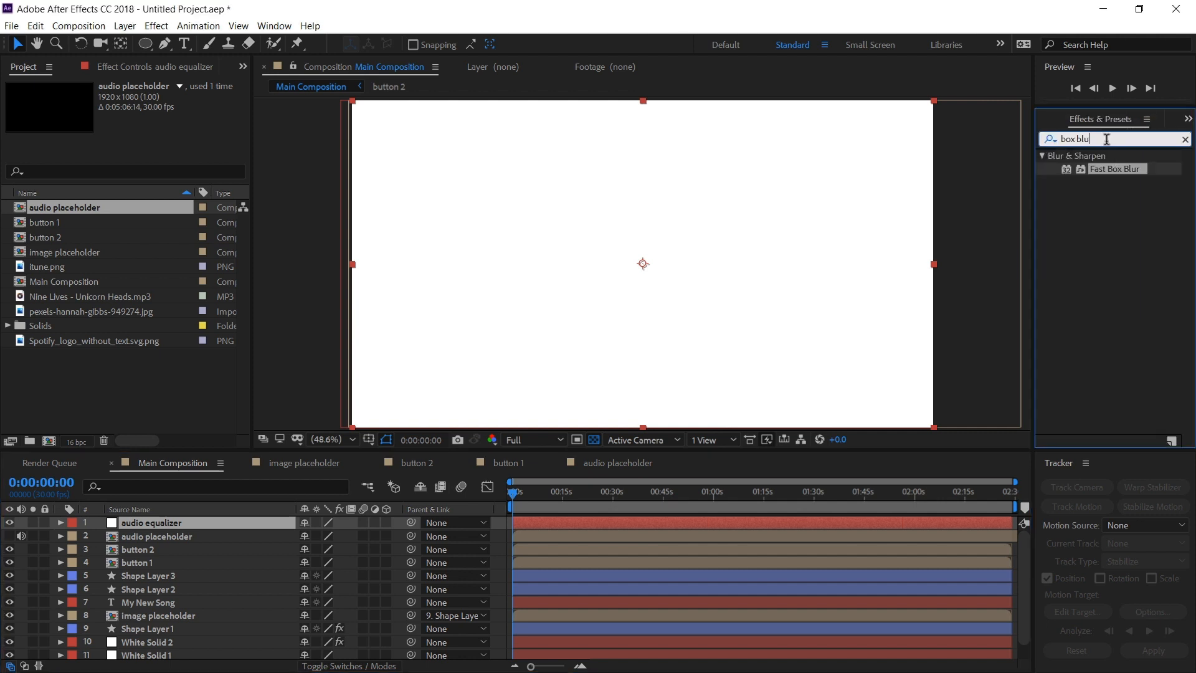
pyautogui.hotkey('ctrl', 'a')
pyautogui.write('audio')
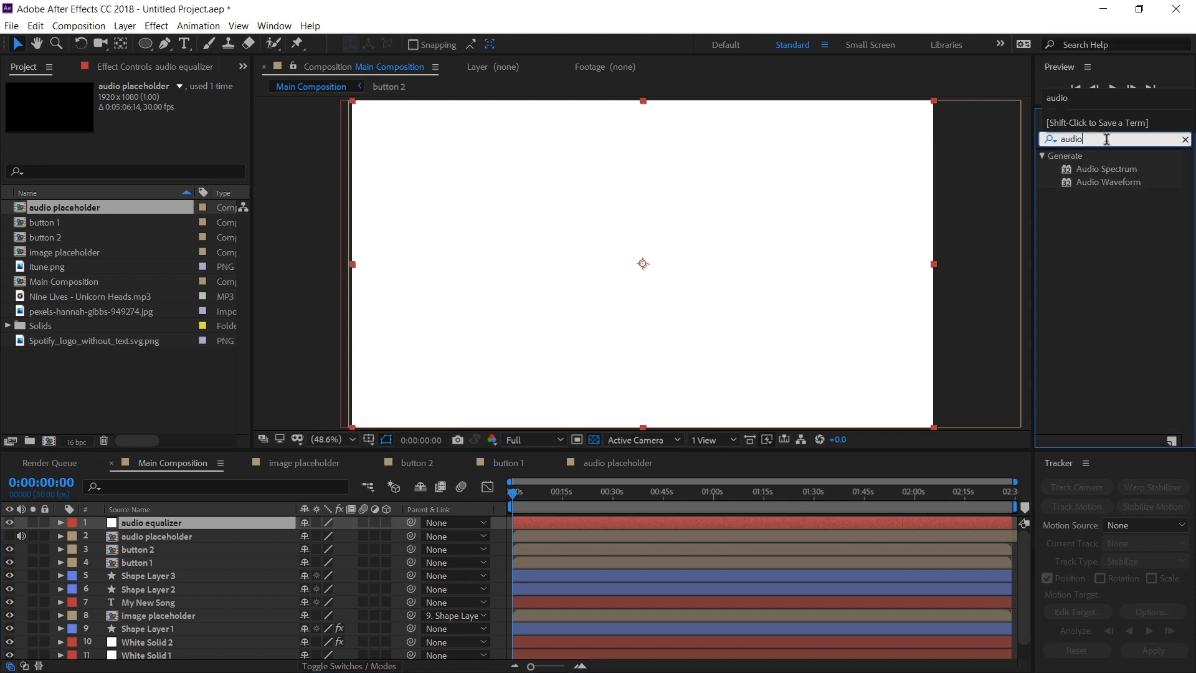
pyautogui.moveTo(1121, 170); pyautogui.dragTo(176, 527)
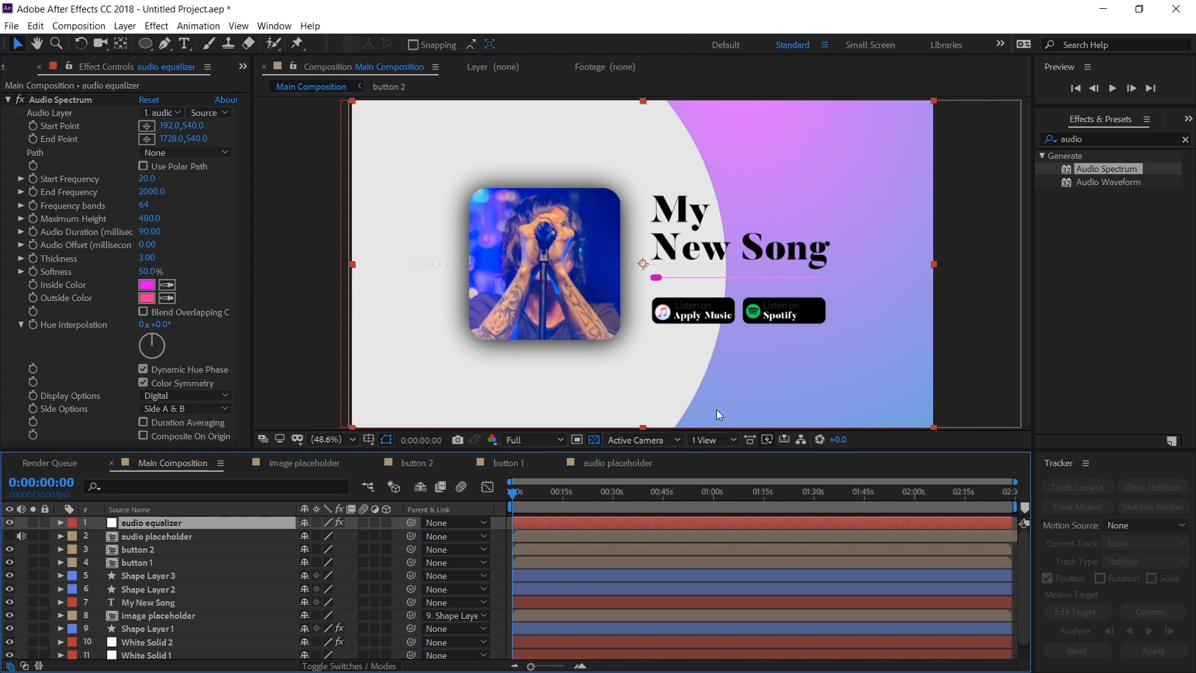
# - Draw a curved open mask on the audio equalizer layer with the Pen tool, bulging rightward from above to below the frame
pyautogui.click(165, 45)
pyautogui.press(',')
pyautogui.press(',')
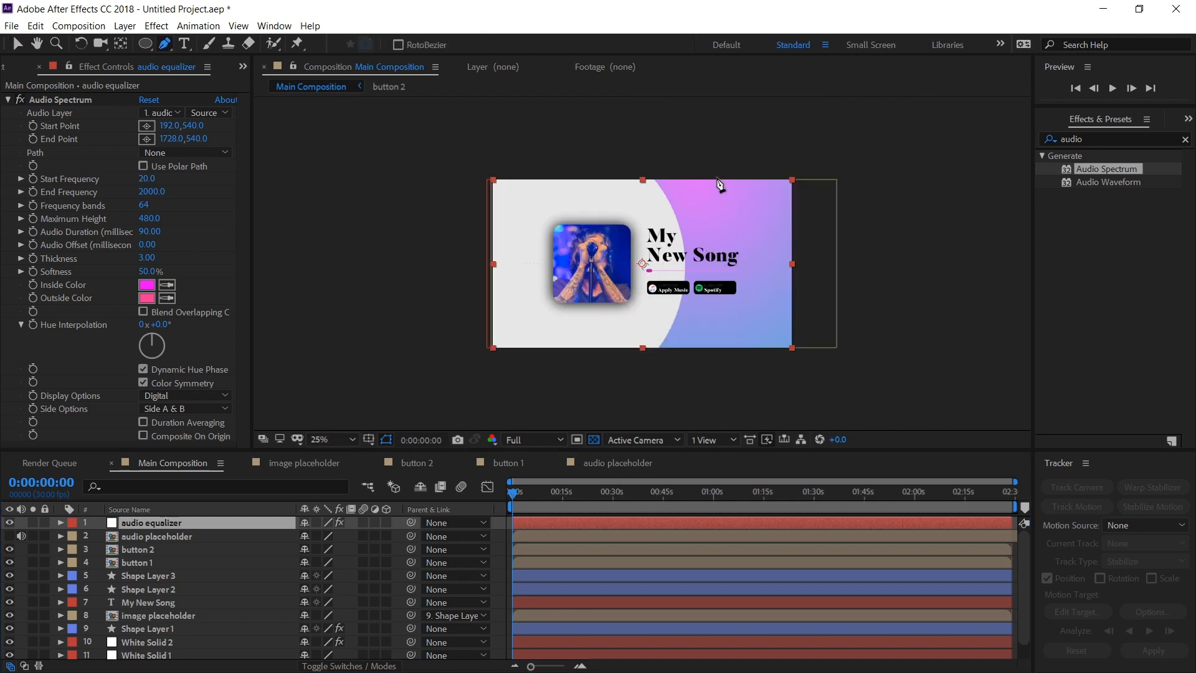
pyautogui.click(684, 175)
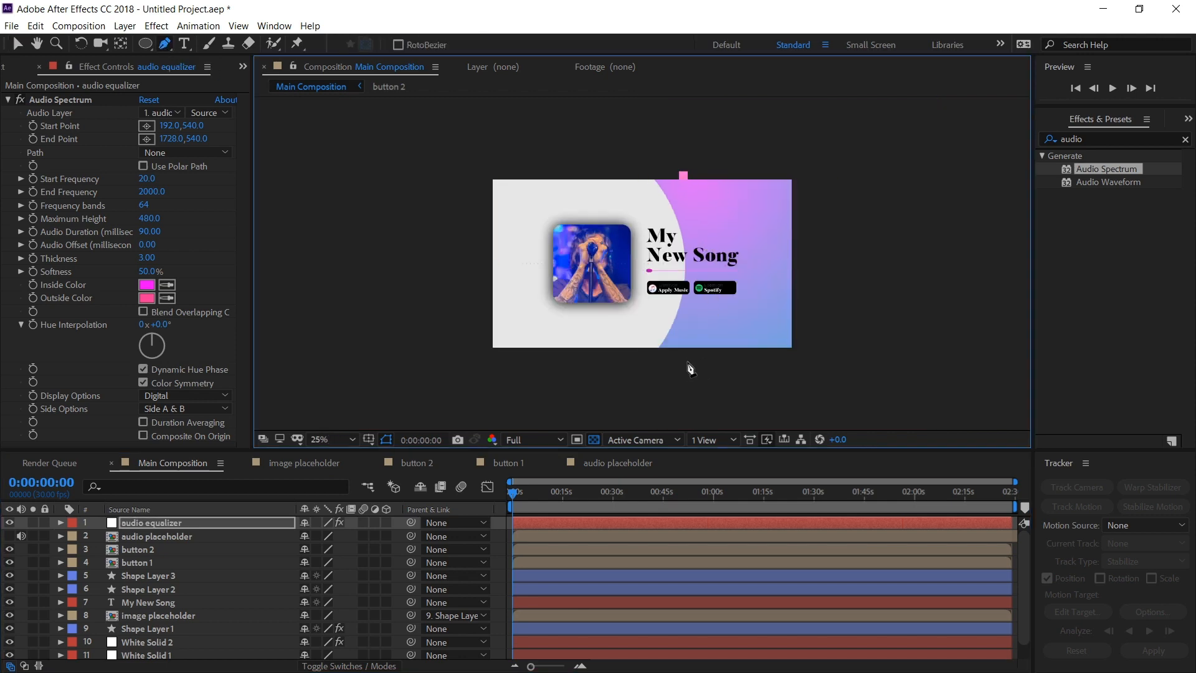
pyautogui.moveTo(686, 357); pyautogui.dragTo(633, 454)
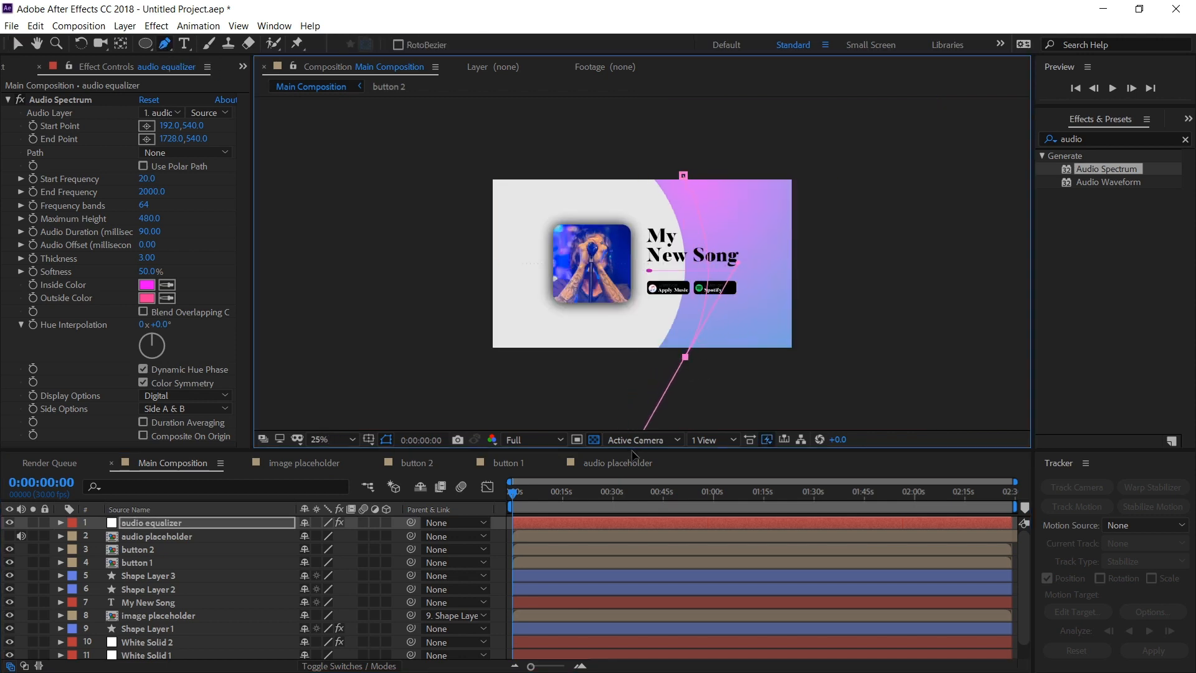
pyautogui.scroll(2, 686, 360)
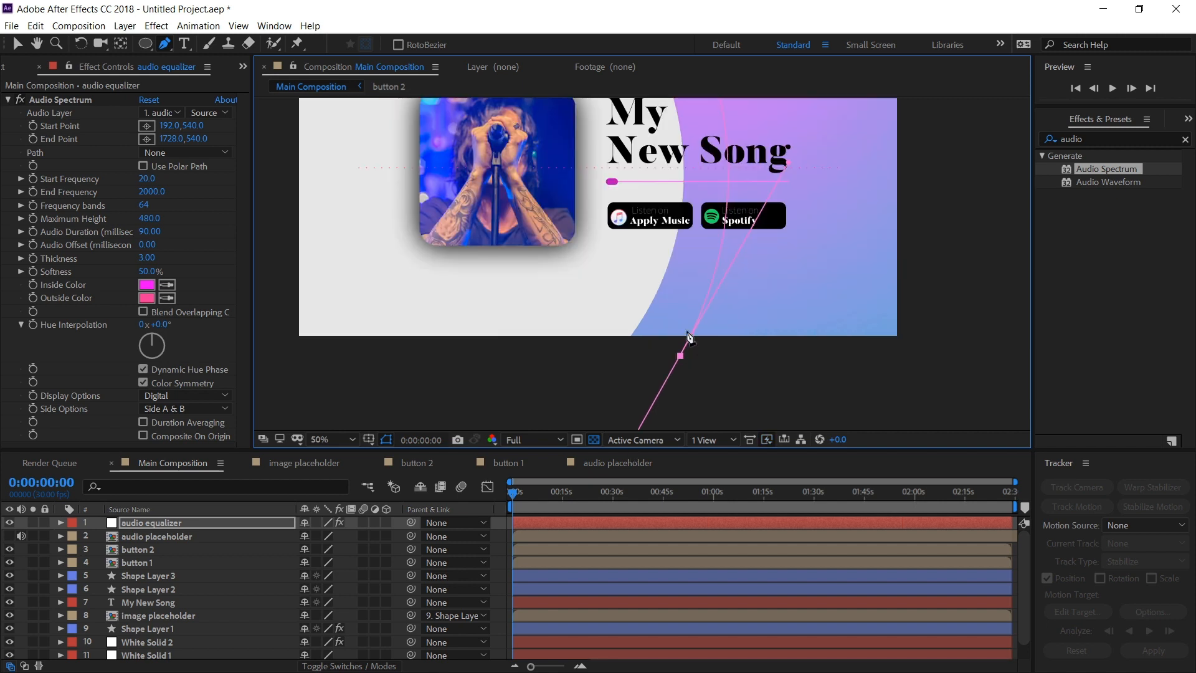
pyautogui.scroll(-2, 687, 358)
pyautogui.scroll(2, 706, 219)
# - Set the Audio Spectrum's audio layer to audio placeholder and its path to Mask 1
pyautogui.click(140, 529)
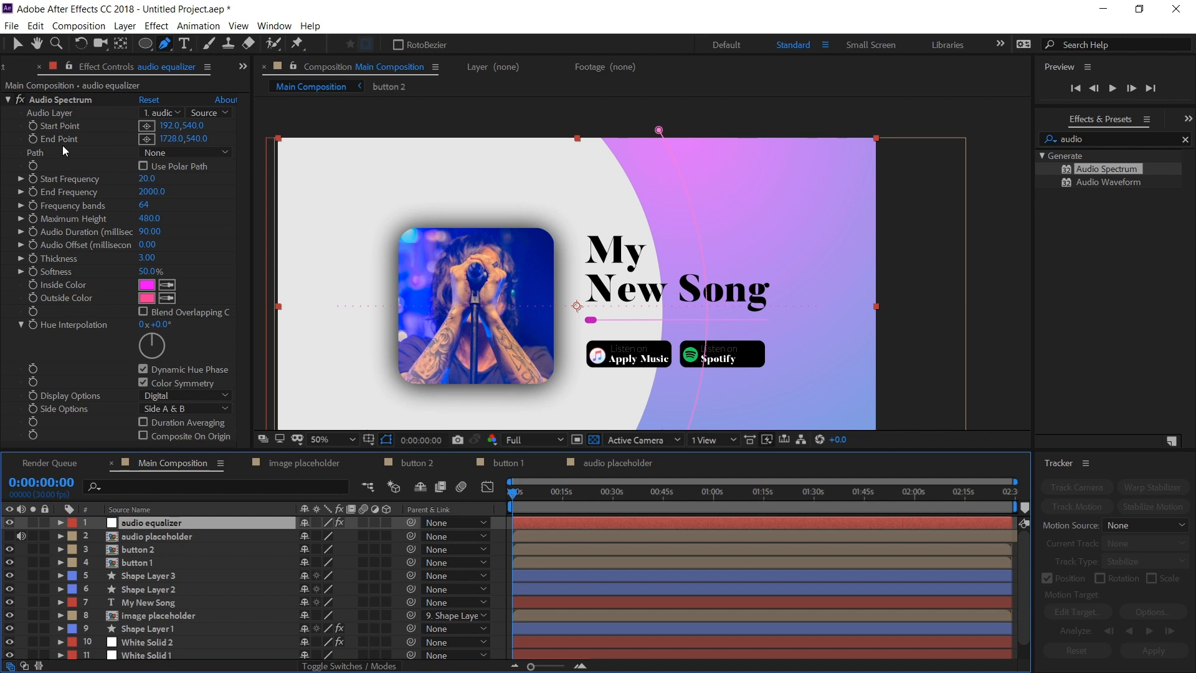
pyautogui.click(163, 113)
pyautogui.click(196, 164)
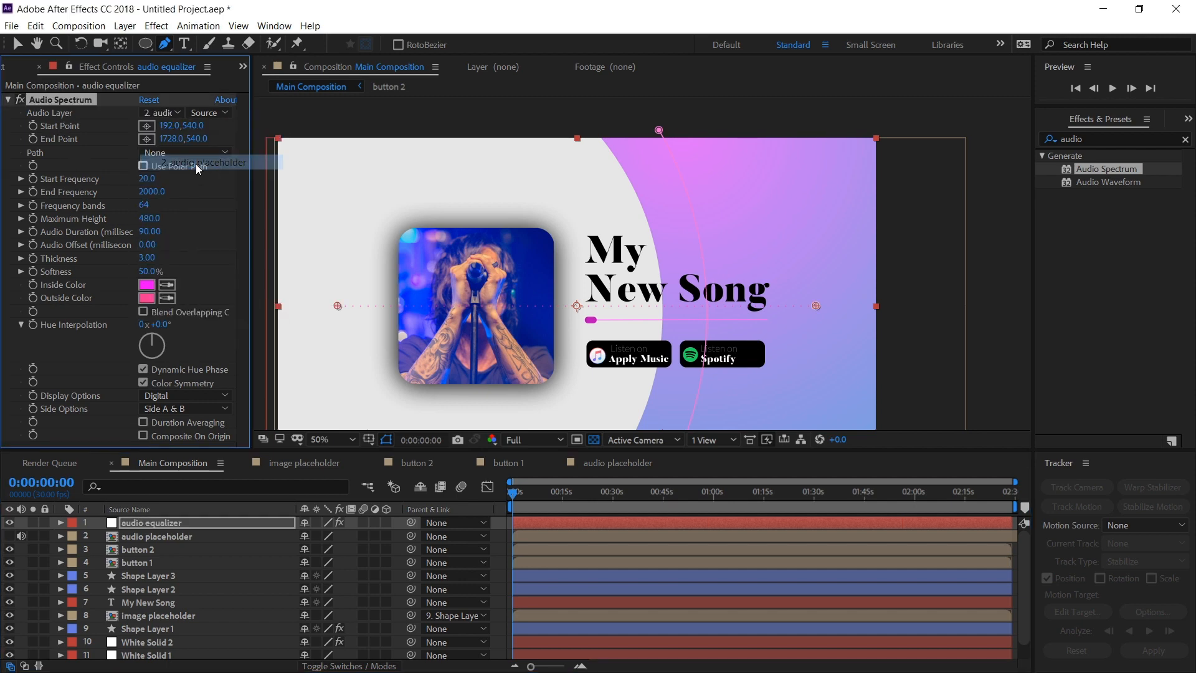
pyautogui.click(169, 153)
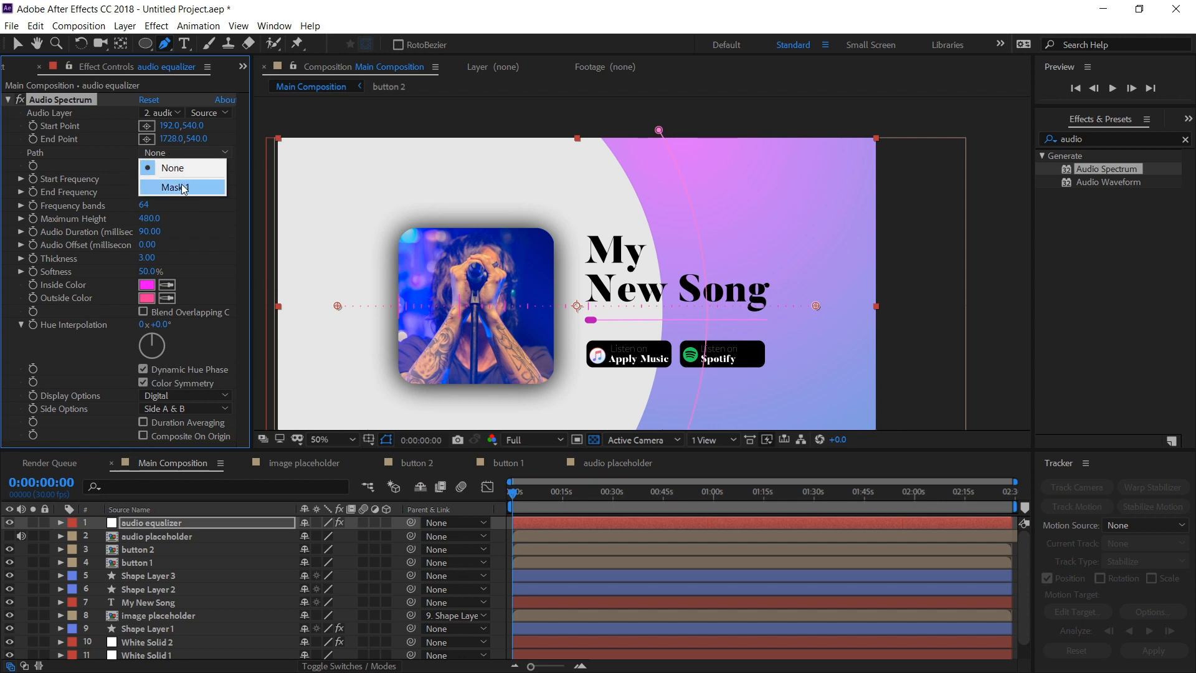
pyautogui.click(179, 187)
# - Set the Audio Spectrum's start frequency to 1, end frequency to 801 and frequency bands to 16
pyautogui.click(147, 178)
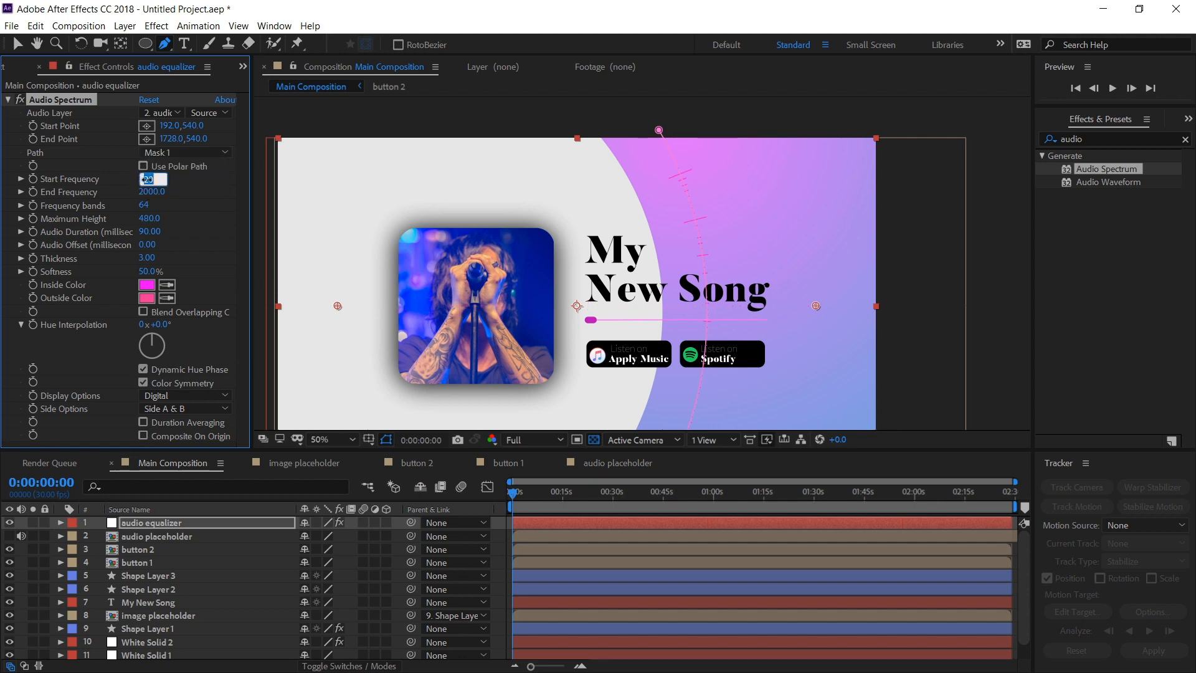
pyautogui.press('BackSpace')
pyautogui.write('10')
pyautogui.press('Tab')
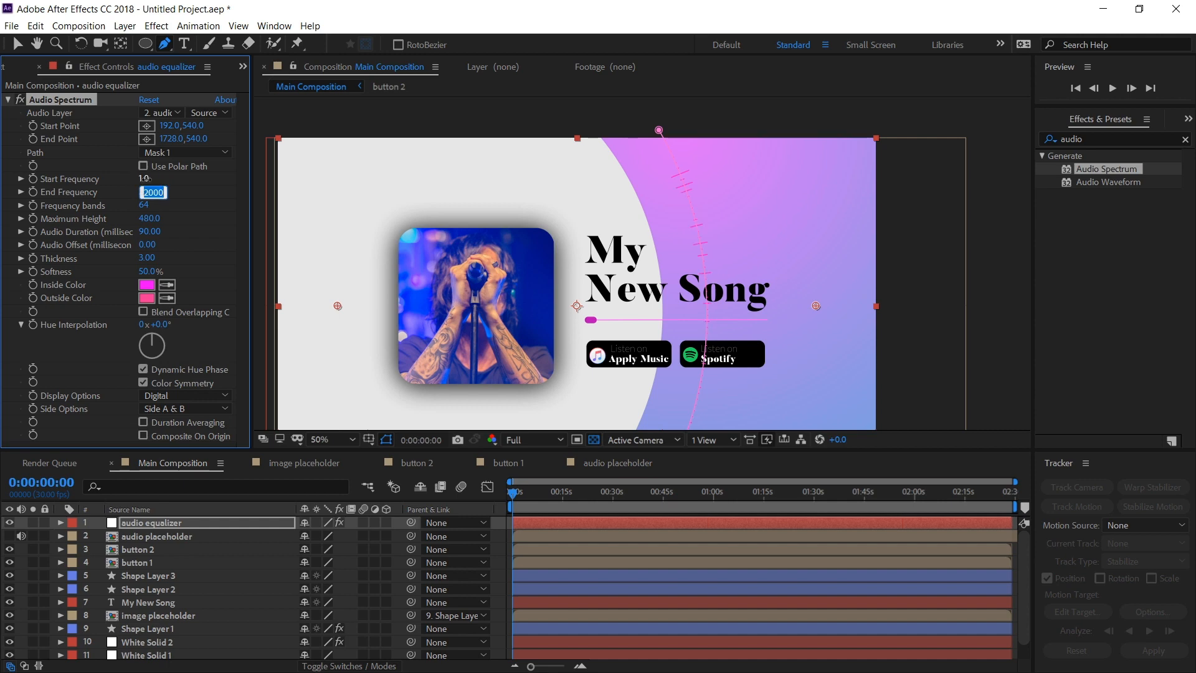
pyautogui.write('801')
pyautogui.press('Tab')
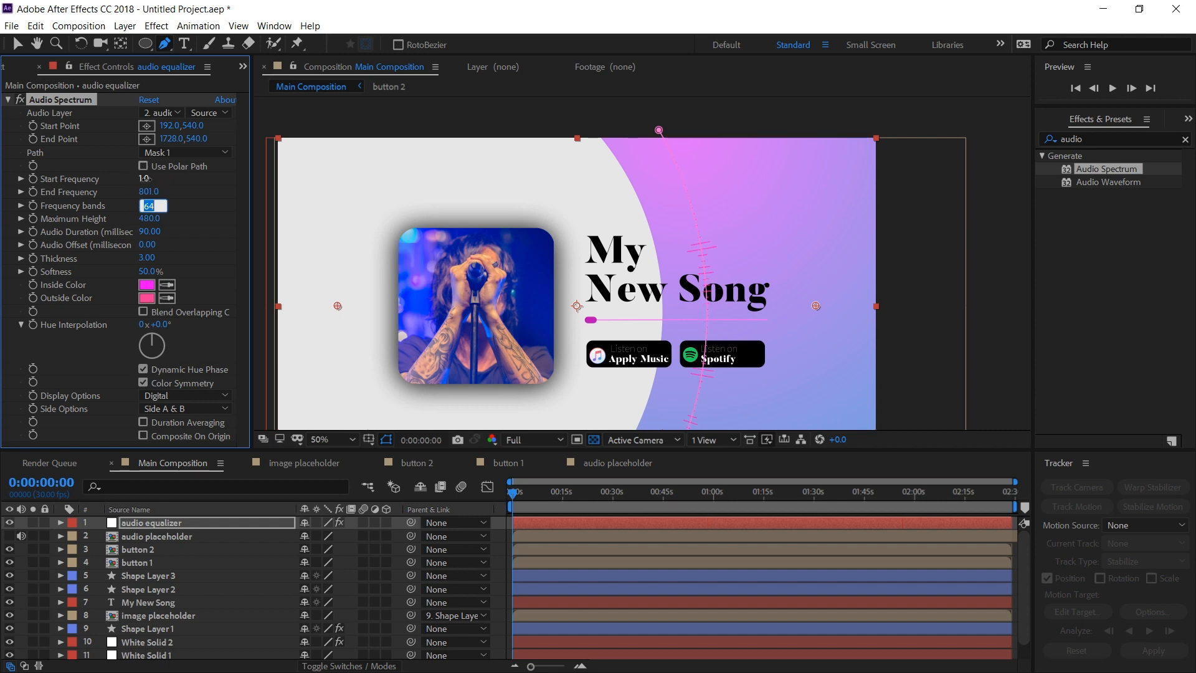
pyautogui.write('16')
pyautogui.press('Tab')
# - Set the spectrum's maximum height to 1600, audio duration and audio offset to 20, thickness to 10 and softness to 5.1%
pyautogui.write('1600')
pyautogui.press('Tab')
pyautogui.write('20')
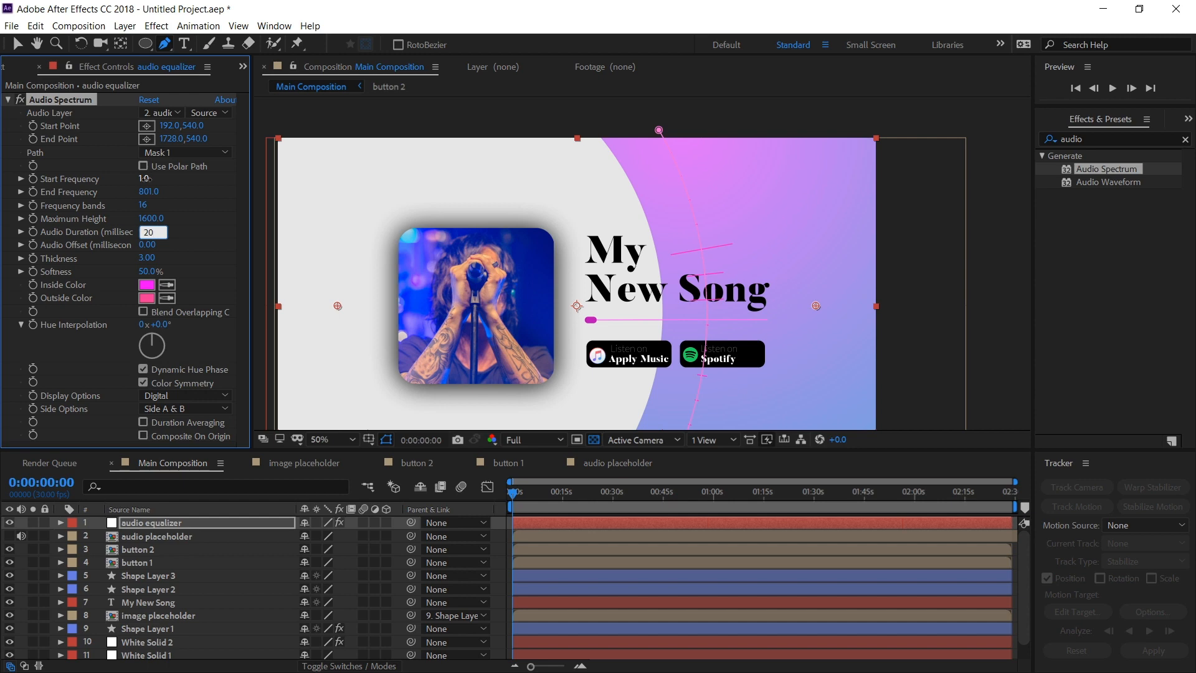
pyautogui.press('Tab')
pyautogui.write('20')
pyautogui.press('Tab')
pyautogui.write('10')
pyautogui.press('Tab')
pyautogui.write('5')
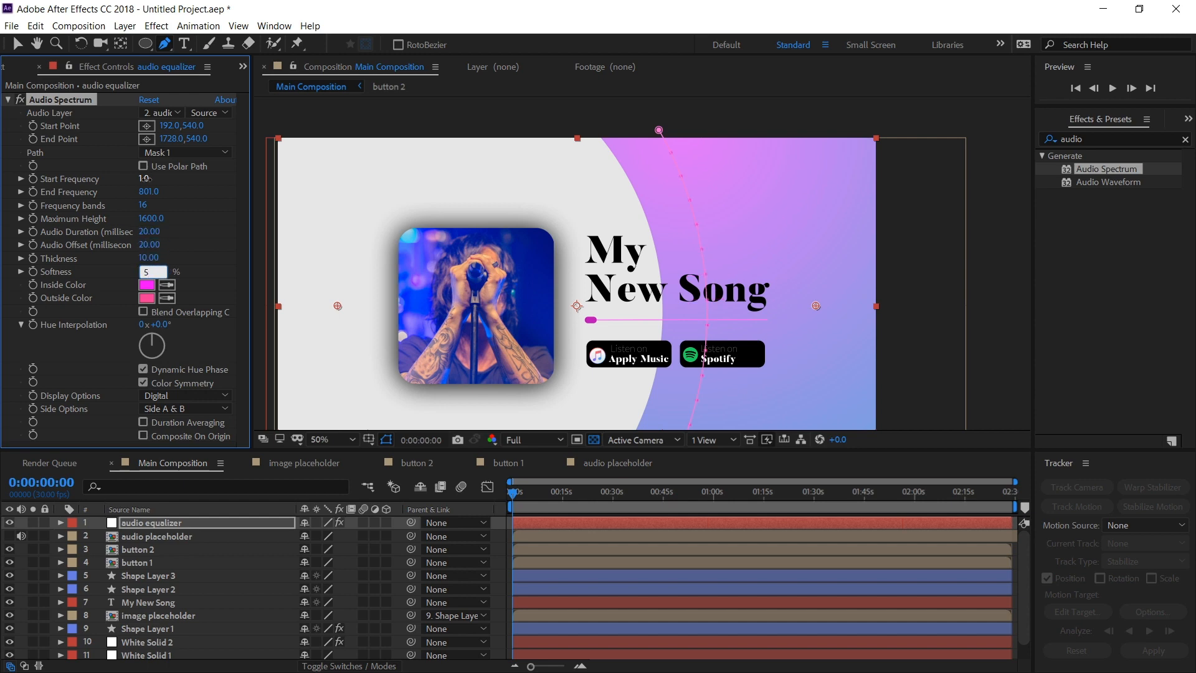
# - Display the audio spectrum as Analog lines on Side A only
pyautogui.click(187, 395)
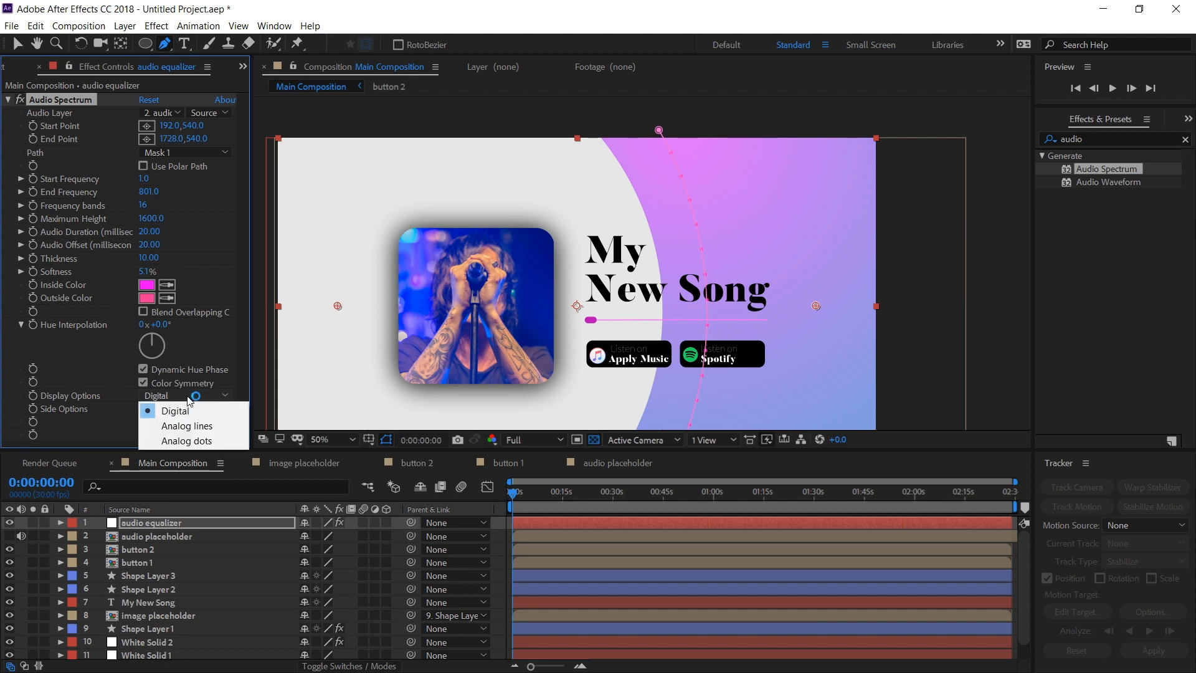
pyautogui.click(188, 422)
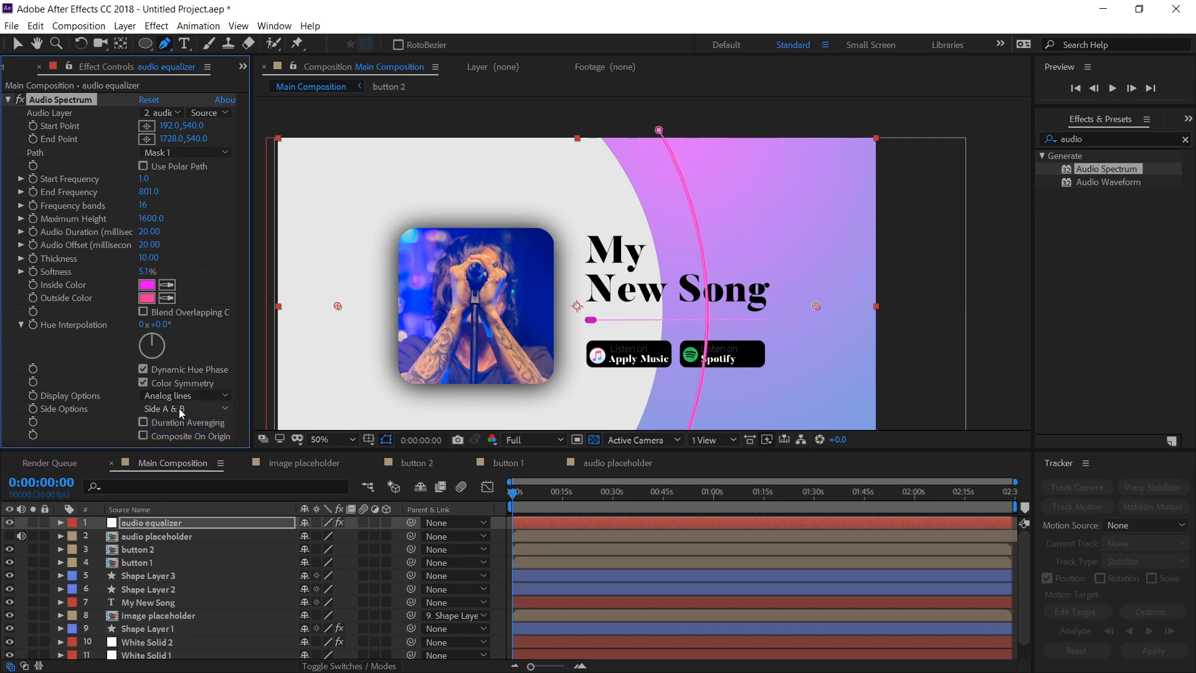
pyautogui.click(178, 409)
pyautogui.click(189, 425)
# - Duplicate the audio equalizer layer and set the copy's end frequency to 2601
pyautogui.click(161, 526)
pyautogui.press('v')
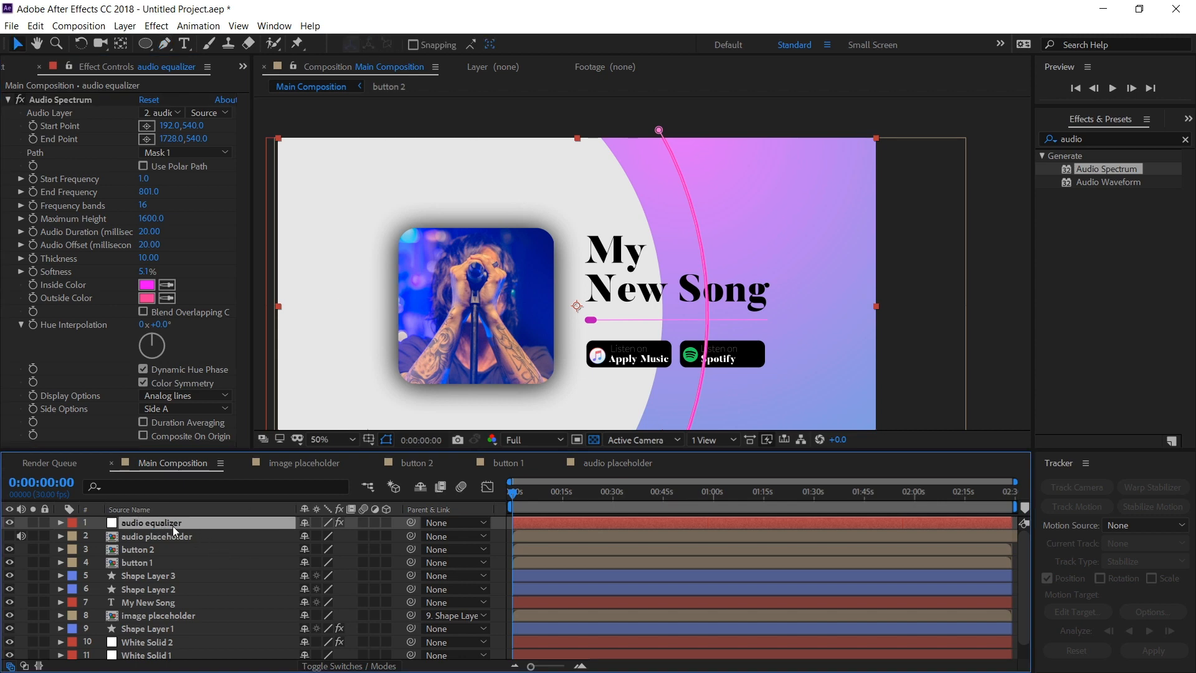
pyautogui.hotkey('ctrl', 'd')
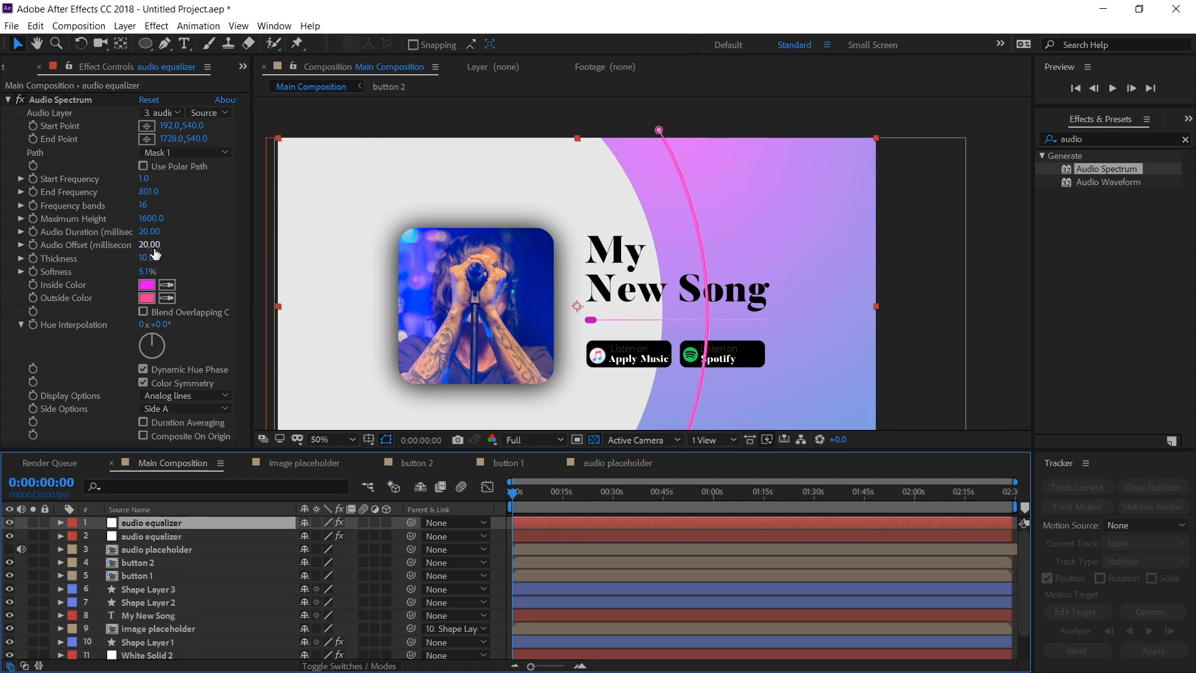
pyautogui.click(149, 191)
pyautogui.write('2601')
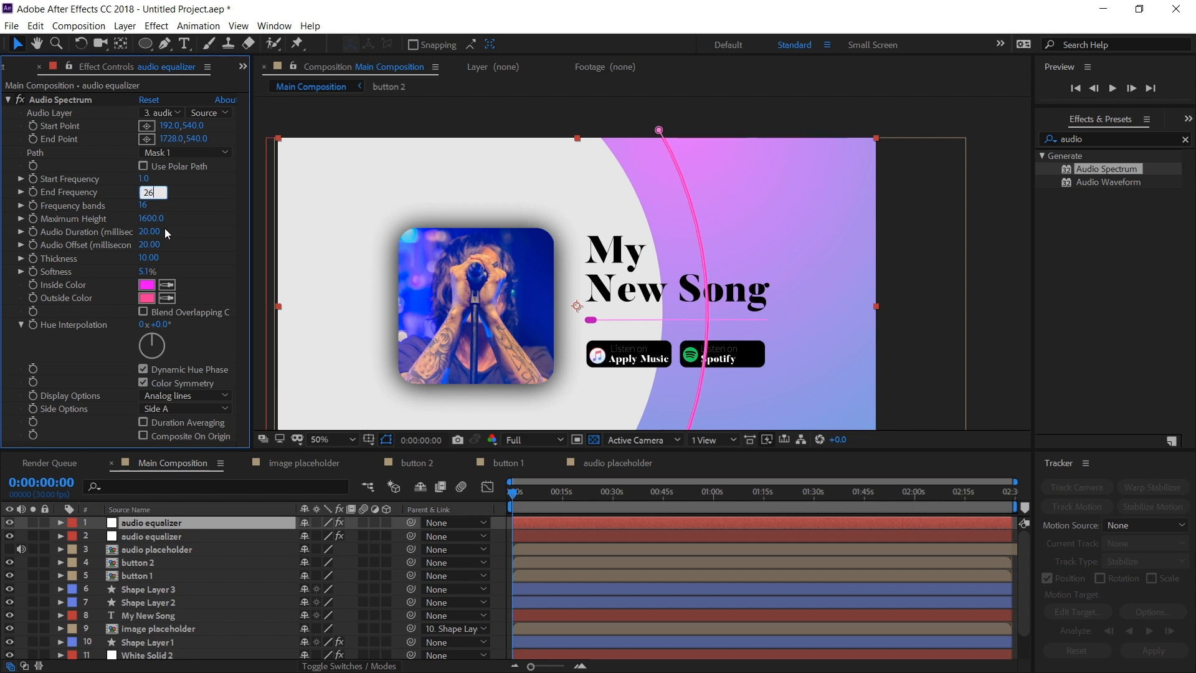
pyautogui.press('Tab')
pyautogui.press('Tab')
pyautogui.press('Tab')
pyautogui.press('Tab')
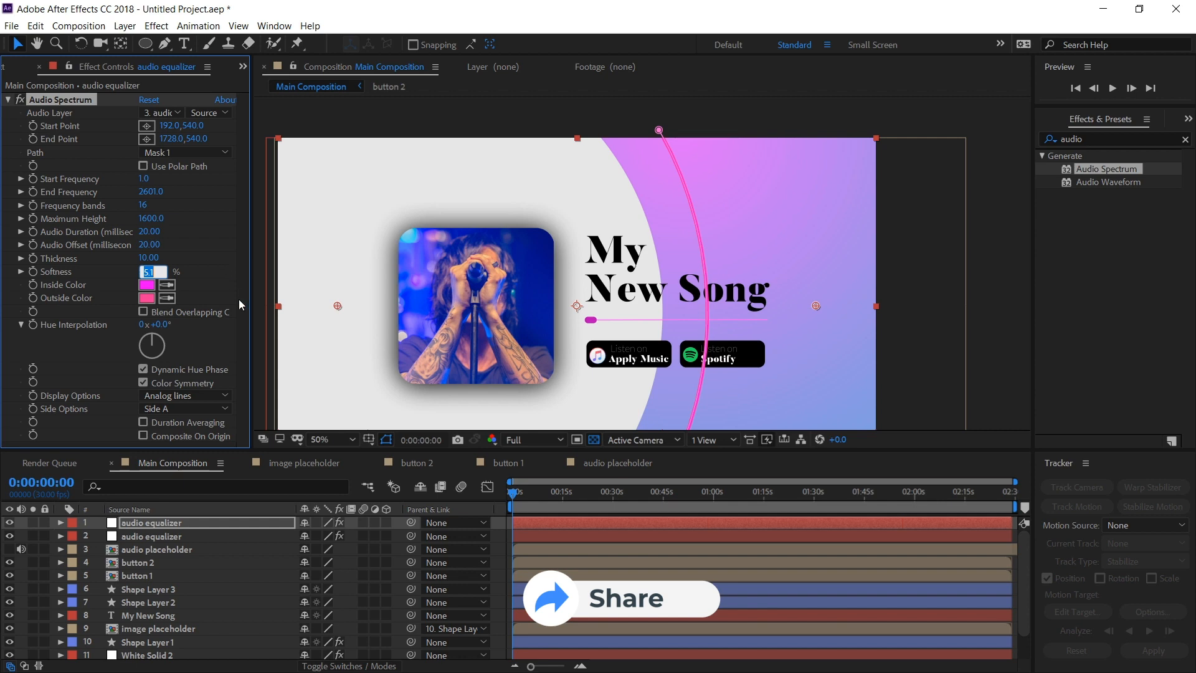
# - Duplicate the top audio equalizer layer and set the new copy's end frequency to 2700 and frequency bands to 17
pyautogui.click(148, 527)
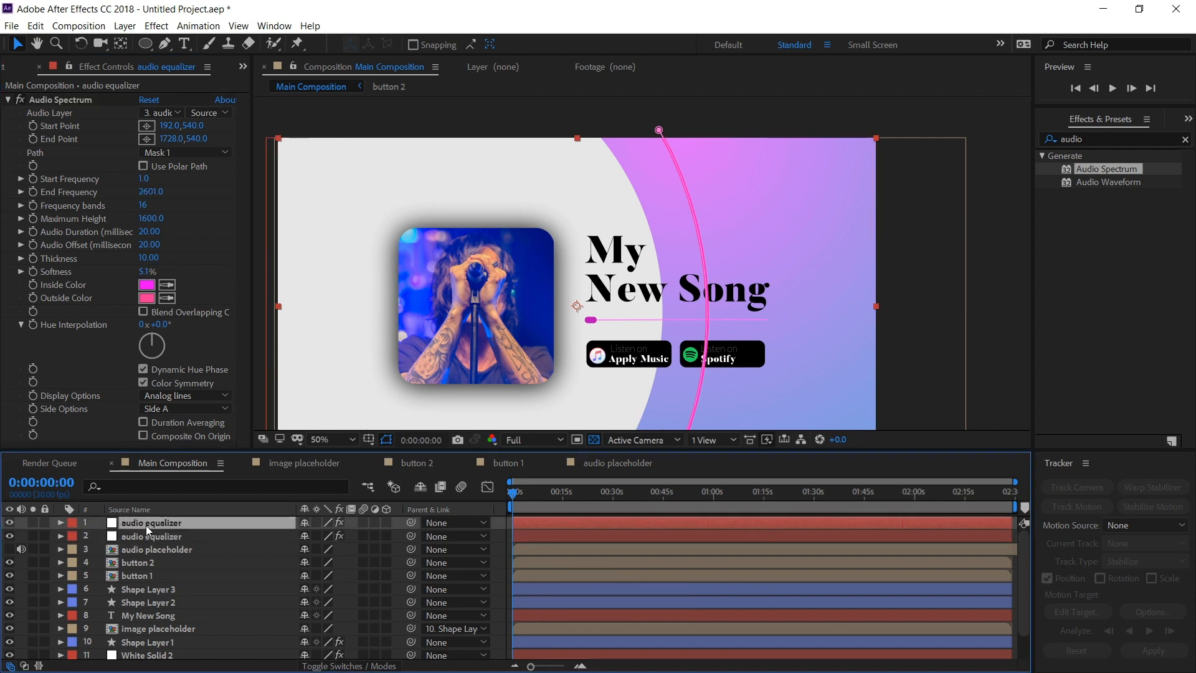
pyautogui.hotkey('ctrl', 'd')
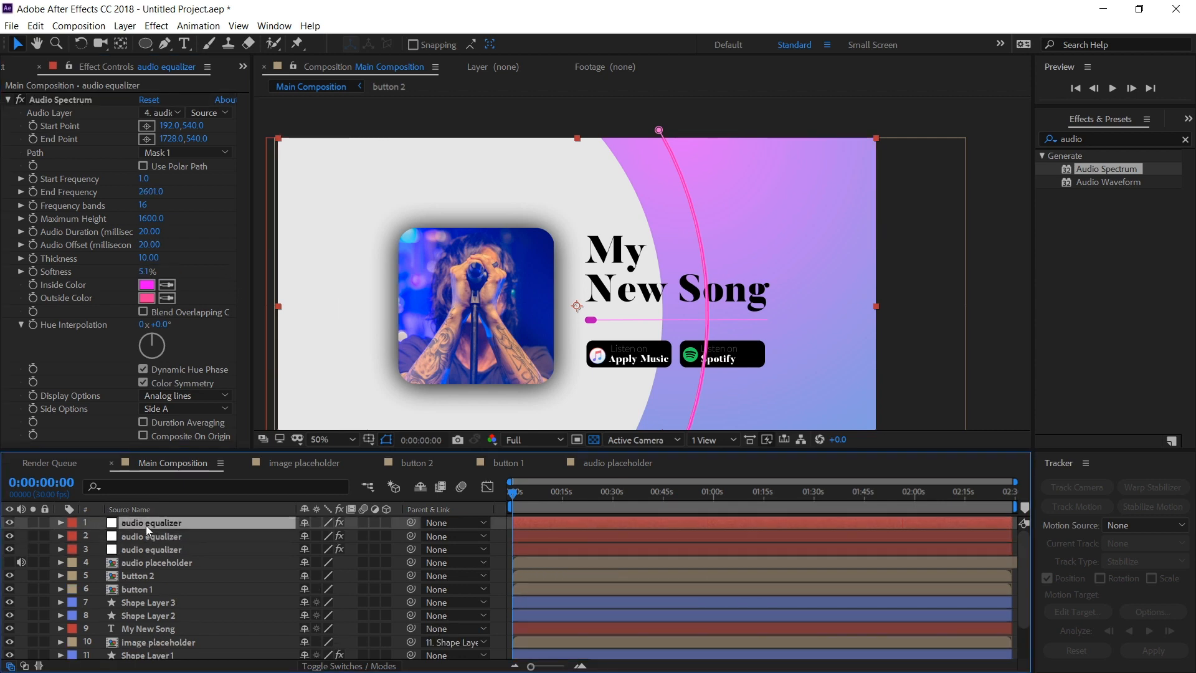
pyautogui.click(152, 192)
pyautogui.write('2700')
pyautogui.press('Tab')
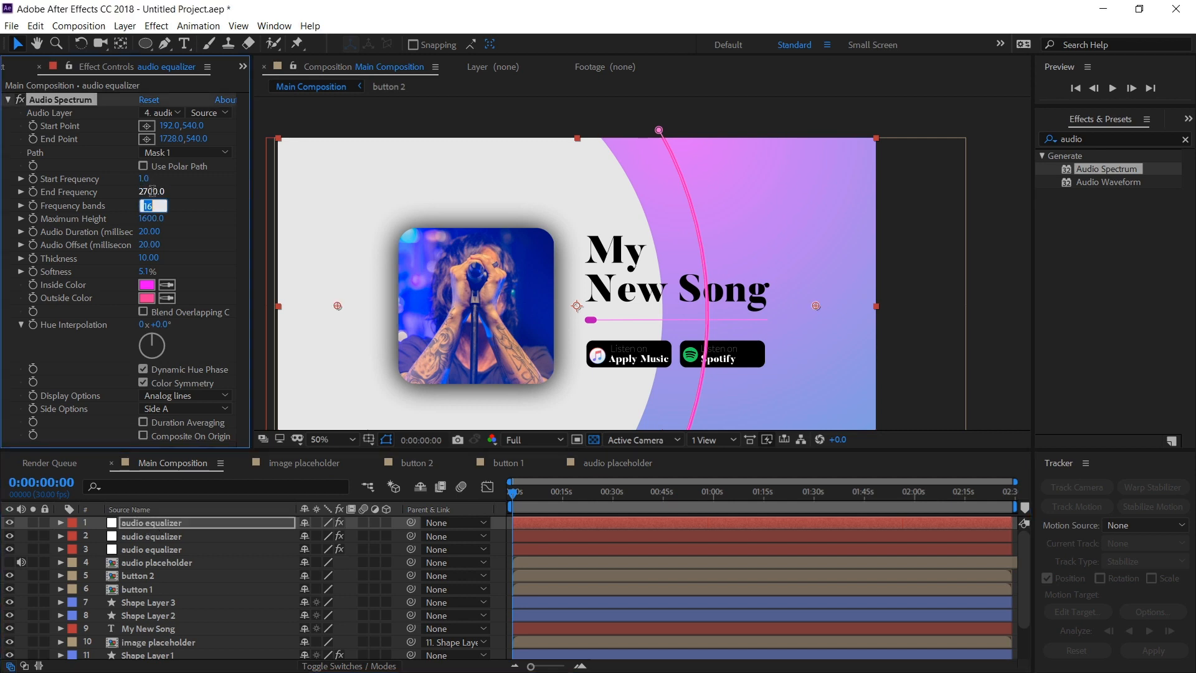
pyautogui.write('17')
pyautogui.press('Tab')
# - Give the top equalizer copy an audio offset of 10, thickness 23, softness 0% and the Analog dots display
pyautogui.press('Tab')
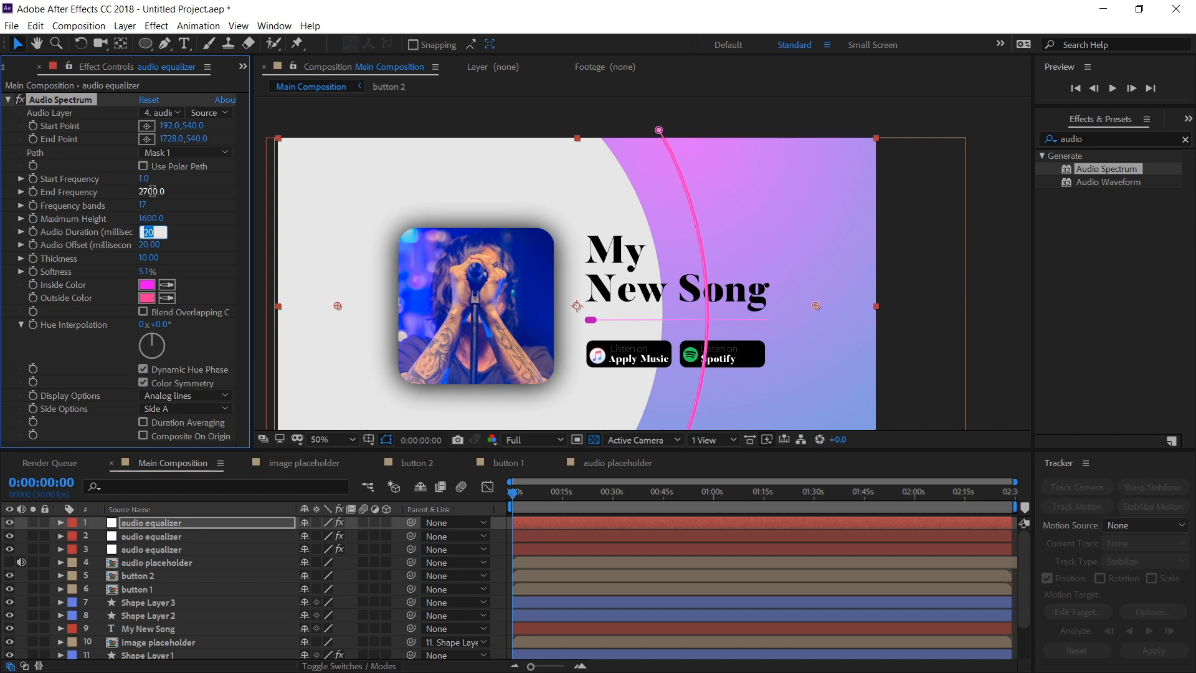
pyautogui.press('Tab')
pyautogui.write('10')
pyautogui.press('Tab')
pyautogui.write('23')
pyautogui.press('Tab')
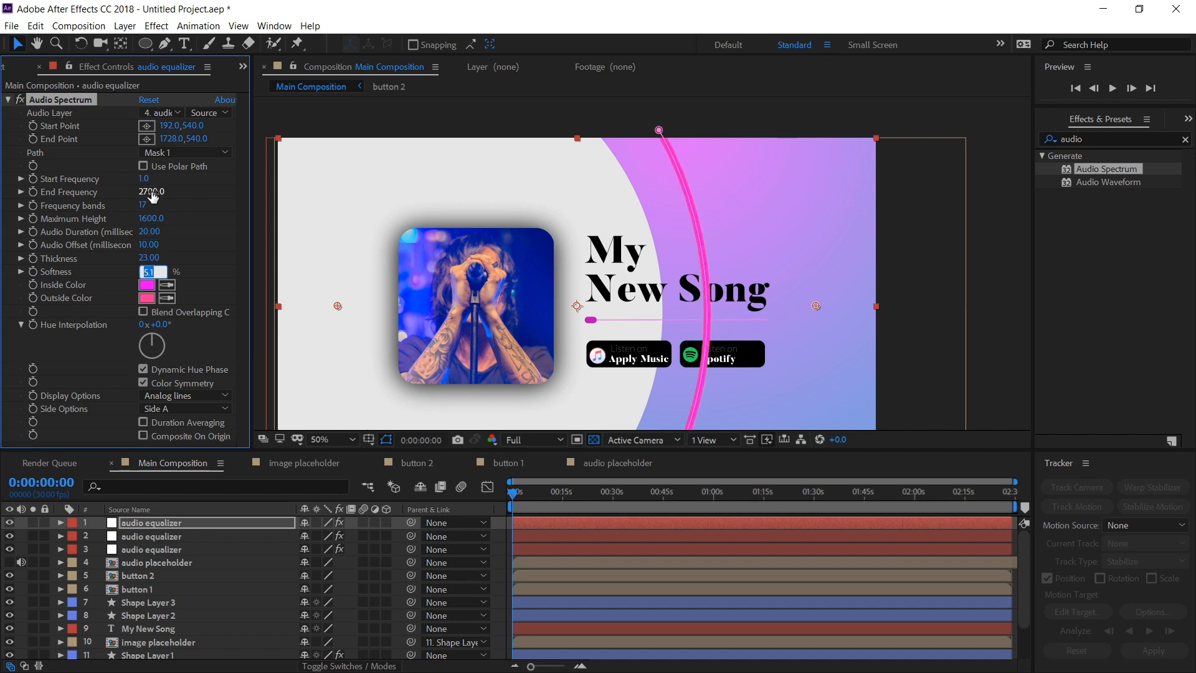
pyautogui.write('0')
pyautogui.click(181, 403)
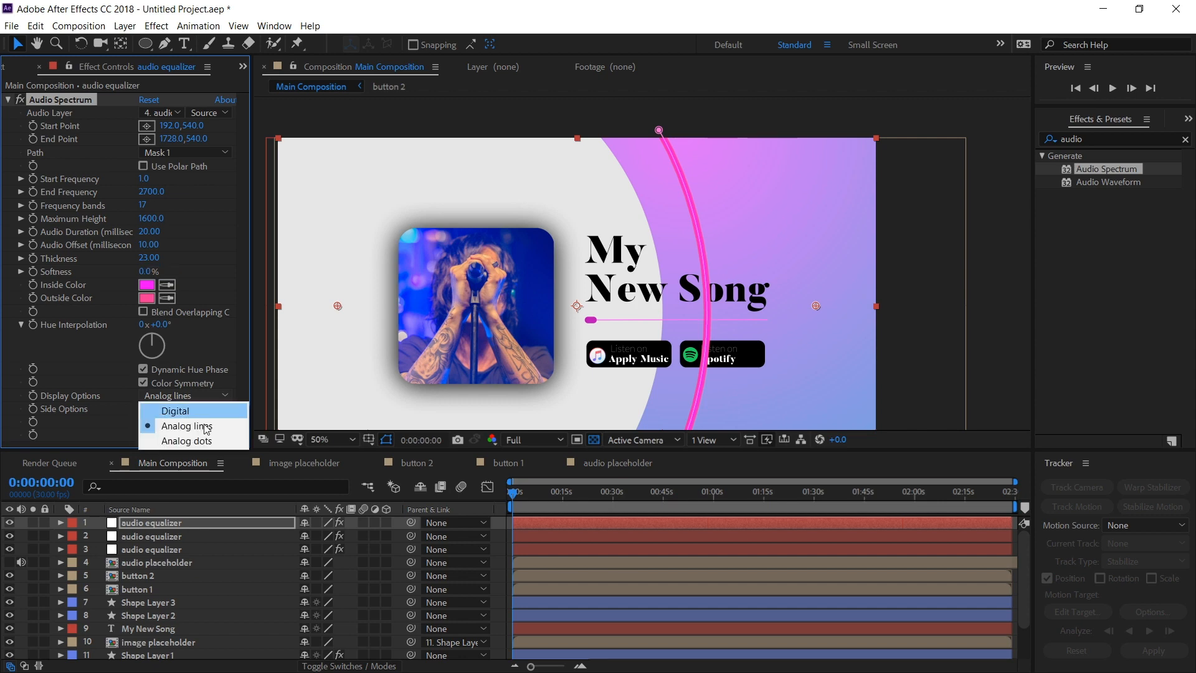
pyautogui.click(203, 440)
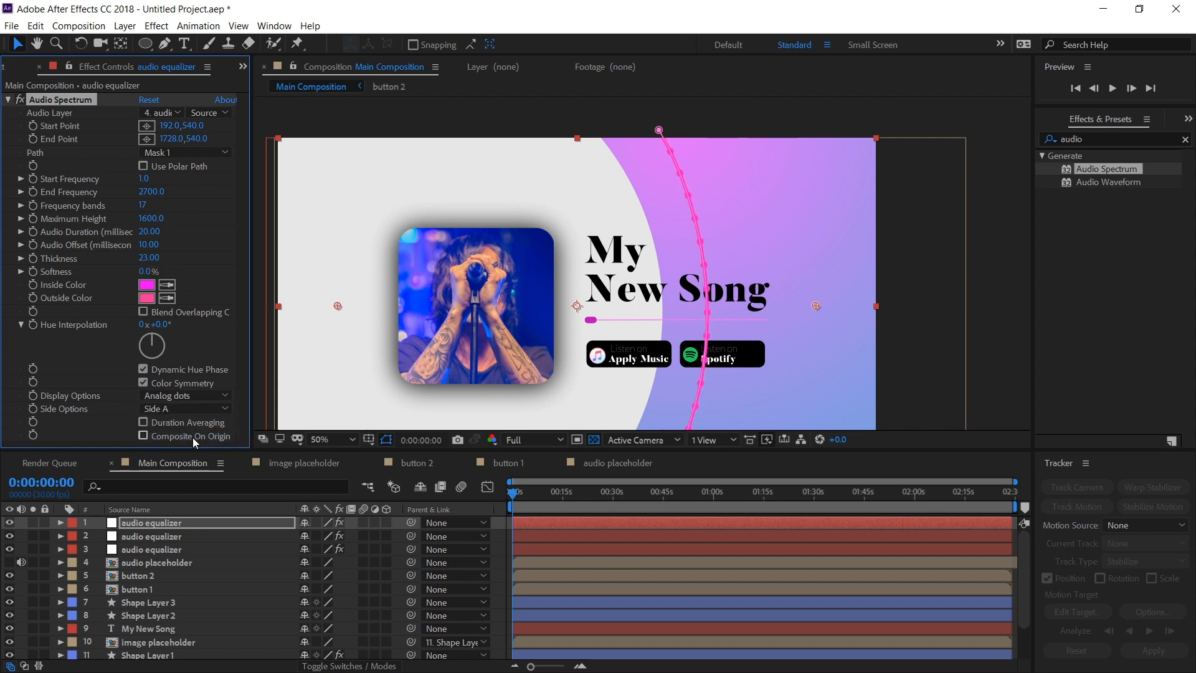
# - Duplicate the Analog dots equalizer layer and shift the copy's Mask 1 slightly left, closer to the light circle's edge
pyautogui.click(158, 523)
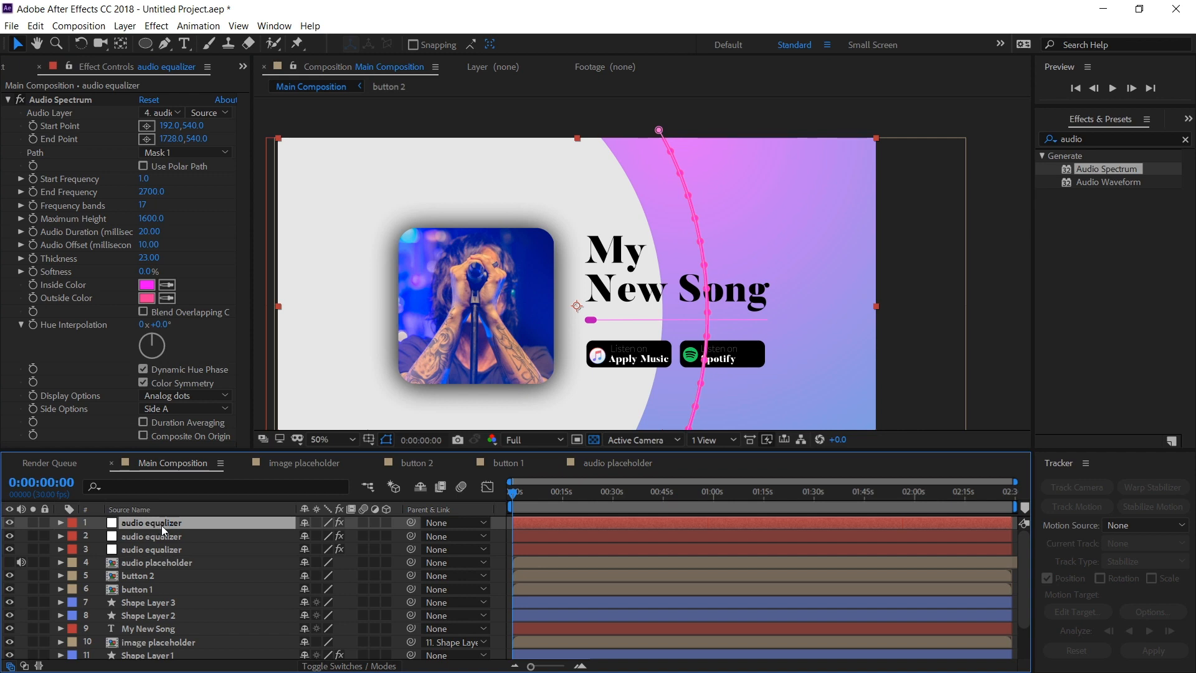
pyautogui.hotkey('ctrl', 'd')
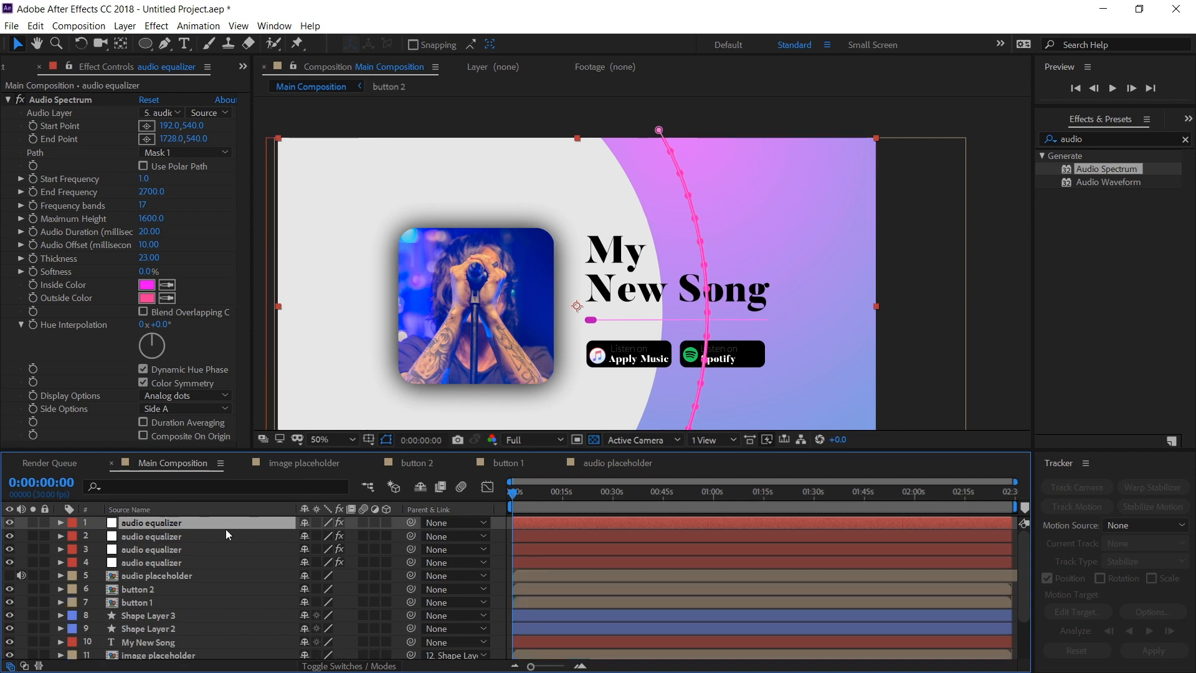
pyautogui.click(176, 537)
pyautogui.click(175, 524)
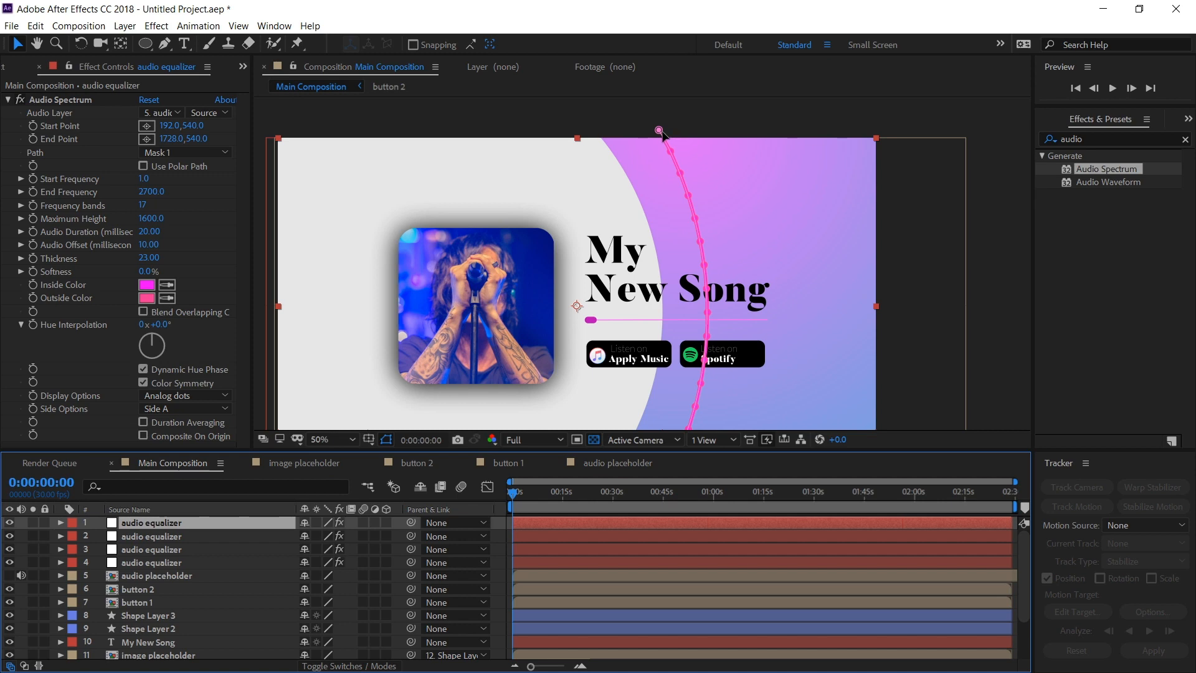
pyautogui.click(61, 523)
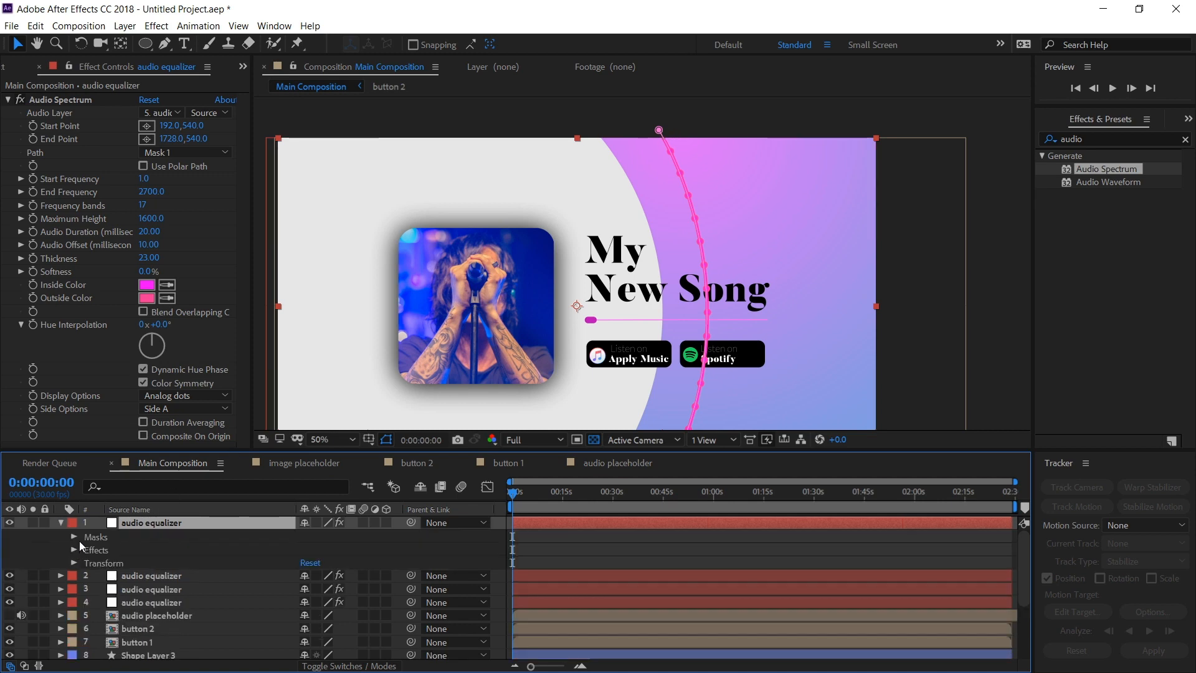
pyautogui.click(74, 537)
pyautogui.click(88, 550)
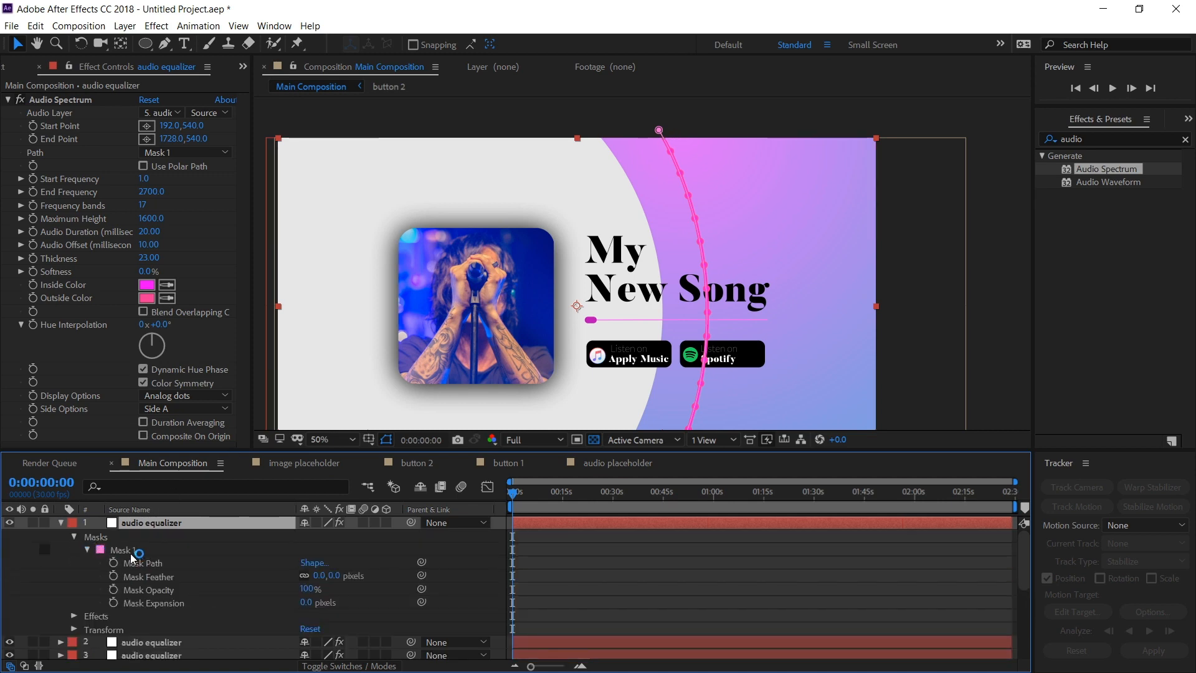
pyautogui.click(133, 551)
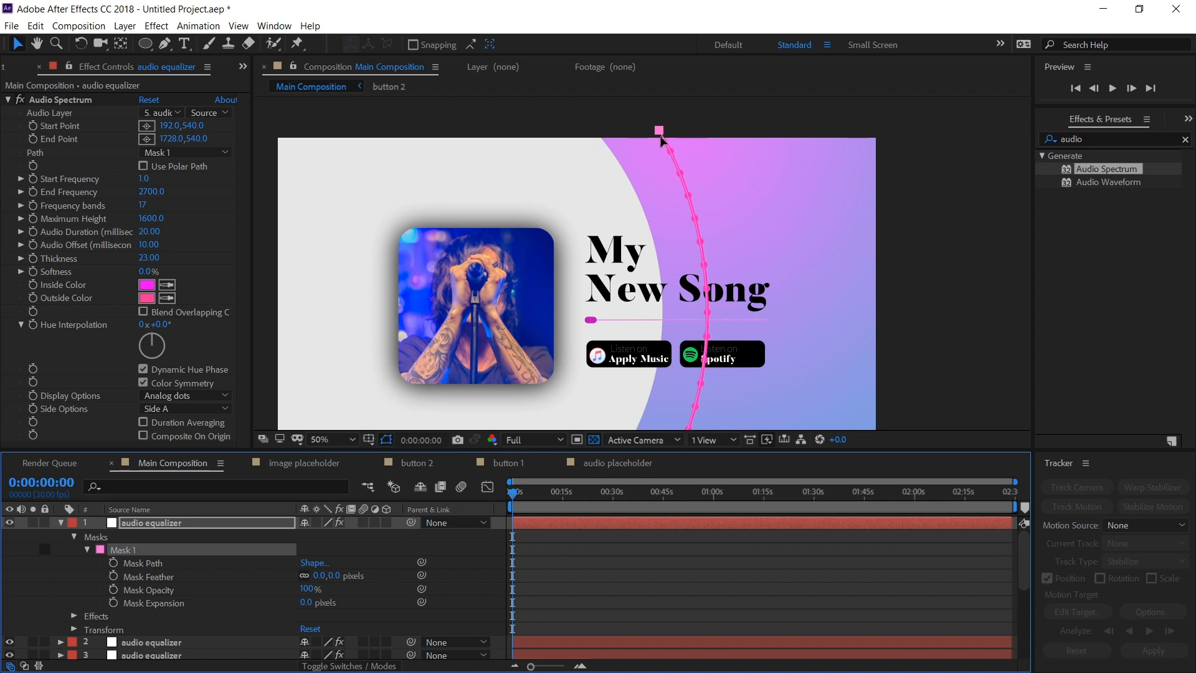
pyautogui.moveTo(659, 134); pyautogui.dragTo(634, 132)
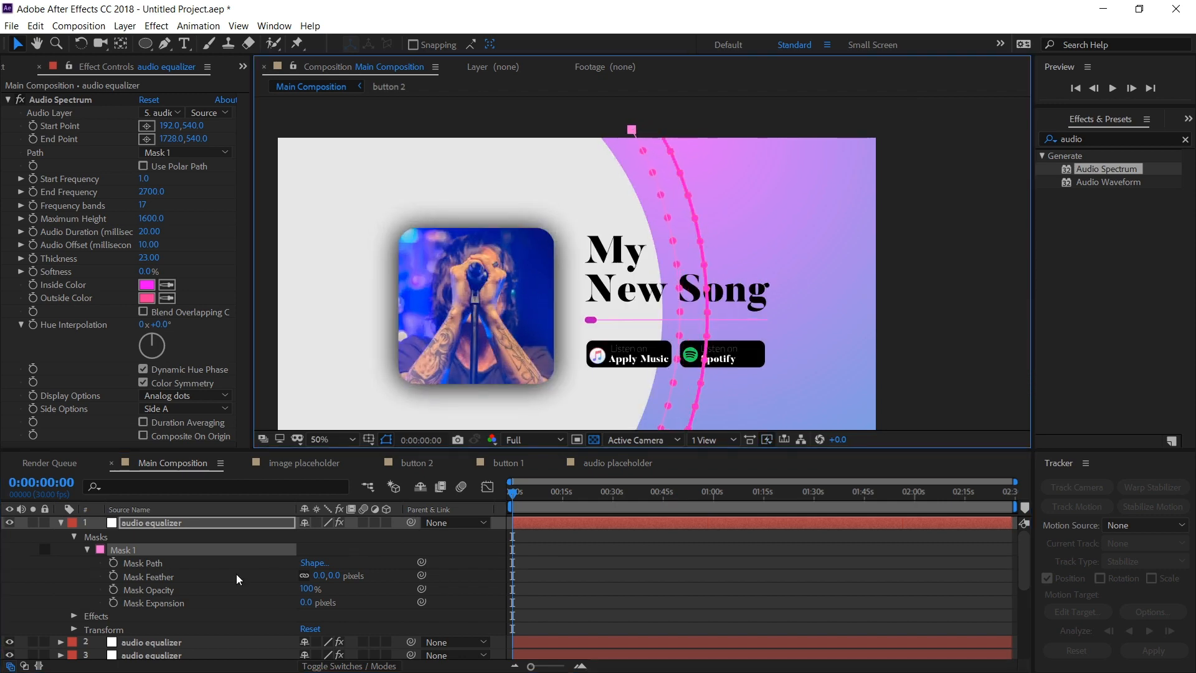
# - Set the shifted equalizer copy's end frequency to 301, frequency bands to 92 and maximum height to 211
pyautogui.click(170, 541)
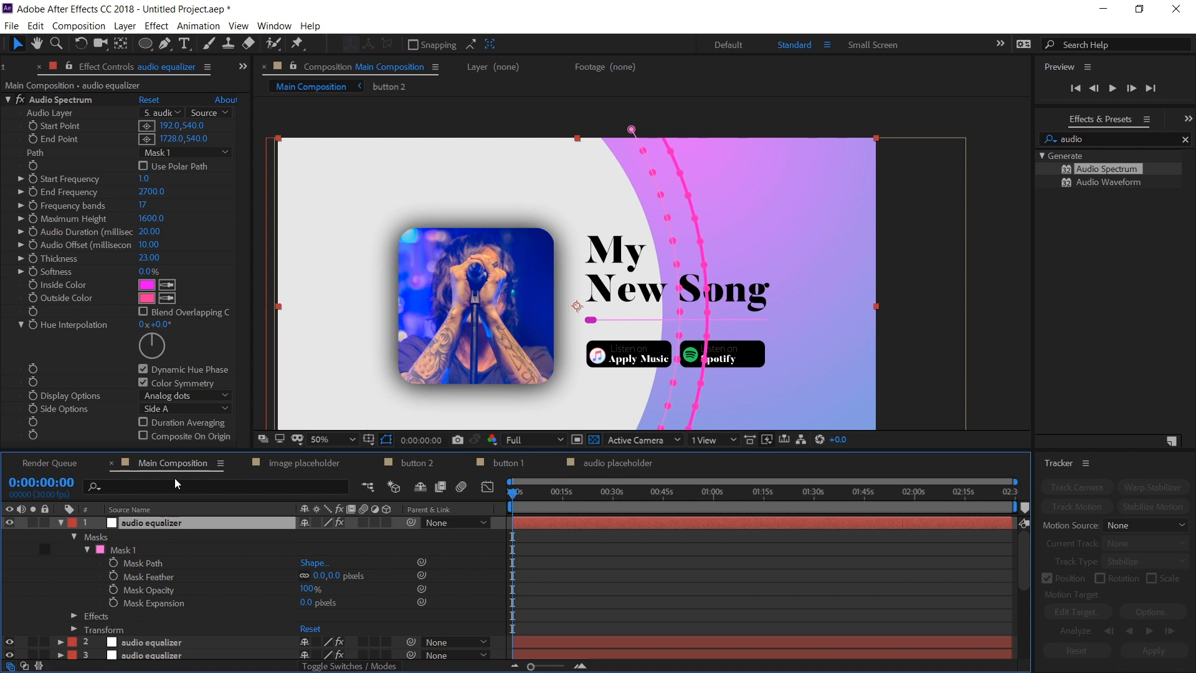
pyautogui.click(143, 527)
pyautogui.click(149, 192)
pyautogui.write('301')
pyautogui.press('Tab')
pyautogui.write('92')
pyautogui.press('Tab')
pyautogui.write('211')
# - Set the shifted equalizer copy's audio offset to 240 and thickness to 4
pyautogui.press('Tab')
pyautogui.press('Tab')
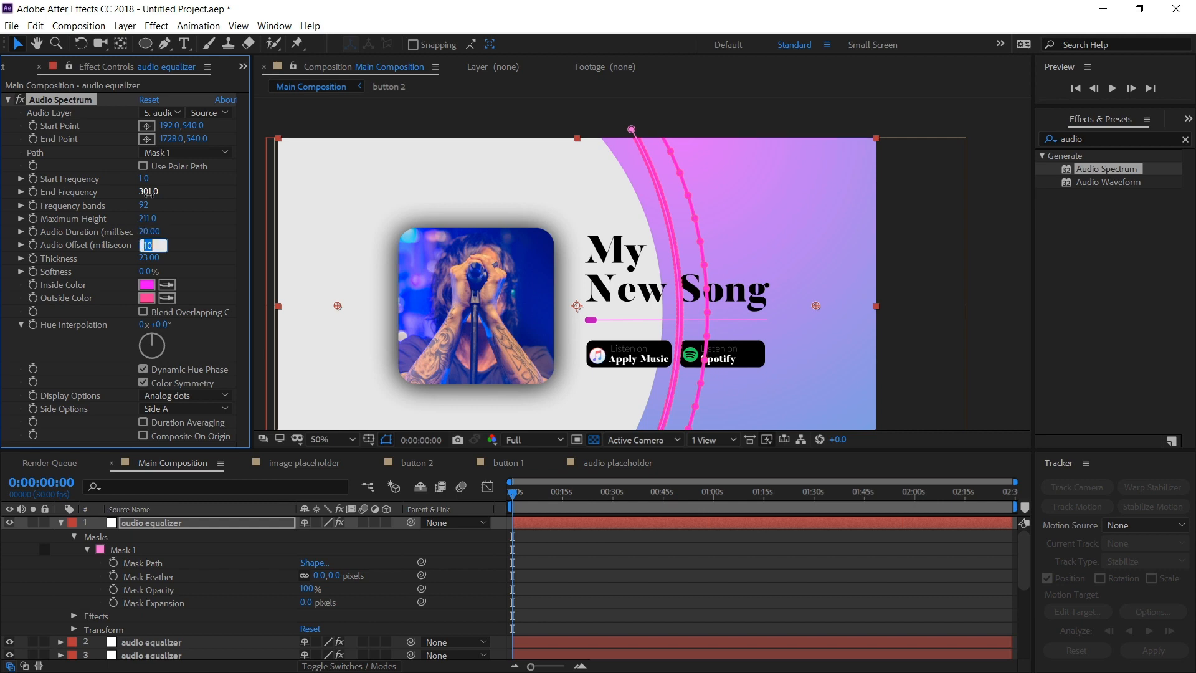
pyautogui.write('240')
pyautogui.press('Tab')
pyautogui.write('4')
pyautogui.click(225, 291)
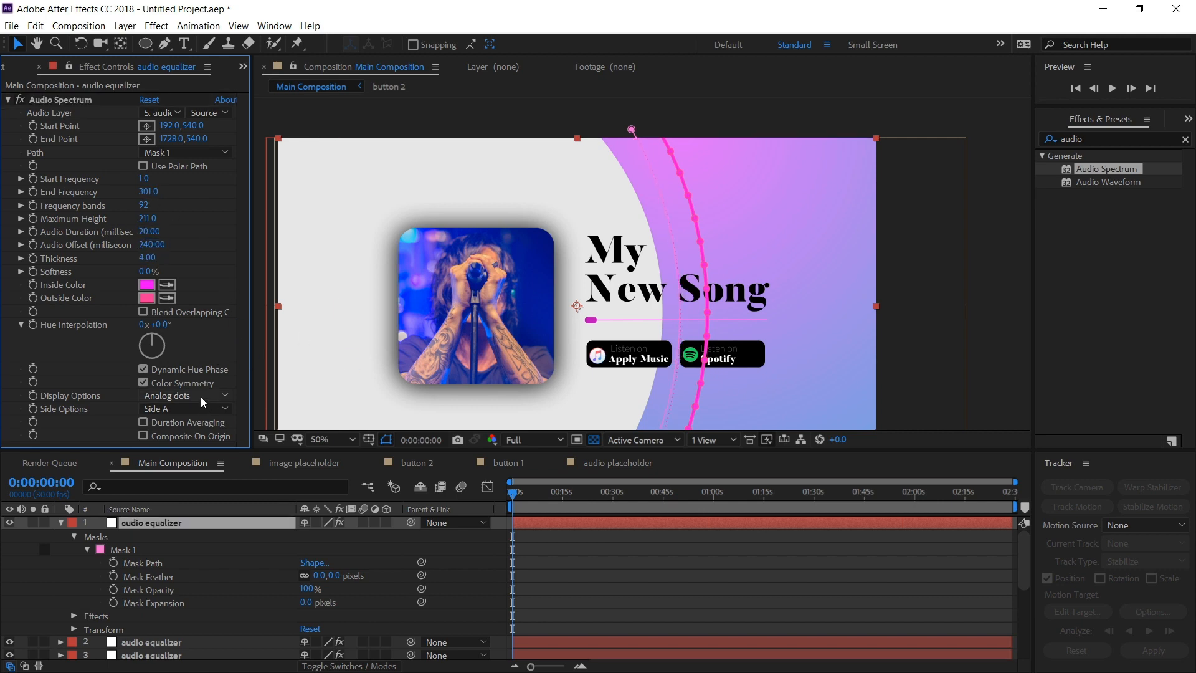
# - Set the shifted equalizer copy's display option to Analog lines and collapse its layer and Audio Spectrum settings
pyautogui.click(203, 403)
pyautogui.click(206, 423)
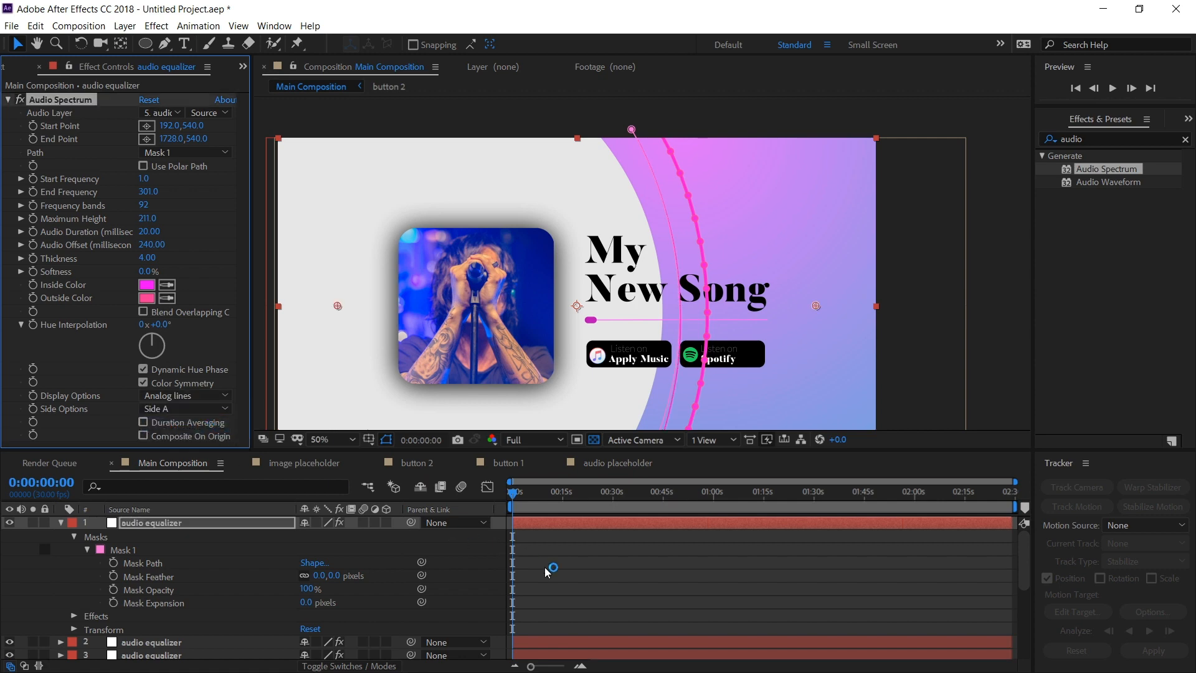
pyautogui.click(51, 567)
pyautogui.click(61, 523)
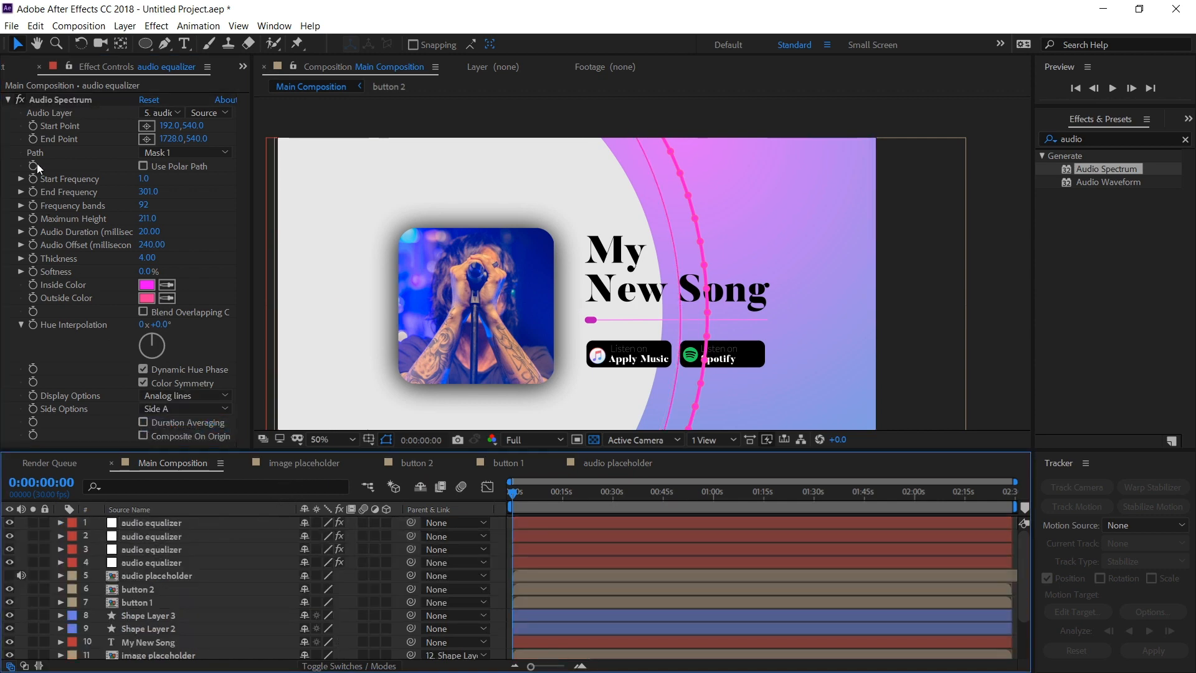
pyautogui.click(8, 100)
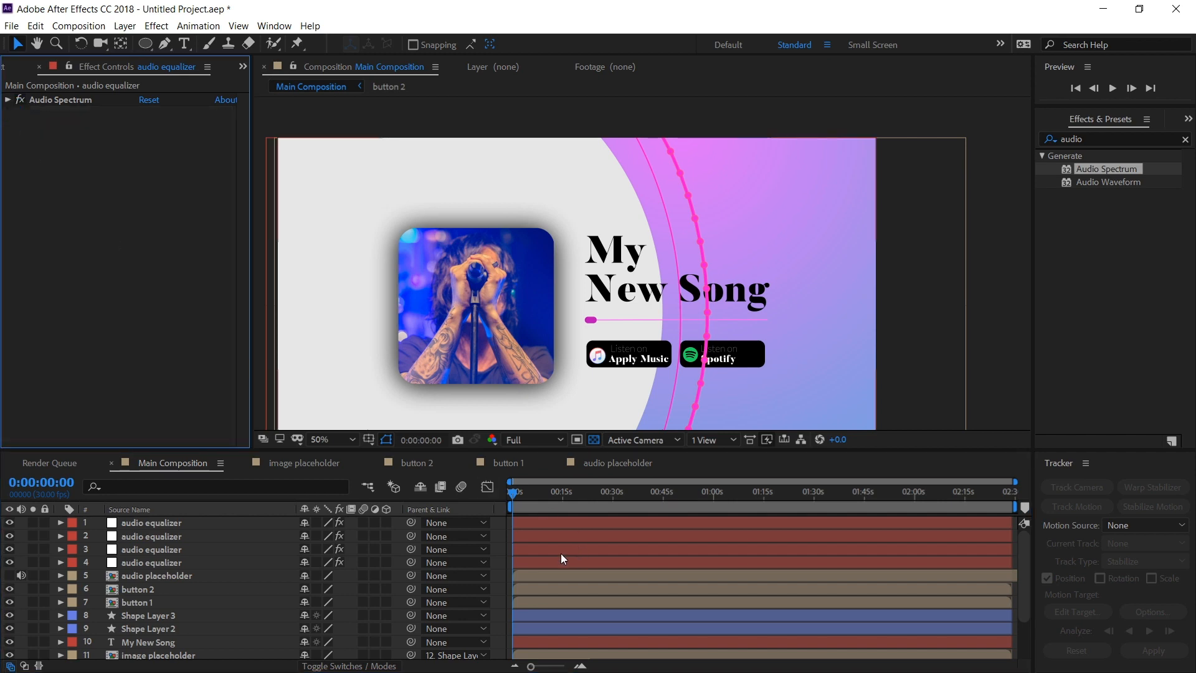
# - Apply a Fill effect to the lowest audio equalizer layer and set its color to white (FFFFFF)
pyautogui.click(352, 440)
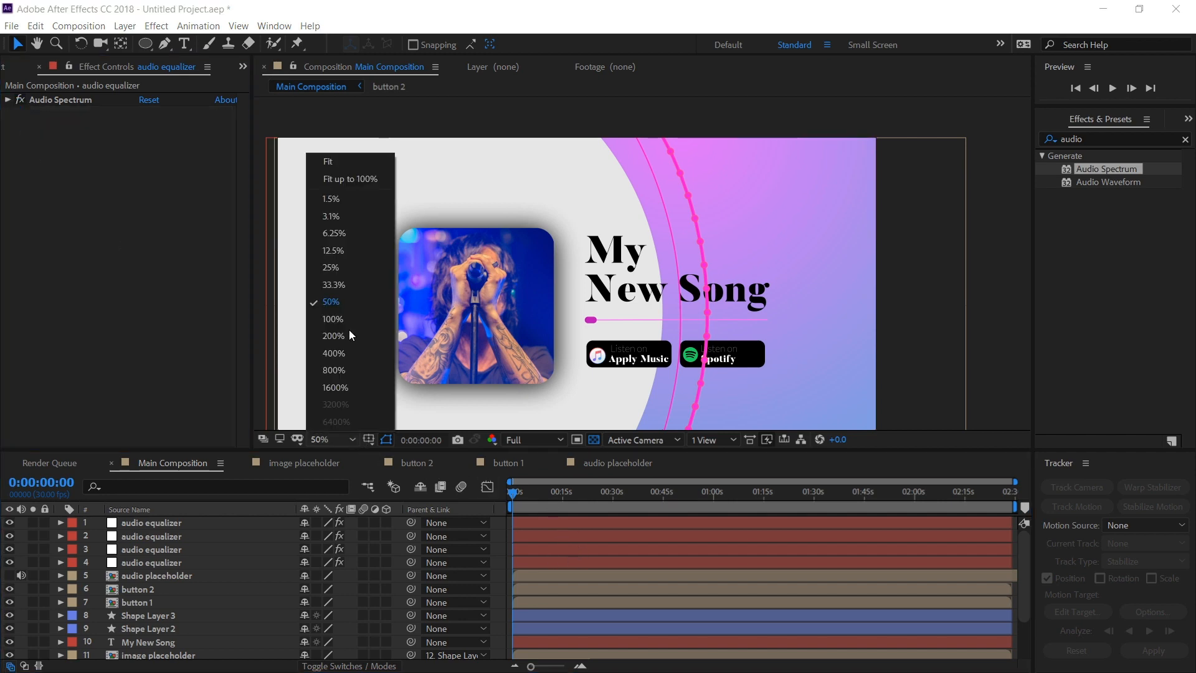
pyautogui.click(333, 177)
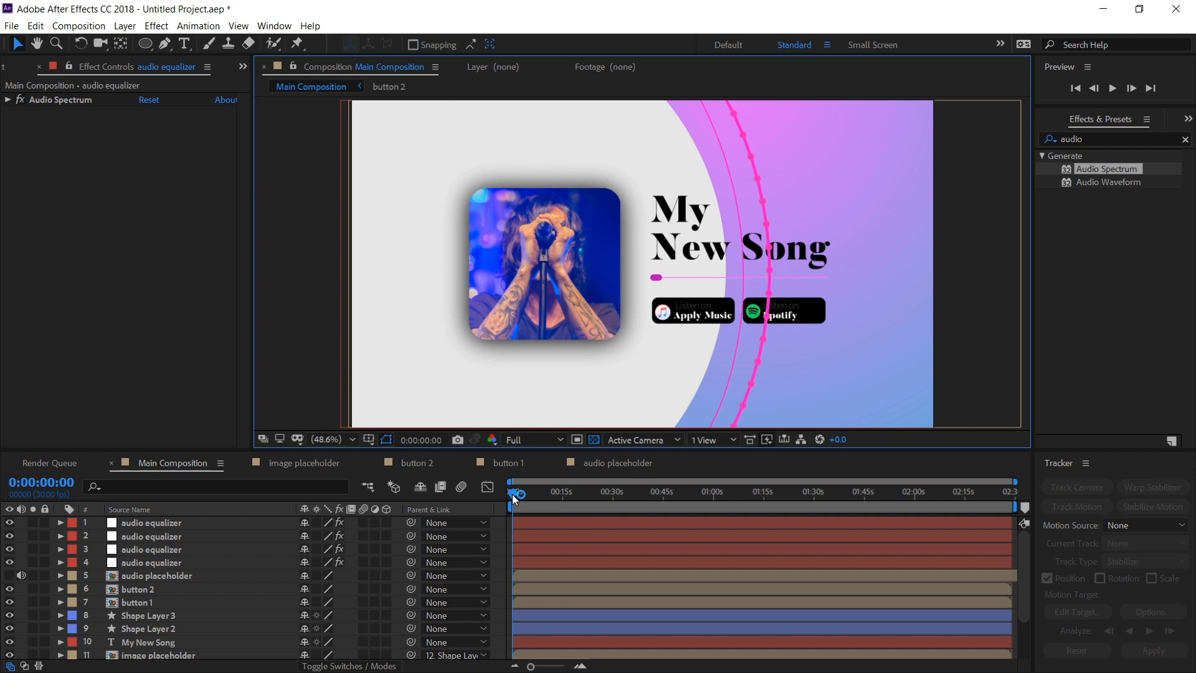
pyautogui.moveTo(515, 497); pyautogui.dragTo(561, 496)
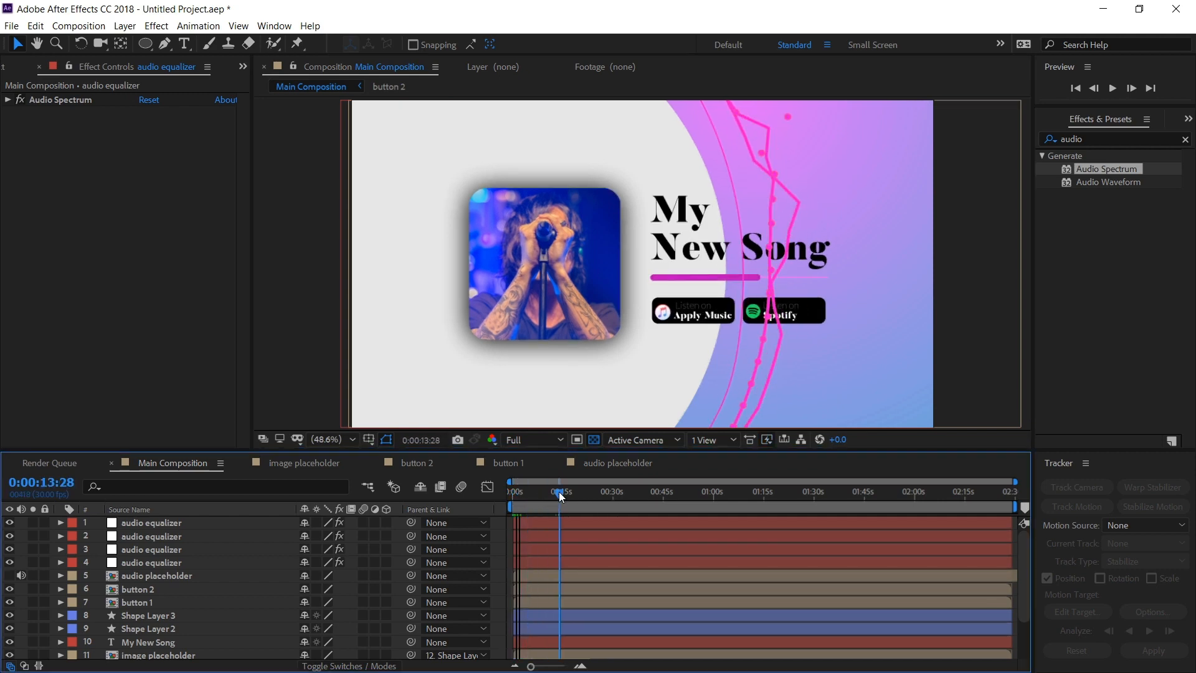
pyautogui.click(182, 561)
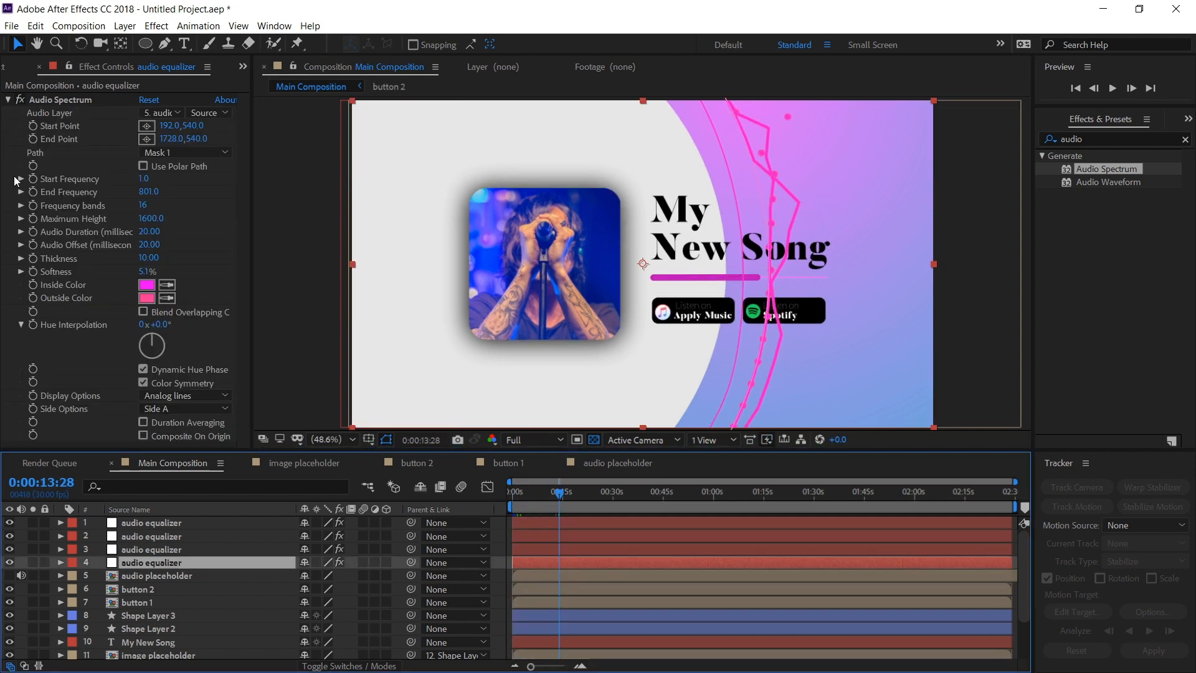
pyautogui.click(8, 100)
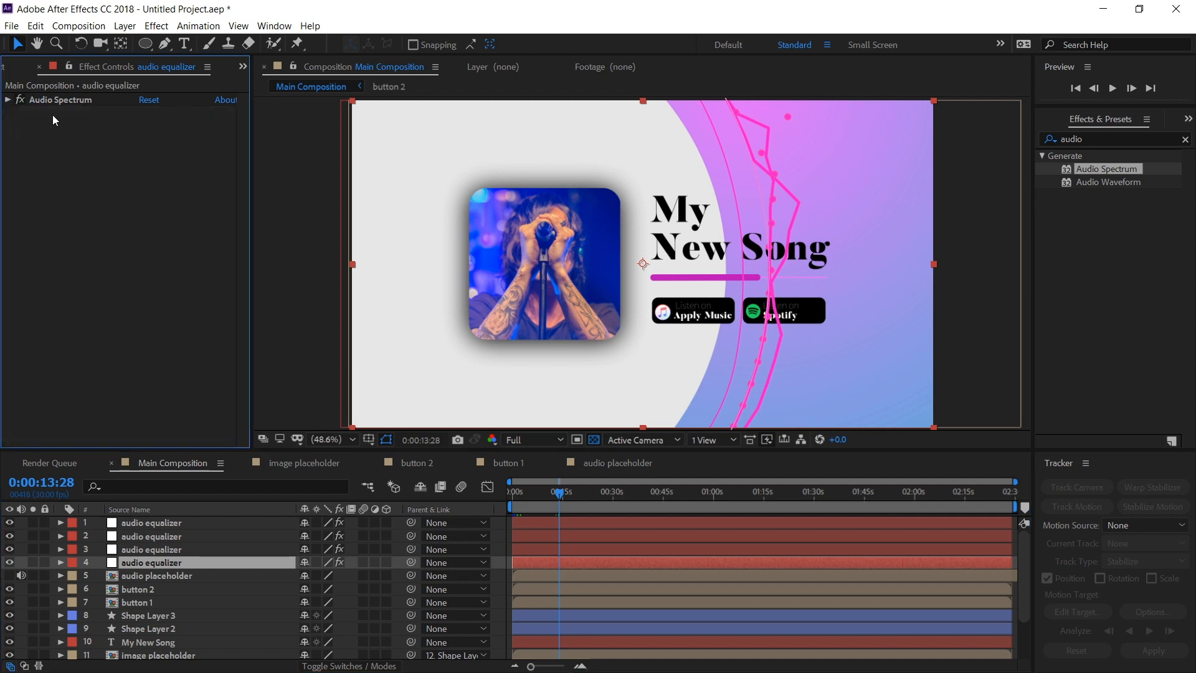
pyautogui.click(1095, 137)
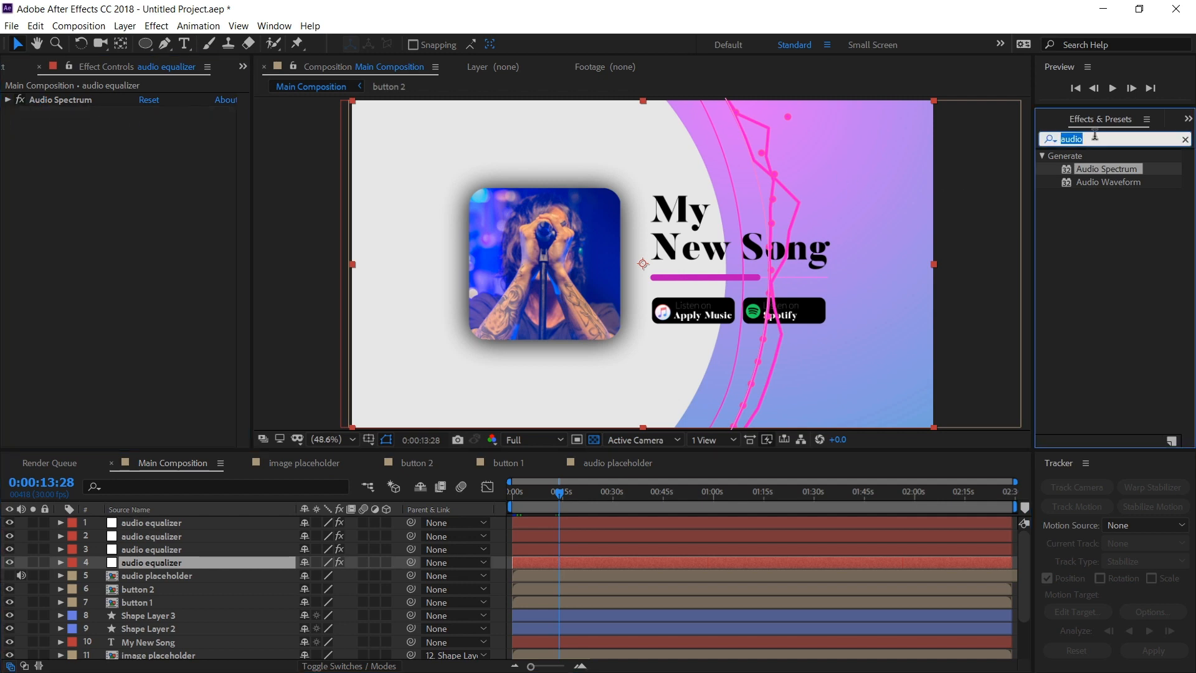
pyautogui.write('fill')
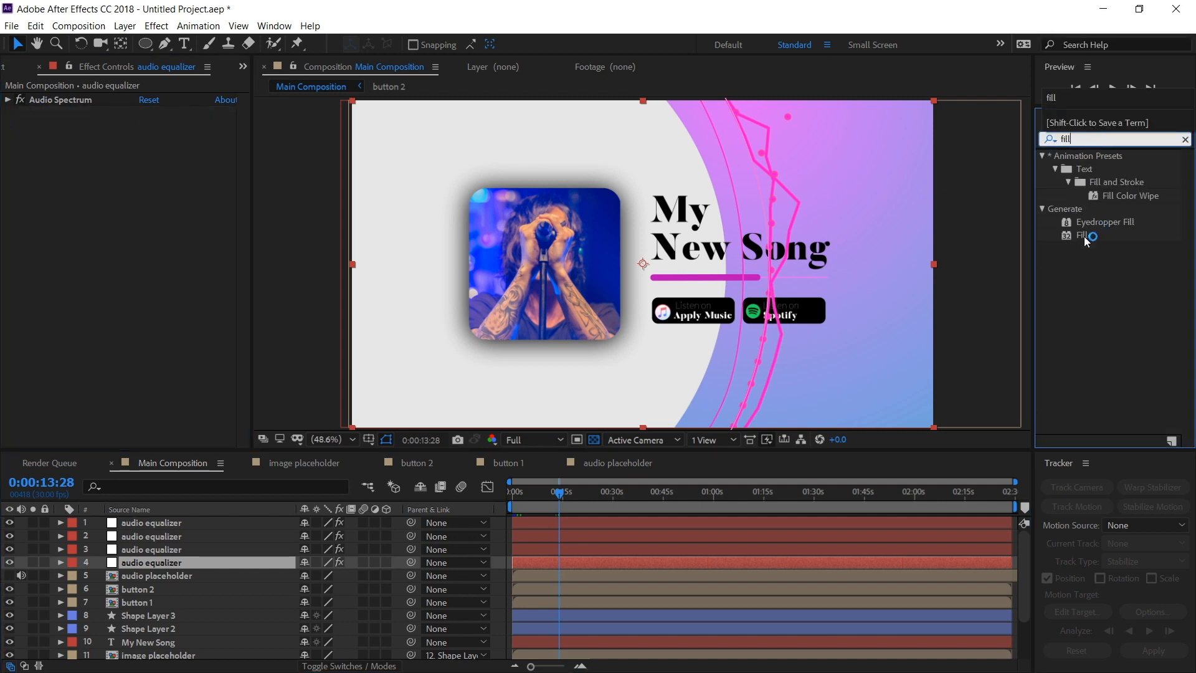
pyautogui.moveTo(1085, 235); pyautogui.dragTo(126, 567)
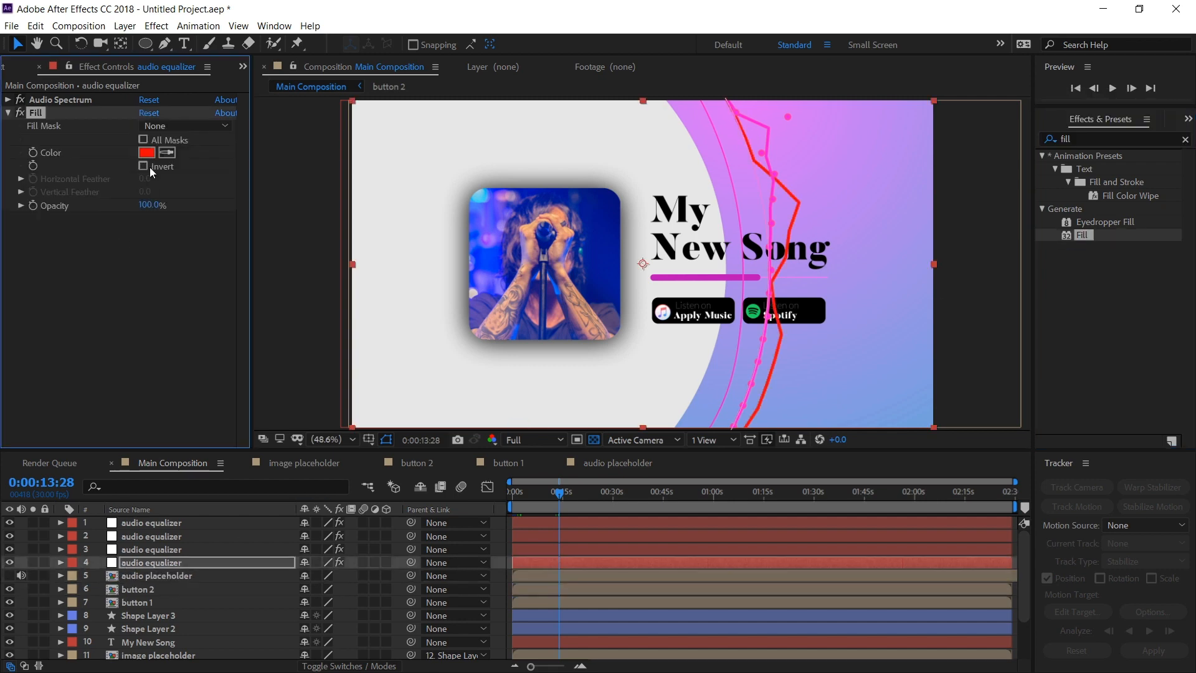
pyautogui.click(147, 153)
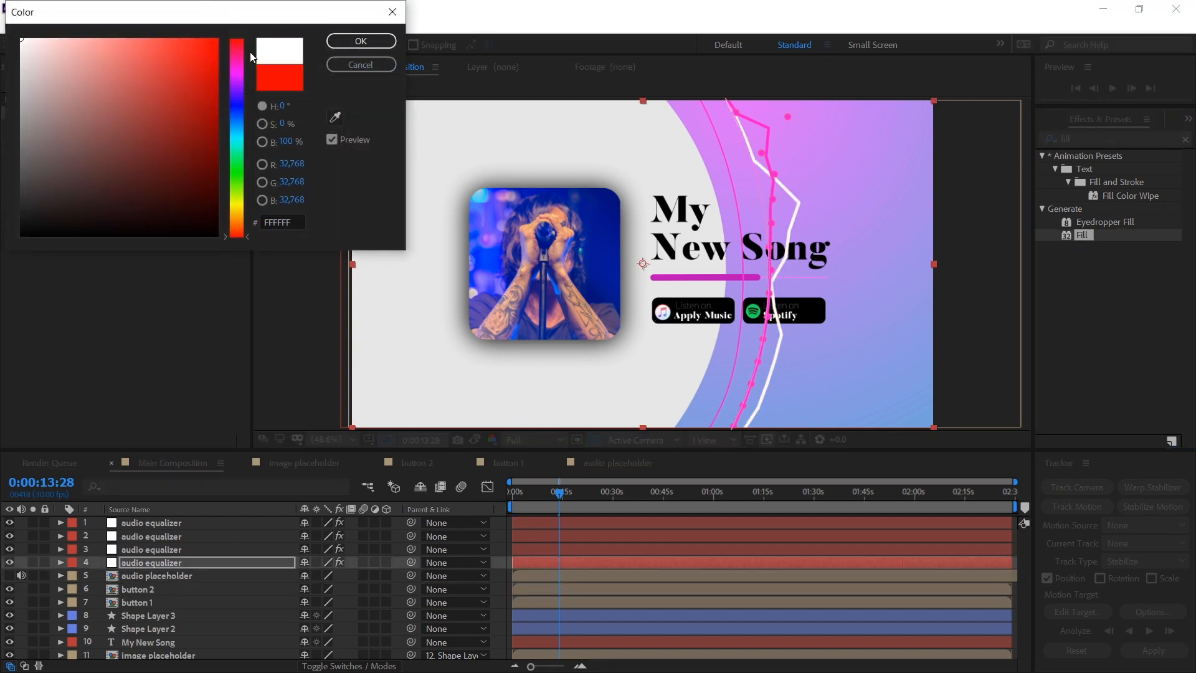
pyautogui.click(360, 41)
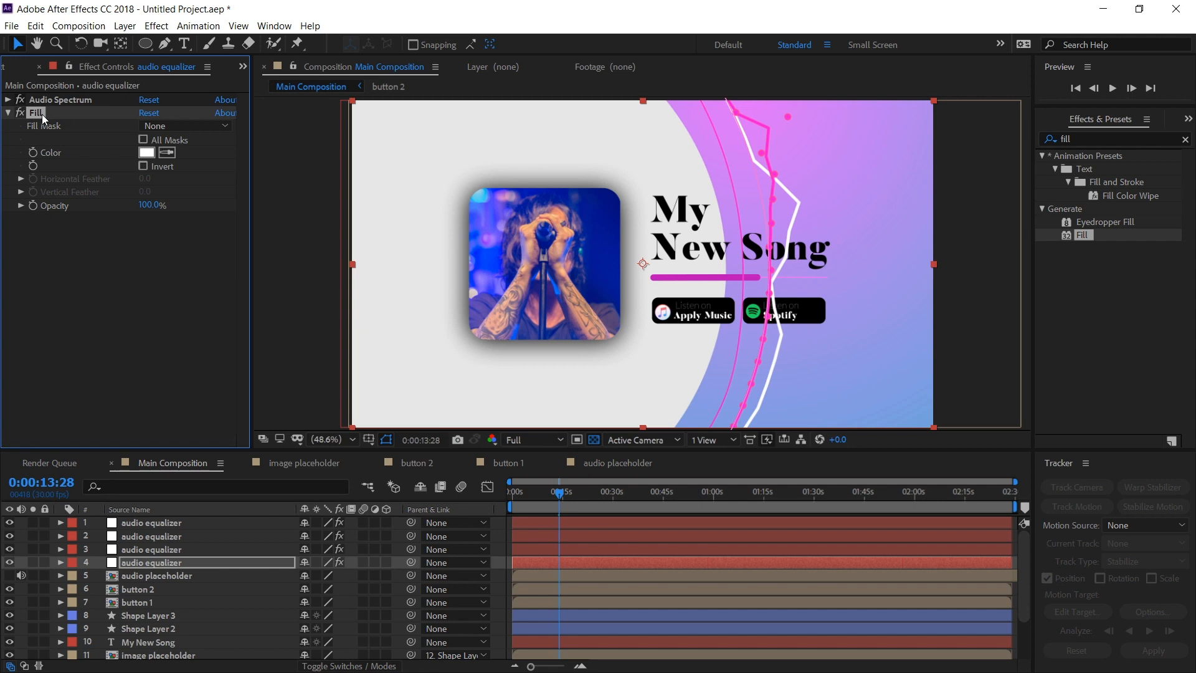
# - Copy the white Fill effect onto the other three audio equalizer layers and collapse its settings
pyautogui.click(153, 549)
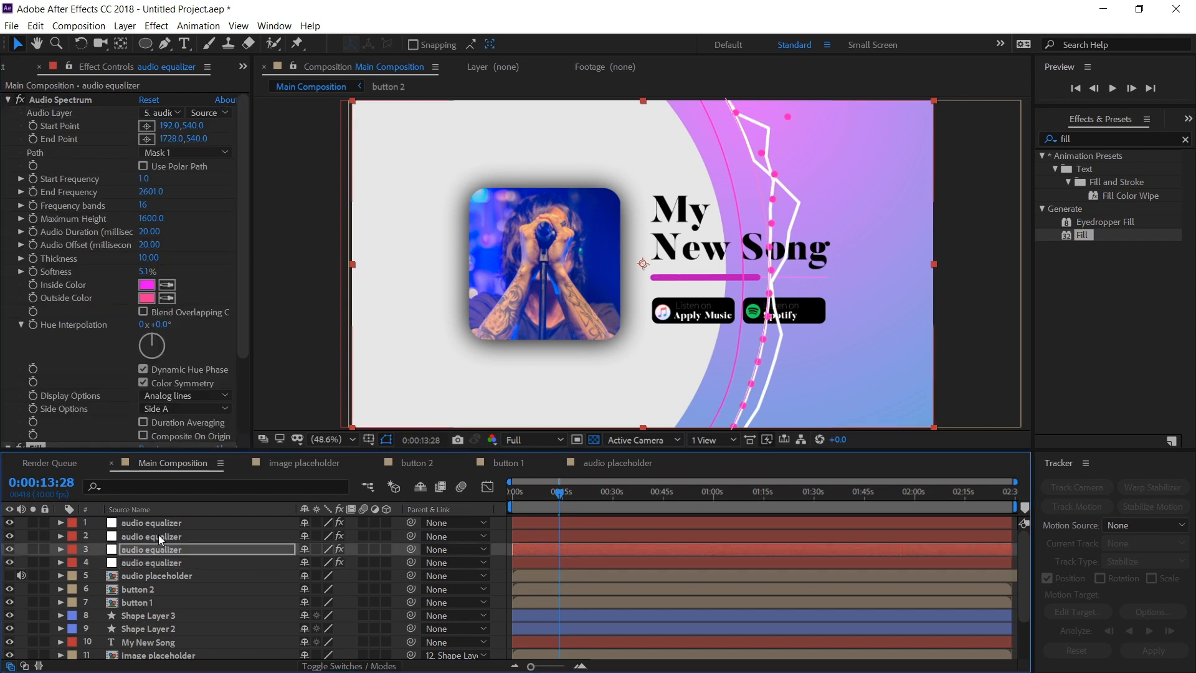
pyautogui.click(158, 536)
pyautogui.hotkey('ctrl', 'v')
pyautogui.click(158, 525)
pyautogui.hotkey('ctrl', 'v')
pyautogui.click(8, 114)
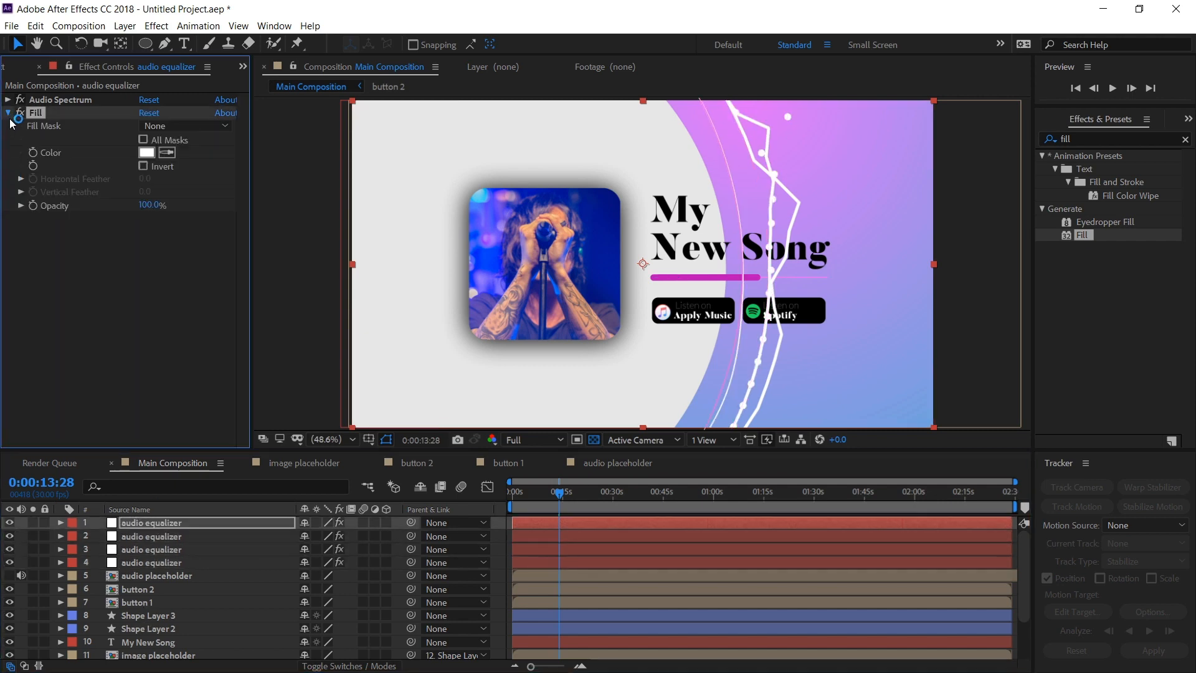
# - Move all four audio equalizer layers down the stack, placing them between White Solid 1 and bg 1
pyautogui.keyDown('shift'); pyautogui.click(145, 563); pyautogui.keyUp('shift')
pyautogui.moveTo(147, 567); pyautogui.dragTo(170, 639)
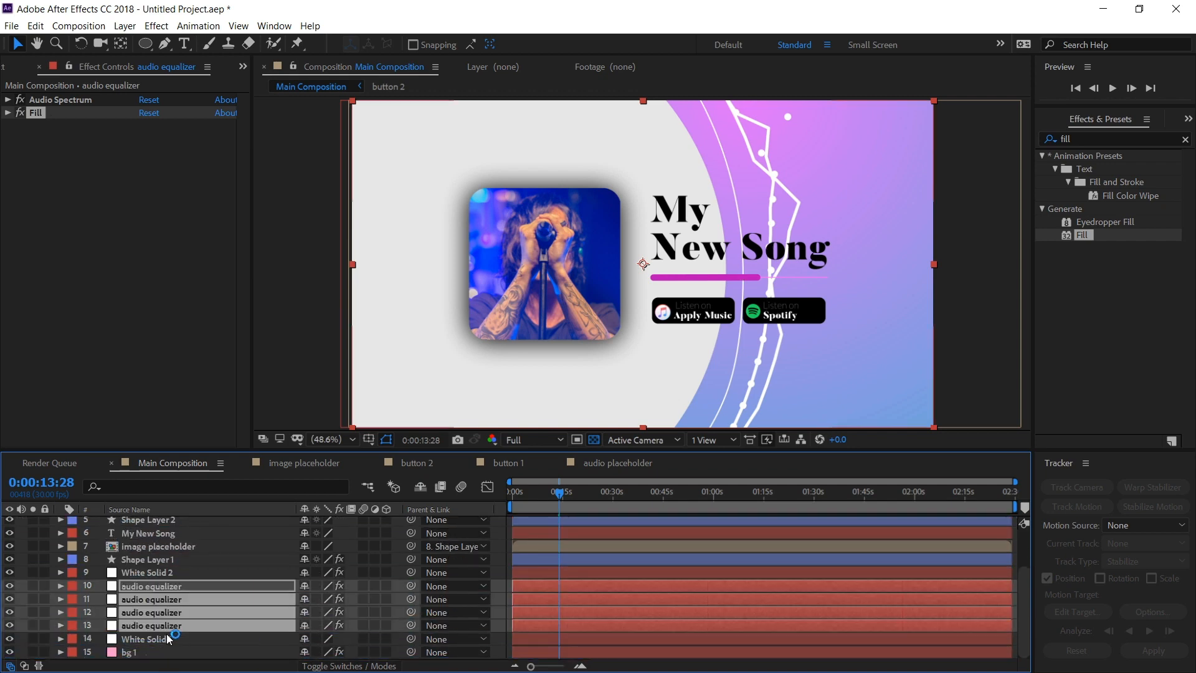
pyautogui.click(147, 574)
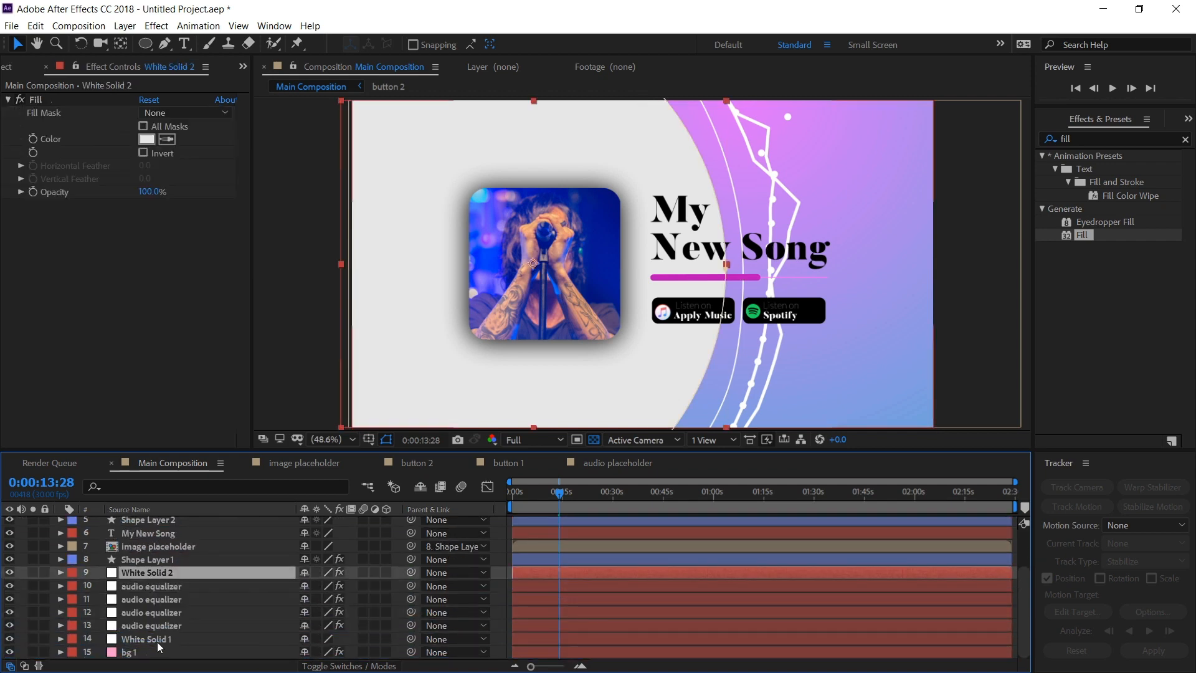
pyautogui.click(156, 625)
pyautogui.keyDown('shift'); pyautogui.click(159, 584); pyautogui.keyUp('shift')
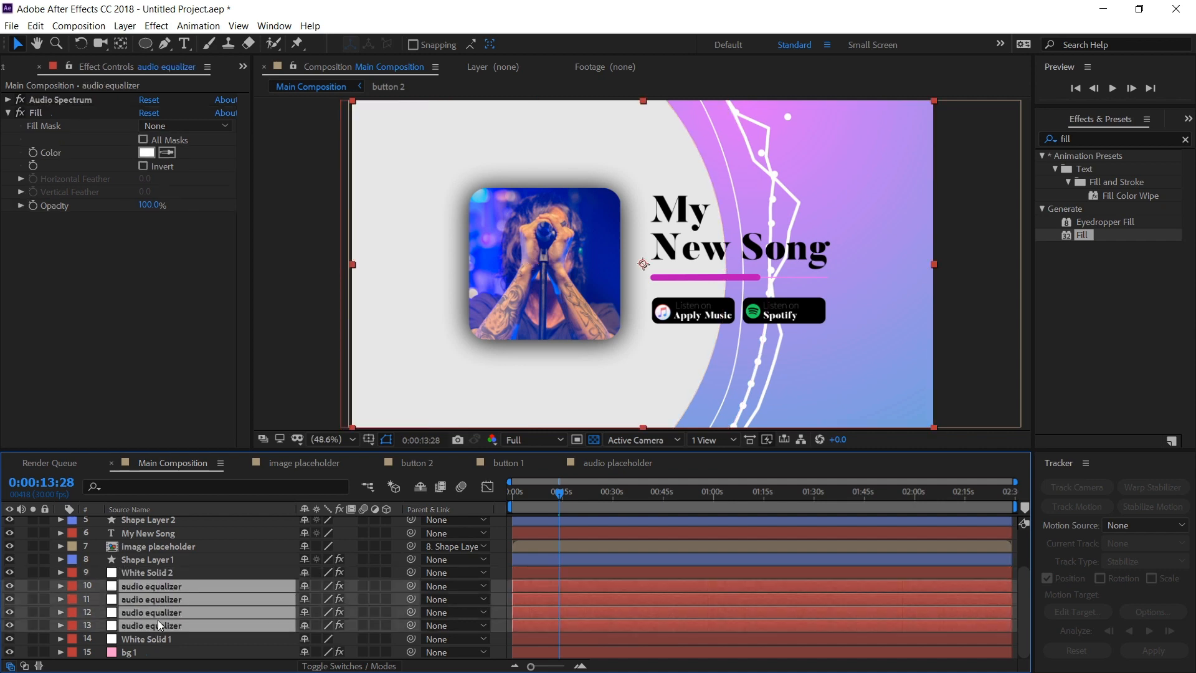
pyautogui.moveTo(155, 634); pyautogui.dragTo(154, 648)
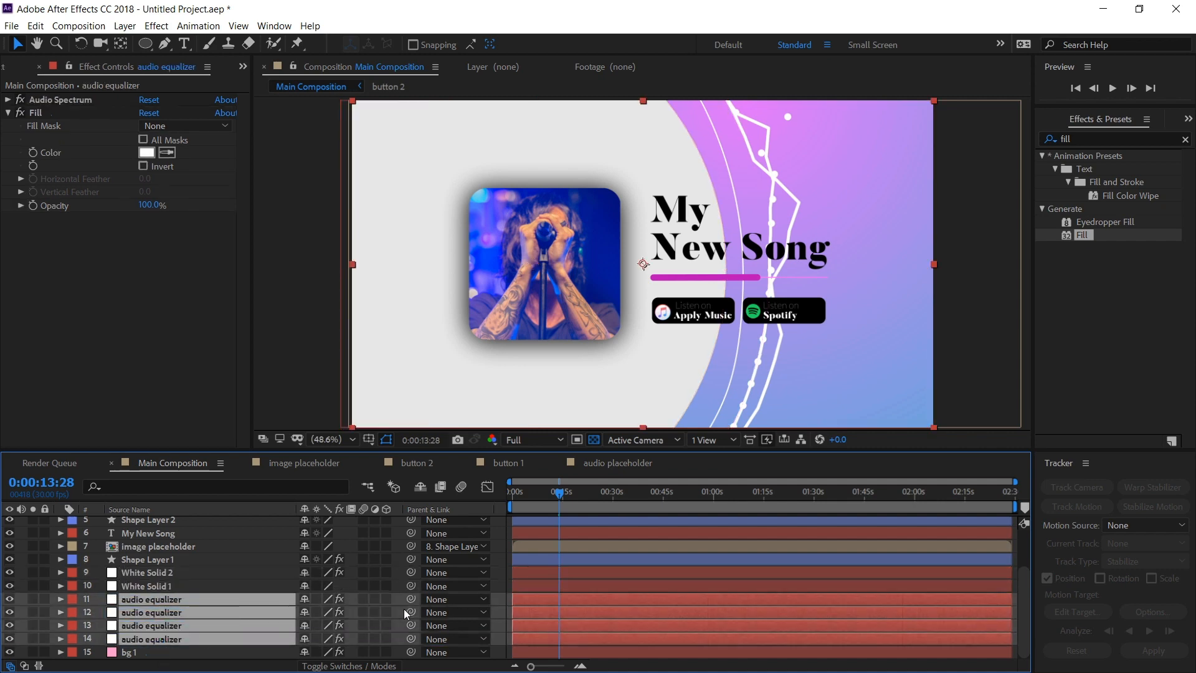
# - Set the opacity of all four audio equalizer layers to 67%
pyautogui.press('t')
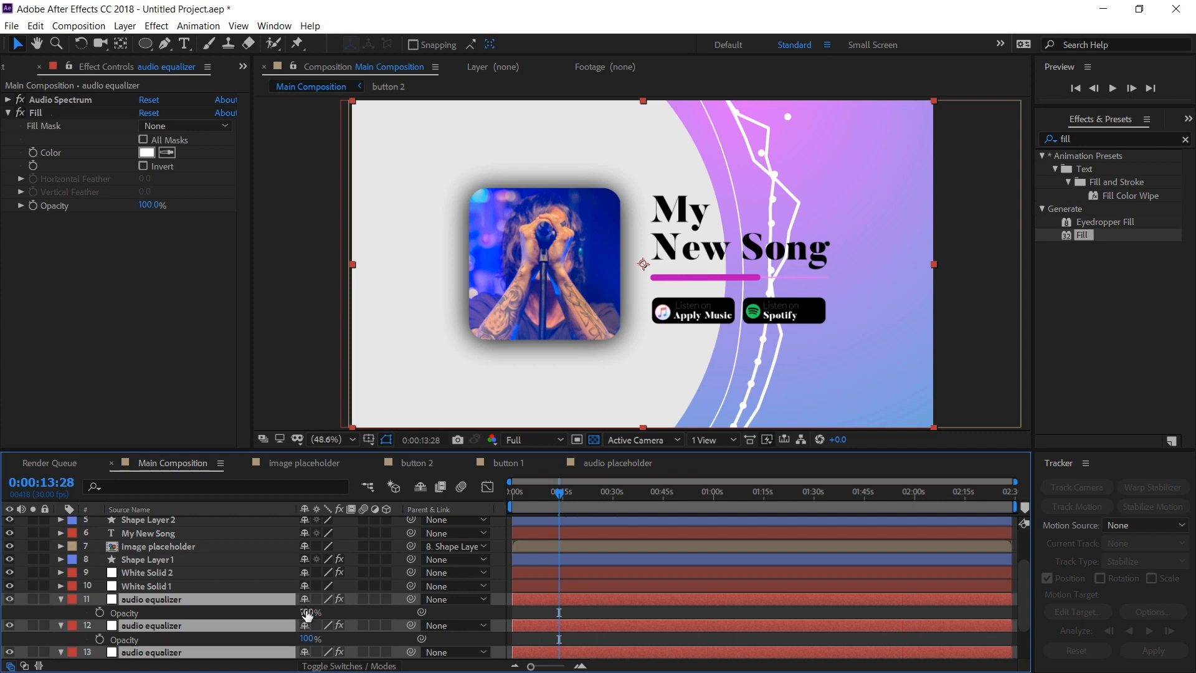
pyautogui.moveTo(305, 613); pyautogui.dragTo(288, 619)
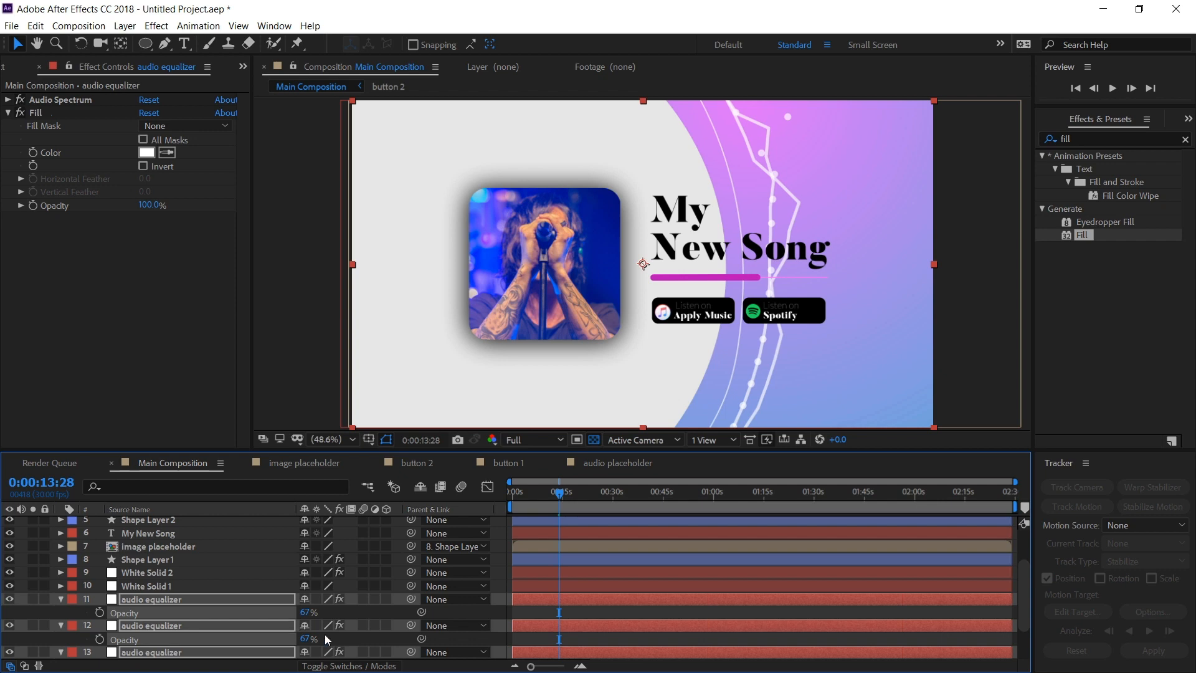
# - Scrub through the composition and play it from the start to check the equalizer and progress line animation
pyautogui.click(525, 608)
pyautogui.moveTo(565, 506)
pyautogui.mouseDown()
pyautogui.moveTo(530, 505)
pyautogui.moveTo(595, 507)
pyautogui.moveTo(584, 506)
pyautogui.mouseUp()
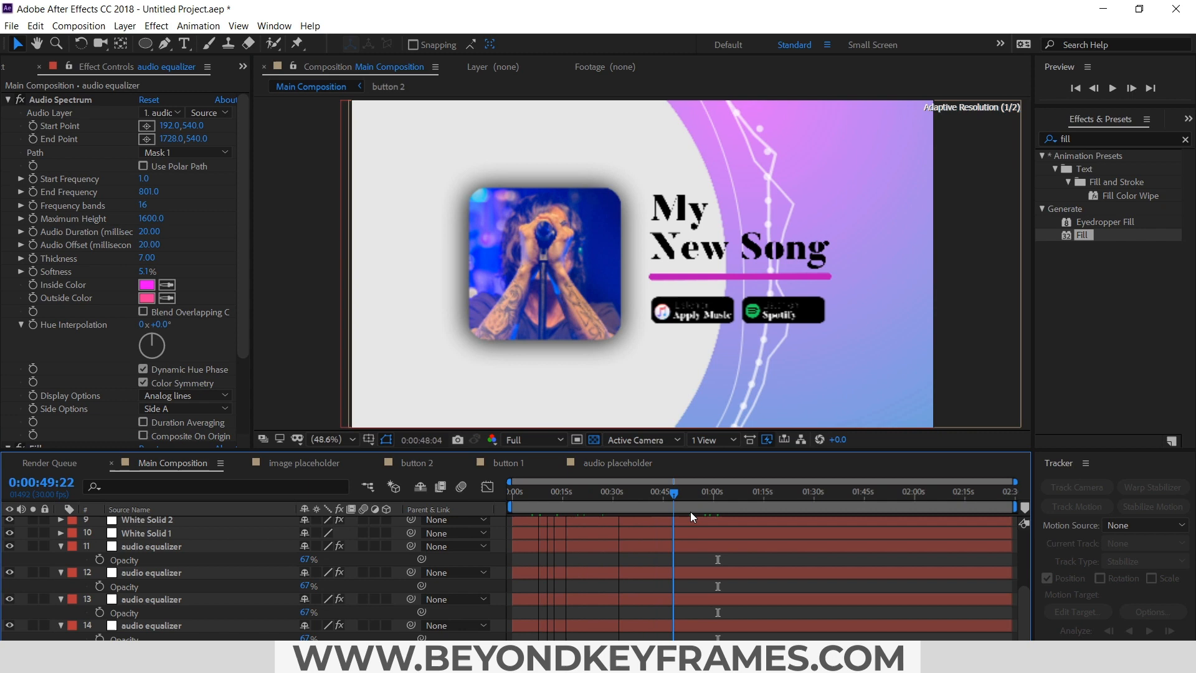
pyautogui.moveTo(690, 510); pyautogui.dragTo(570, 507)
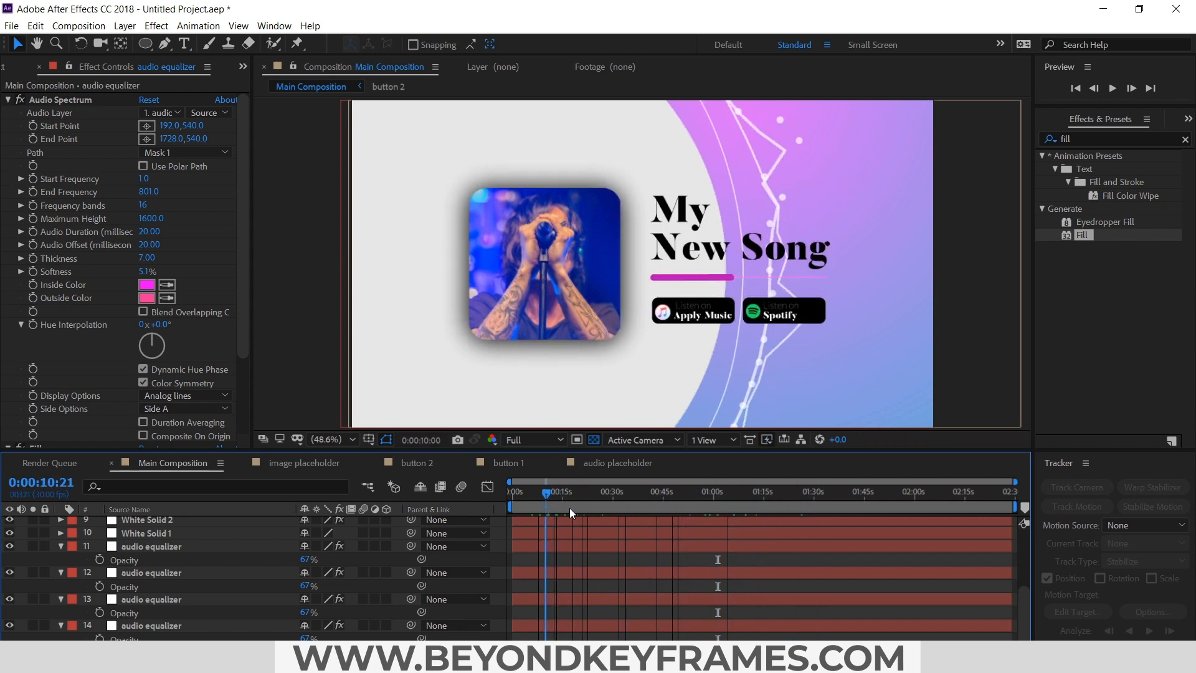
pyautogui.click(326, 440)
pyautogui.click(330, 185)
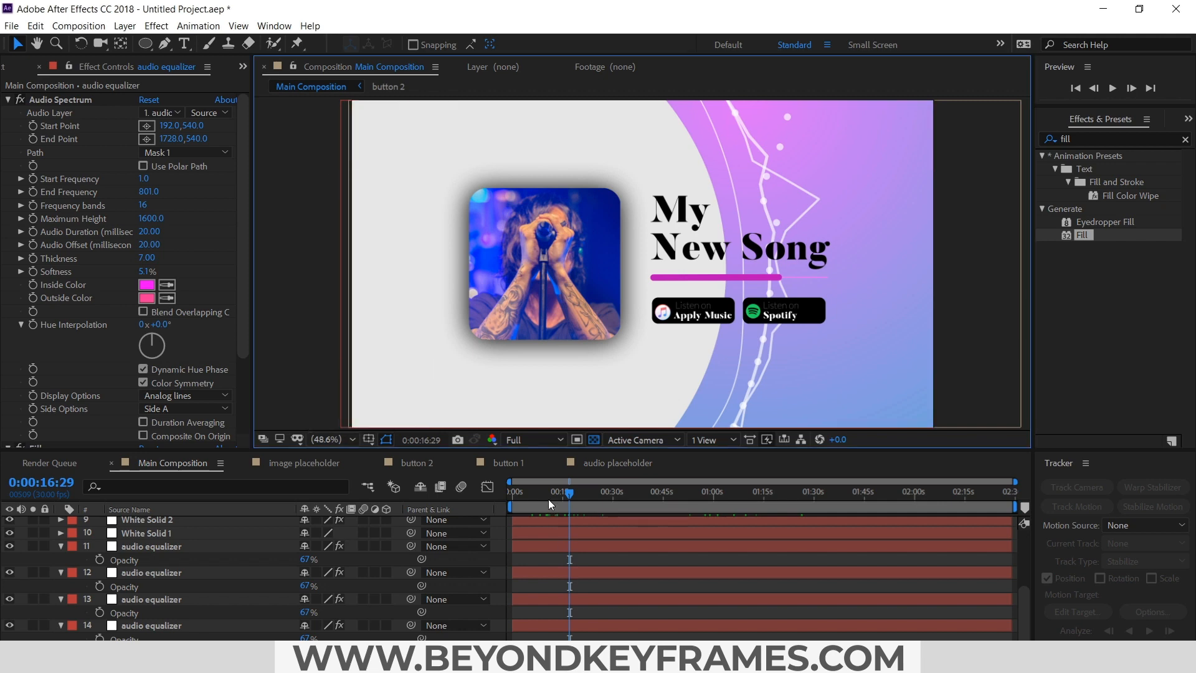
pyautogui.moveTo(548, 499); pyautogui.dragTo(499, 502)
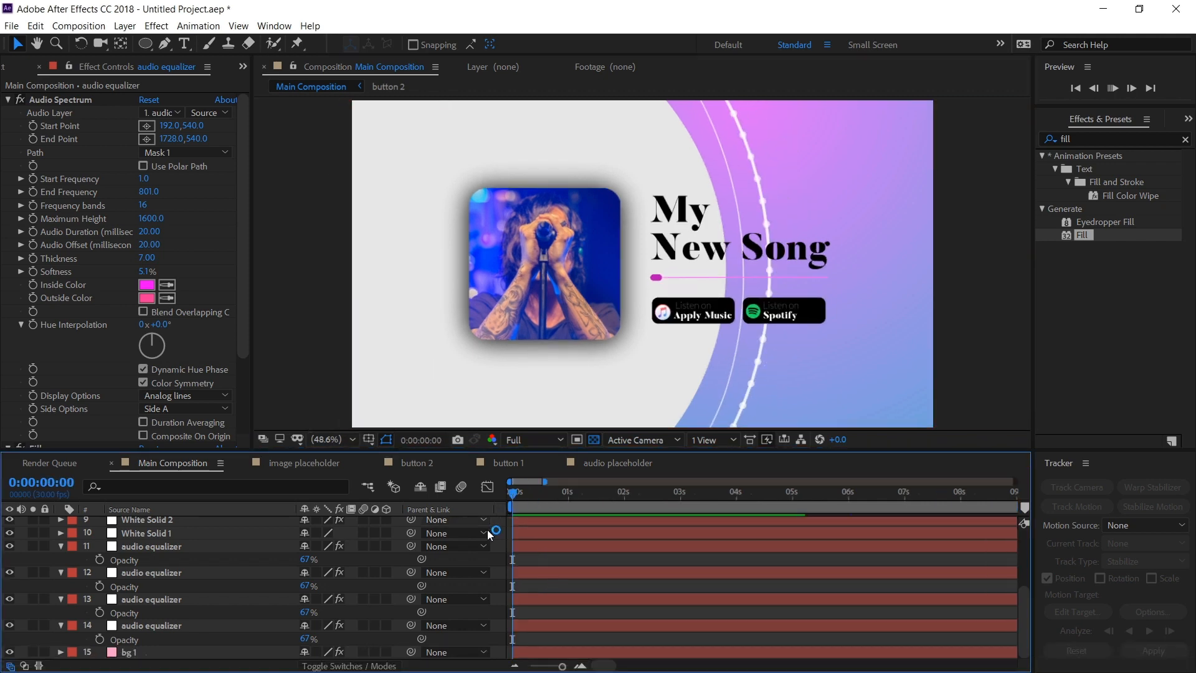
pyautogui.press('space')
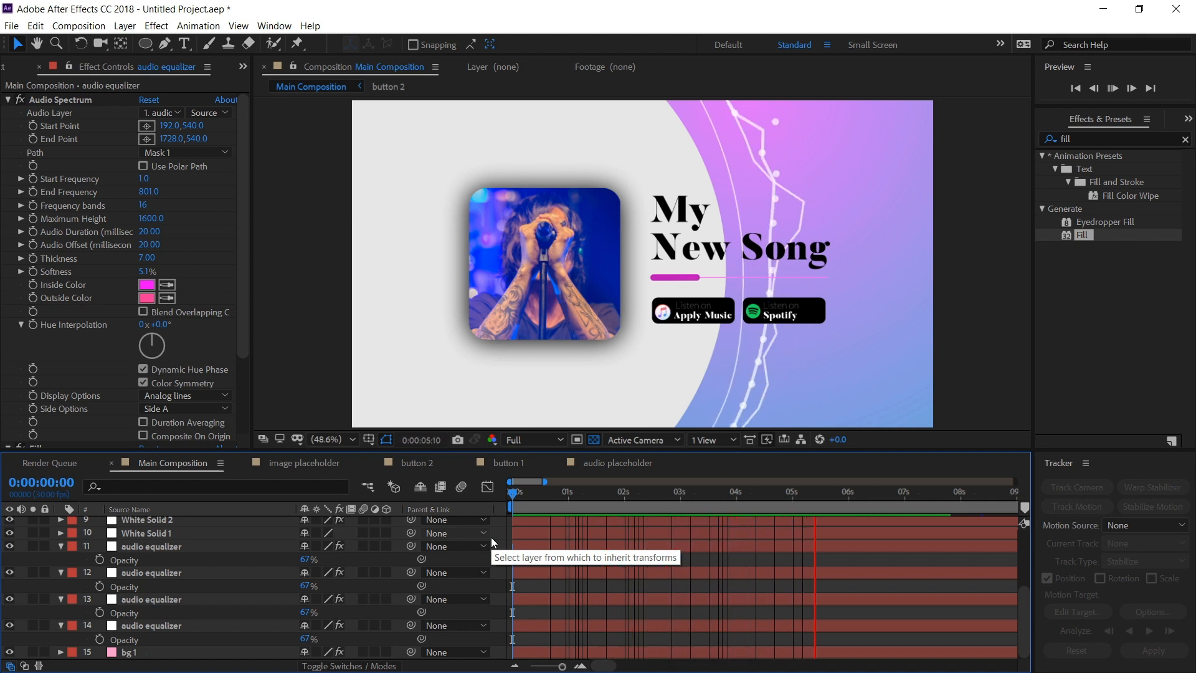
pyautogui.press('space')
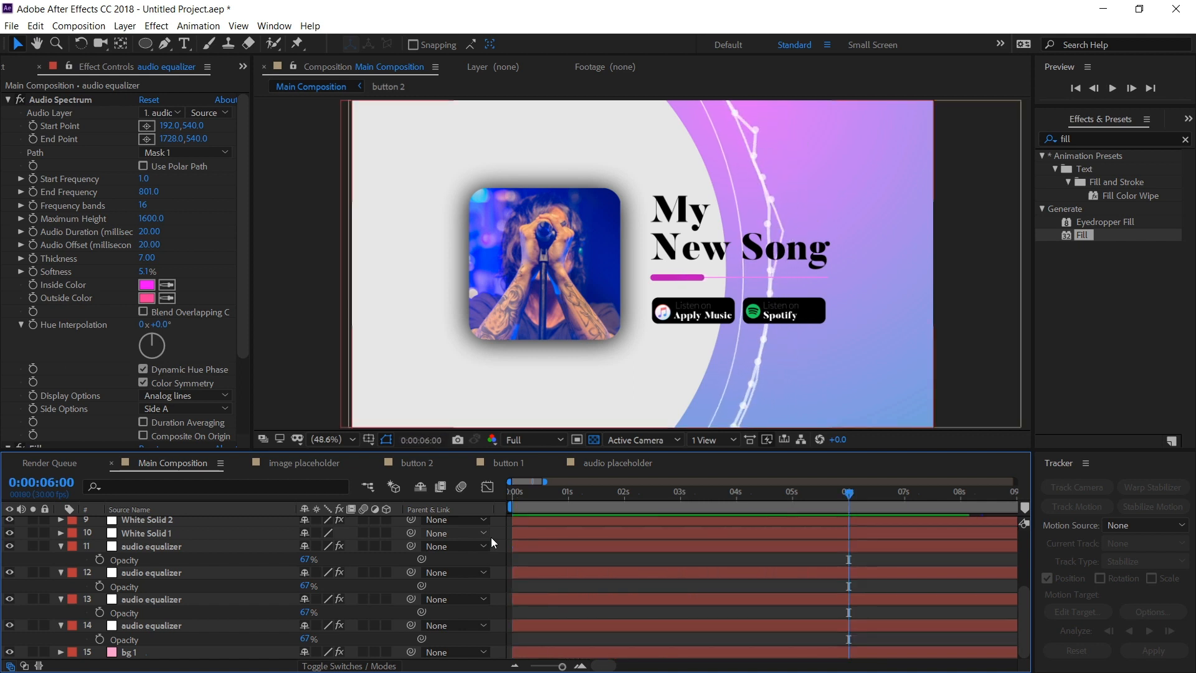
pyautogui.click(347, 439)
pyautogui.click(333, 181)
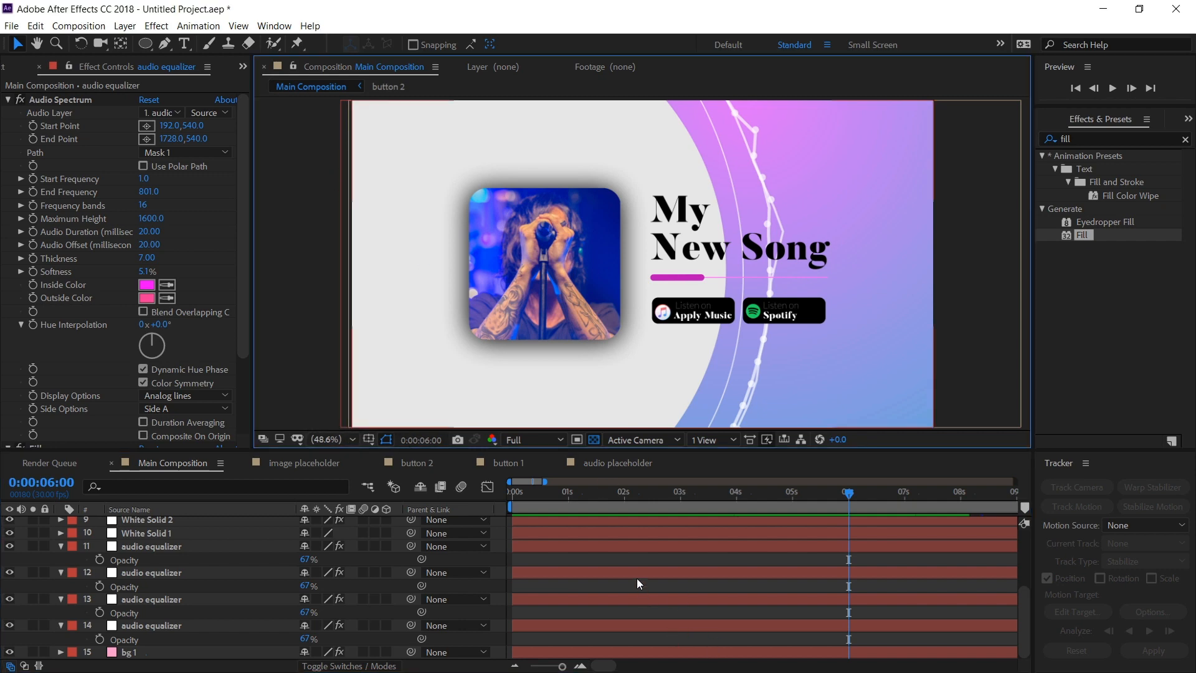
# - Collapse the equalizer layers' opacity settings and reveal the composition's keyframed properties
pyautogui.scroll(-5, 637, 579)
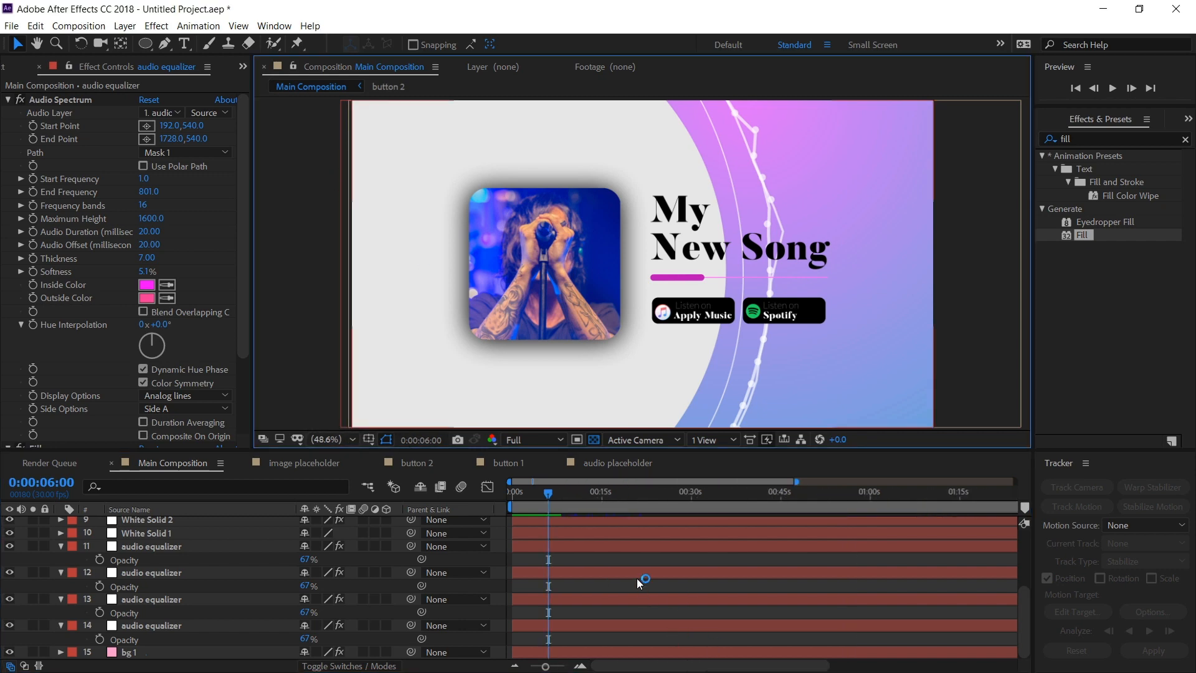
pyautogui.click(533, 558)
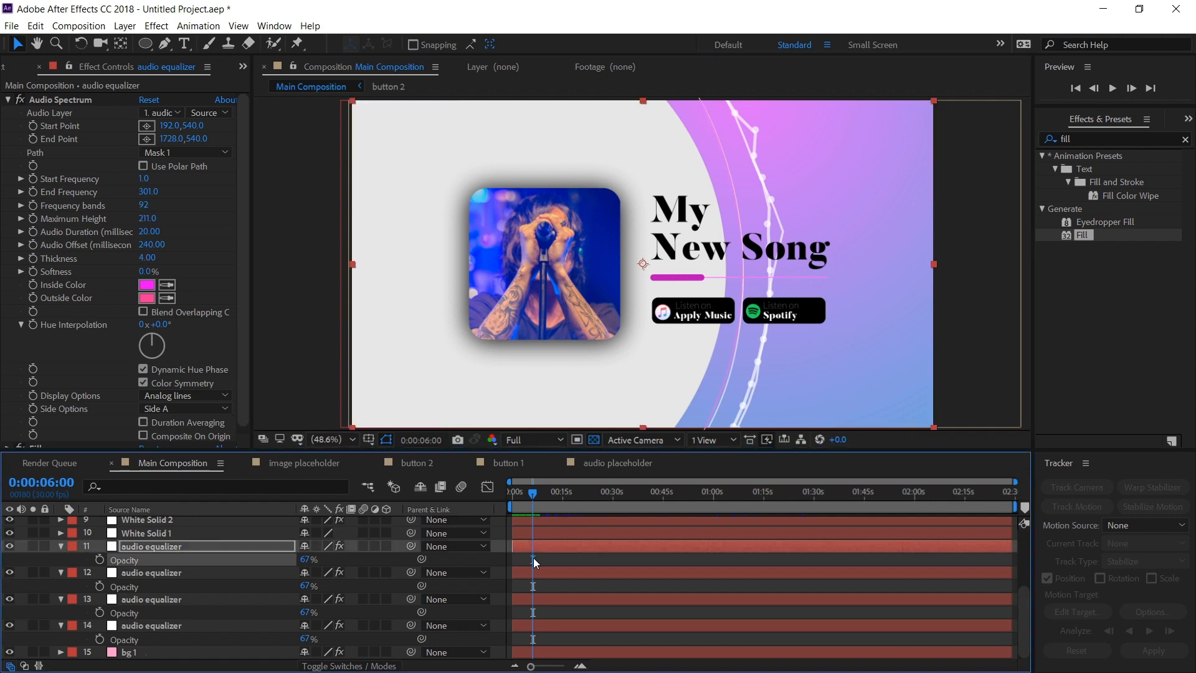
pyautogui.press('t')
pyautogui.click(543, 570)
pyautogui.scroll(4, 543, 570)
pyautogui.press('u')
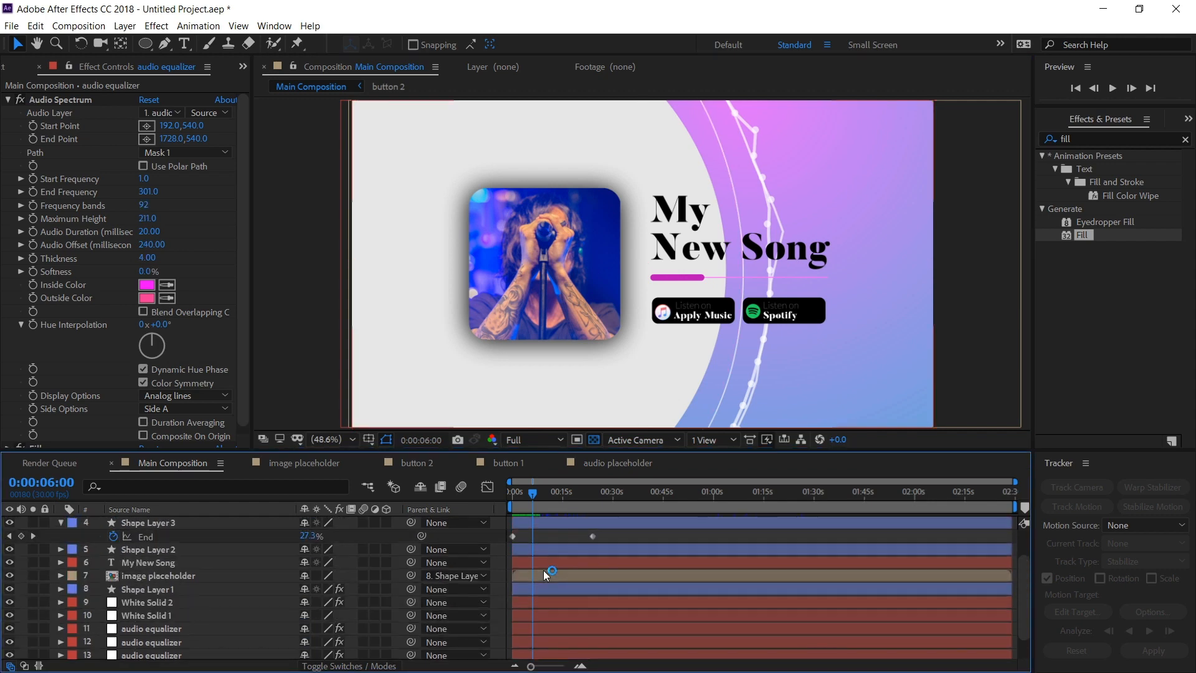
# - Move the time to 0:01:15:16 and end the work area there
pyautogui.click(145, 526)
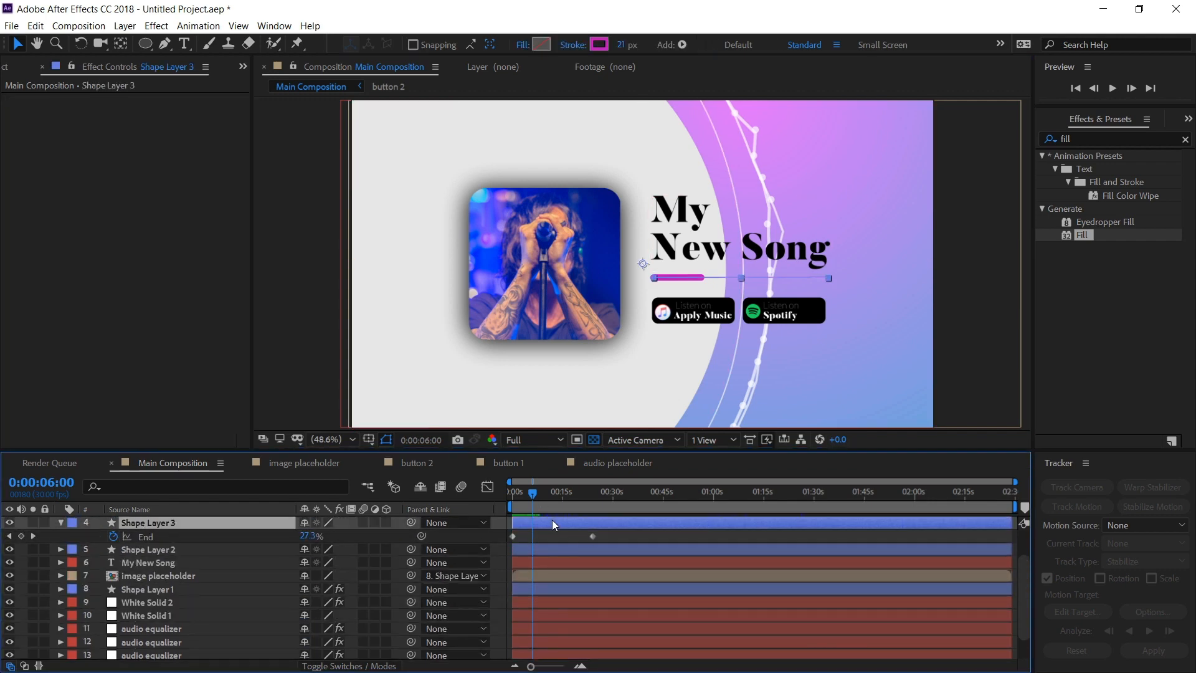
pyautogui.moveTo(532, 499); pyautogui.dragTo(766, 504)
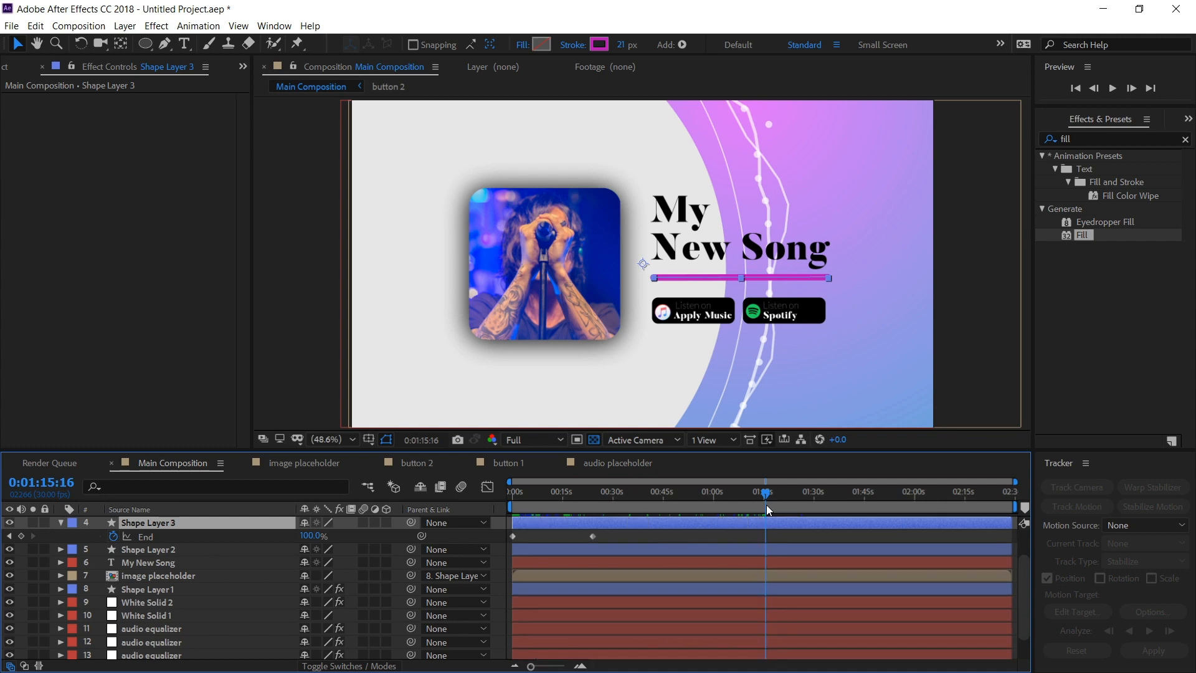
pyautogui.press('n')
pyautogui.click(666, 541)
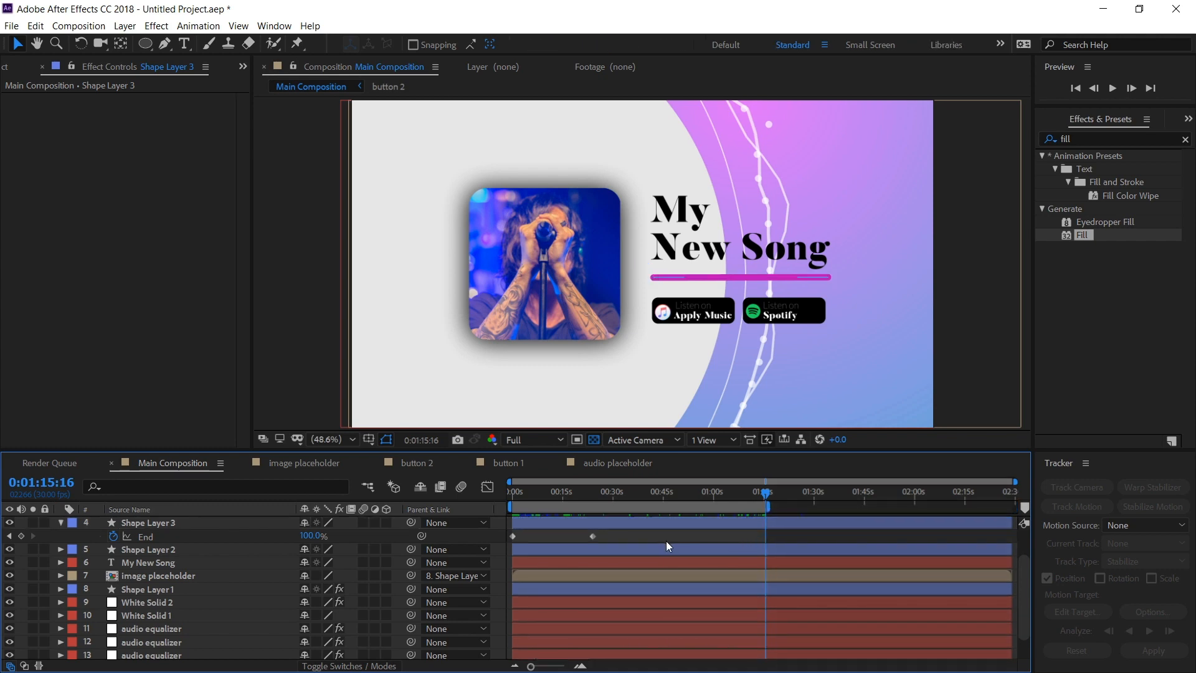
# - Move Shape Layer 3's last End keyframe to 0:01:15:16 at the work area's end and enlarge the timeline area
pyautogui.moveTo(593, 536); pyautogui.dragTo(768, 541)
pyautogui.click(738, 537)
pyautogui.moveTo(554, 495); pyautogui.dragTo(760, 505)
pyautogui.moveTo(284, 450); pyautogui.dragTo(282, 411)
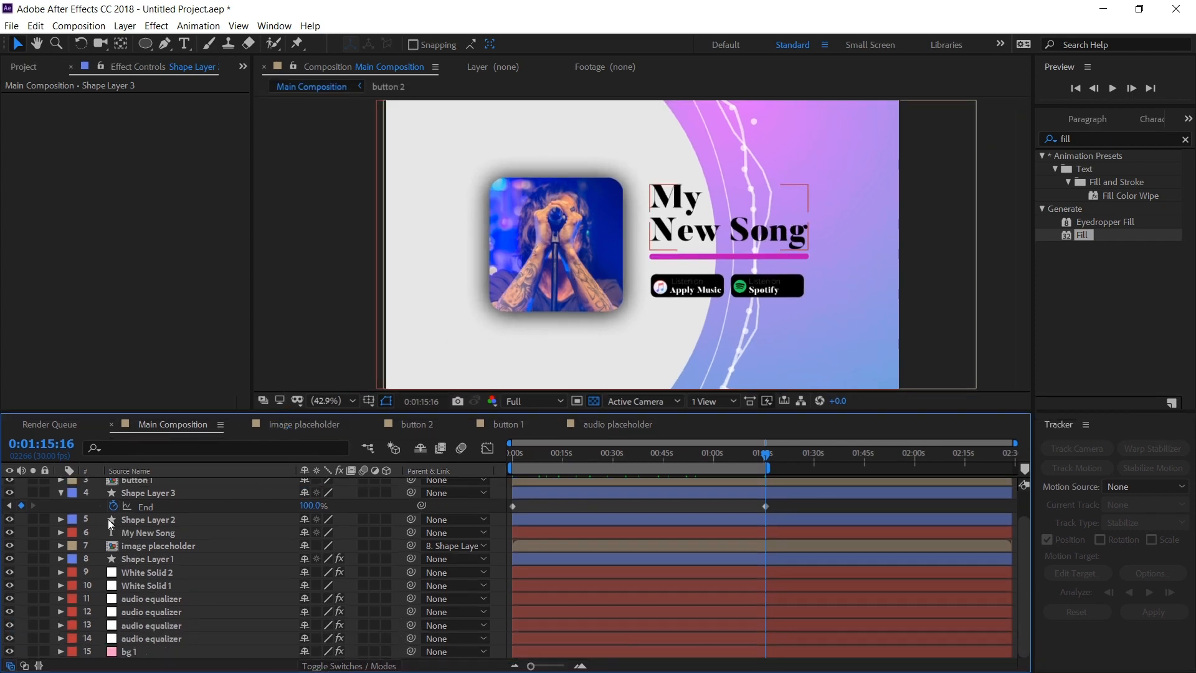
# - Collapse Shape Layer 3's properties and return the time to the start of the composition
pyautogui.click(61, 492)
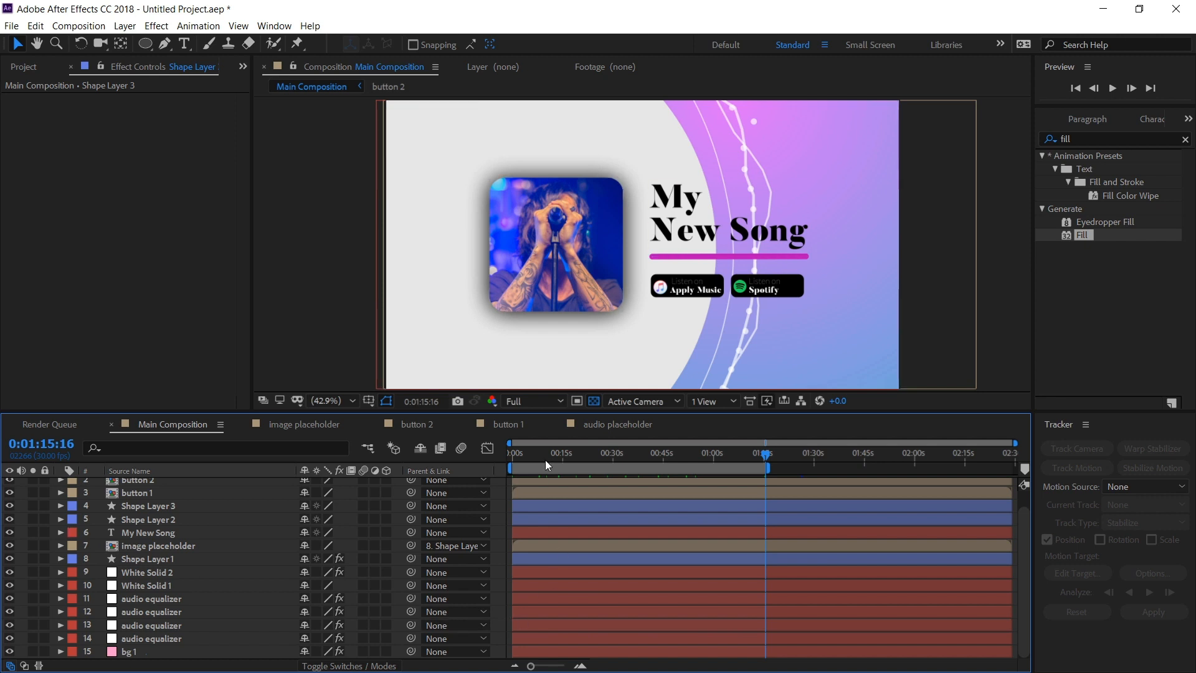
pyautogui.moveTo(518, 462); pyautogui.dragTo(537, 461)
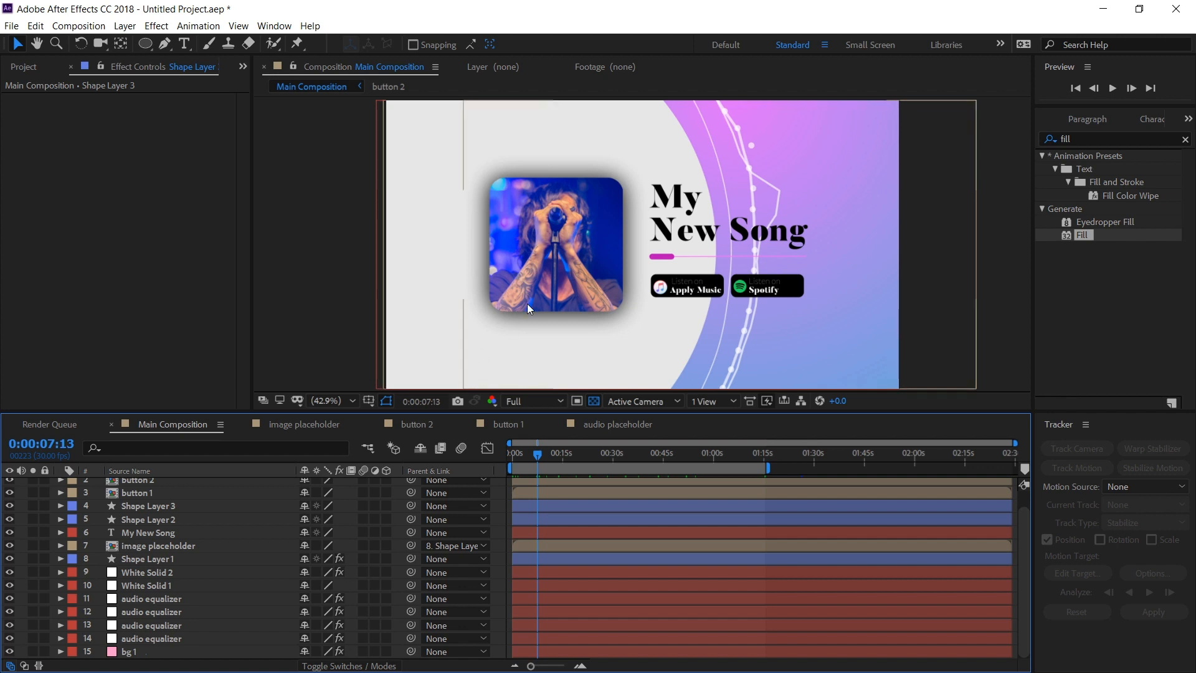
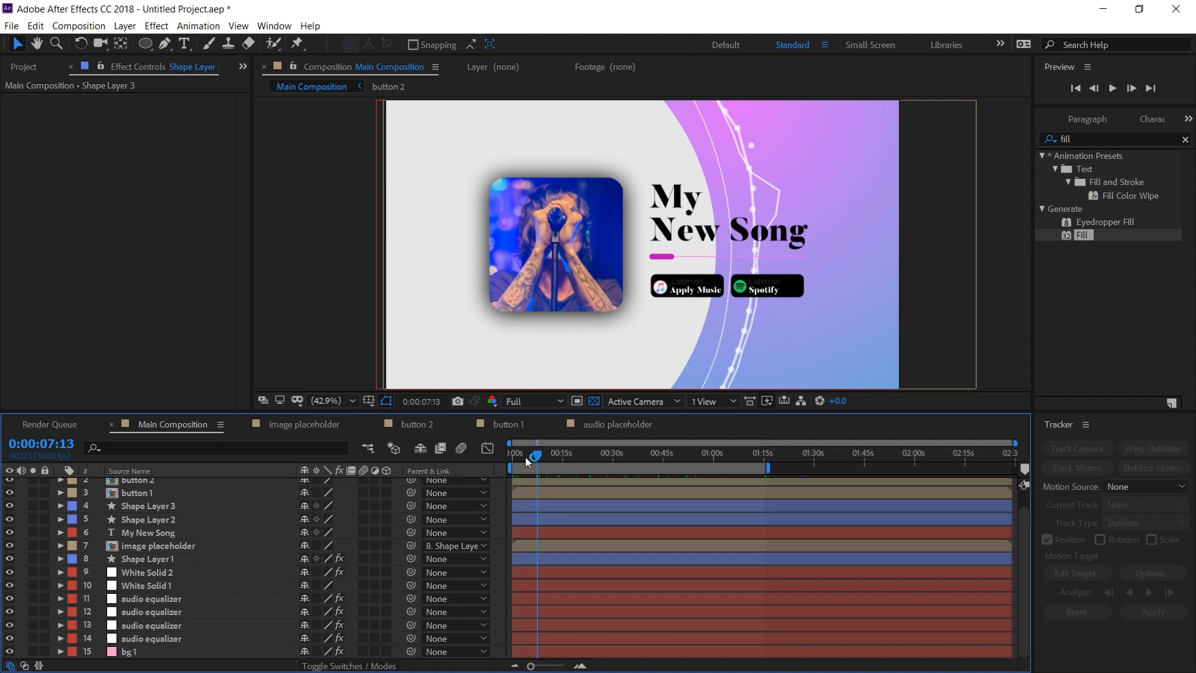
pyautogui.moveTo(529, 461); pyautogui.dragTo(506, 461)
# - Find the Fade Up Words text preset and apply it to the My New Song layer at 0:00:00:00
pyautogui.click(168, 533)
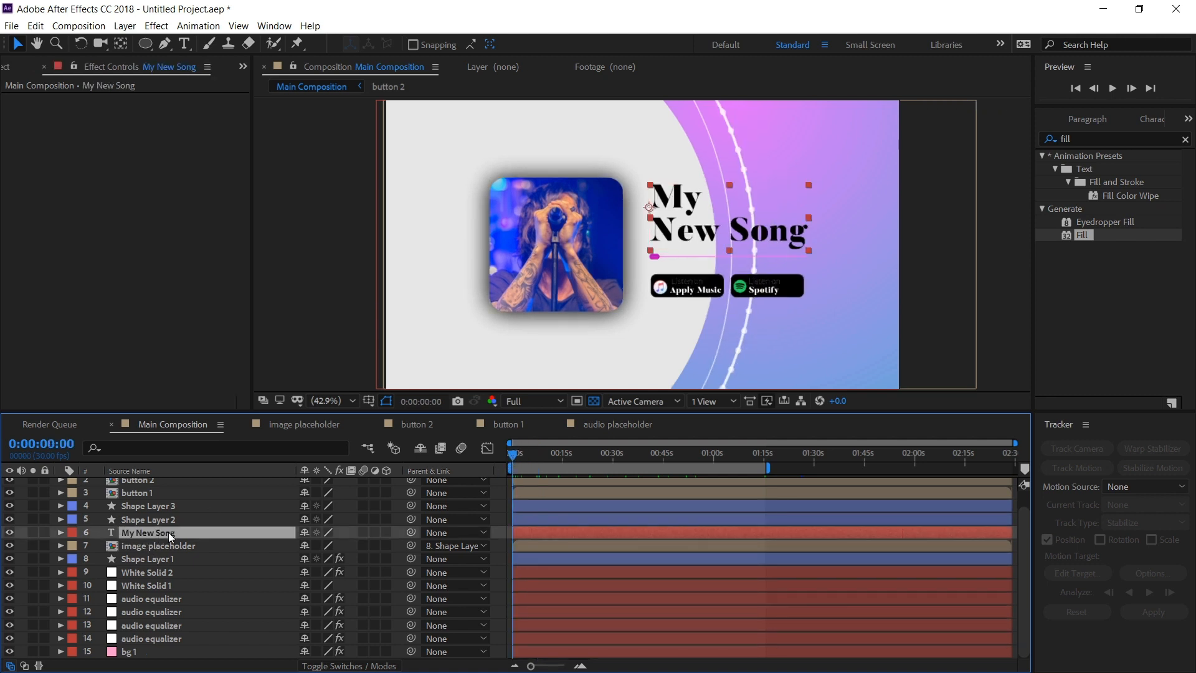
pyautogui.click(1082, 137)
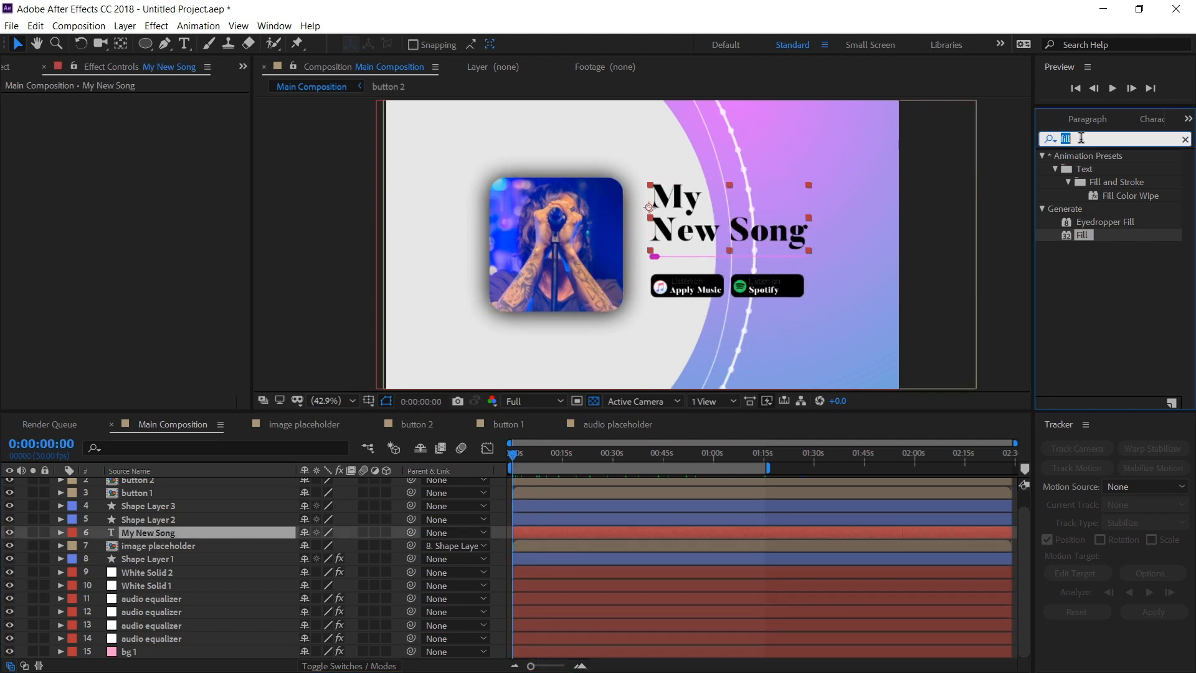
pyautogui.write('fade')
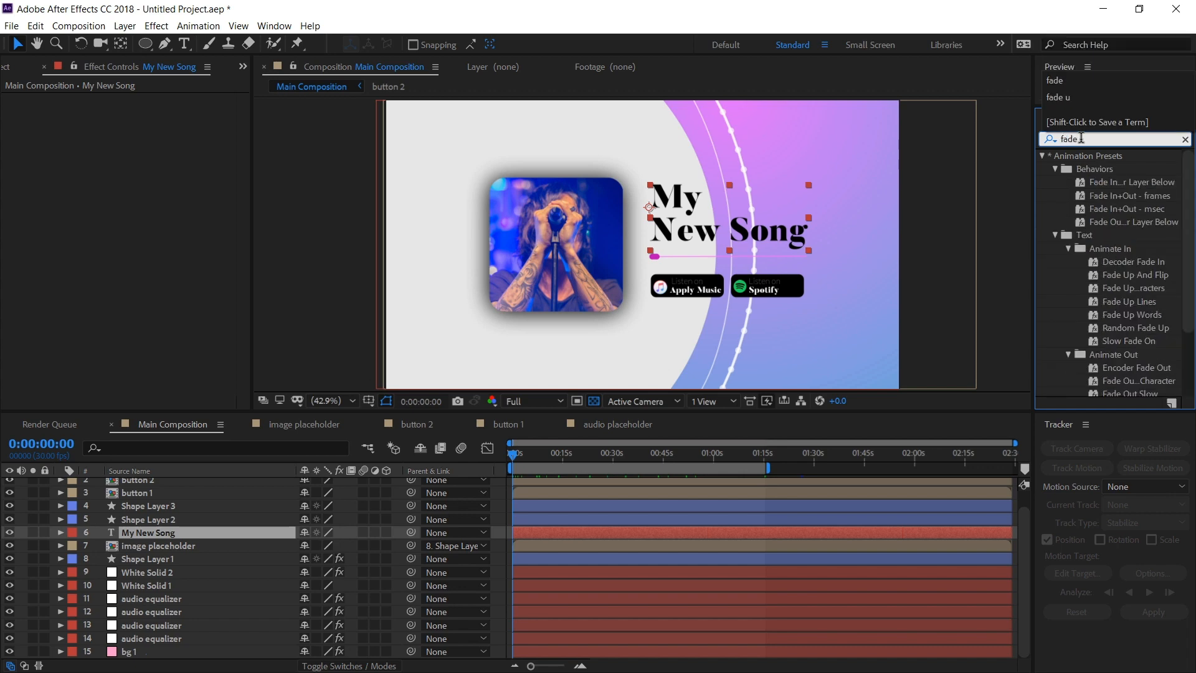
pyautogui.scroll(-2, 1169, 309)
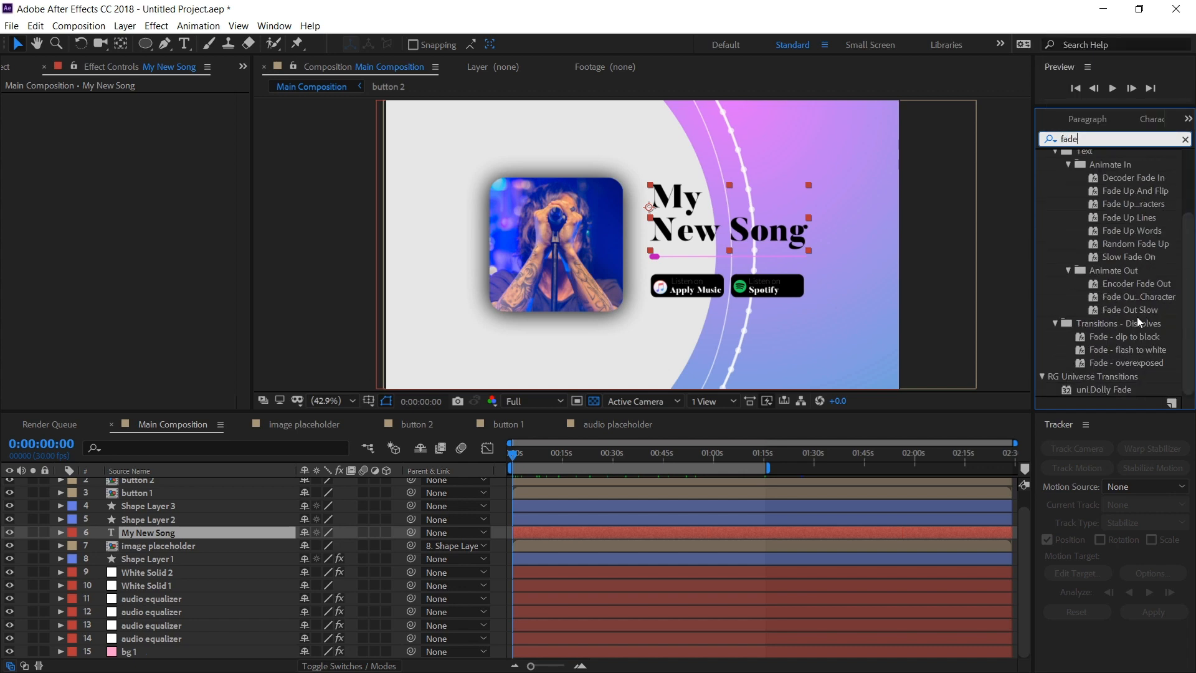
pyautogui.moveTo(1144, 230); pyautogui.dragTo(518, 533)
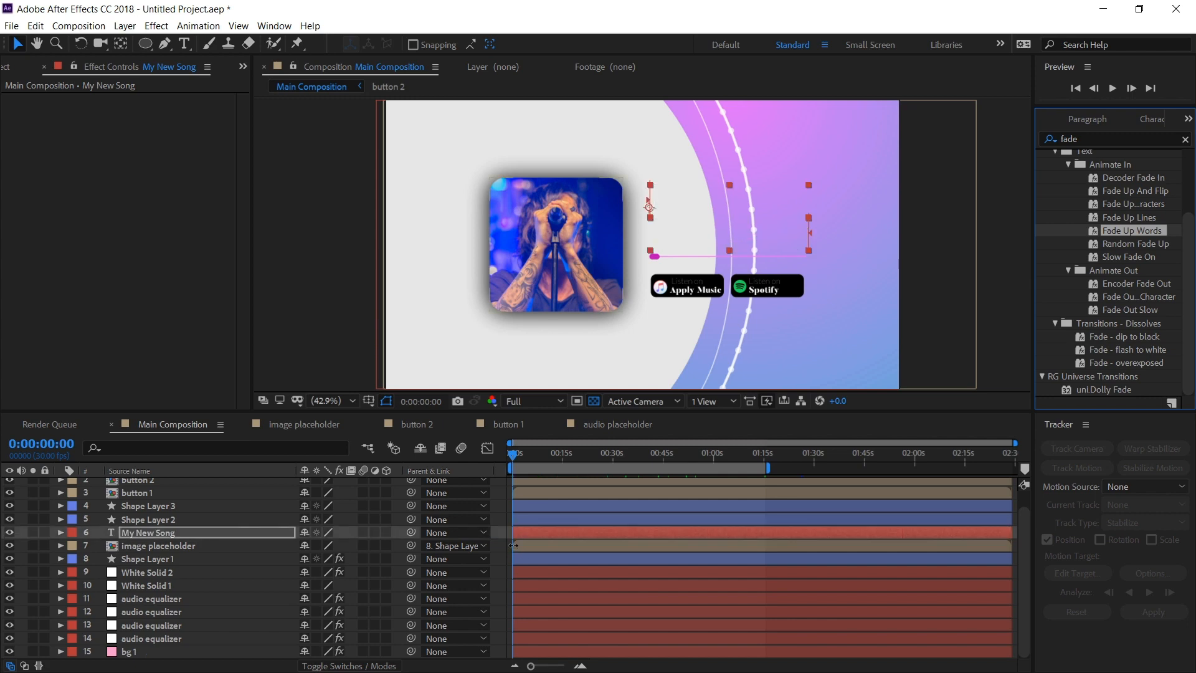
# - Reveal the song title's keyframes and preview the word fade-in up to its last Start keyframe
pyautogui.click(524, 536)
pyautogui.press('u')
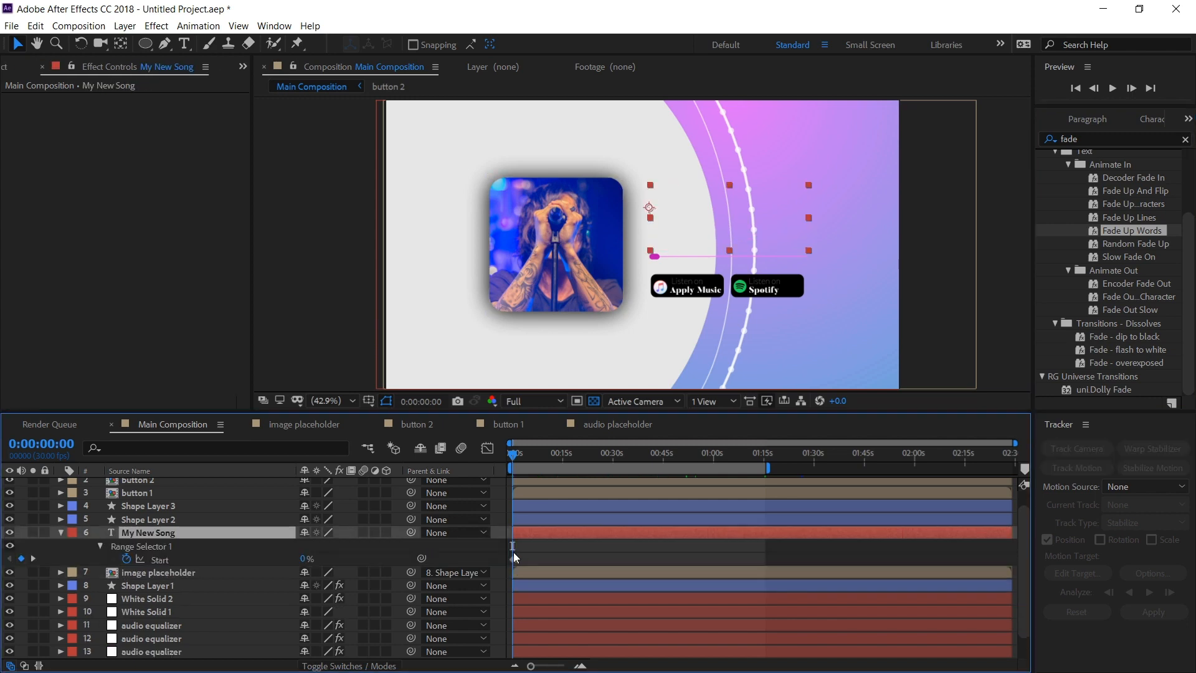
pyautogui.press(';')
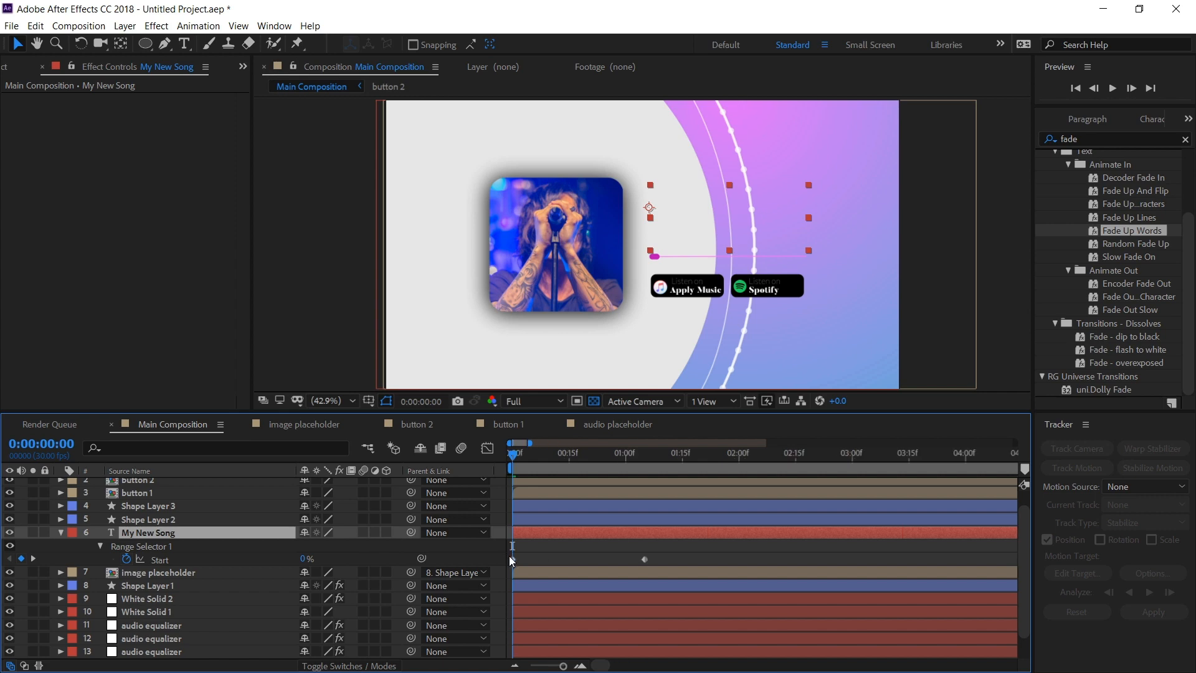
pyautogui.press('space')
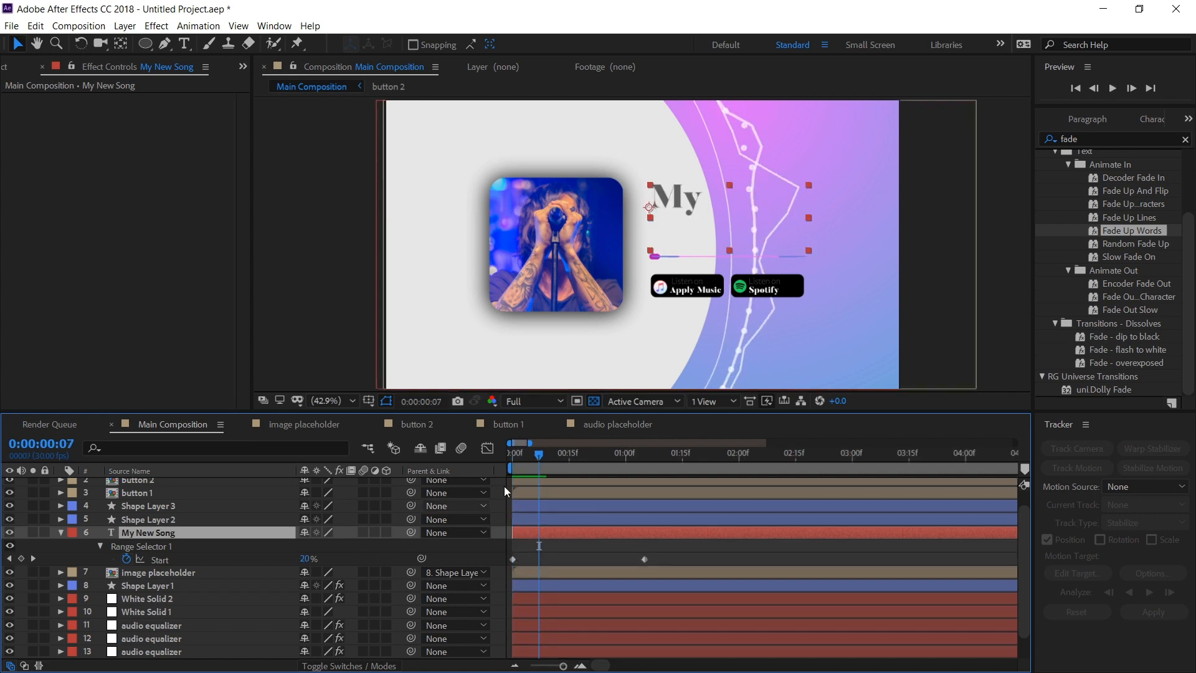
pyautogui.moveTo(541, 459); pyautogui.dragTo(641, 477)
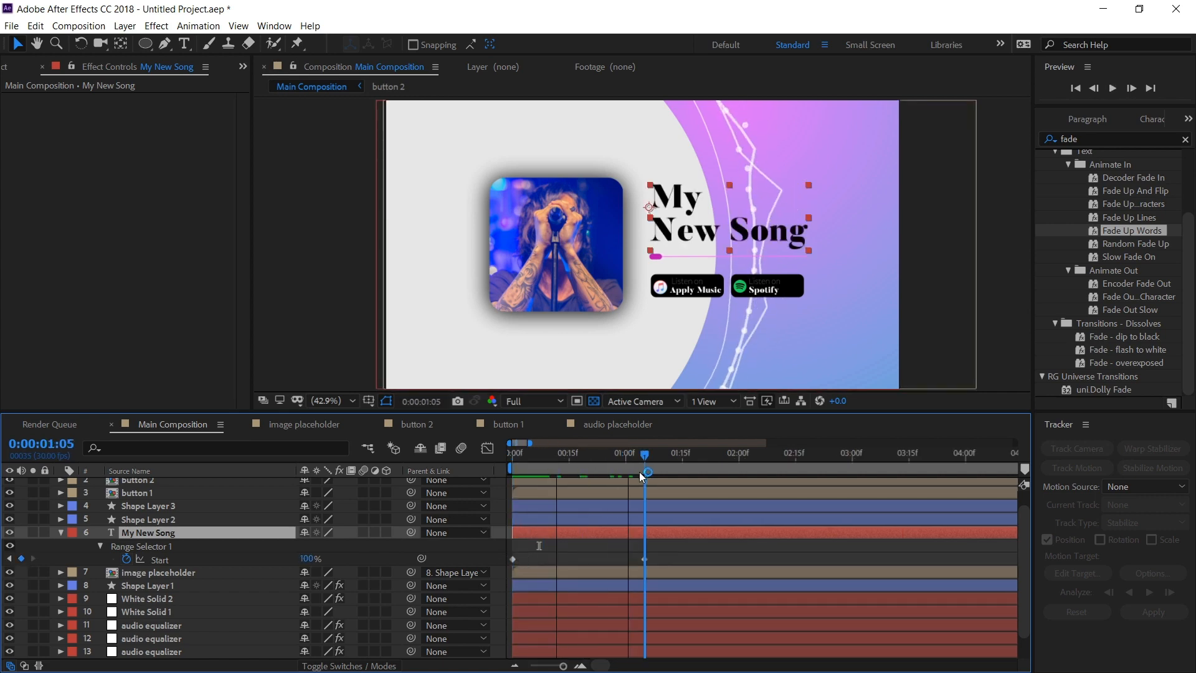
# - In the audio placeholder composition, shift the Nine Lives audio layer to start at 0:00:02:00 and return to Main Composition
pyautogui.scroll(1, 170, 523)
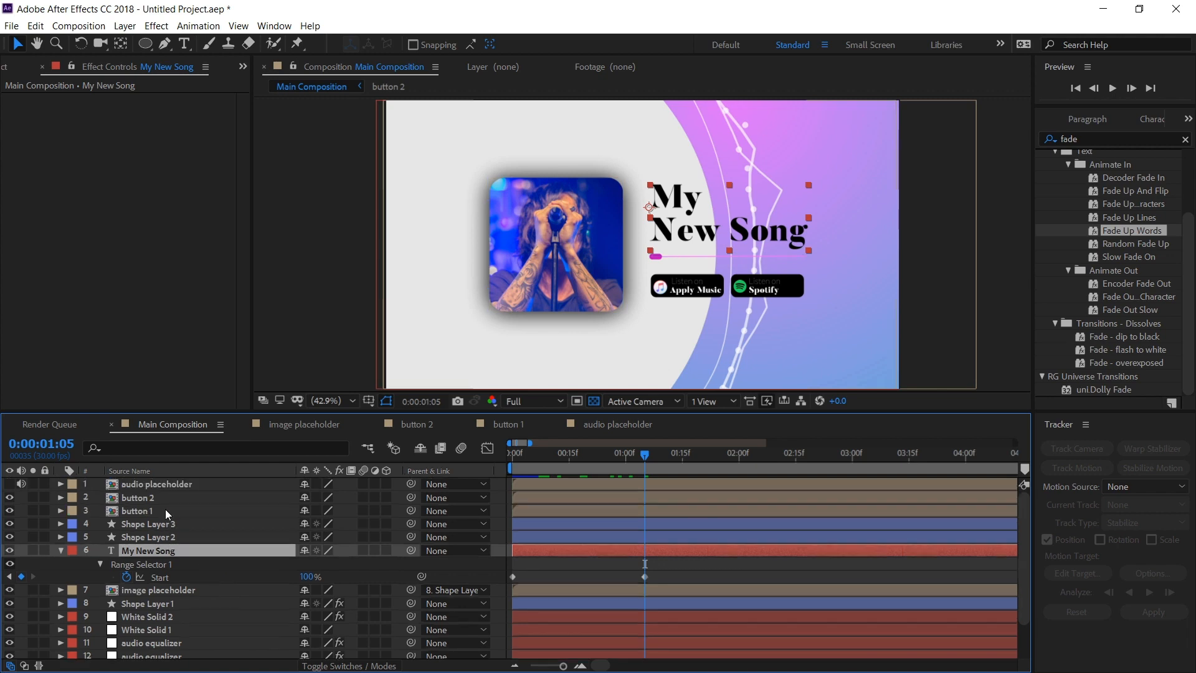
pyautogui.doubleClick(170, 484)
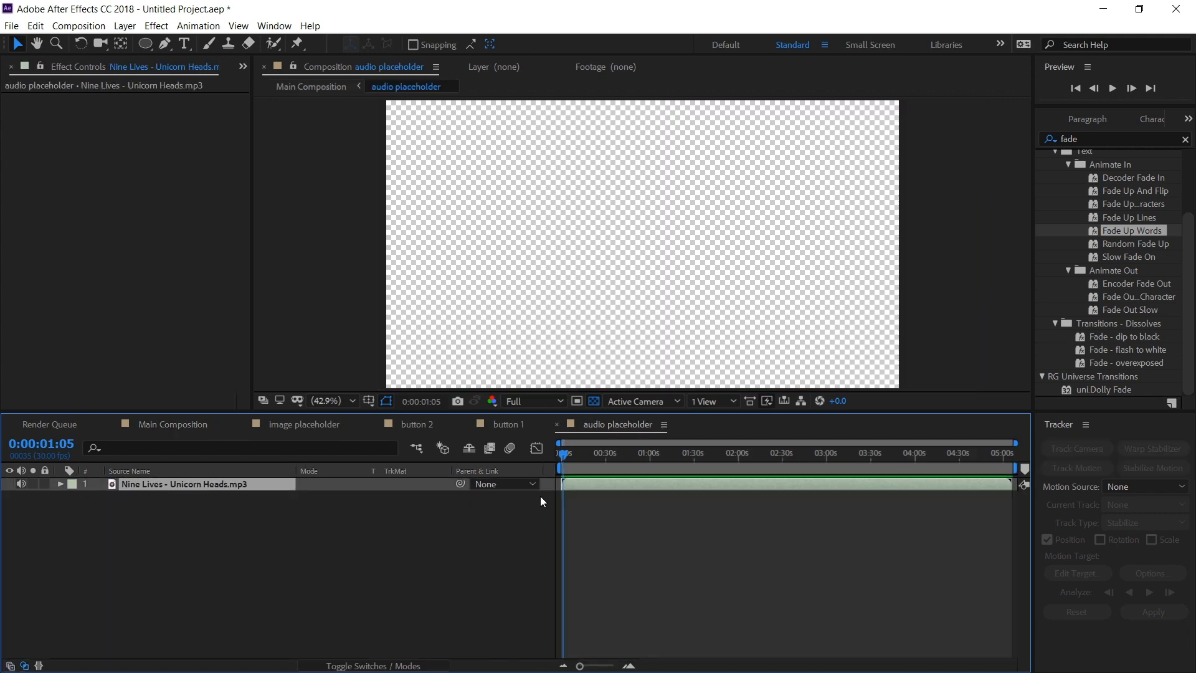
pyautogui.scroll(6, 548, 488)
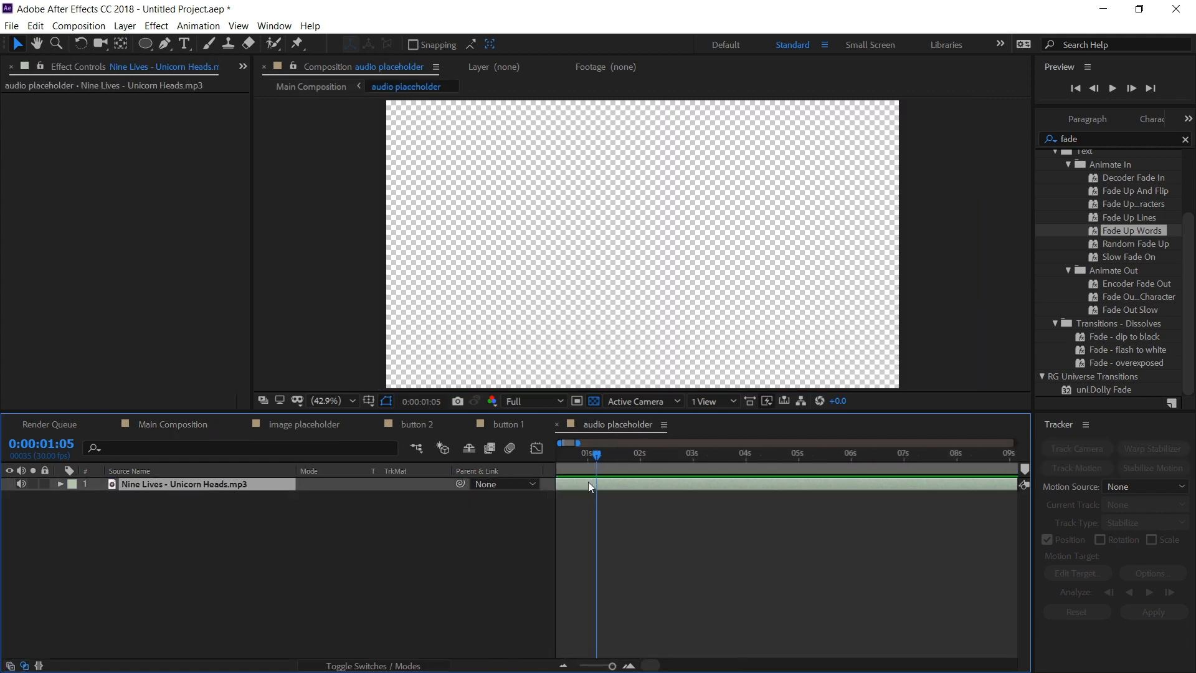
pyautogui.click(692, 457)
pyautogui.hscroll(-1, 703, 492)
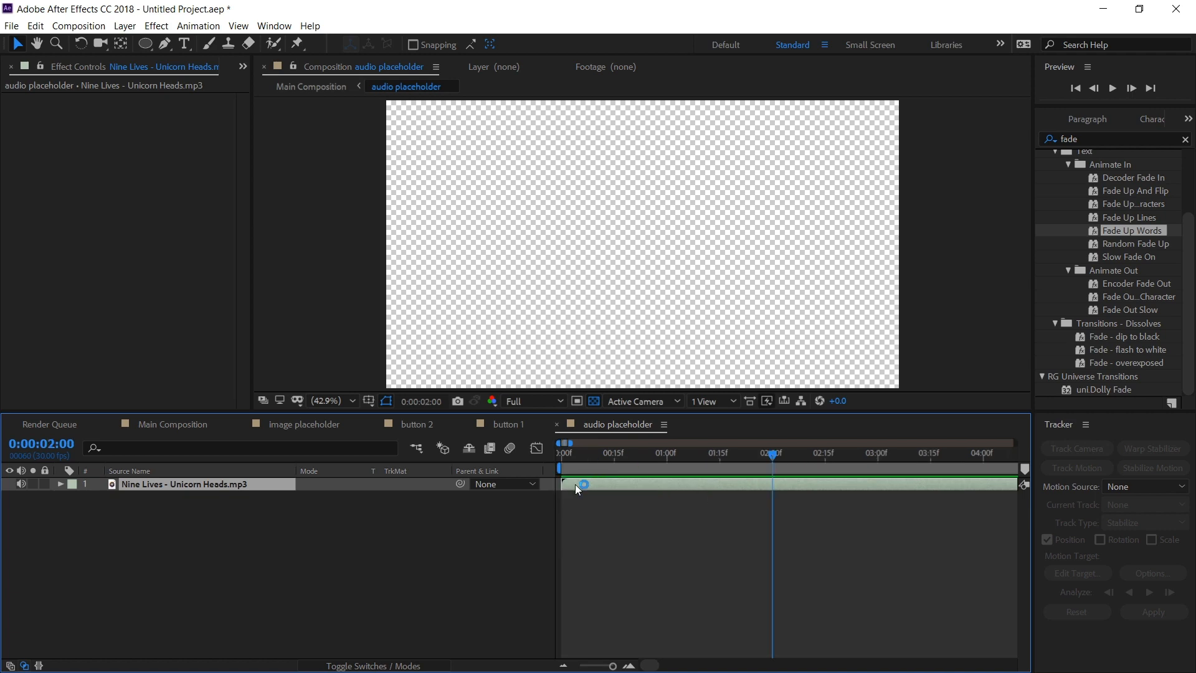
pyautogui.moveTo(574, 484); pyautogui.dragTo(774, 483)
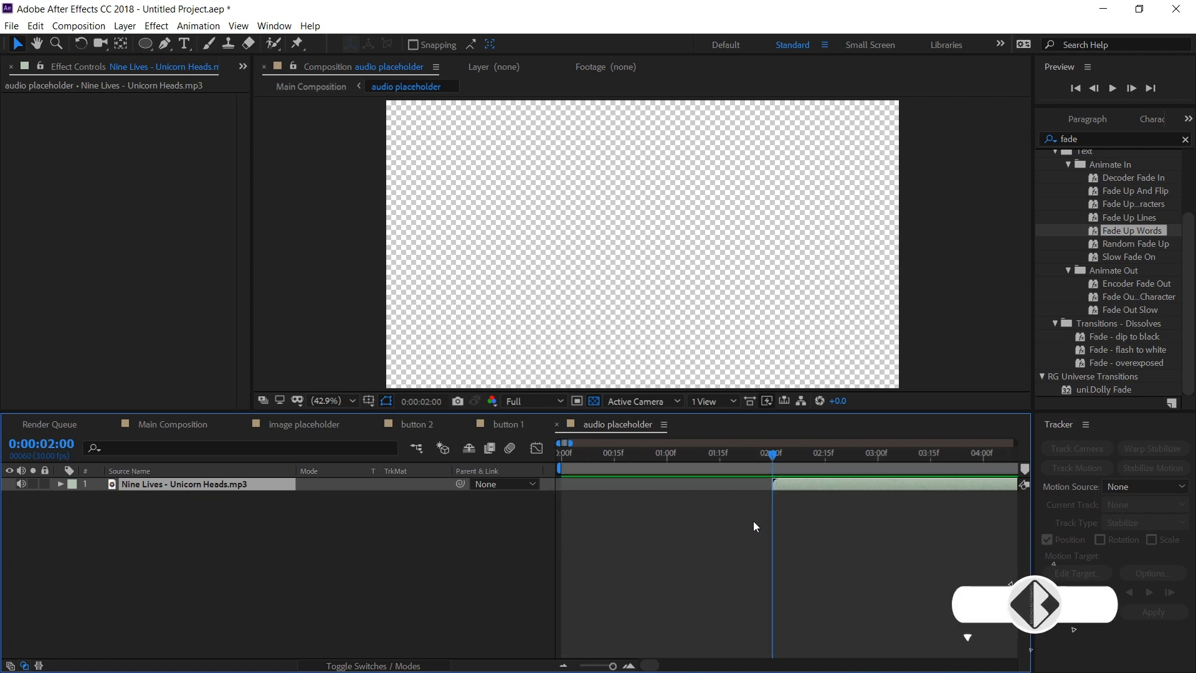
pyautogui.click(311, 87)
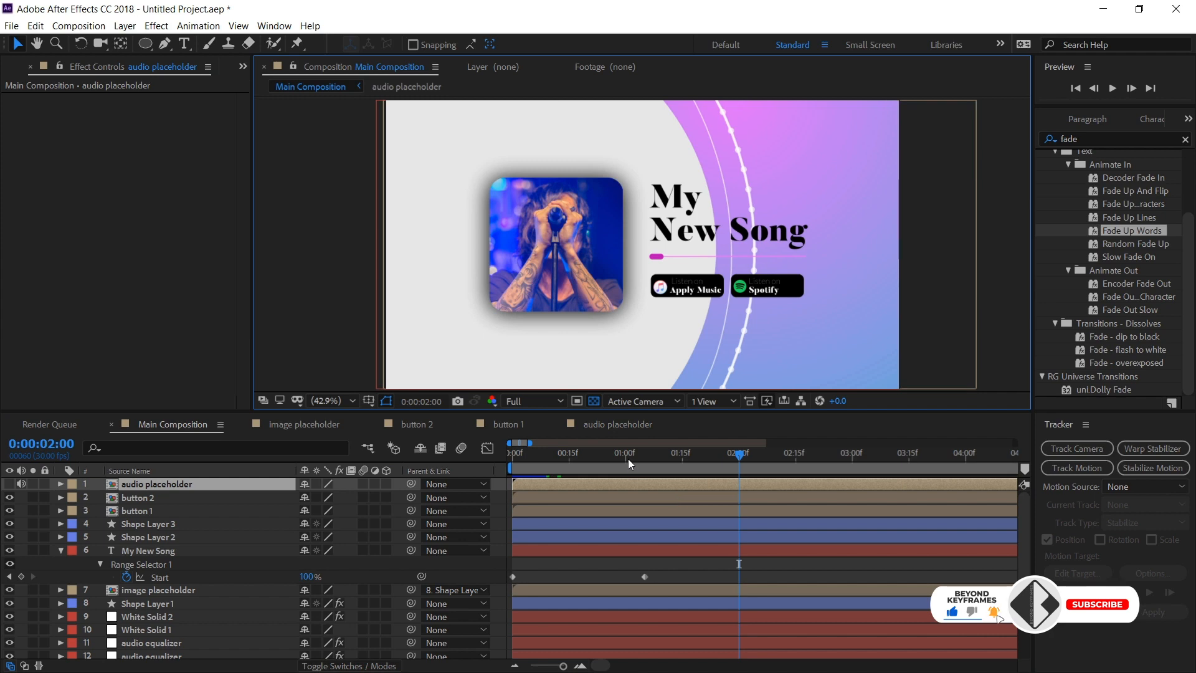
# - Preview the intro with the delayed audio, check the equalizer and bg 1 layers, and return to the first frame
pyautogui.press('space')
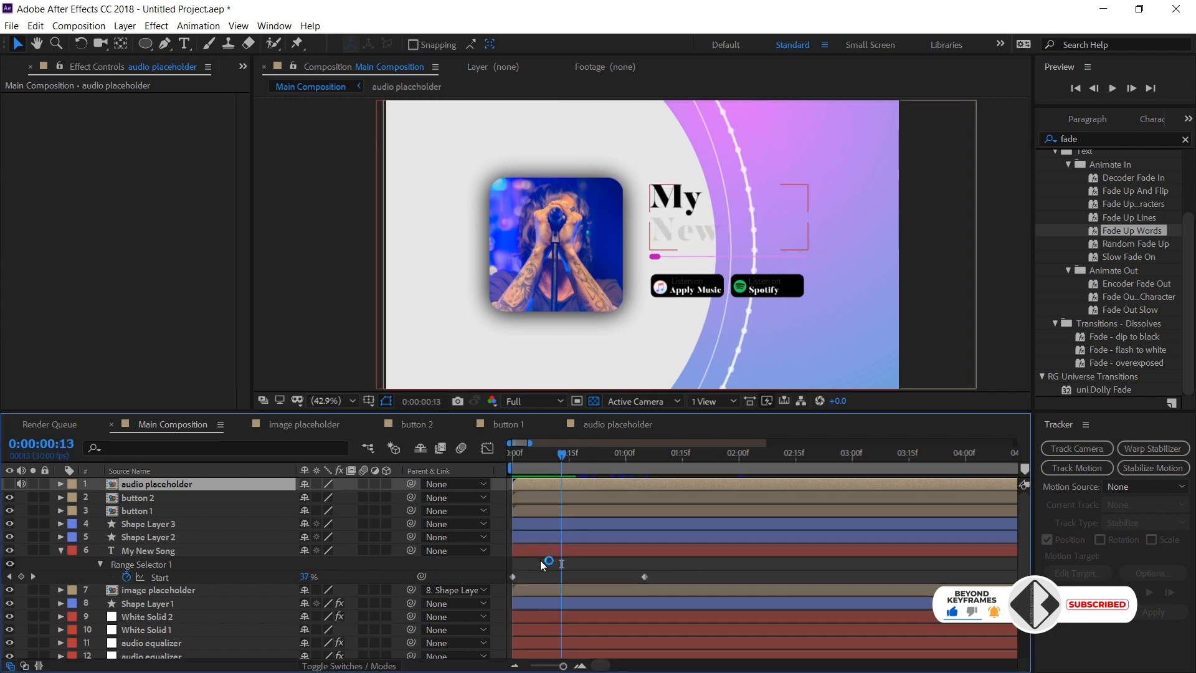
pyautogui.scroll(-2, 540, 560)
pyautogui.click(148, 638)
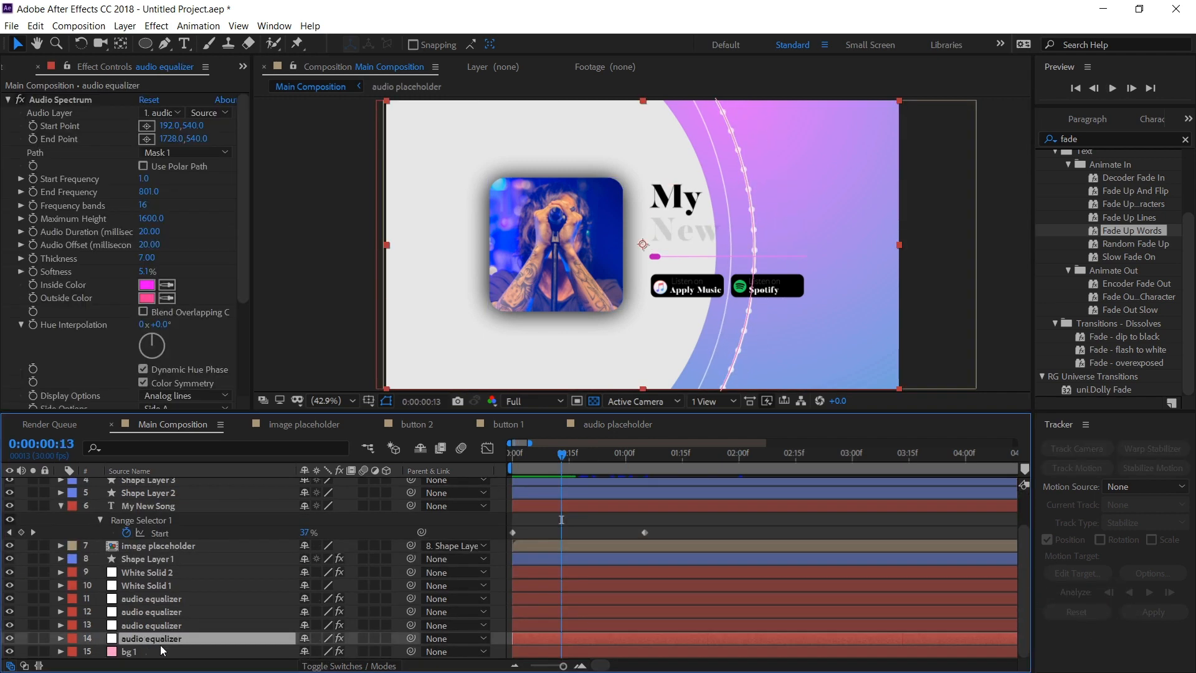
pyautogui.click(155, 649)
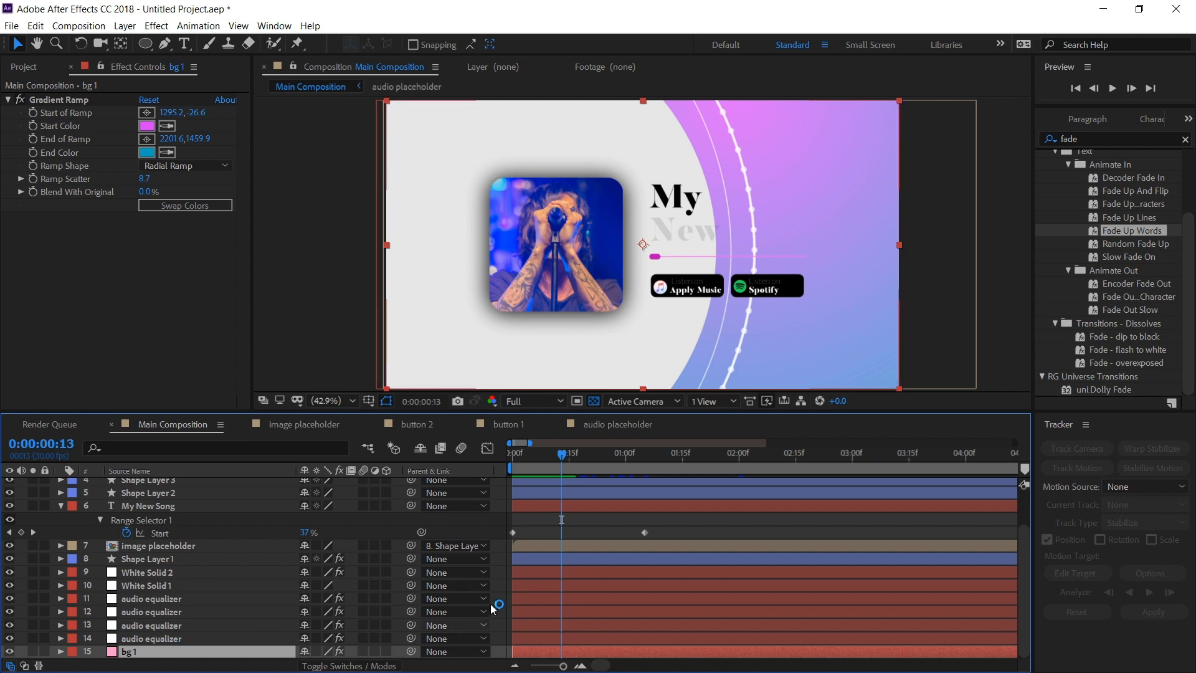
pyautogui.moveTo(524, 459); pyautogui.dragTo(502, 471)
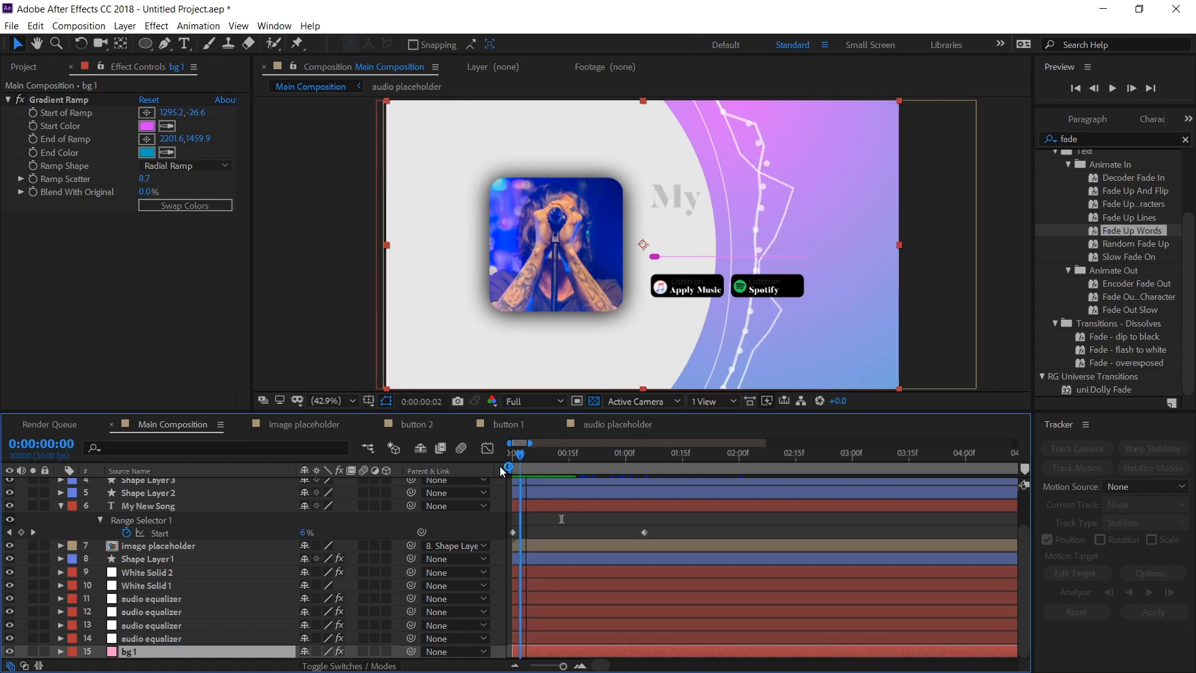
# - Add a Position keyframe to White Solid 2 at its current placement and move it to frame 10
pyautogui.click(150, 585)
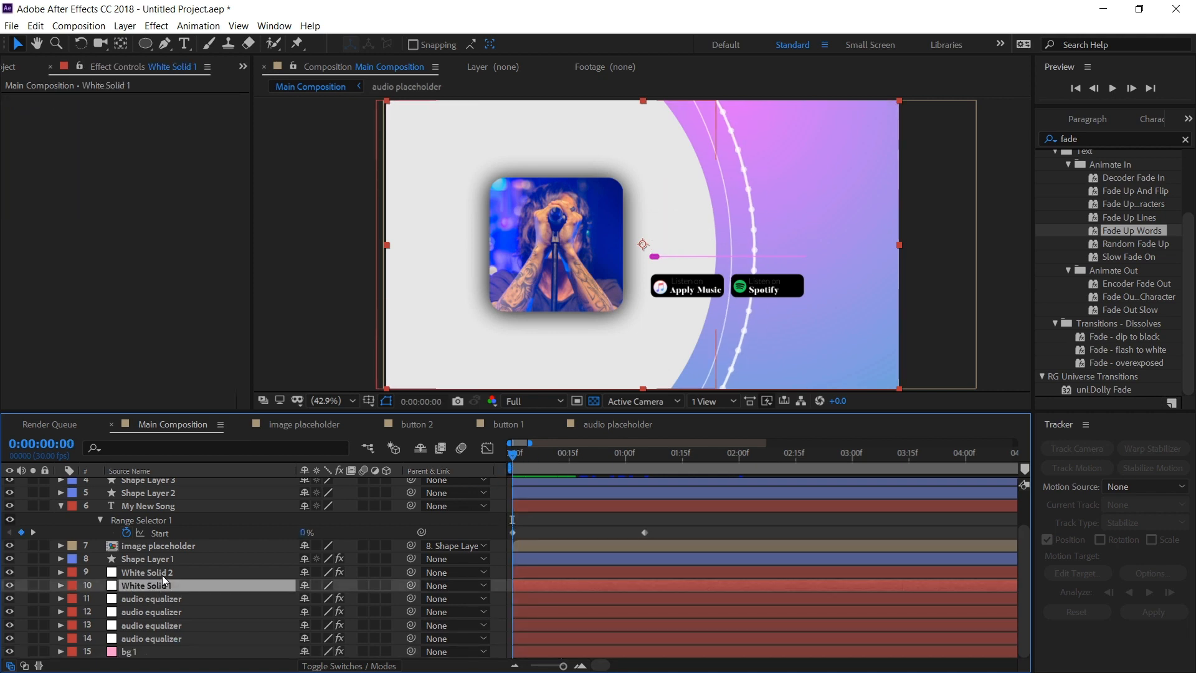
pyautogui.click(162, 575)
pyautogui.press('p')
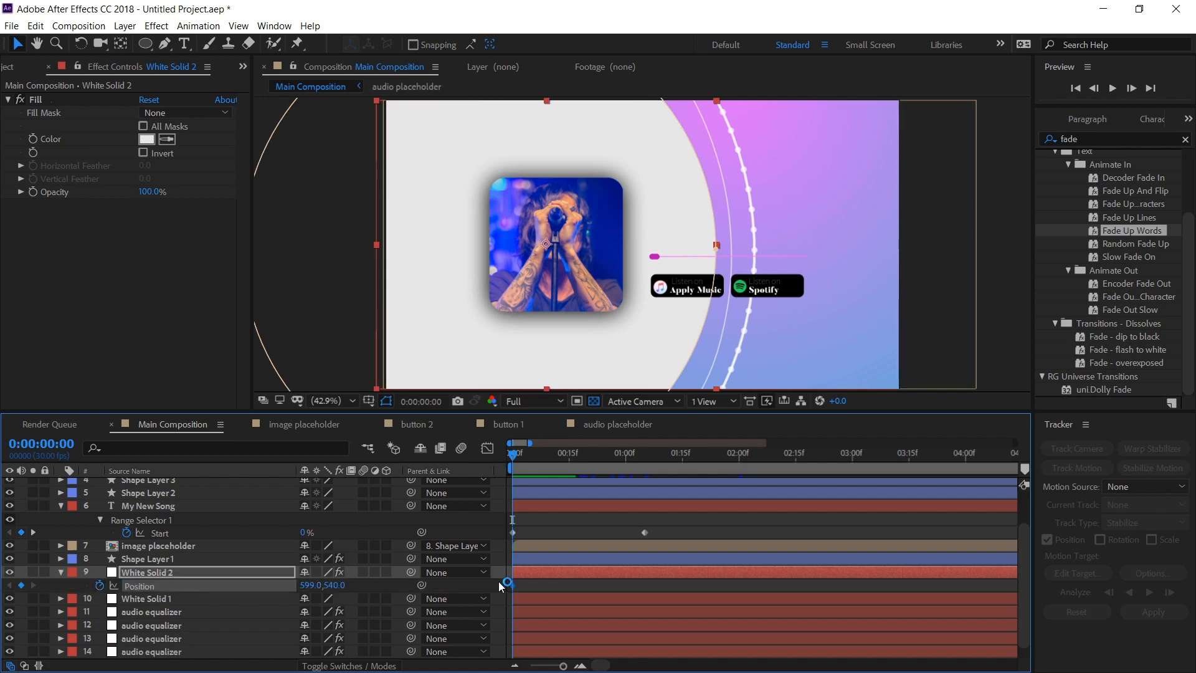
pyautogui.scroll(2, 510, 588)
pyautogui.moveTo(512, 587); pyautogui.dragTo(671, 593)
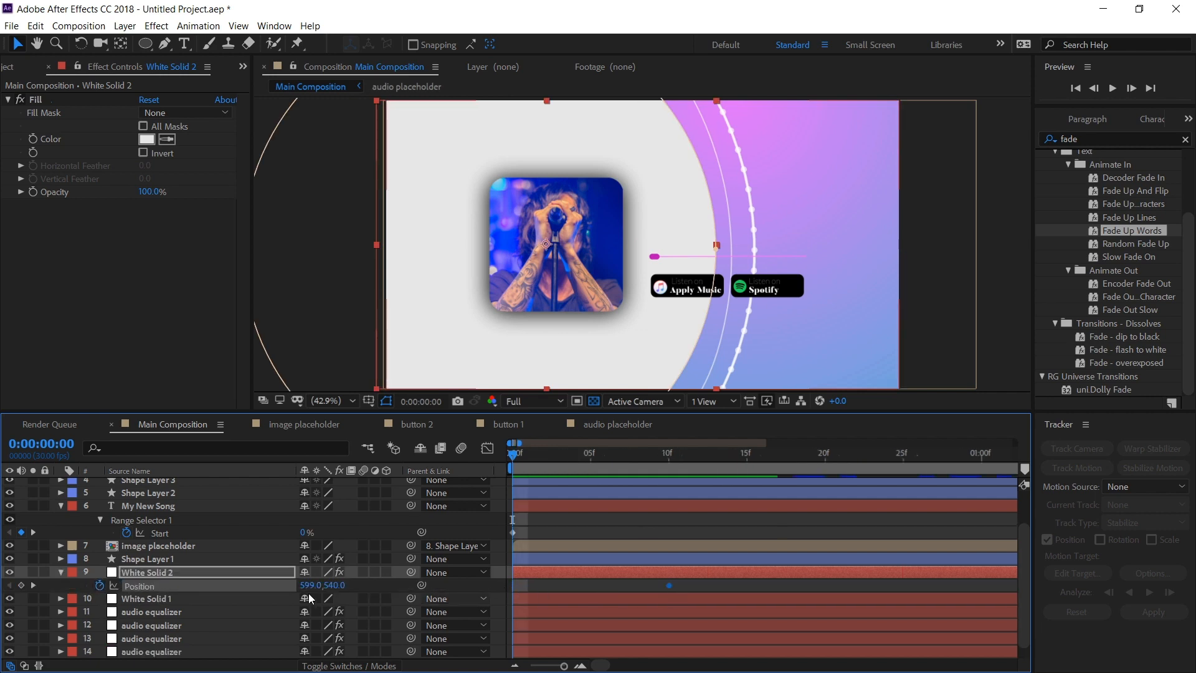
# - Set White Solid 2's Position to -708, 540 at the first frame and enable motion blur for the layer and composition
pyautogui.moveTo(309, 586); pyautogui.dragTo(271, 573)
pyautogui.click(363, 572)
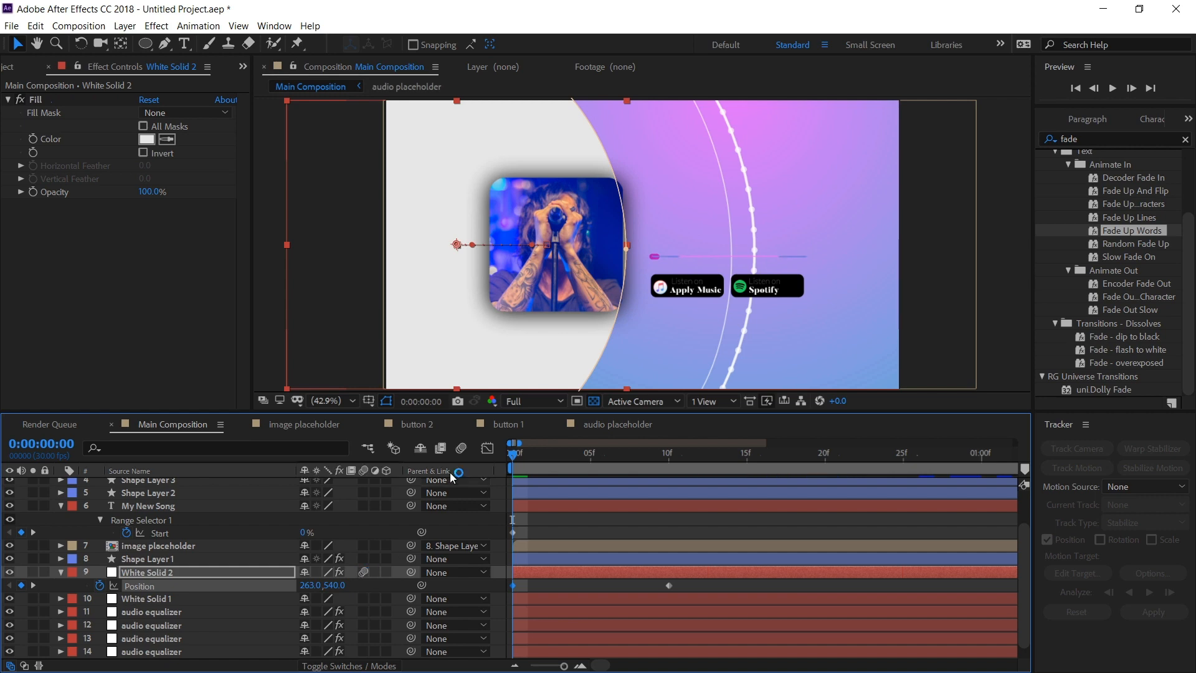
pyautogui.click(460, 449)
pyautogui.moveTo(305, 586); pyautogui.dragTo(405, 586)
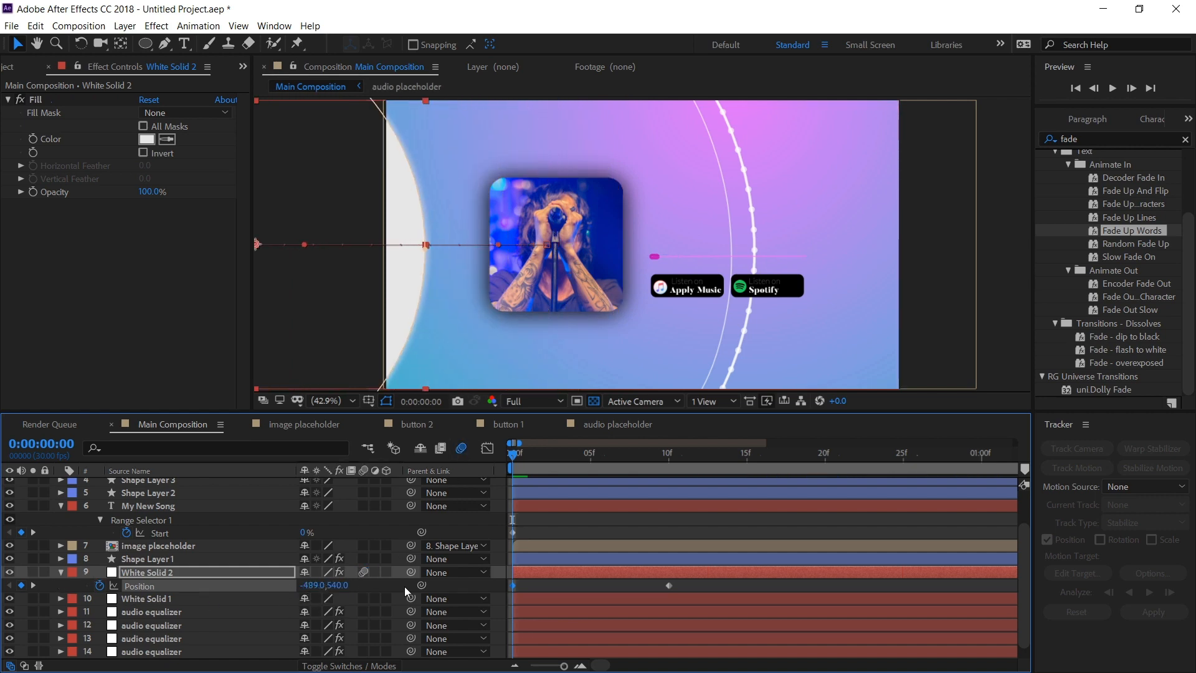
pyautogui.moveTo(312, 585); pyautogui.dragTo(334, 599)
# - Preview White Solid 2's slide-in, move its last Position keyframe to frame 11 with Easy Ease, and return to the first frame
pyautogui.press('space')
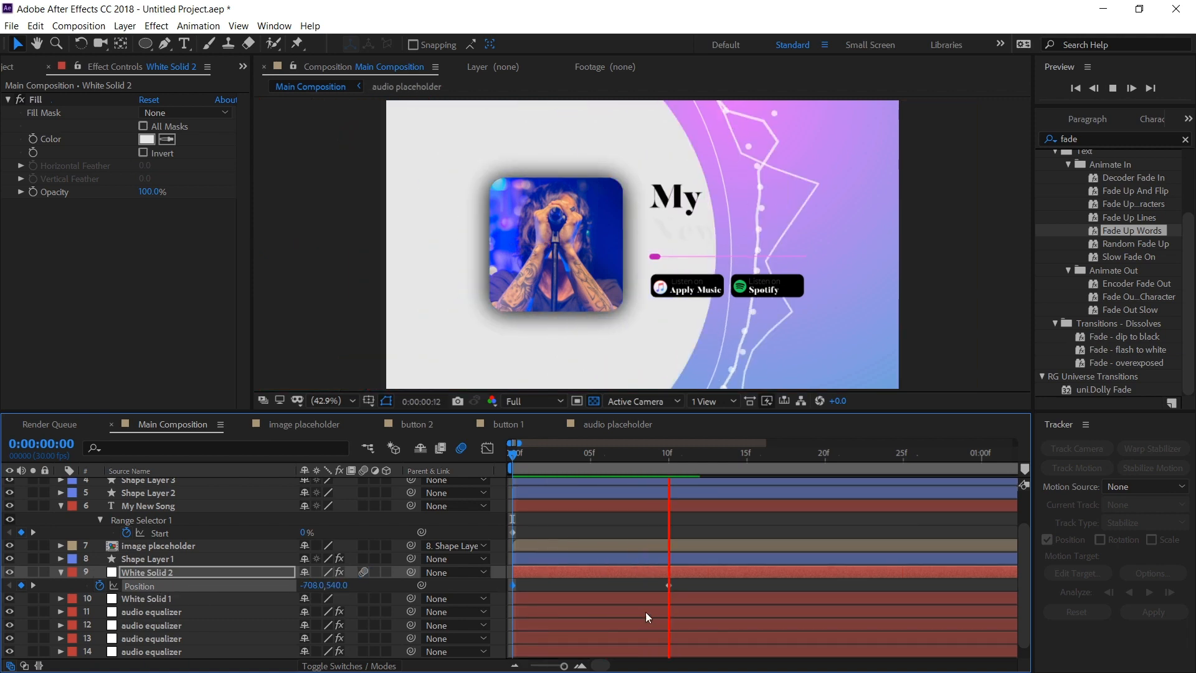
pyautogui.moveTo(670, 586); pyautogui.dragTo(683, 586)
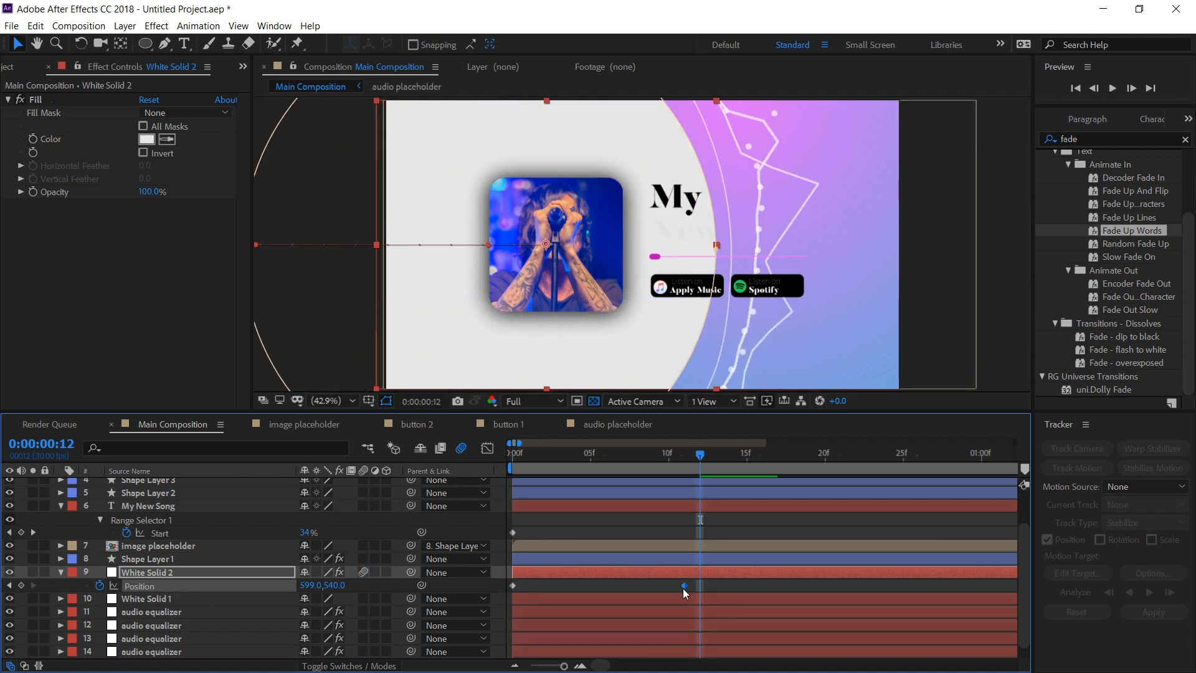
pyautogui.moveTo(528, 454); pyautogui.dragTo(467, 462)
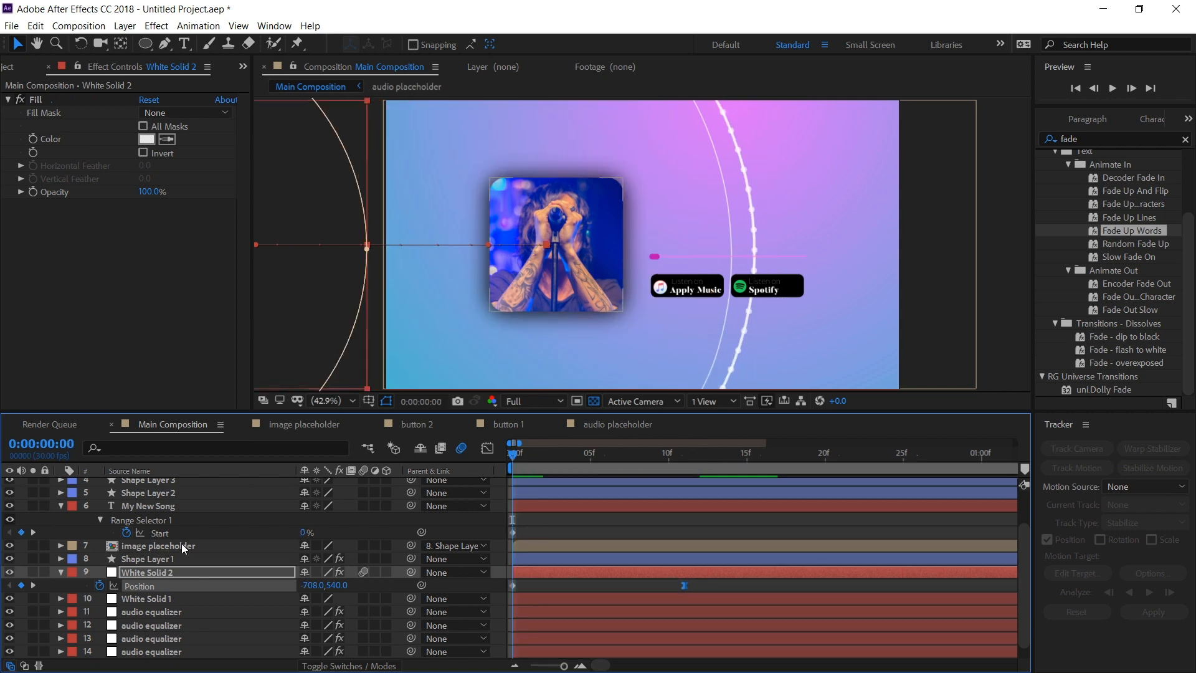
# - Add a Position keyframe to Shape Layer 1 at its current placement and move it to frame 11
pyautogui.click(181, 545)
pyautogui.click(170, 558)
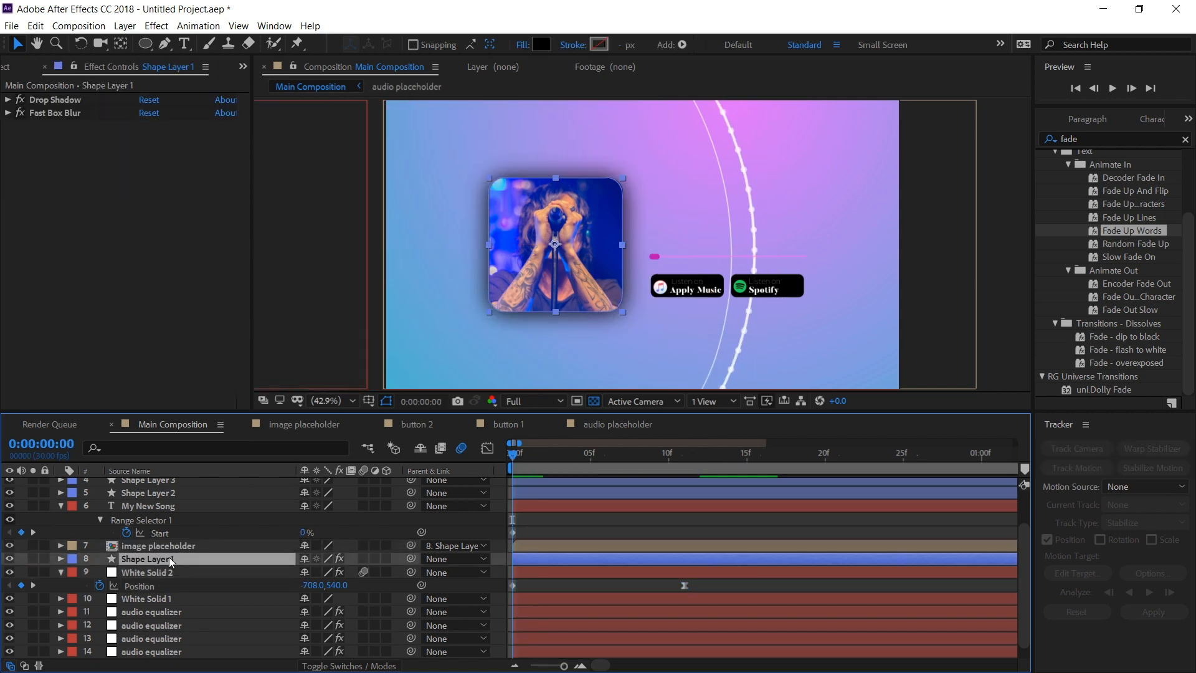
pyautogui.press('p')
pyautogui.click(125, 573)
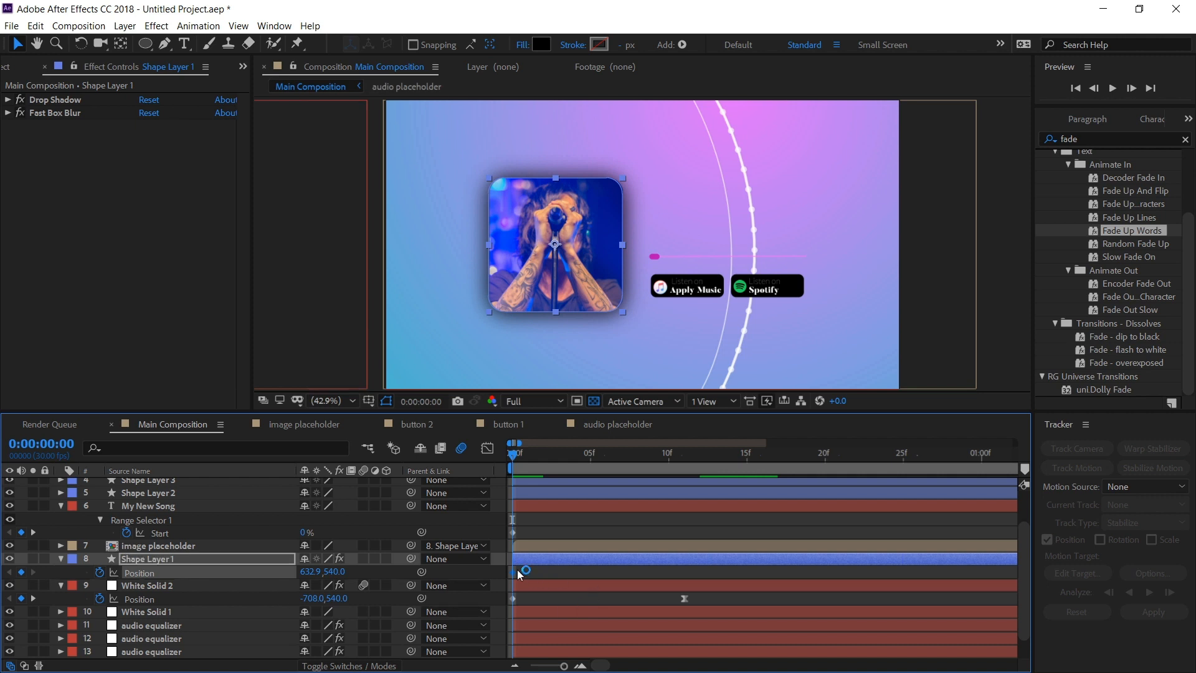
pyautogui.moveTo(650, 585); pyautogui.dragTo(684, 583)
# - Set Shape Layer 1's Position to -373.1, 540 at the first frame so the photo starts outside the frame
pyautogui.moveTo(317, 572); pyautogui.dragTo(4, 577)
pyautogui.moveTo(318, 572); pyautogui.dragTo(19, 576)
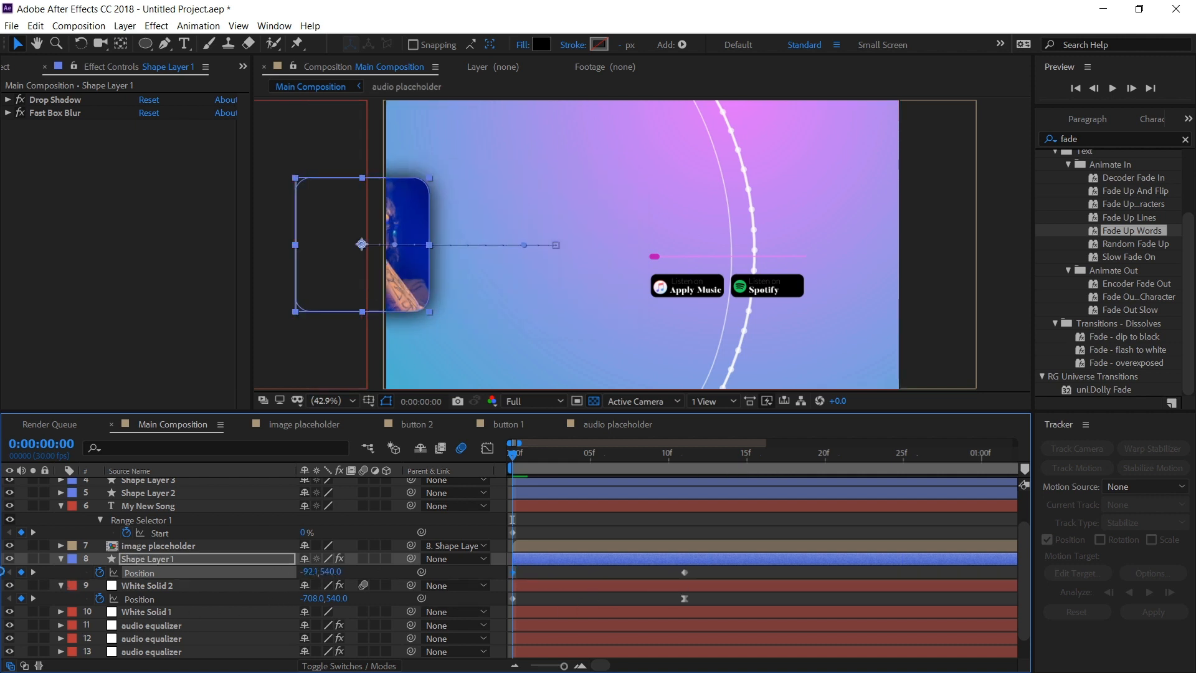
pyautogui.moveTo(318, 572); pyautogui.dragTo(100, 576)
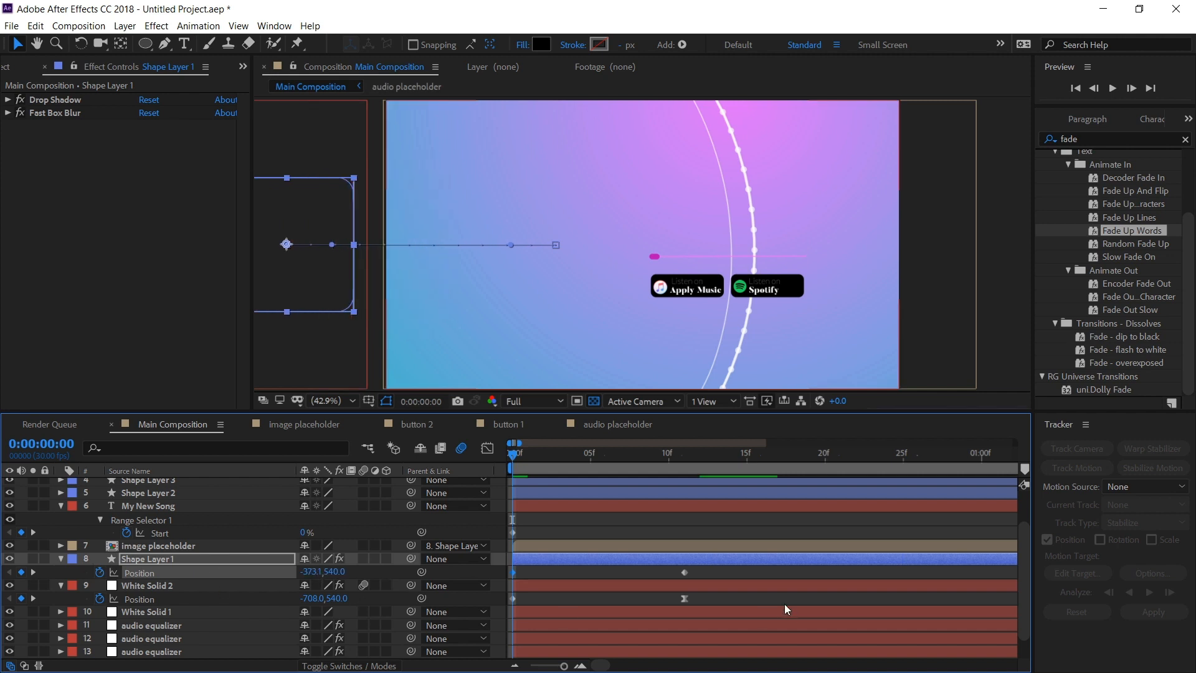
pyautogui.click(646, 559)
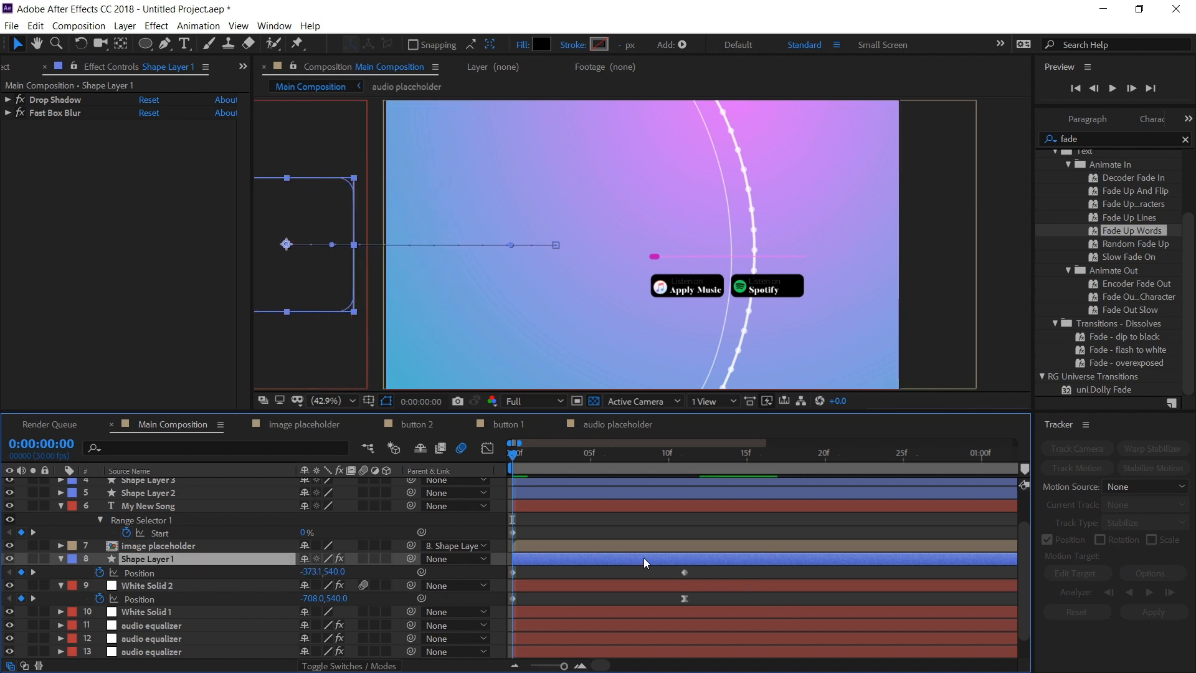
# - Shift the image placeholder and Shape Layer 1 to start at frame 6 and apply Easy Ease to Shape Layer 1's last Position keyframe
pyautogui.keyDown('shift'); pyautogui.click(588, 548); pyautogui.keyUp('shift')
pyautogui.moveTo(558, 559); pyautogui.dragTo(649, 561)
pyautogui.click(731, 571)
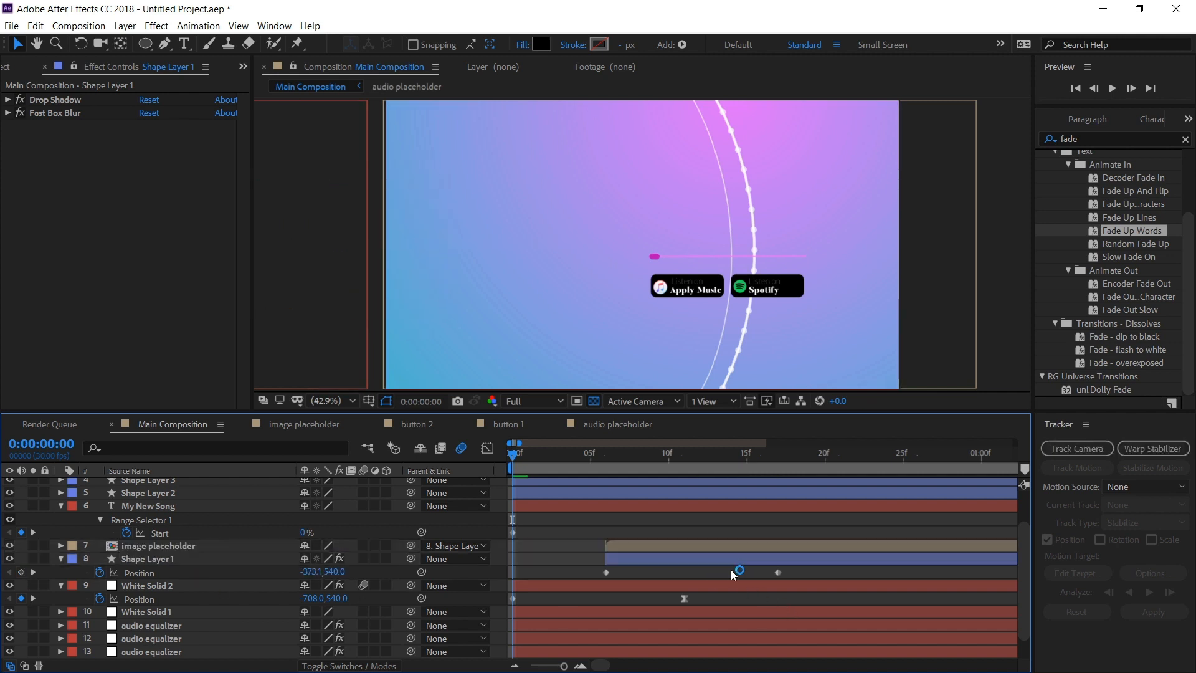
pyautogui.moveTo(730, 570); pyautogui.dragTo(828, 580)
pyautogui.press('space')
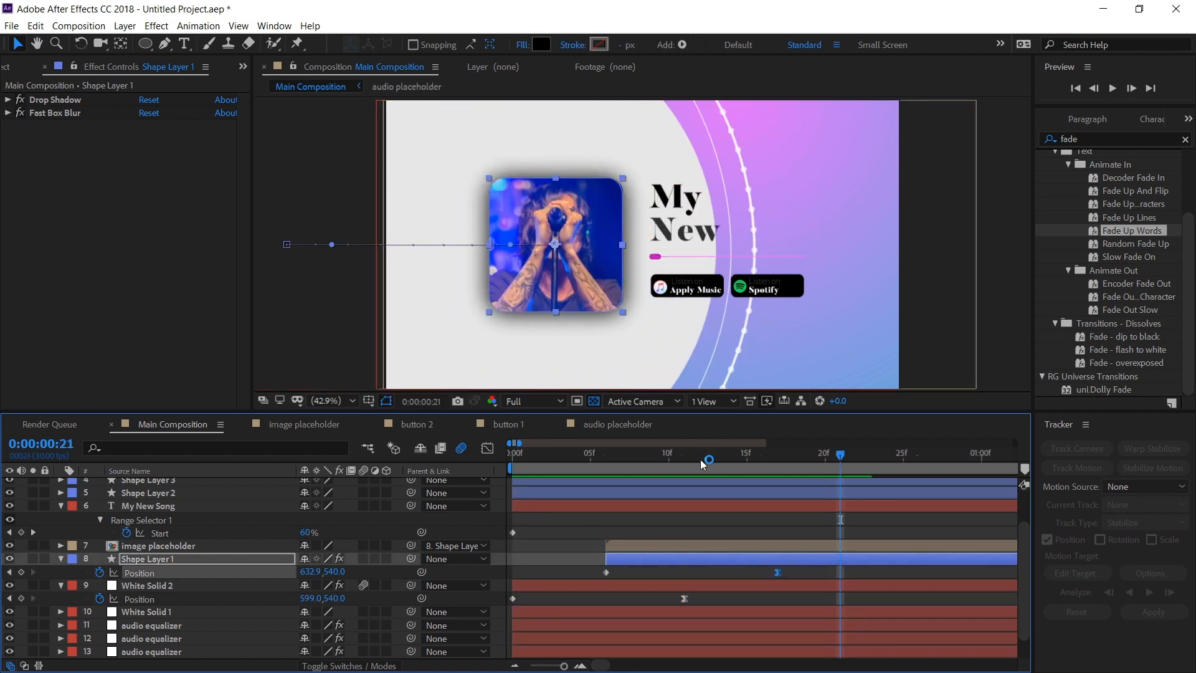
# - Enable motion blur for Shape Layer 1 and the image placeholder and preview the photo's slide-in
pyautogui.click(360, 559)
pyautogui.click(364, 547)
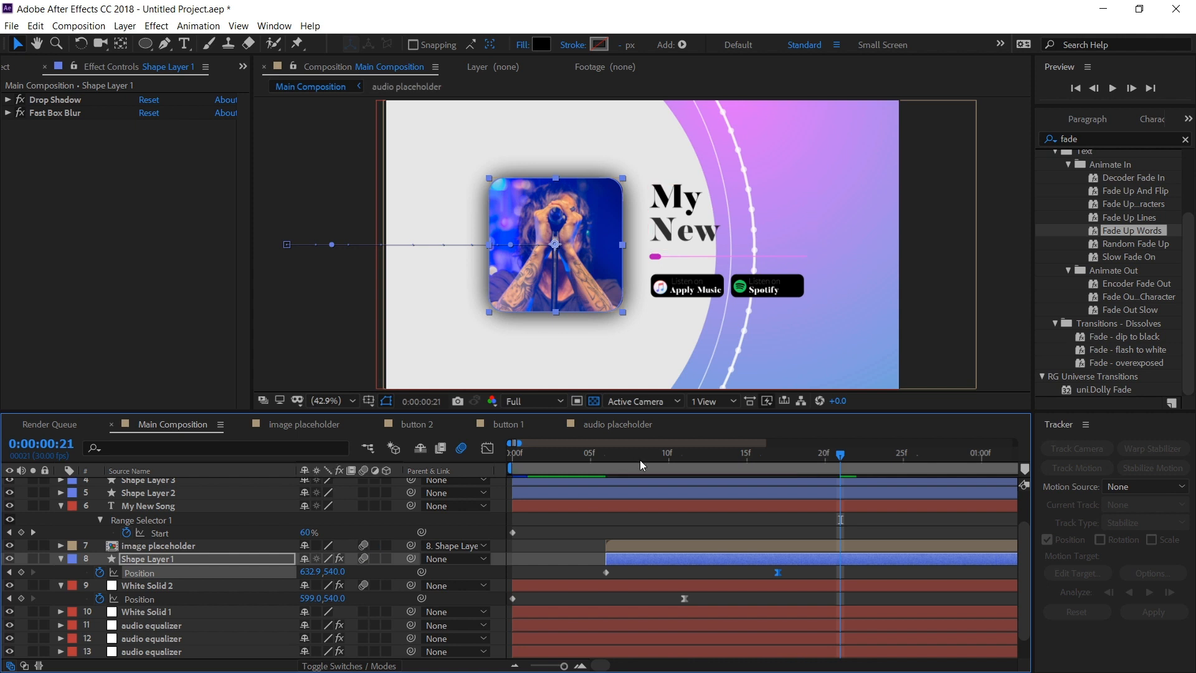
pyautogui.click(606, 460)
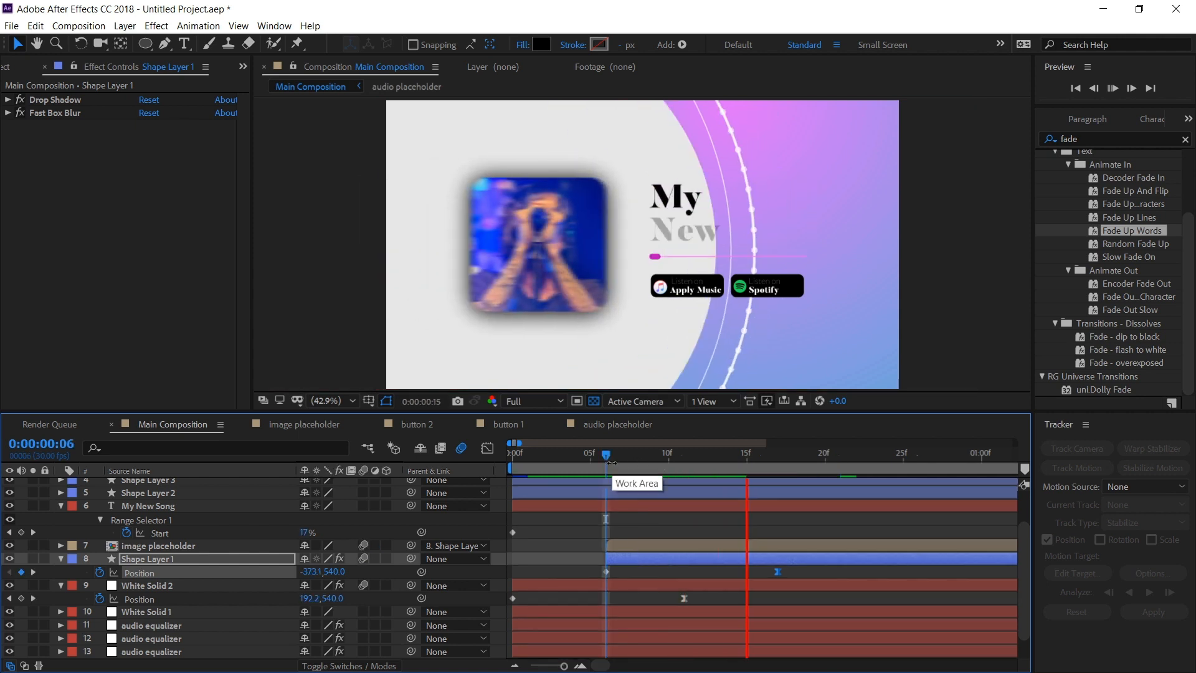
pyautogui.press('space')
pyautogui.moveTo(531, 456); pyautogui.dragTo(511, 460)
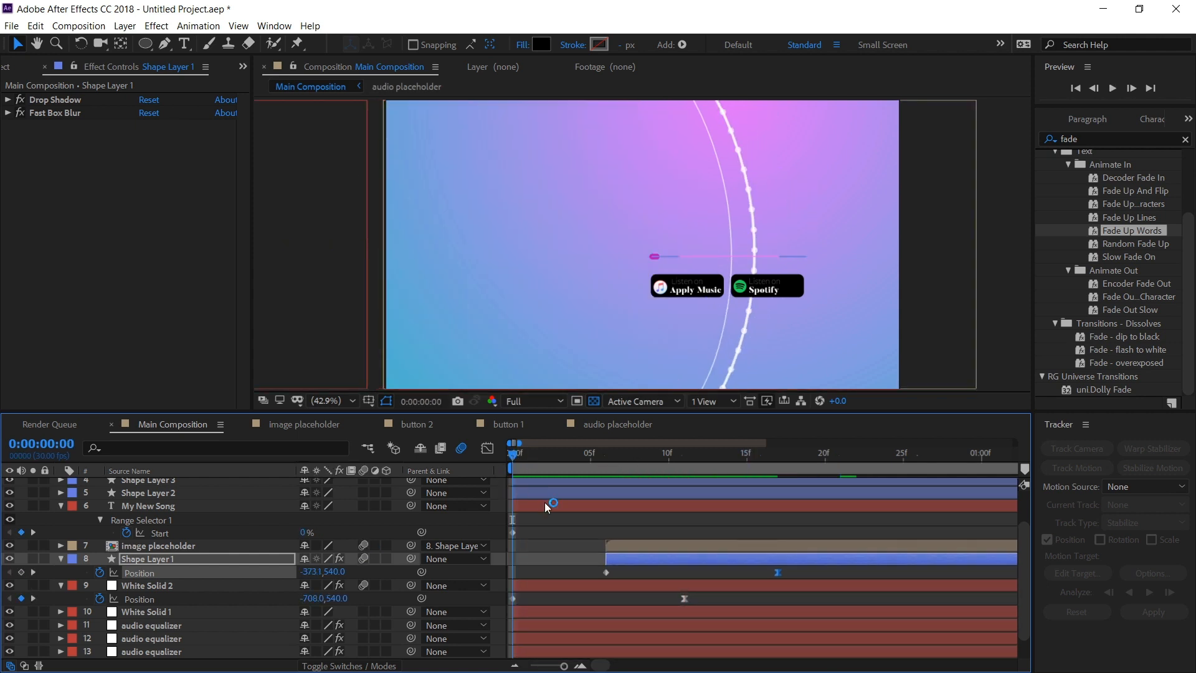
pyautogui.press('space')
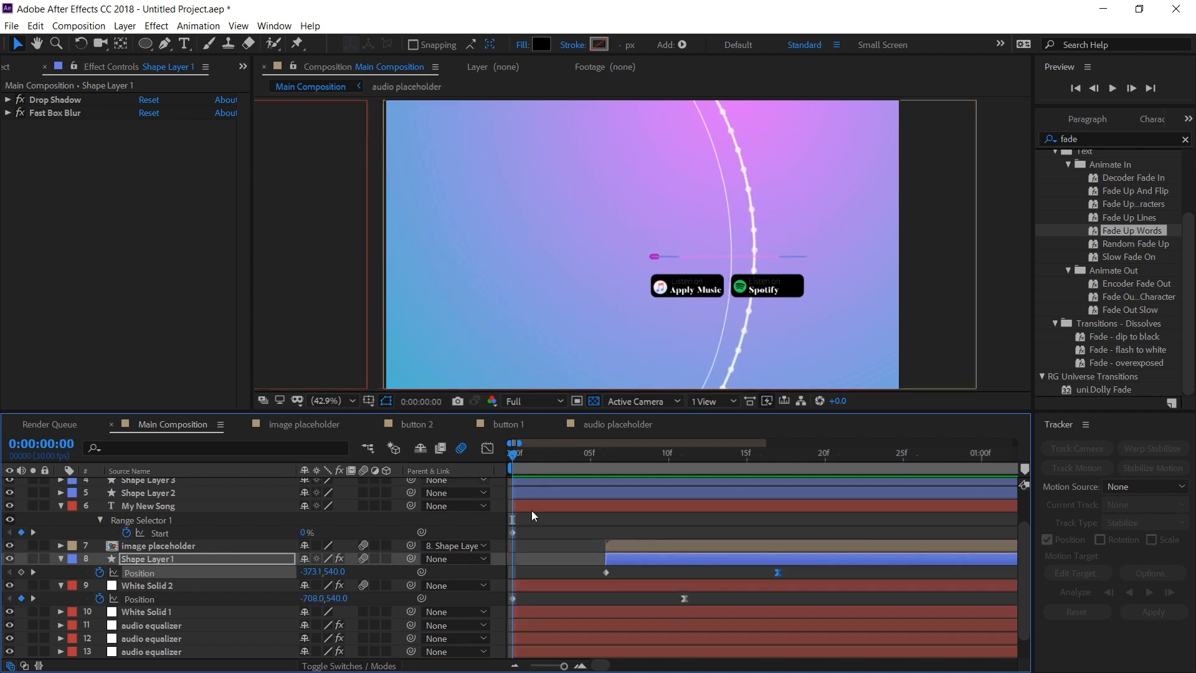
pyautogui.press('space')
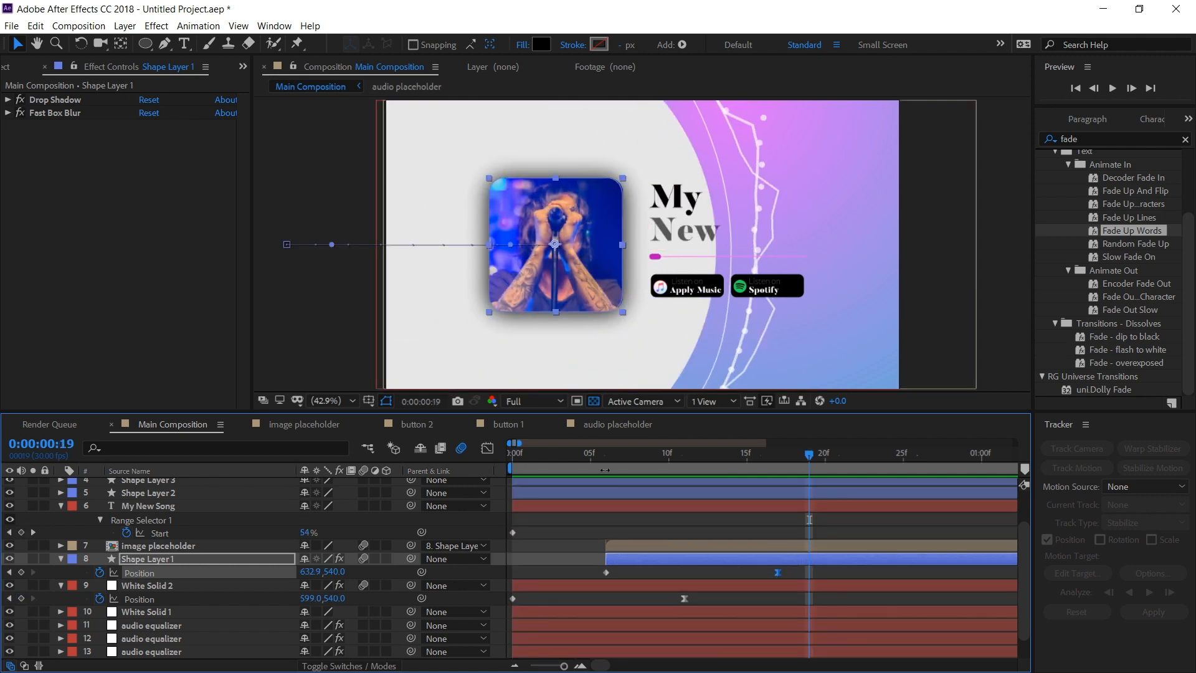
# - Make all four audio equalizer layers start at frame 6
pyautogui.moveTo(596, 453); pyautogui.dragTo(605, 454)
pyautogui.scroll(-1, 615, 554)
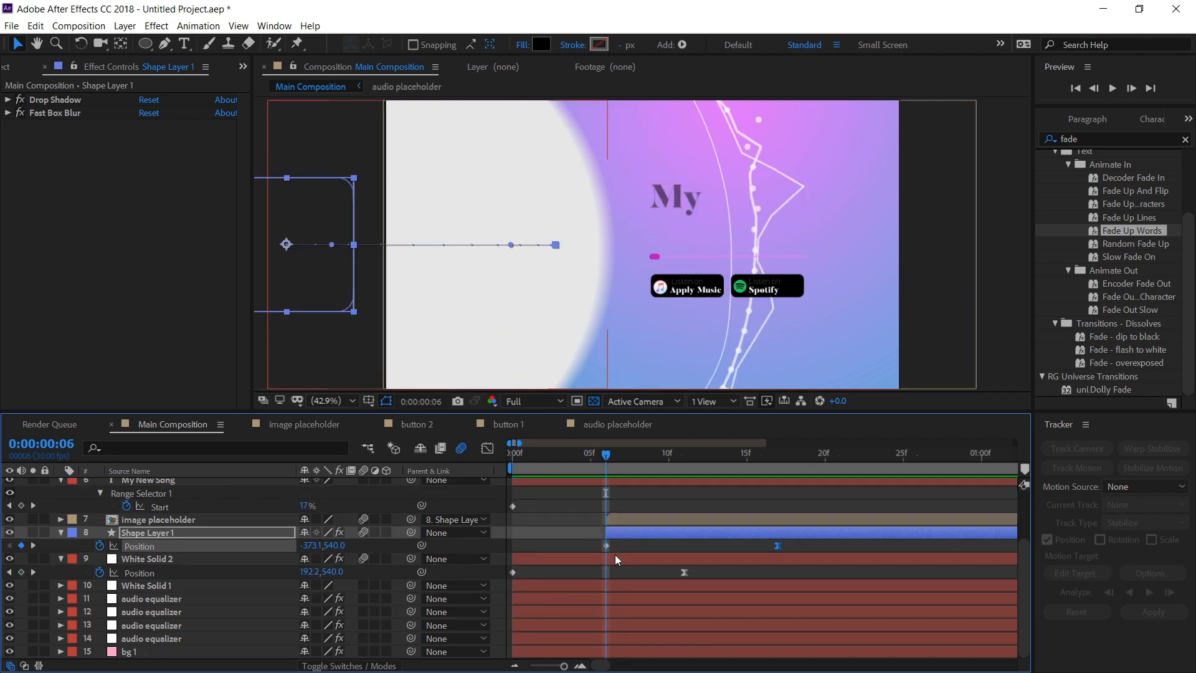
pyautogui.click(555, 585)
pyautogui.click(568, 600)
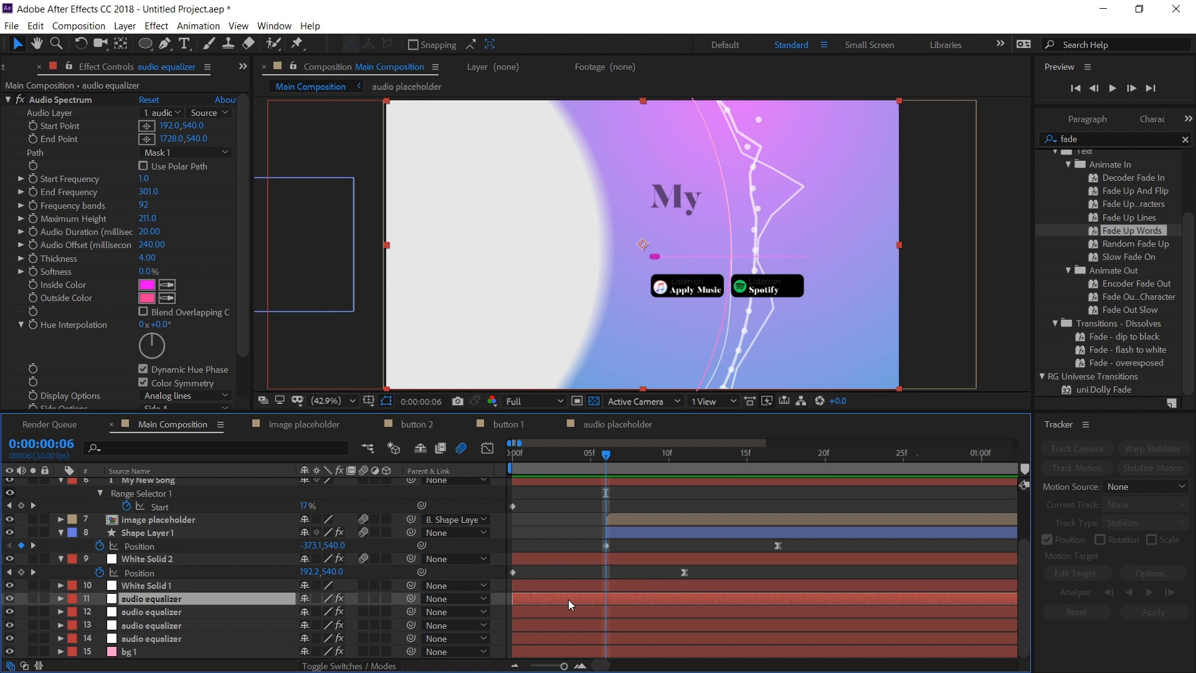
pyautogui.keyDown('shift'); pyautogui.click(545, 642); pyautogui.keyUp('shift')
pyautogui.moveTo(529, 638); pyautogui.dragTo(627, 634)
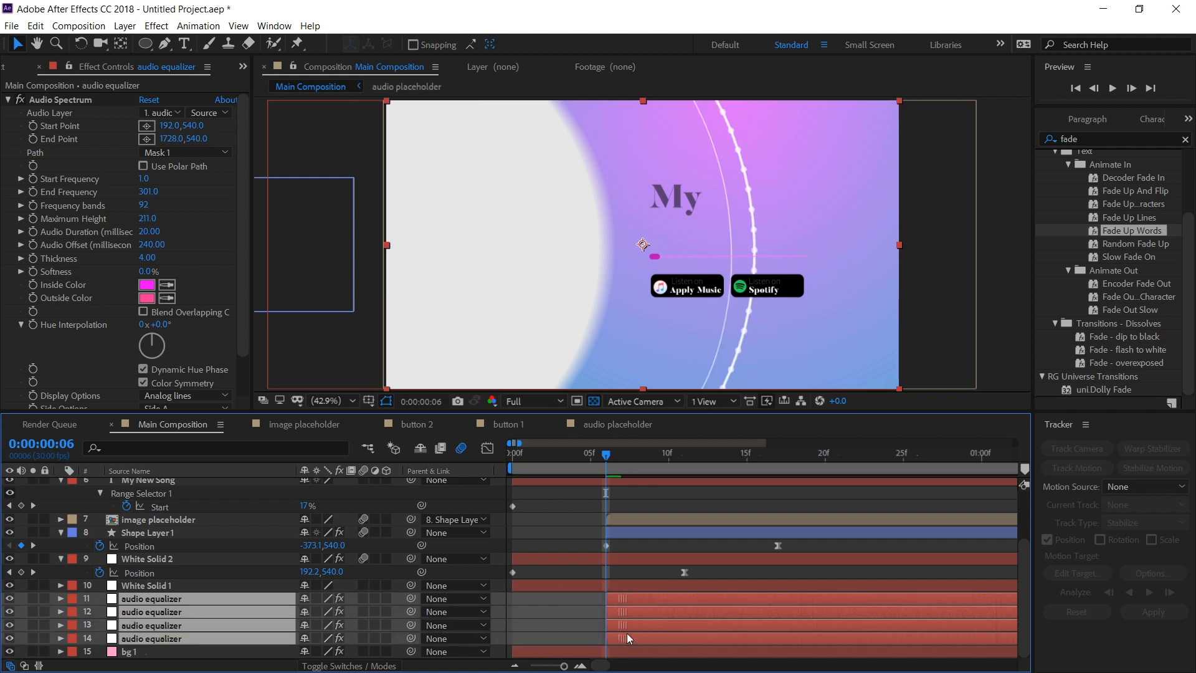
pyautogui.moveTo(611, 455)
pyautogui.mouseDown()
pyautogui.moveTo(639, 461)
pyautogui.moveTo(607, 466)
pyautogui.mouseUp()
pyautogui.click(620, 549)
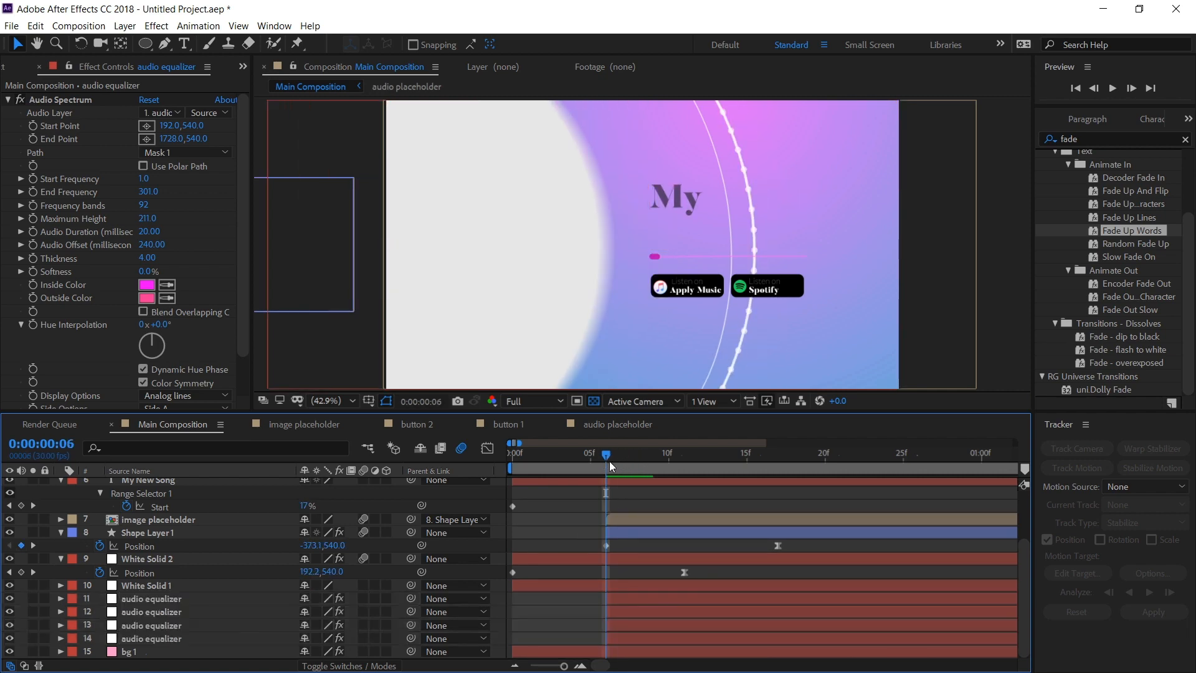
# - Fade in the four audio equalizer layers with Opacity keyframes from 0% at frame 6 to 67% at frame 10
pyautogui.click(625, 595)
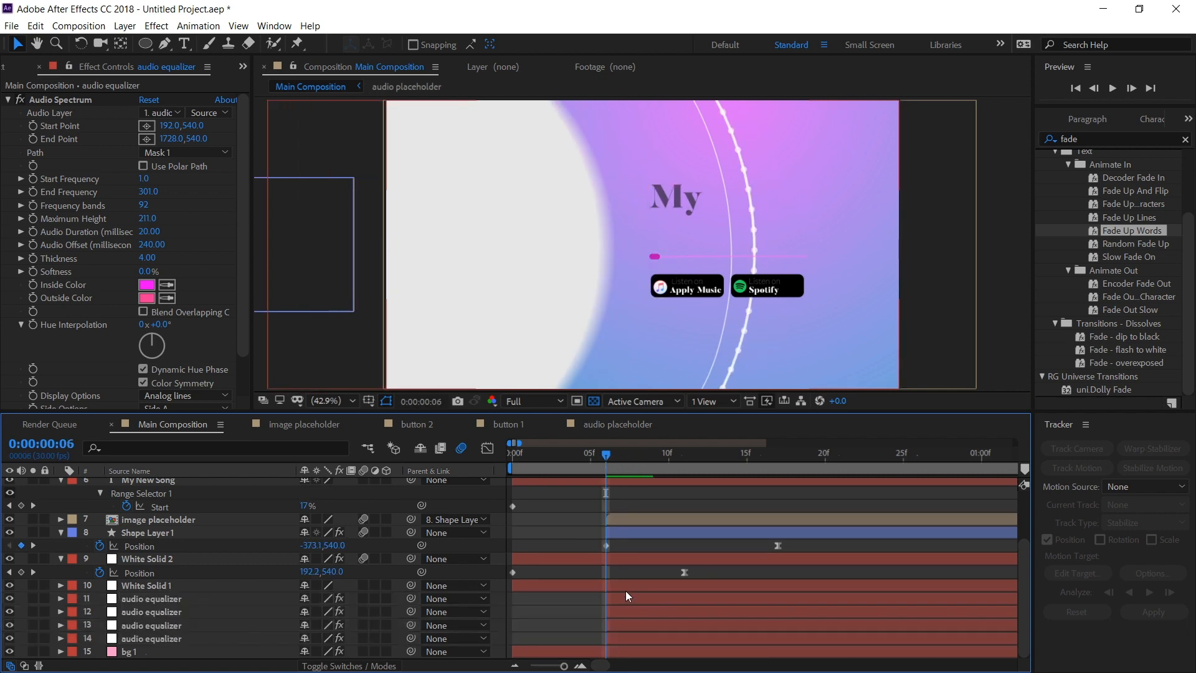
pyautogui.keyDown('shift'); pyautogui.click(624, 638); pyautogui.keyUp('shift')
pyautogui.press('t')
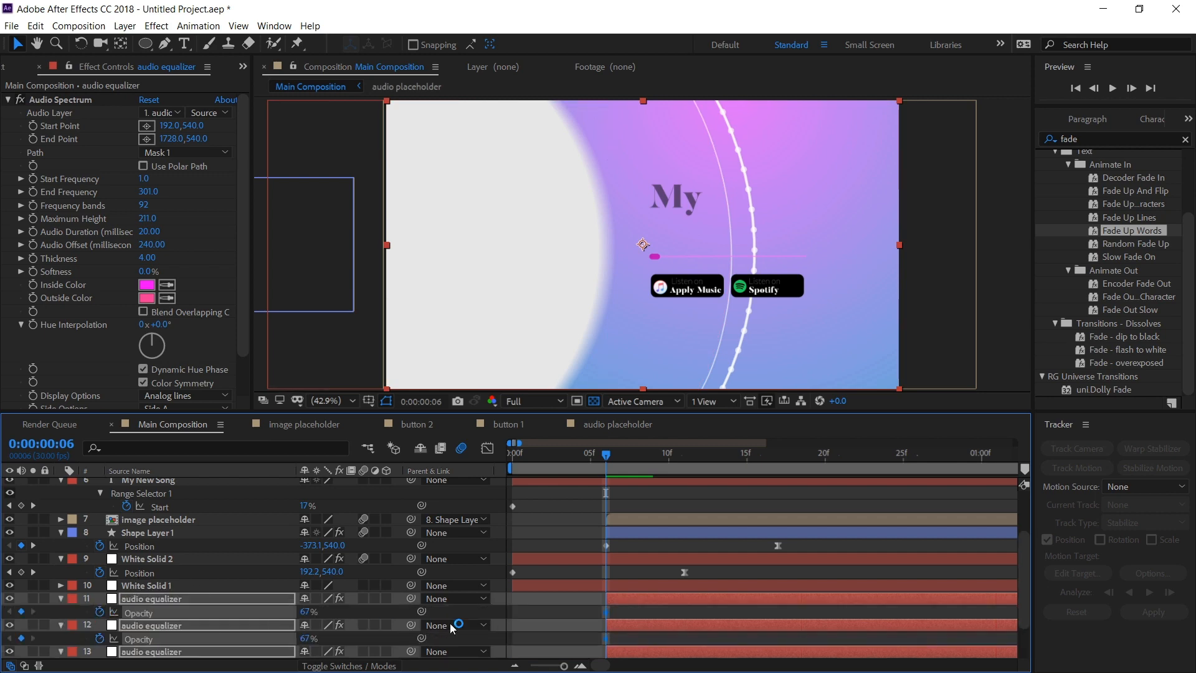
pyautogui.scroll(-2, 450, 623)
pyautogui.moveTo(607, 559); pyautogui.dragTo(689, 558)
pyautogui.moveTo(305, 558); pyautogui.dragTo(201, 565)
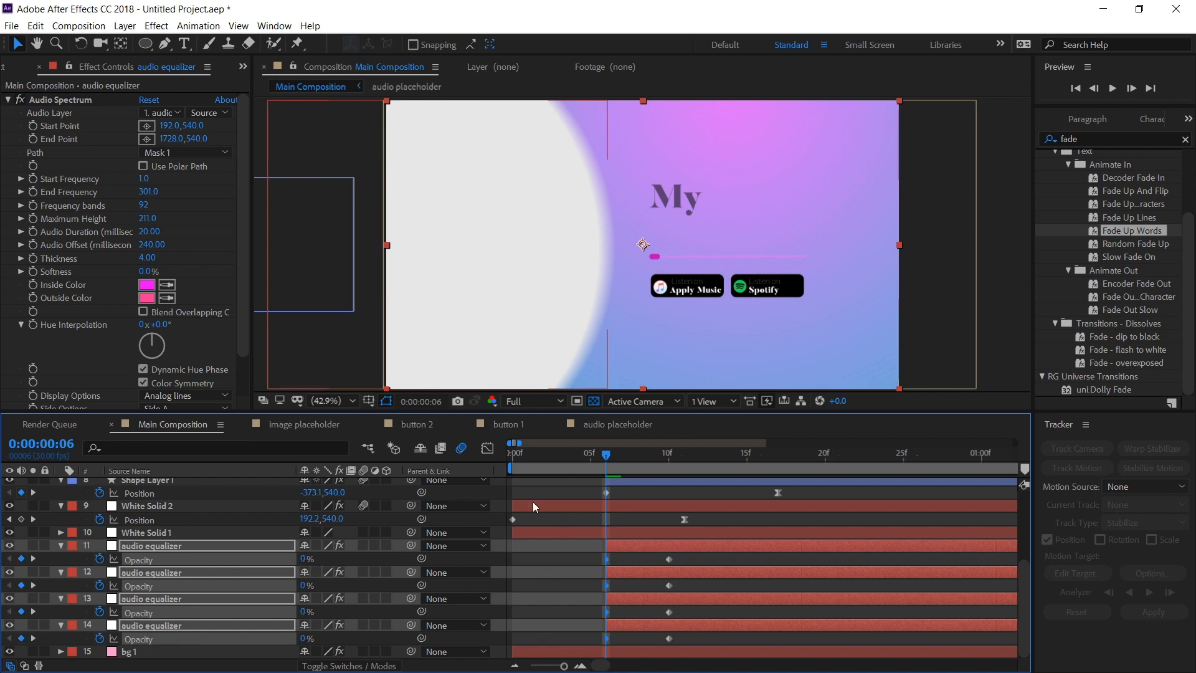
pyautogui.click(522, 562)
# - Shift button 1 and button 2 to start at frame 4 and keyframe their Opacity from 0% at frame 6 to 100% at frame 10
pyautogui.scroll(5, 623, 536)
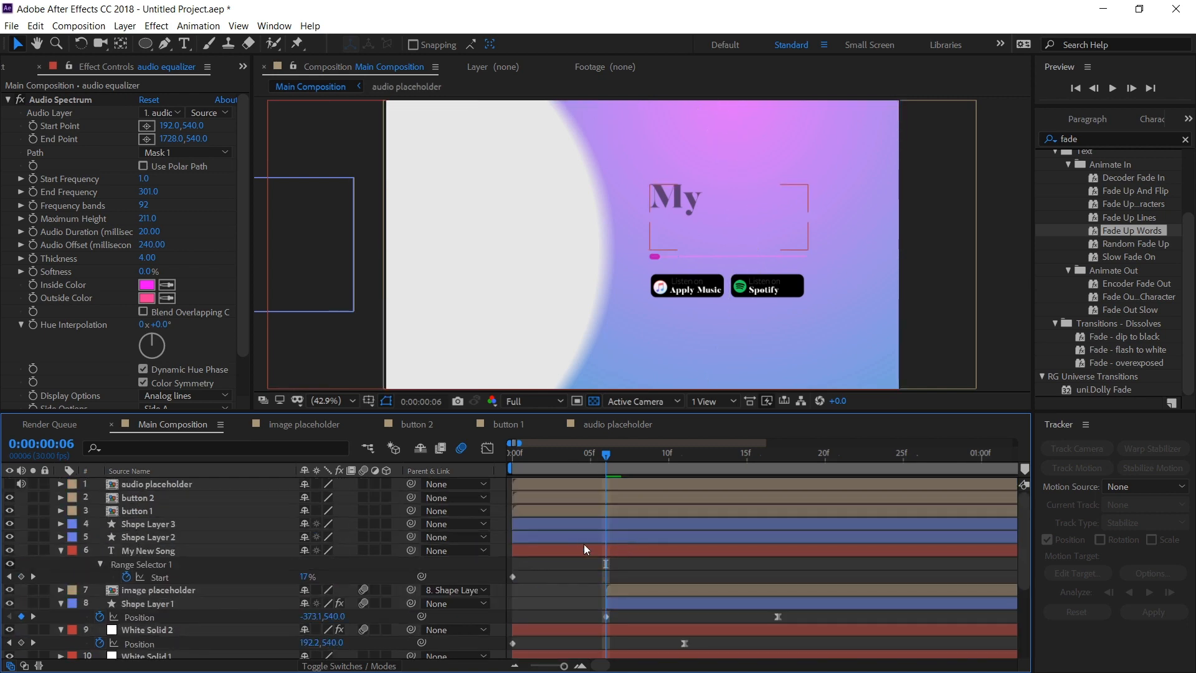
pyautogui.click(135, 511)
pyautogui.keyDown('ctrl'); pyautogui.click(144, 498); pyautogui.keyUp('ctrl')
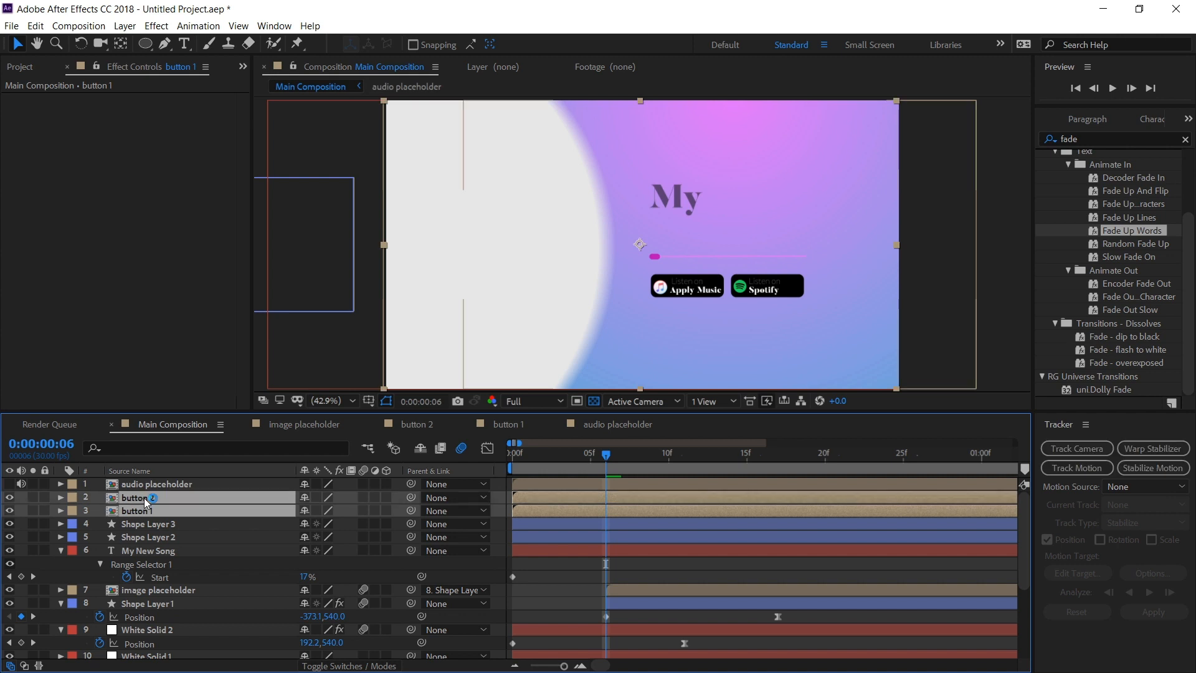
pyautogui.press('t')
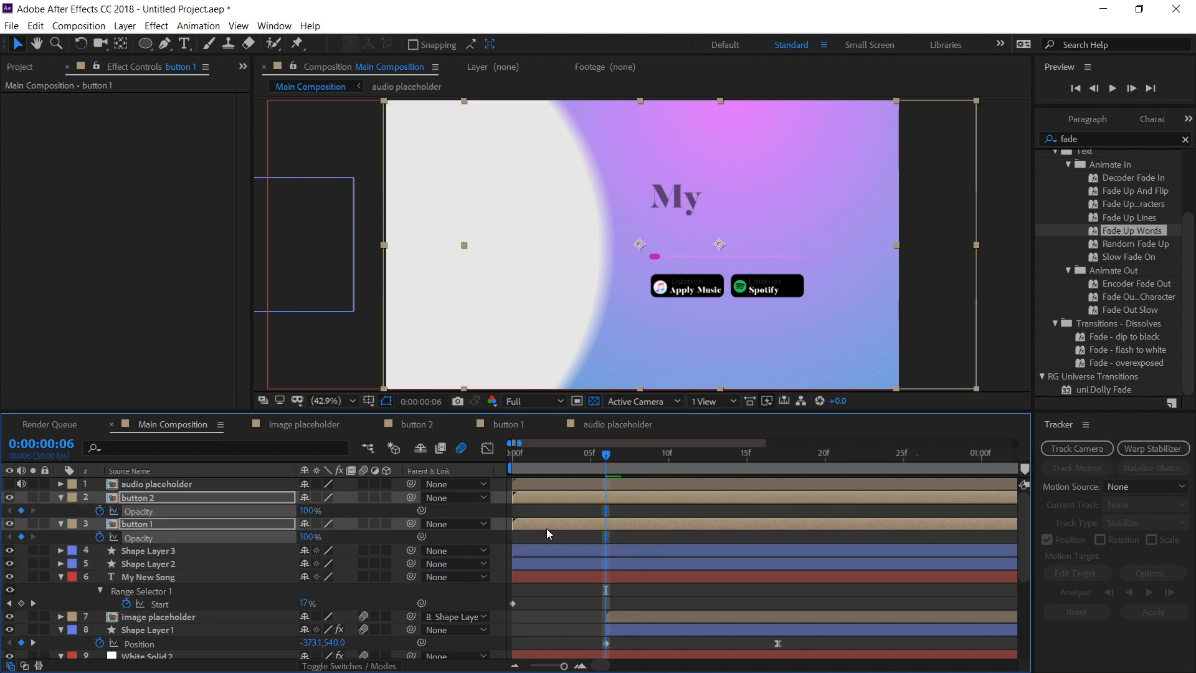
pyautogui.moveTo(546, 525); pyautogui.dragTo(612, 522)
pyautogui.moveTo(307, 512); pyautogui.dragTo(187, 525)
# - Keyframe both buttons' Position to rise from Y 589 at frame 6 to Y 540 at frame 10
pyautogui.press('p')
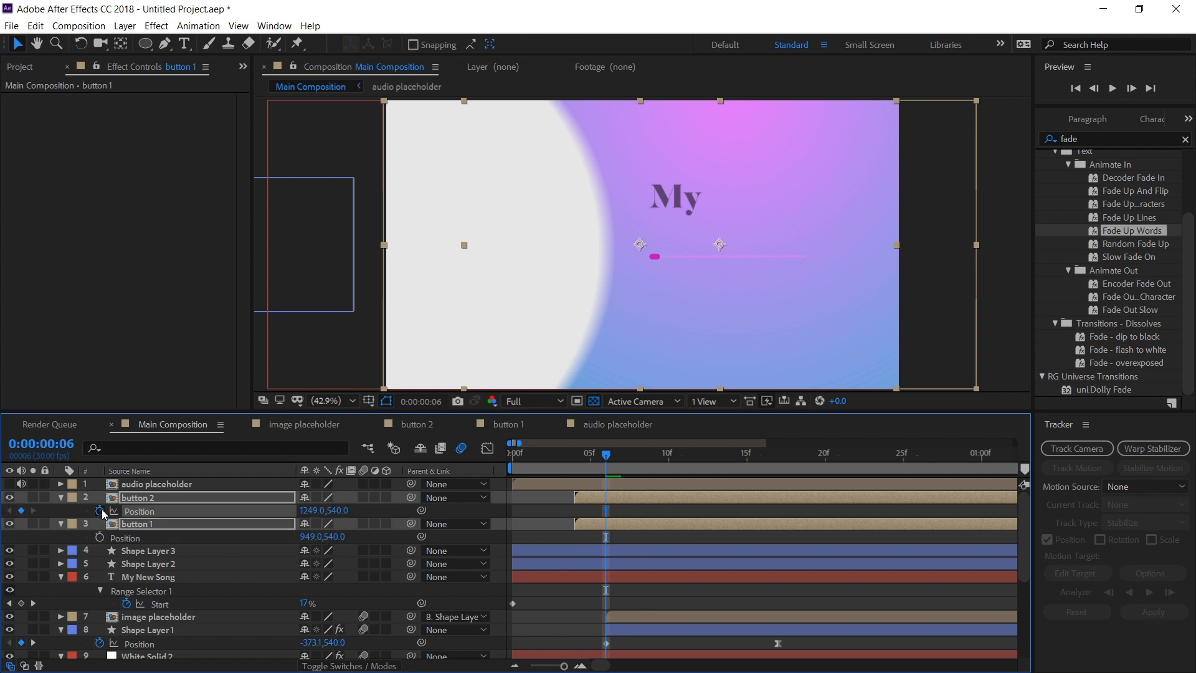
pyautogui.press('p')
pyautogui.press('u')
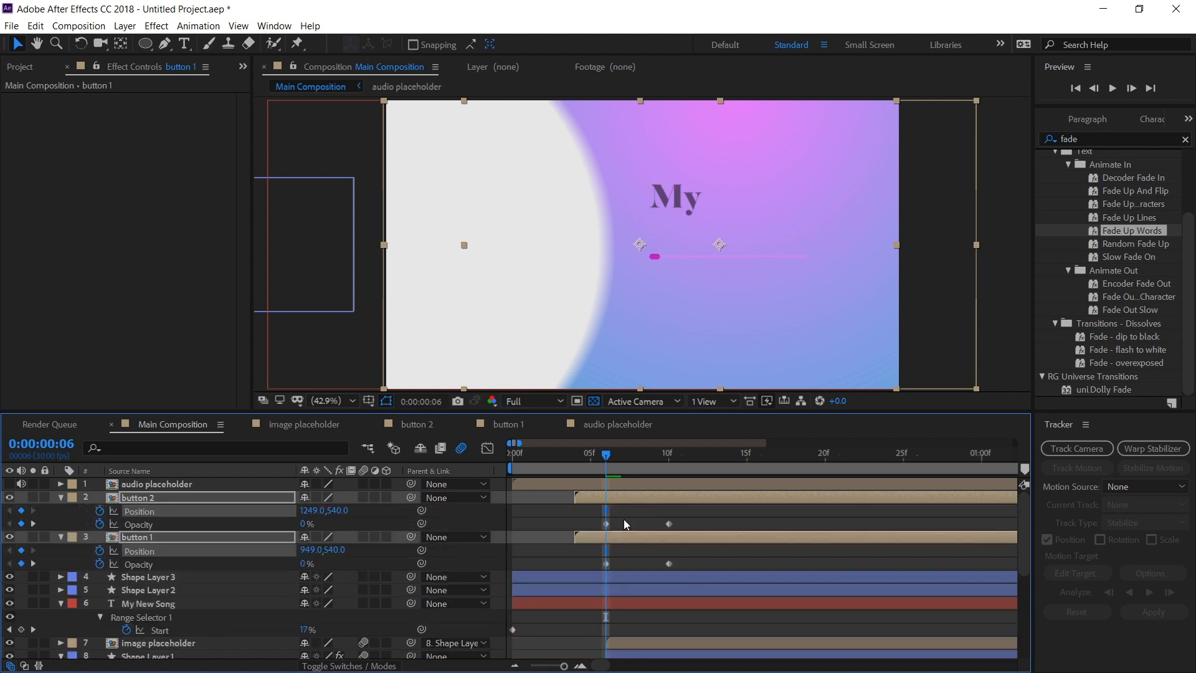
pyautogui.moveTo(608, 513); pyautogui.dragTo(669, 512)
pyautogui.moveTo(337, 550); pyautogui.dragTo(550, 555)
pyautogui.click(623, 550)
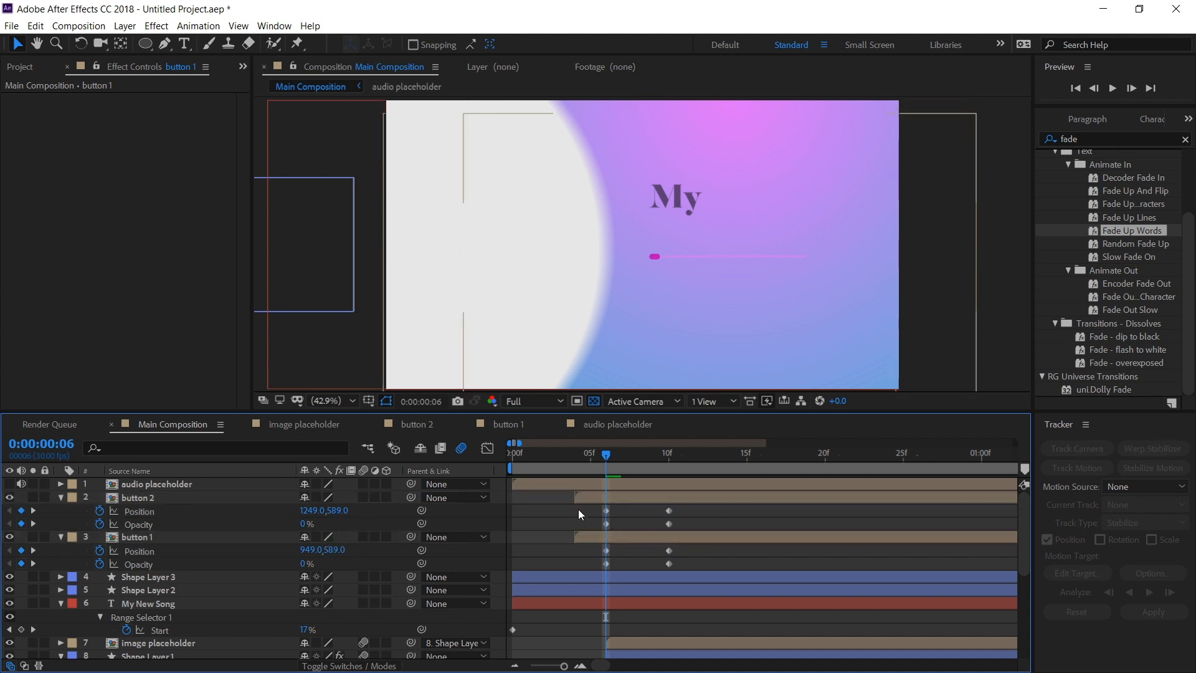
# - Move all Position and Opacity keyframes of both buttons two frames earlier so they begin at frame 4
pyautogui.moveTo(572, 507); pyautogui.dragTo(713, 567)
pyautogui.moveTo(607, 565); pyautogui.dragTo(574, 566)
pyautogui.click(553, 543)
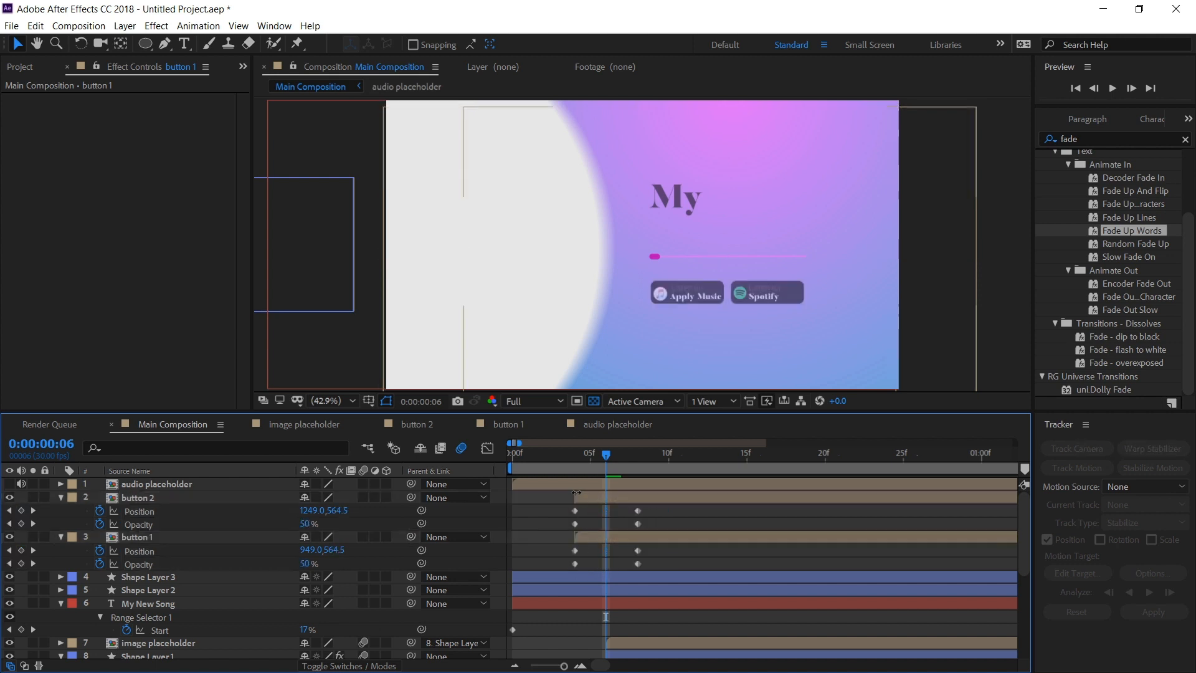
# - Stagger the buttons by starting button 1 at frame 3 and button 2 at frame 6, and preview the result
pyautogui.moveTo(548, 461); pyautogui.dragTo(570, 459)
pyautogui.moveTo(606, 539)
pyautogui.mouseDown()
pyautogui.moveTo(641, 539)
pyautogui.moveTo(601, 540)
pyautogui.mouseUp()
pyautogui.press('pageup')
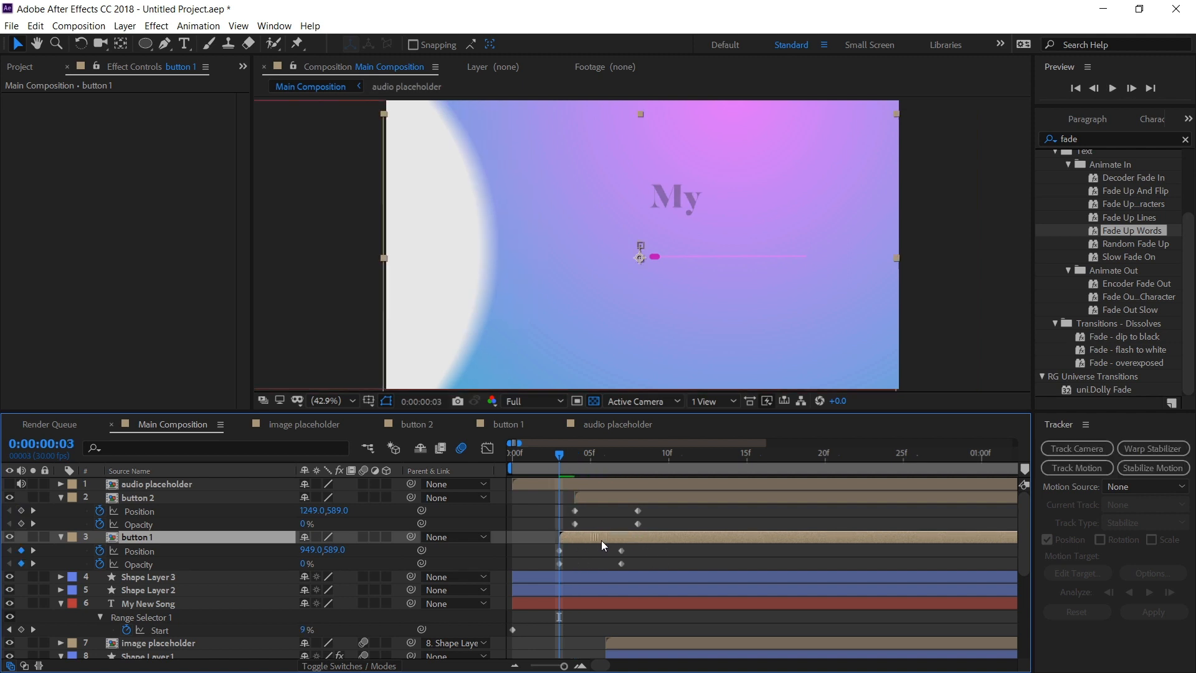
pyautogui.moveTo(597, 499); pyautogui.dragTo(633, 497)
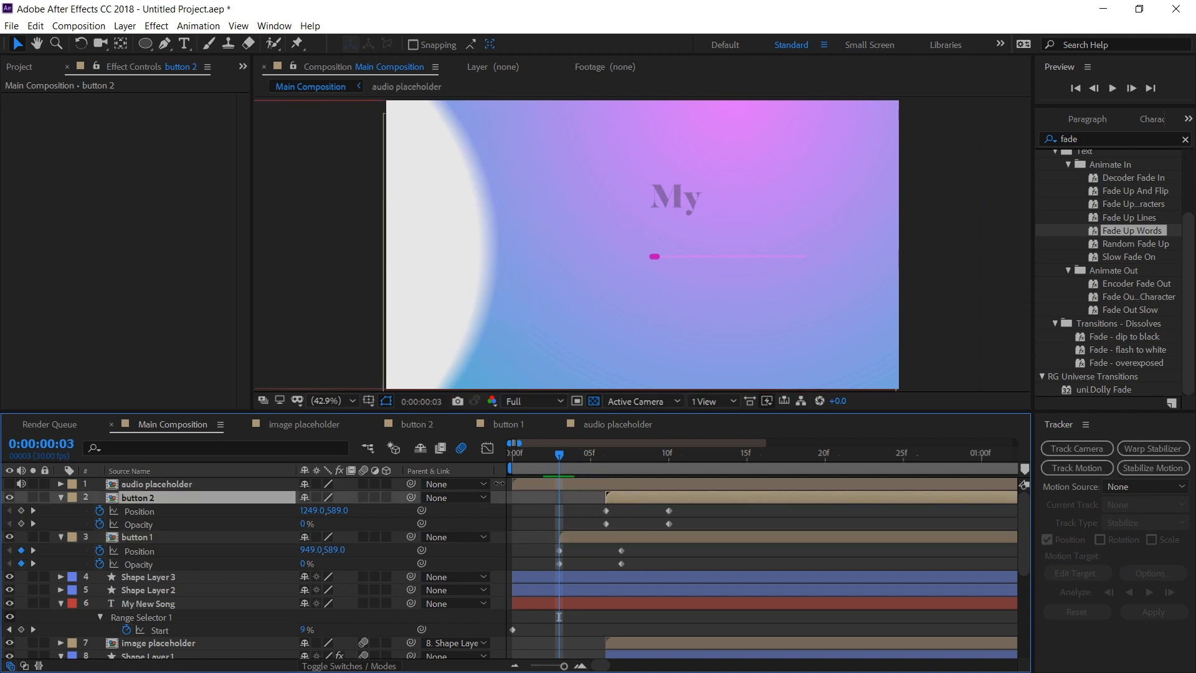
pyautogui.press('space')
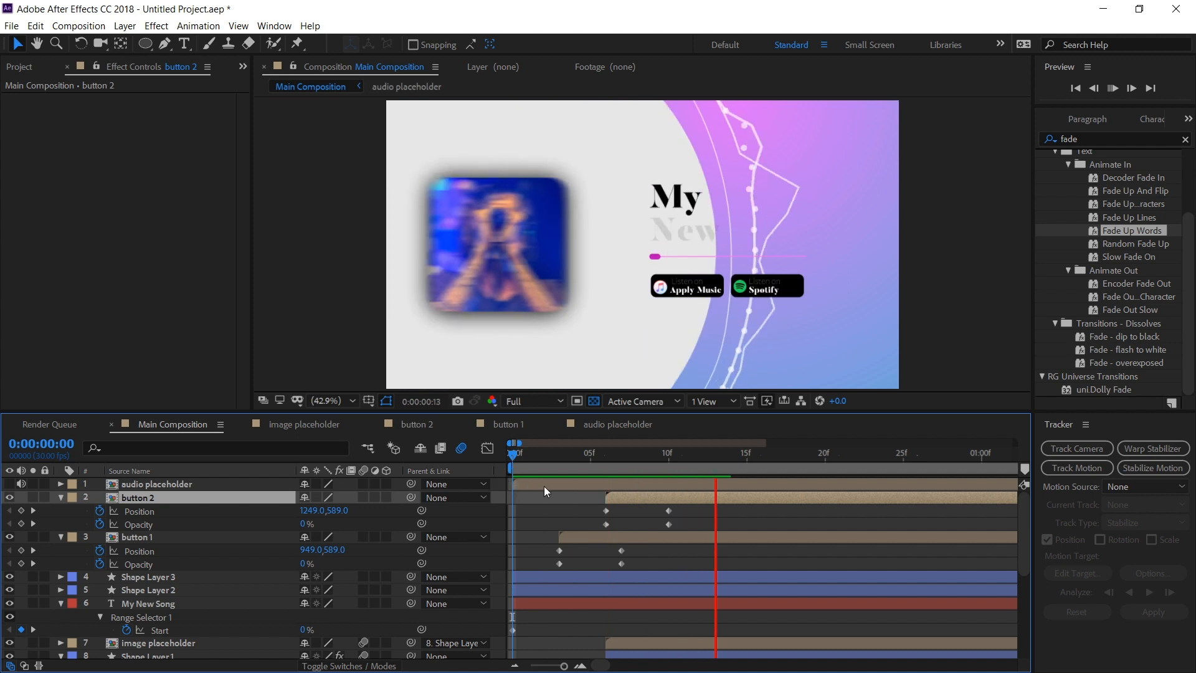
# - Move the buttons' end keyframes two frames later with Easy Ease, enable motion blur for both layers, and preview the intro
pyautogui.moveTo(695, 513); pyautogui.dragTo(659, 556)
pyautogui.press('F9')
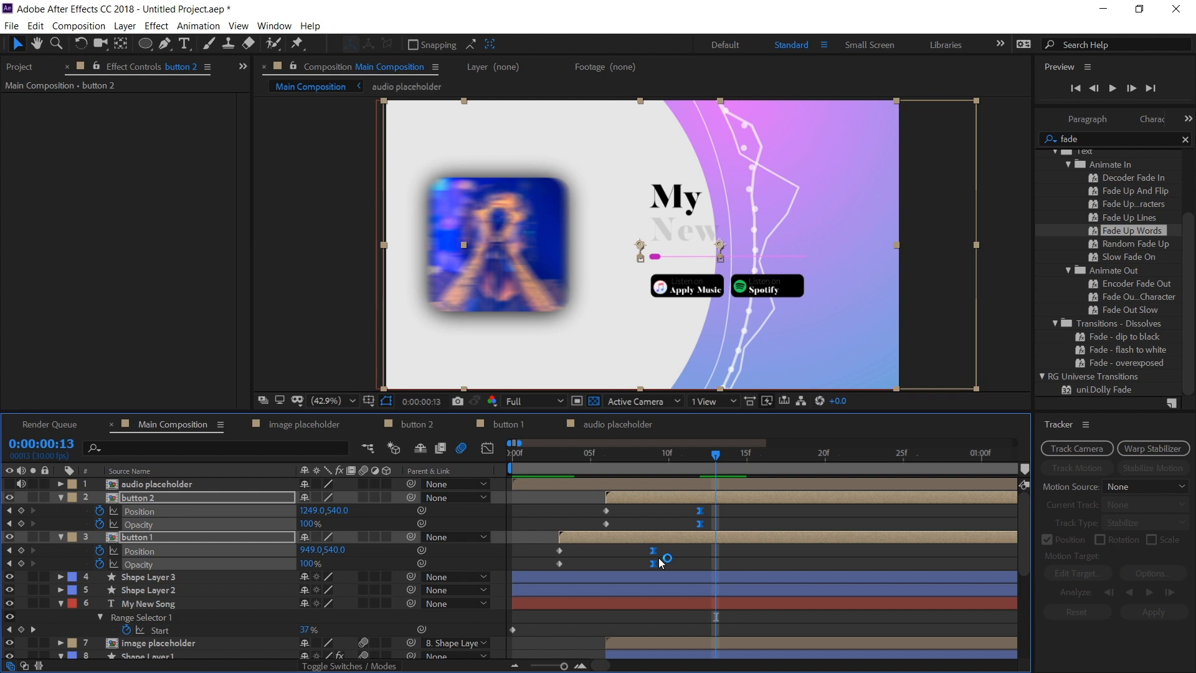
pyautogui.click(364, 537)
pyautogui.moveTo(590, 456); pyautogui.dragTo(518, 473)
pyautogui.press('space')
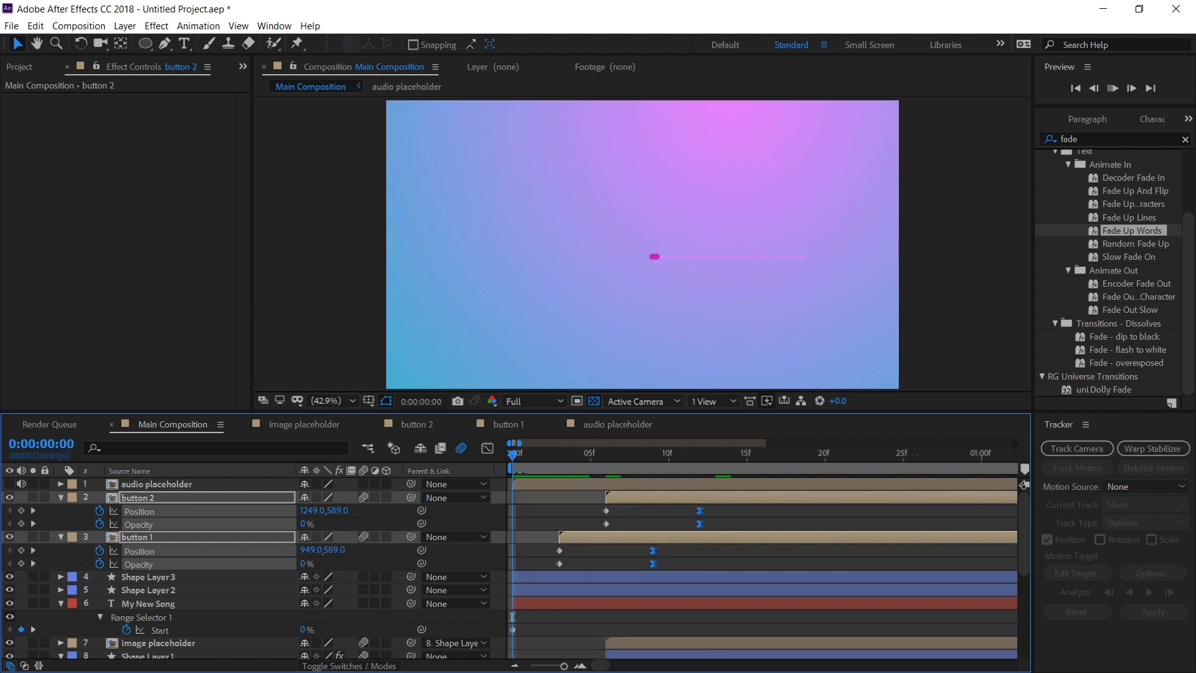
pyautogui.press('space')
# - Keyframe the Opacity of Shape Layer 3 and Shape Layer 2 from 0% at frame 5 to 100% at frame 11
pyautogui.scroll(-3, 593, 555)
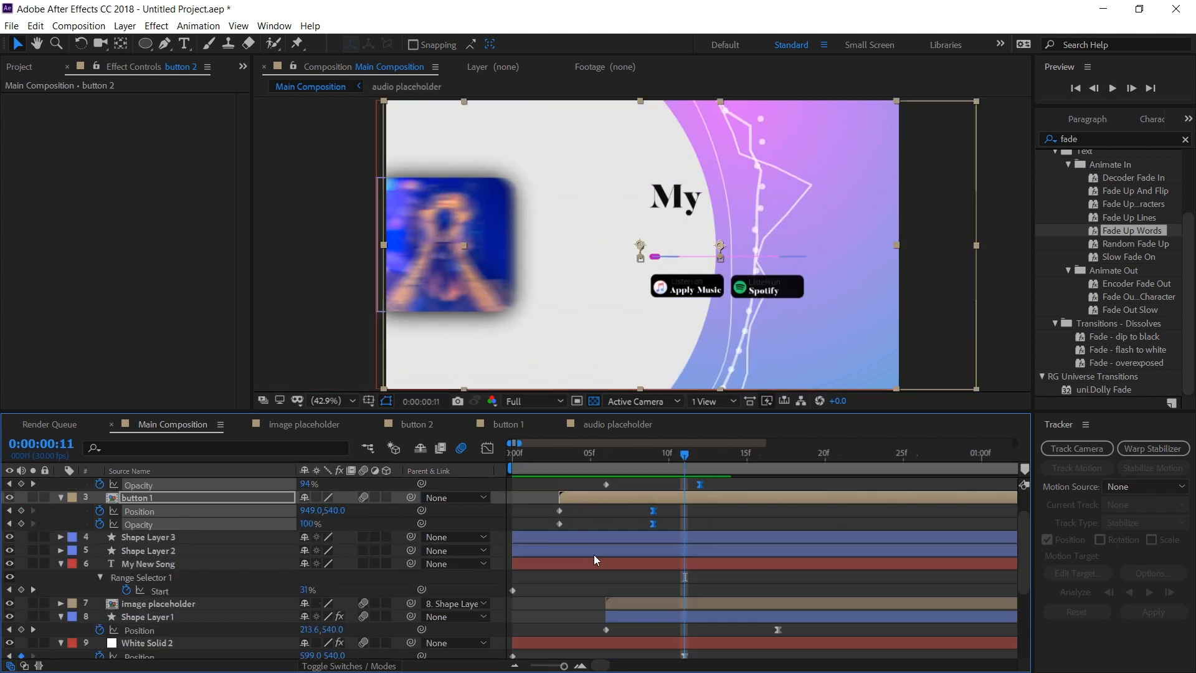
pyautogui.click(552, 536)
pyautogui.keyDown('shift'); pyautogui.click(552, 550); pyautogui.keyUp('shift')
pyautogui.press('t')
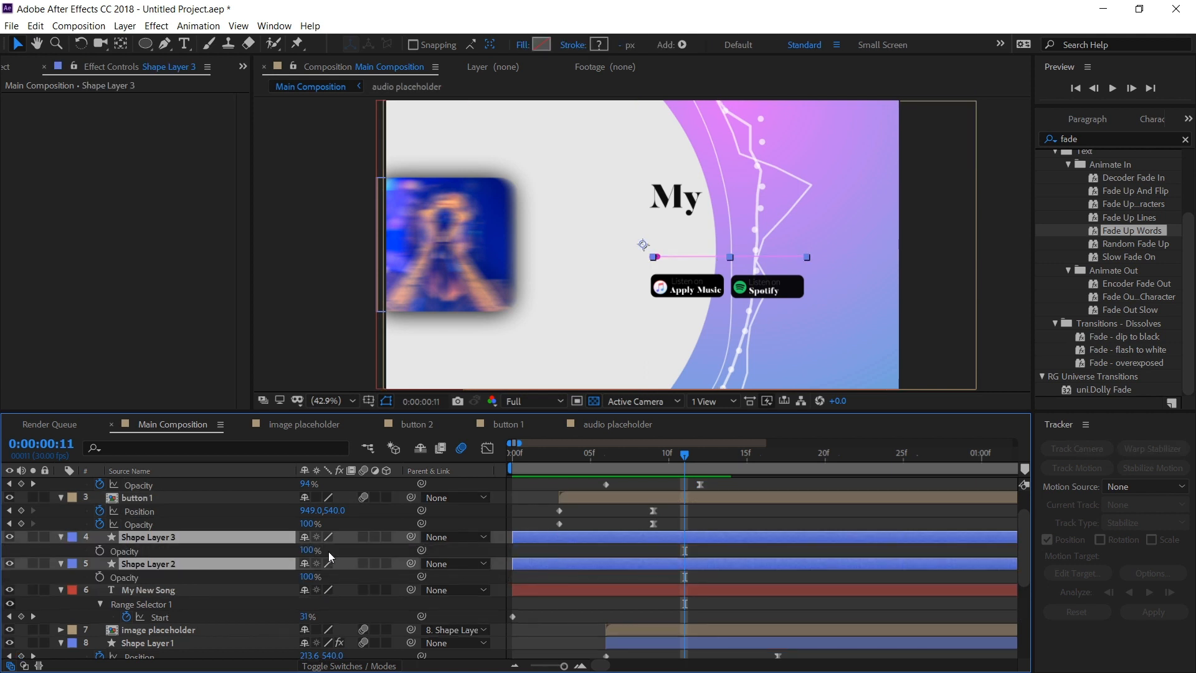
pyautogui.click(100, 551)
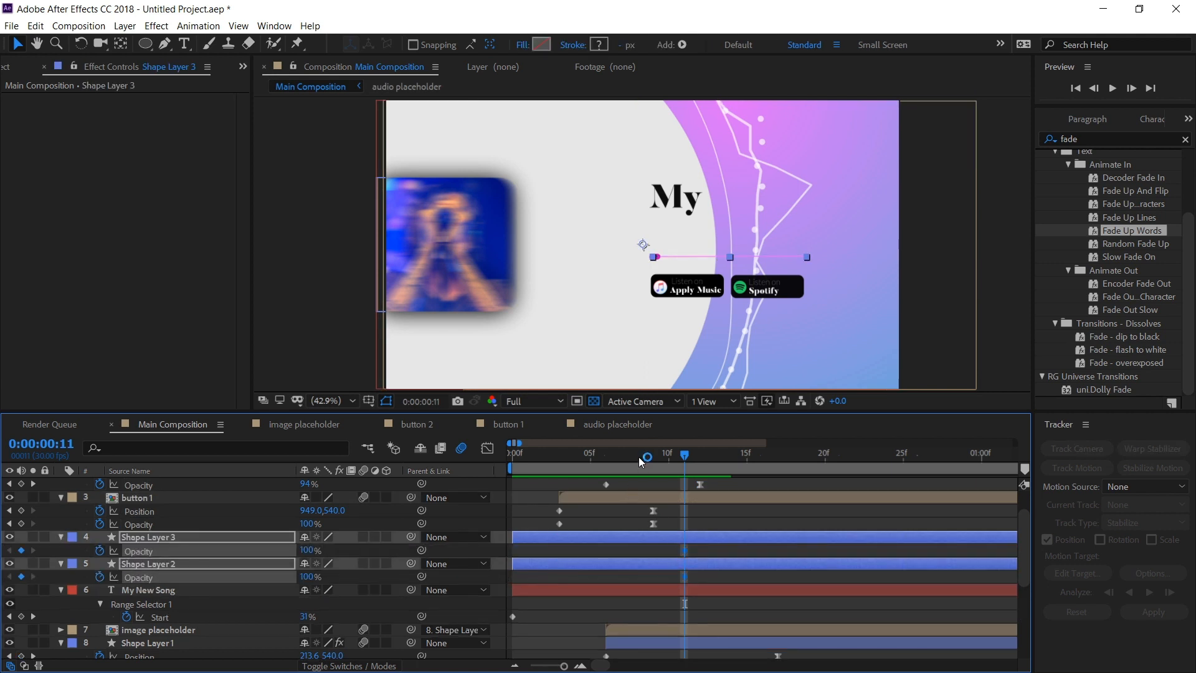
pyautogui.click(586, 458)
pyautogui.moveTo(307, 550); pyautogui.dragTo(176, 572)
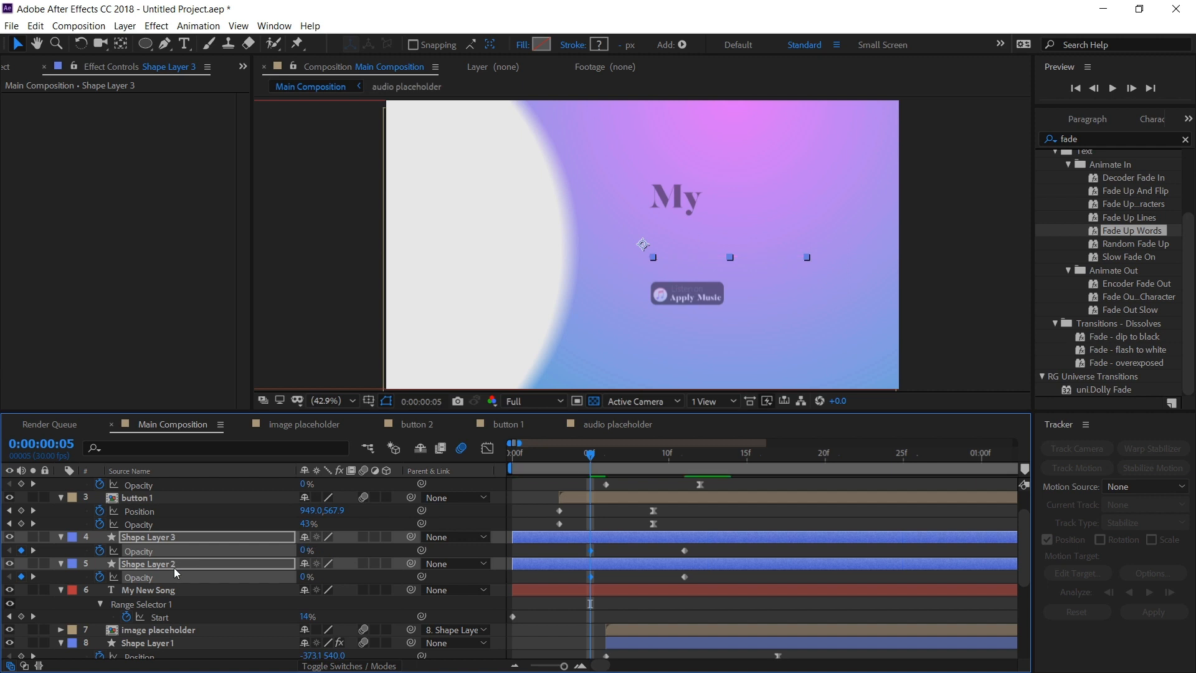
# - Make Shape Layer 3 and Shape Layer 2 start at frame 5 and move Shape Layer 3's first End keyframe to frame 5
pyautogui.press('u')
pyautogui.click(564, 555)
pyautogui.moveTo(512, 552); pyautogui.dragTo(601, 577)
pyautogui.click(525, 581)
pyautogui.click(552, 554)
# - Preview the whole intro from the first frame with the composition view set to Fit up to 100%
pyautogui.moveTo(546, 458); pyautogui.dragTo(474, 461)
pyautogui.press('space')
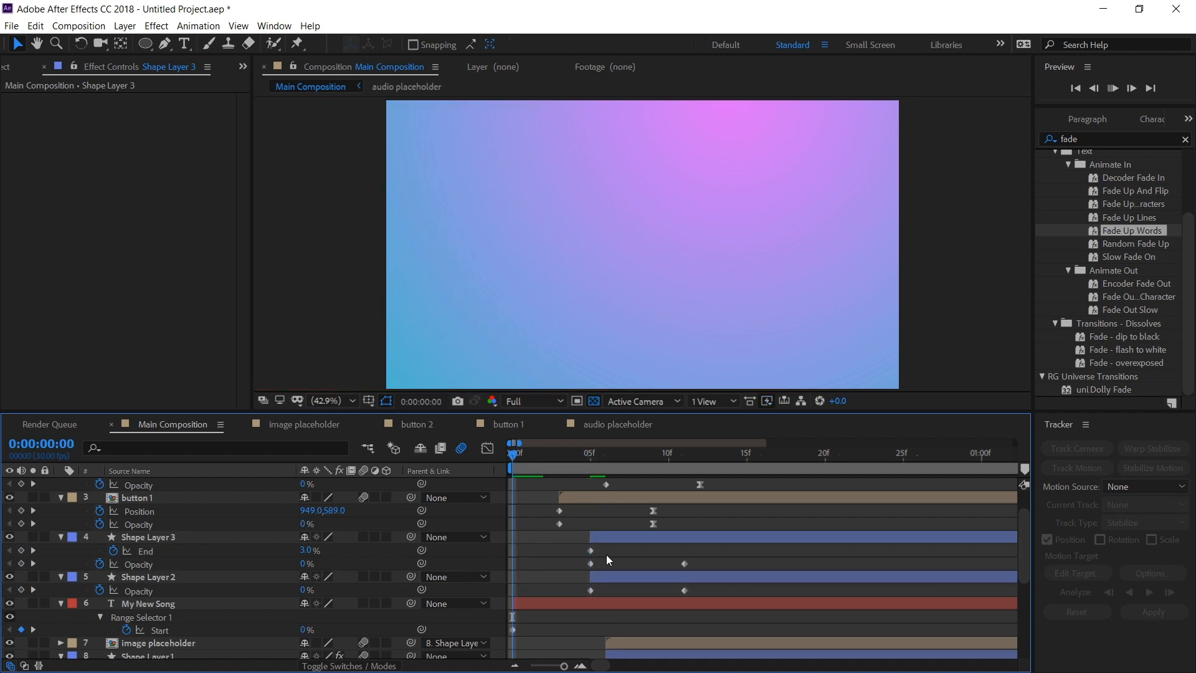
pyautogui.click(326, 403)
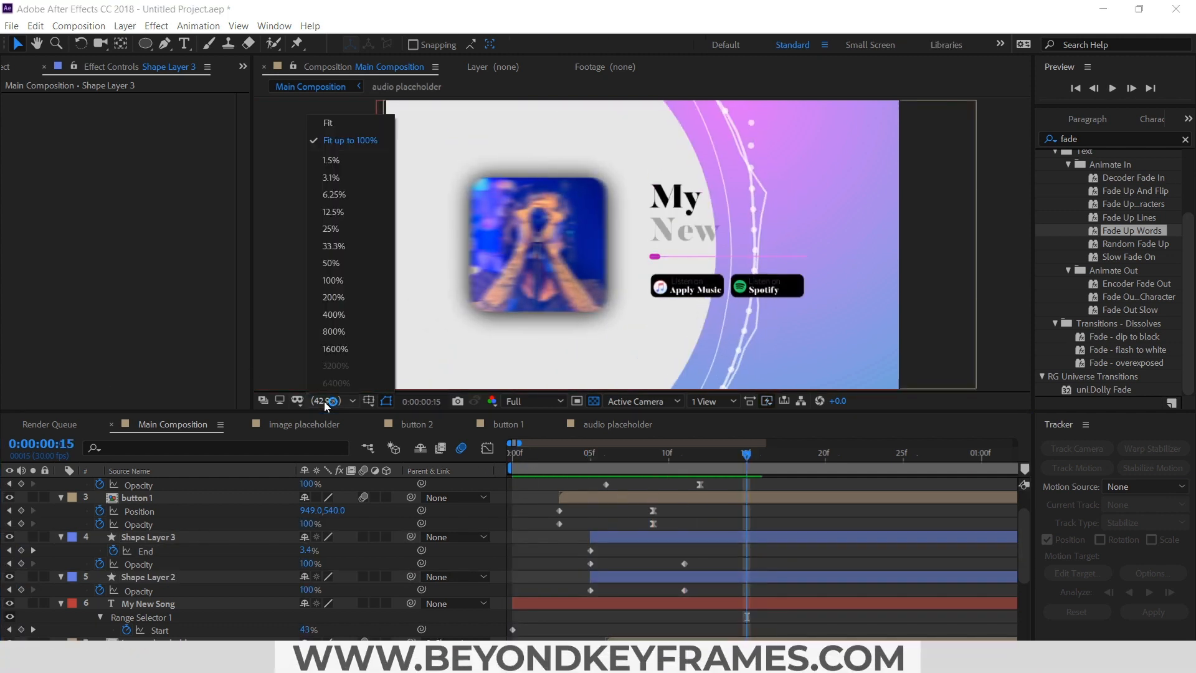
pyautogui.click(349, 143)
pyautogui.click(528, 527)
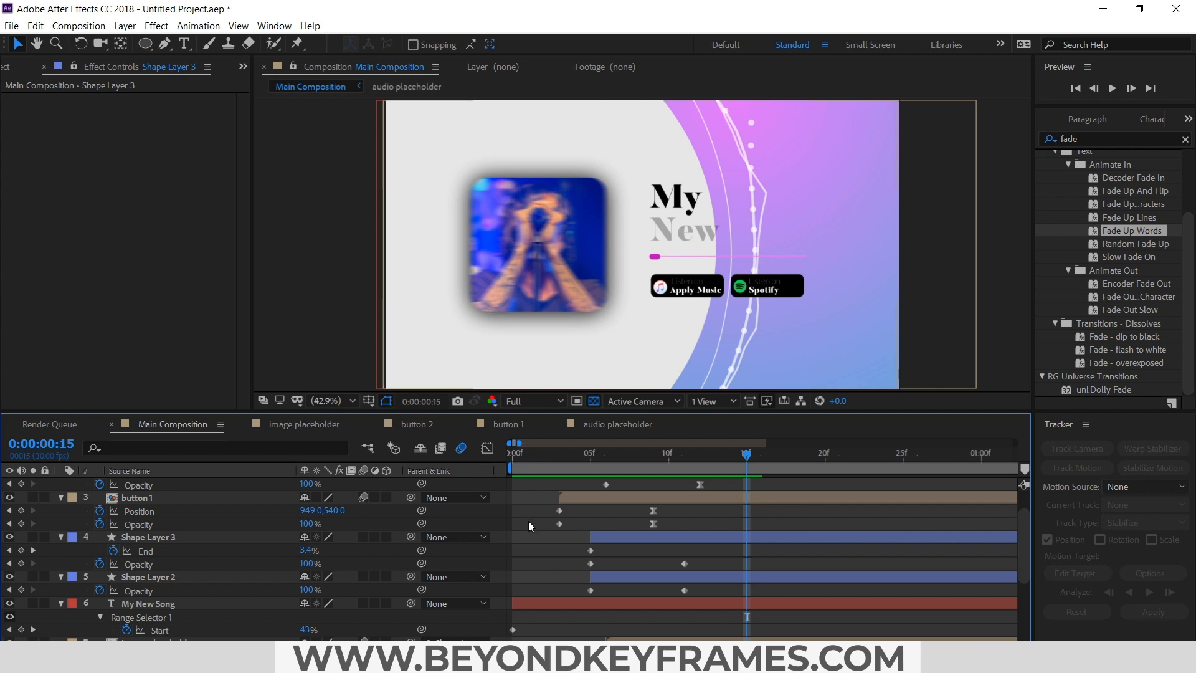
pyautogui.press('Home')
pyautogui.press('space')
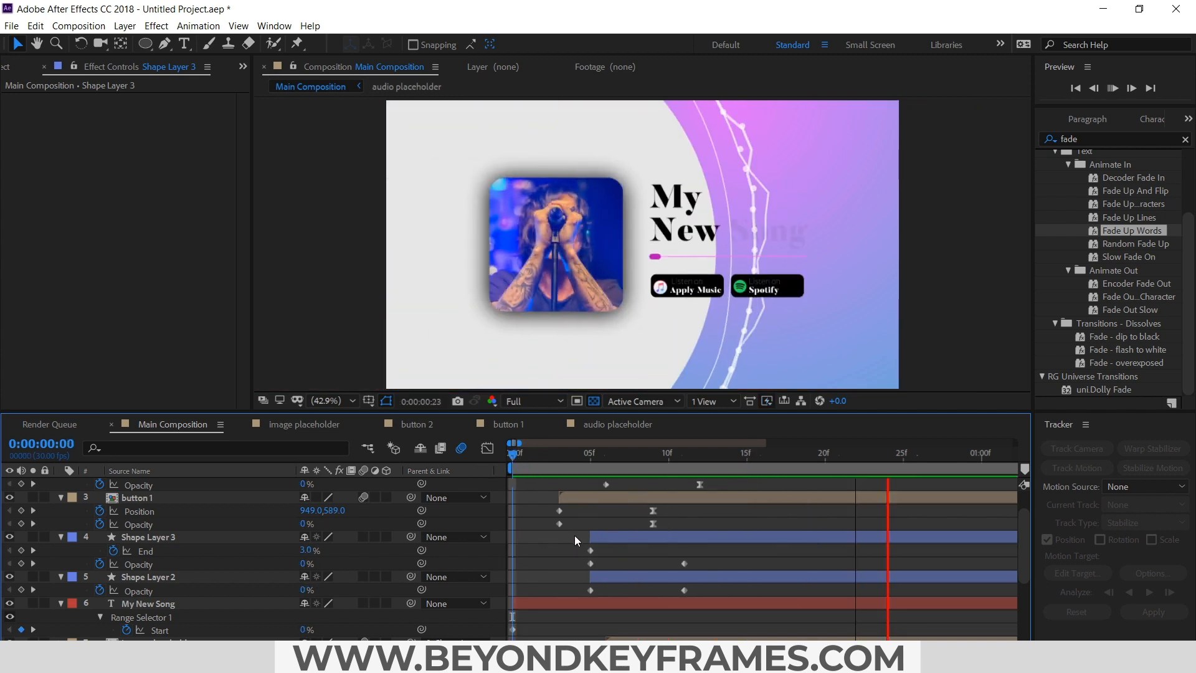
pyautogui.scroll(-4, 575, 536)
pyautogui.press('space')
# - Play the scene from two seconds and scrub along the timeline to check the progress line's movement
pyautogui.scroll(-4, 574, 535)
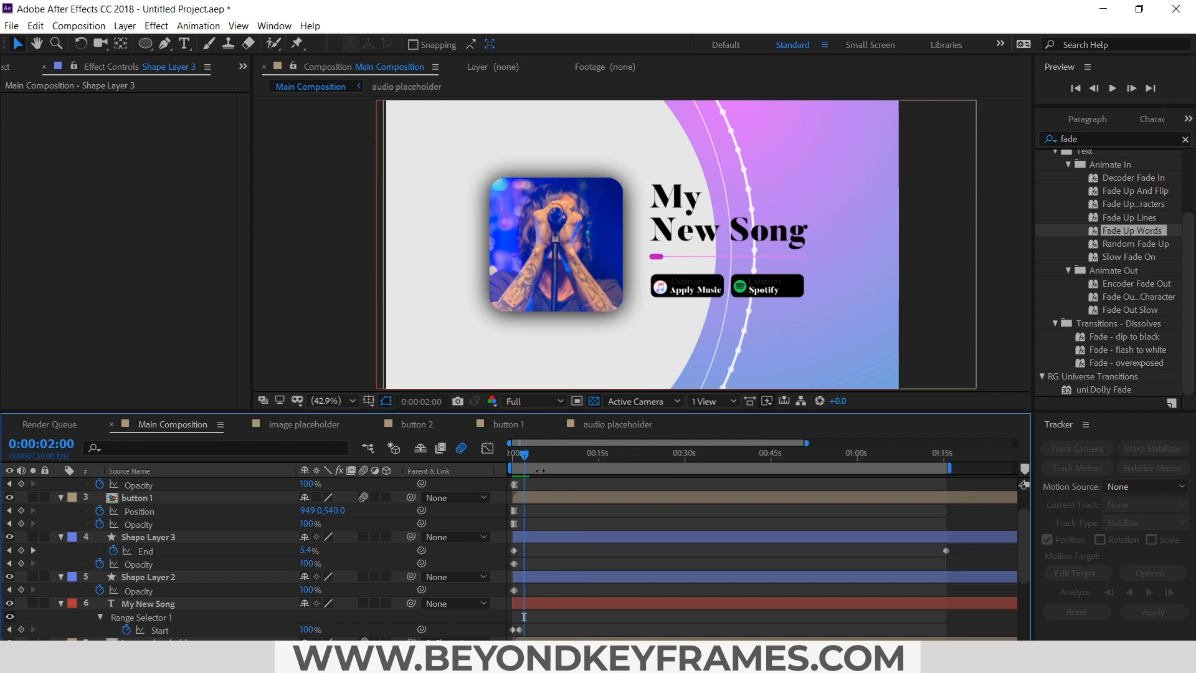
pyautogui.press('space')
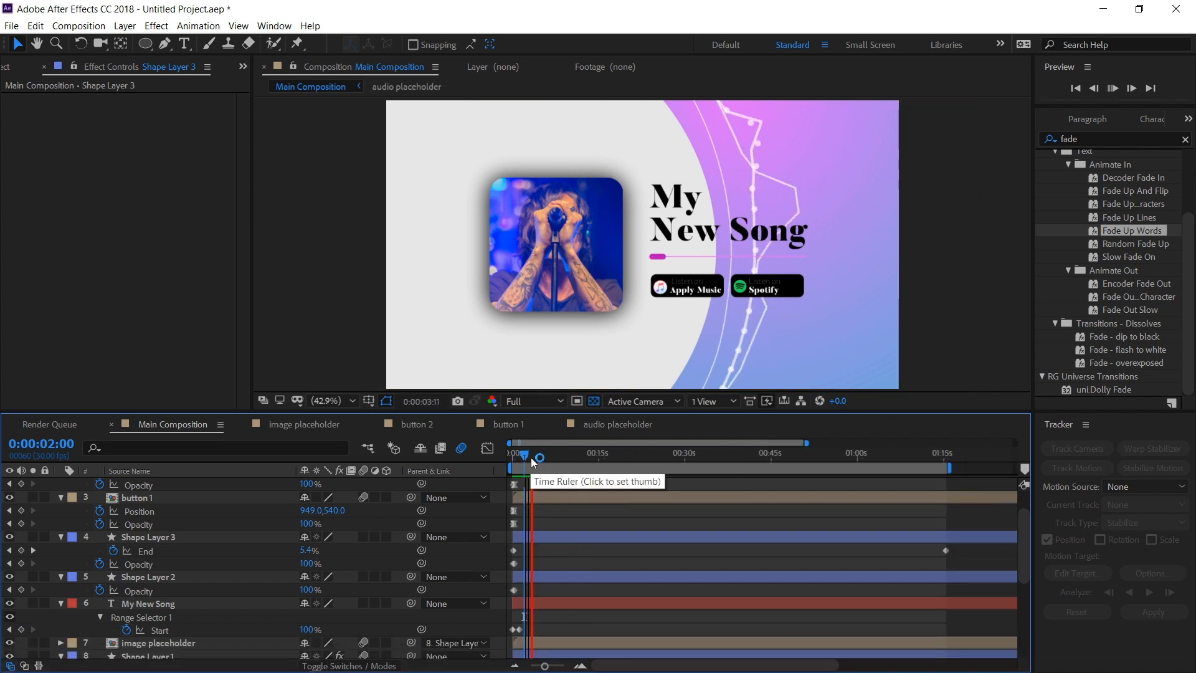
pyautogui.moveTo(530, 457); pyautogui.dragTo(814, 489)
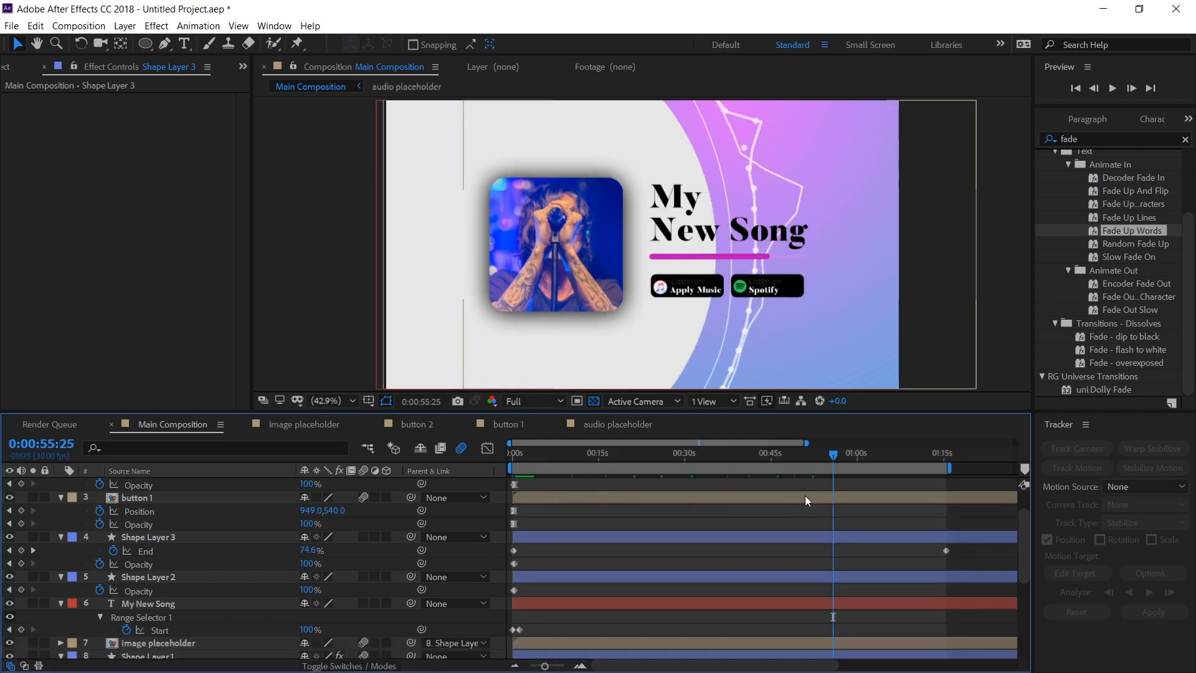
pyautogui.click(525, 455)
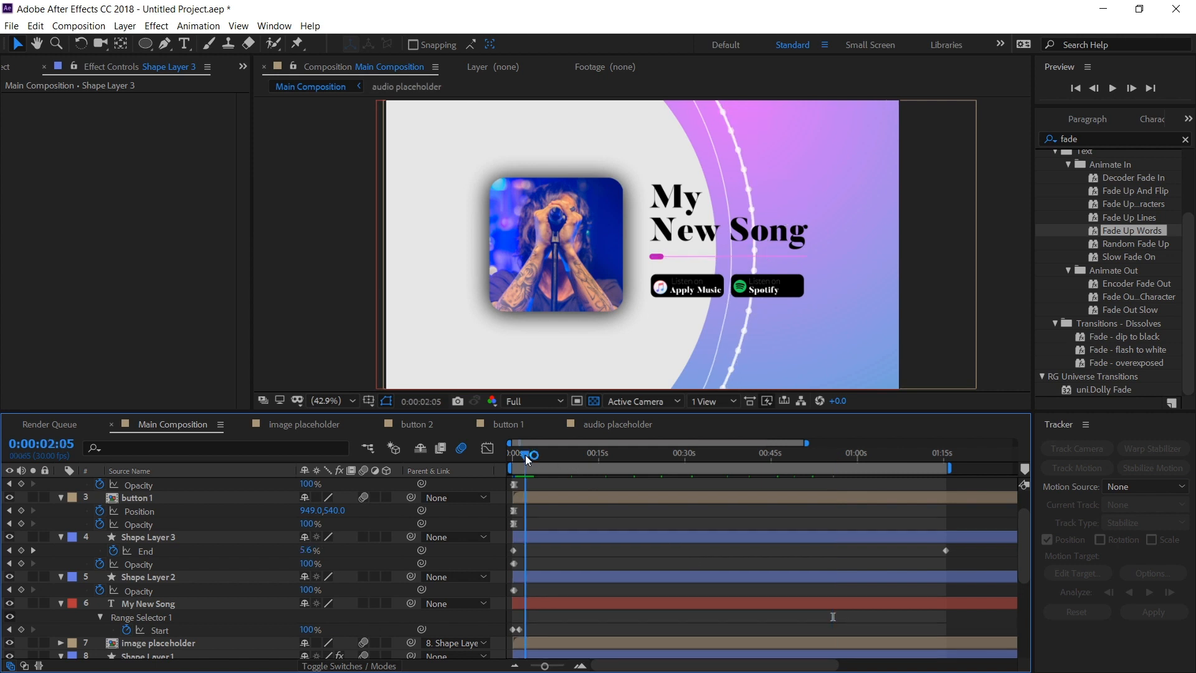